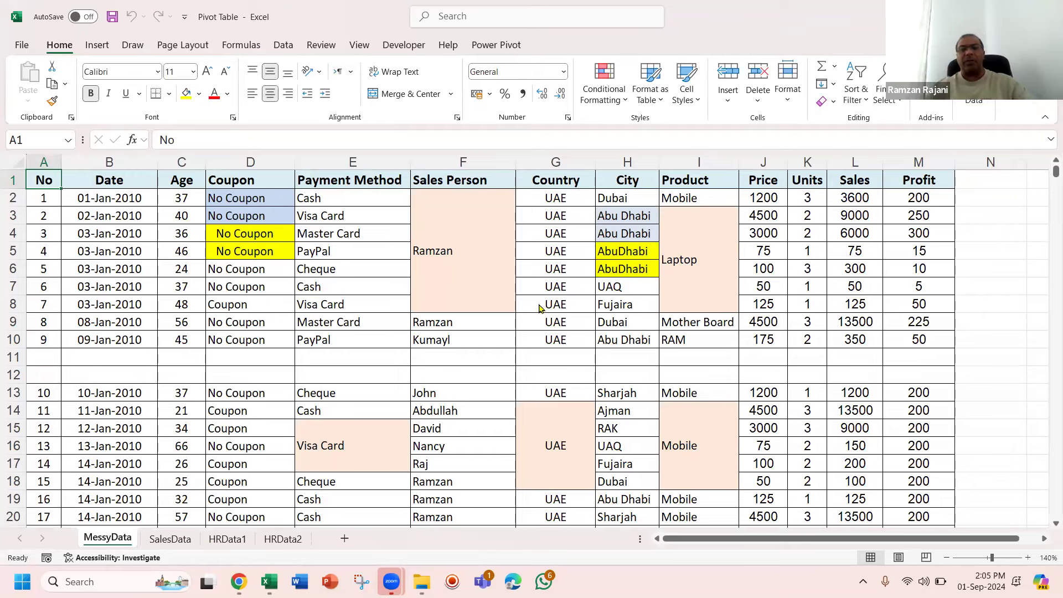
Step: Open Notepad, clear the existing text and reposition its window over the worksheet
key(super)
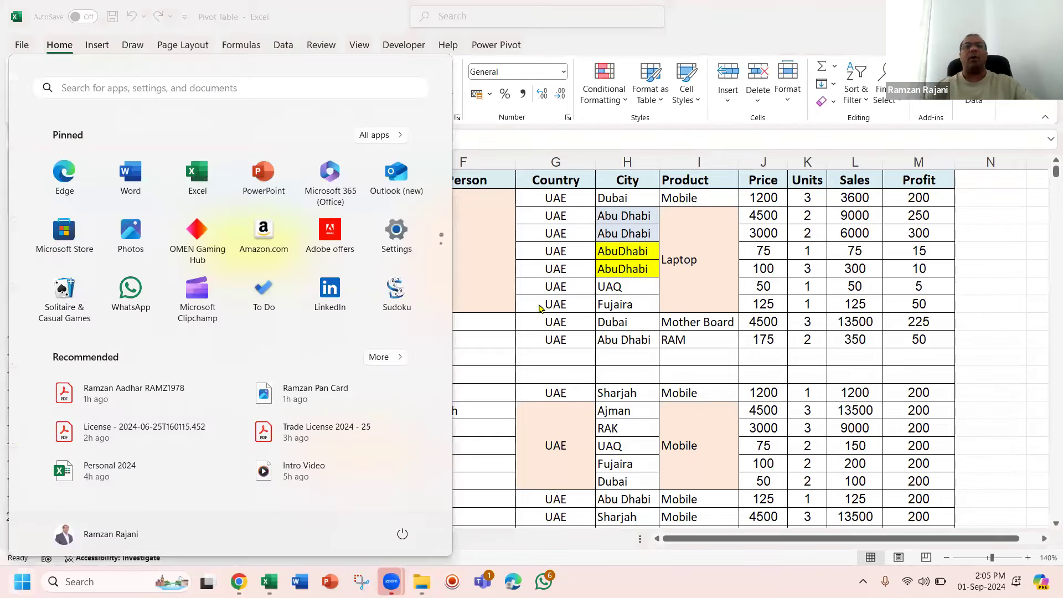
text(notepad)
key(Return)
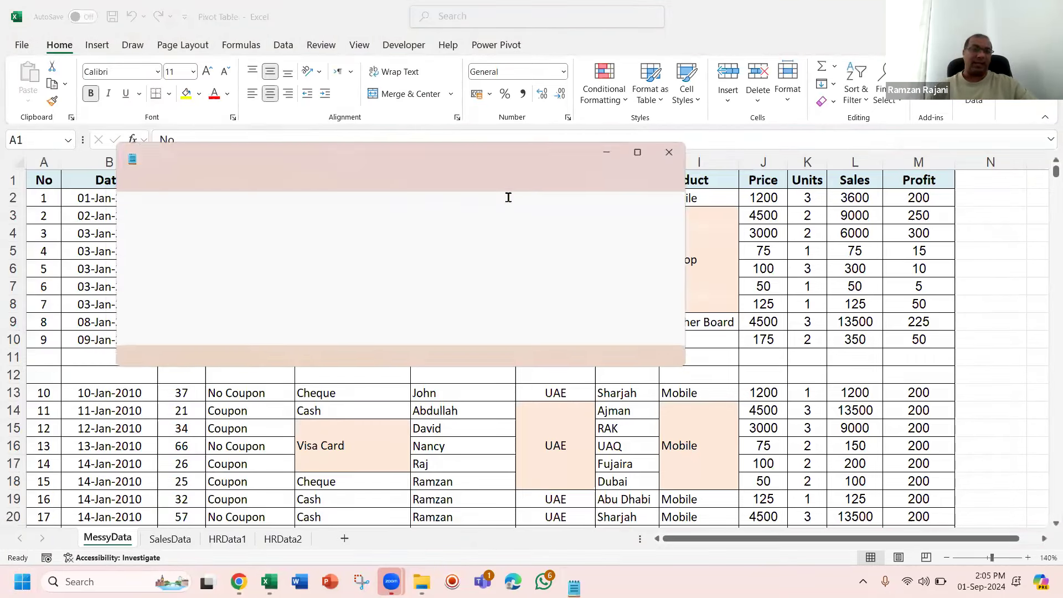
key(ctrl+a)
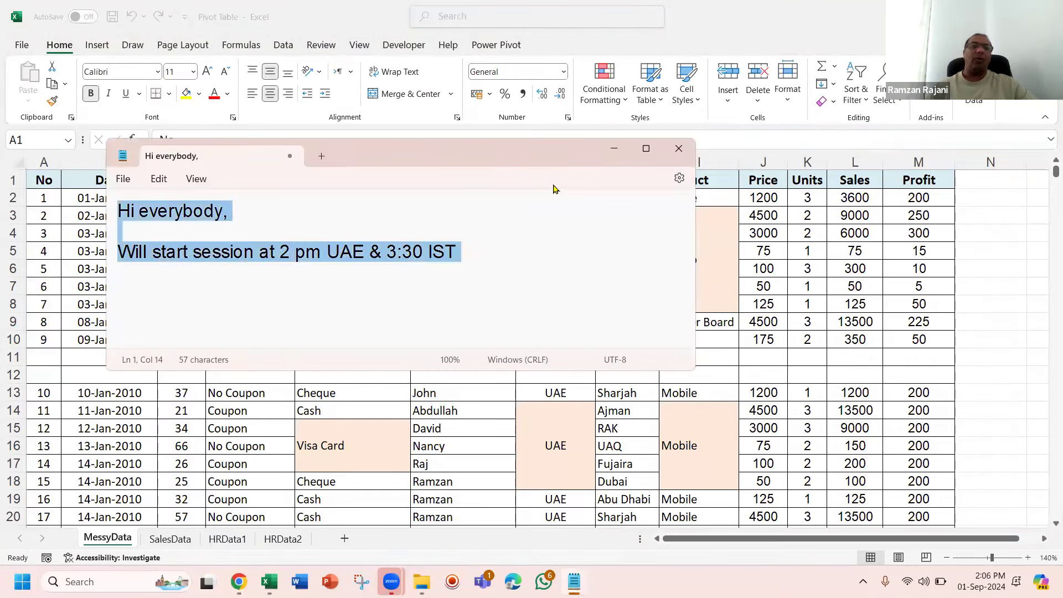
key(Delete)
drag(492, 148, 580, 183)
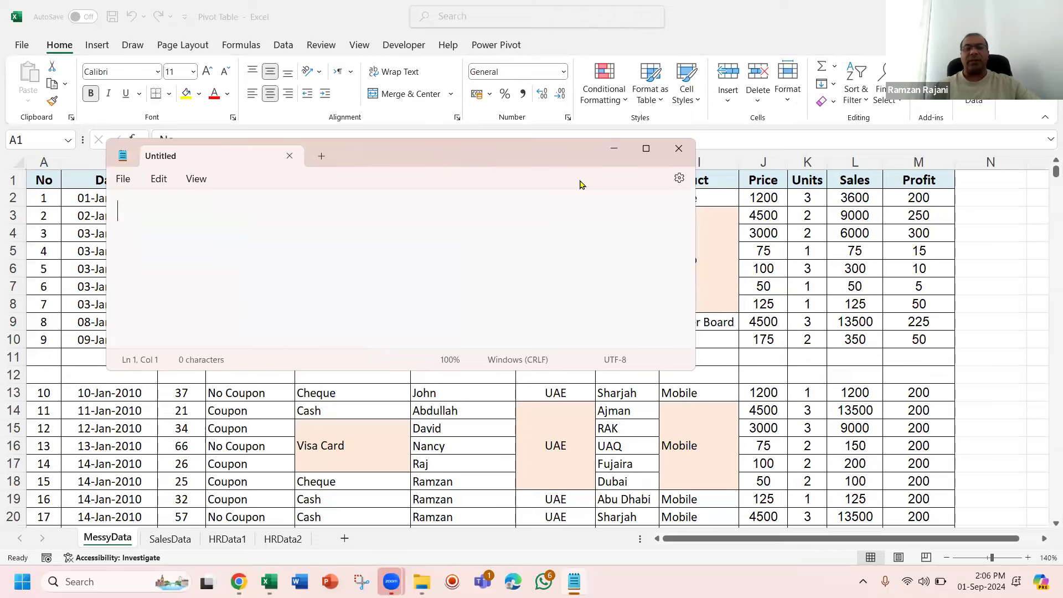
Step: Write the first three agenda lines: "1) Data Cleaning", "2) Reports" and "3) Creating Charts"
text(1) Data Cleaning)
key(Return)
text(2))
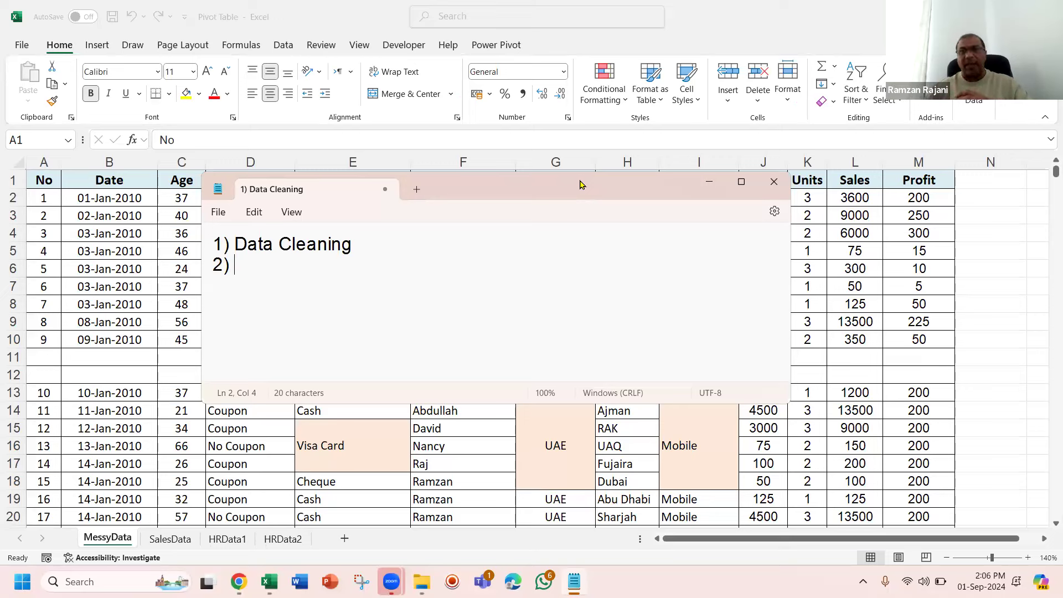
text(Reports)
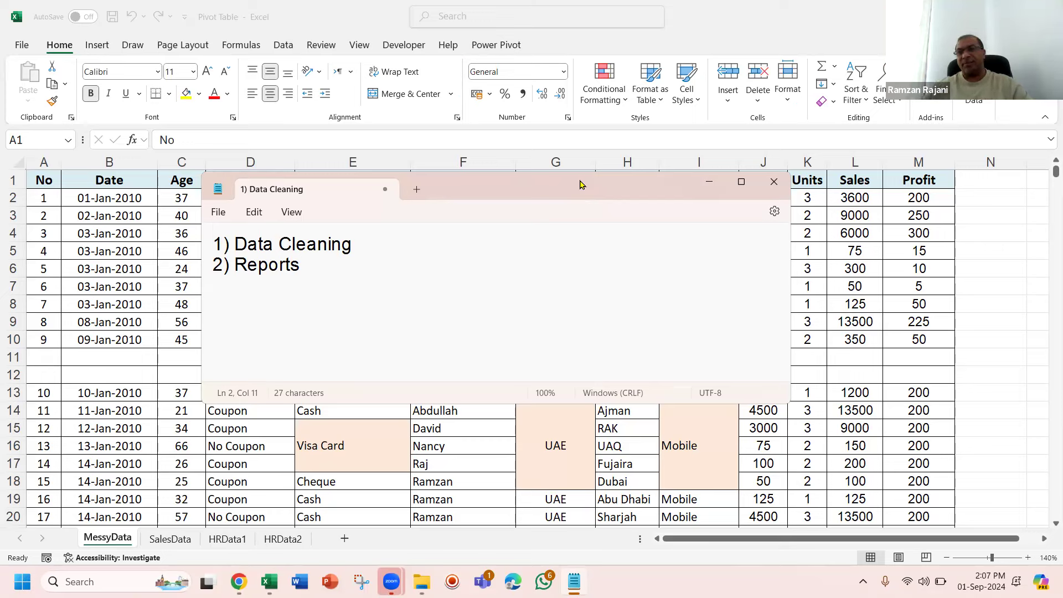
key(Return)
text(3) Cr)
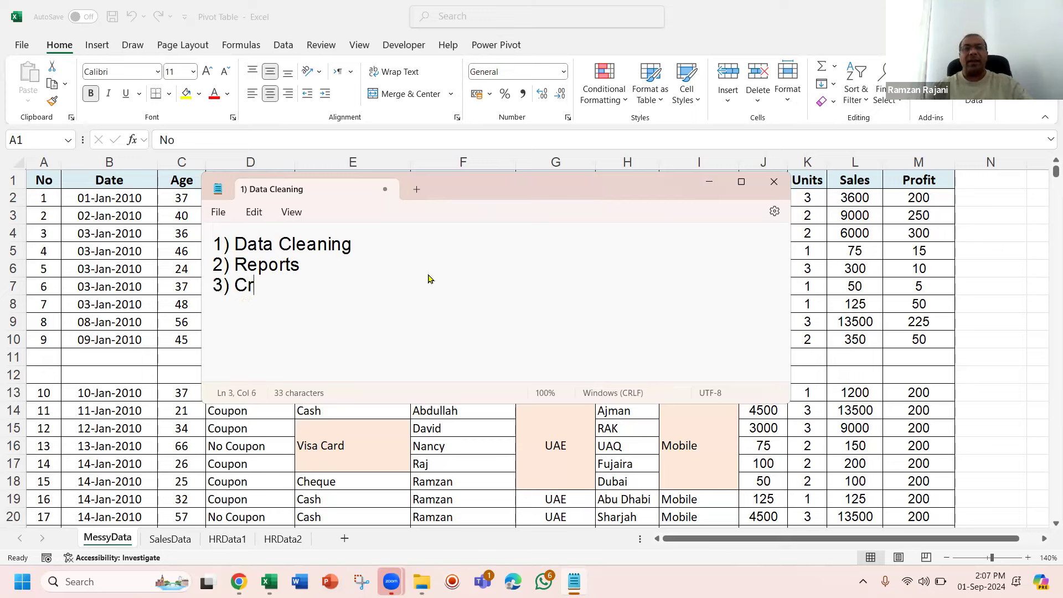
text(eating Charts)
key(Return)
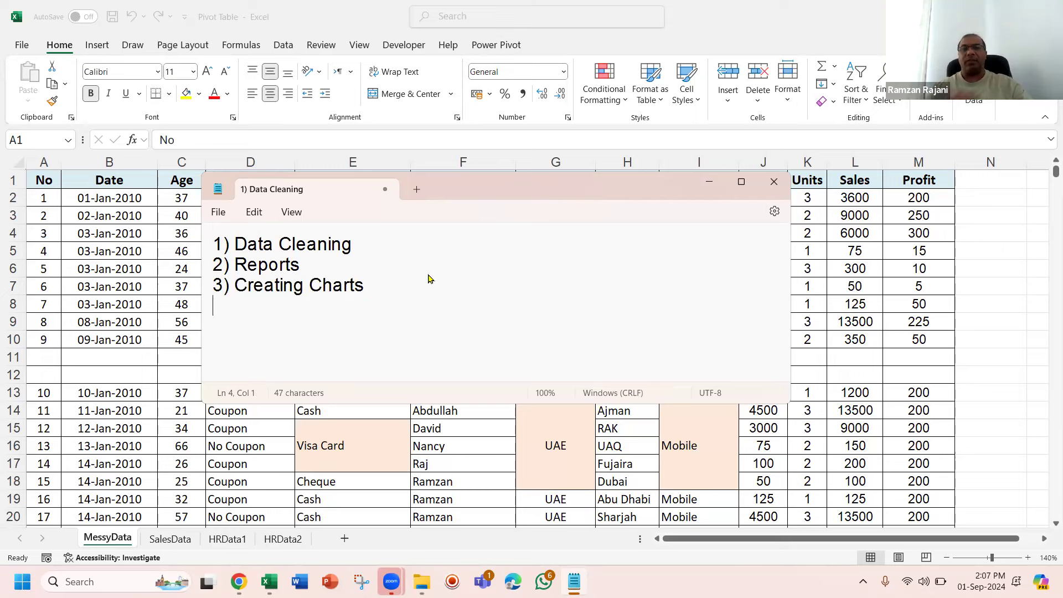
Step: Add the agenda lines "4) Adding Slicers" and "5) Report Connection" below the first three
text(4))
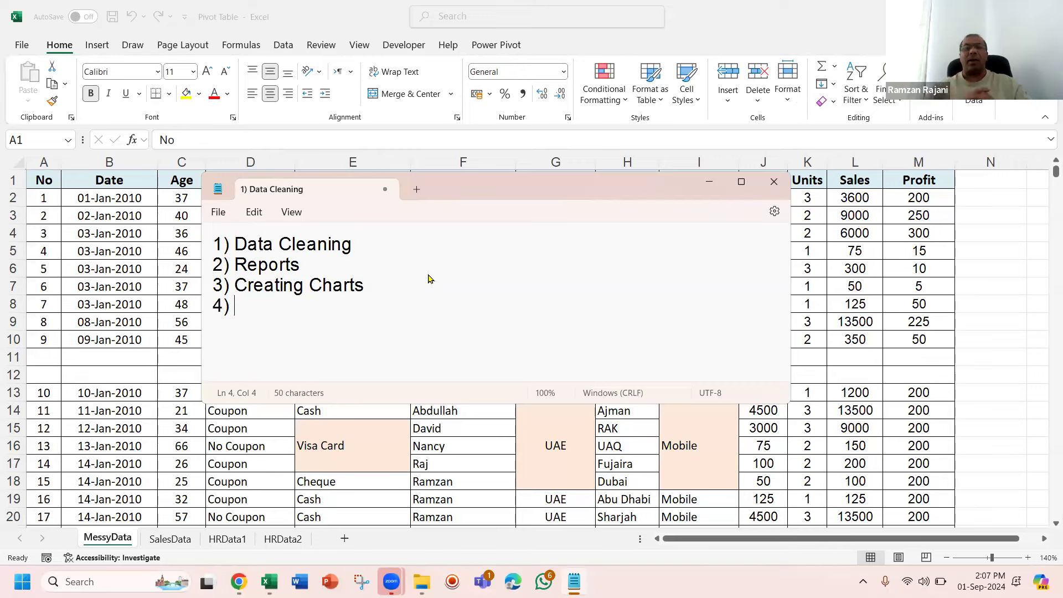
text(Adding Slicers)
key(Return)
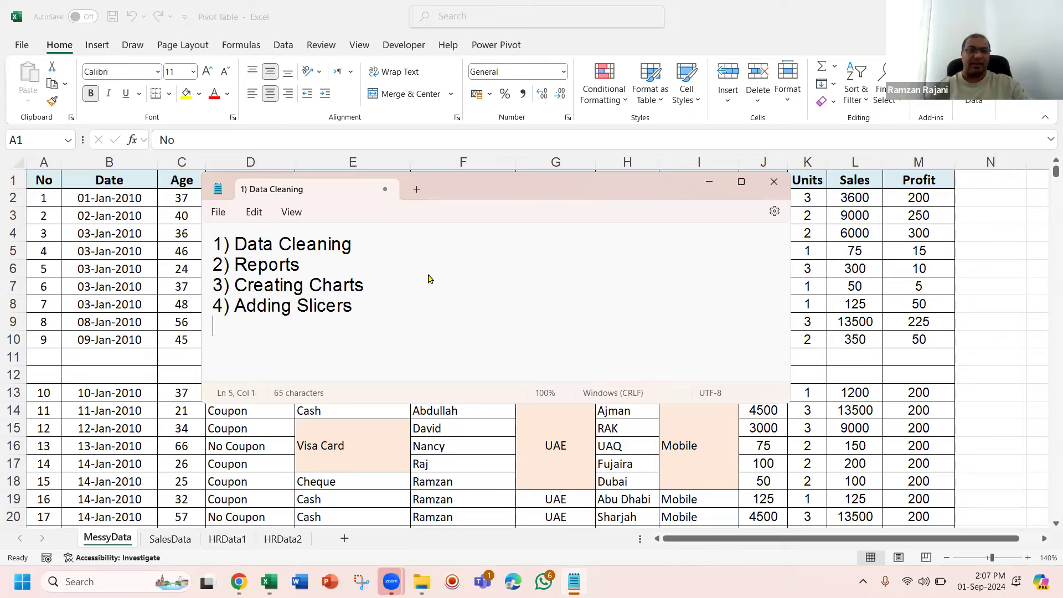
text(5))
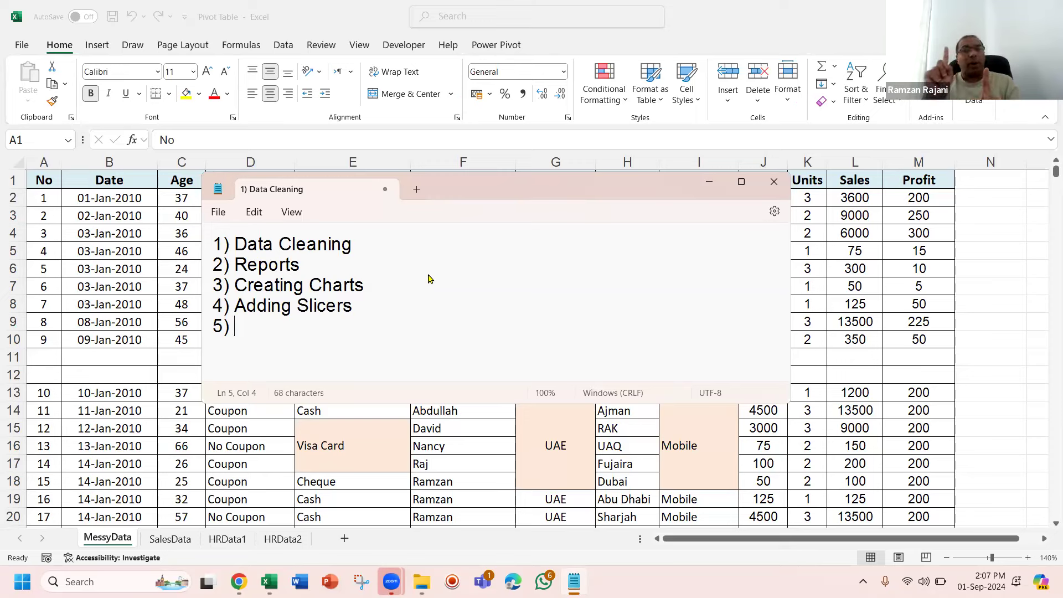
text(Repor)
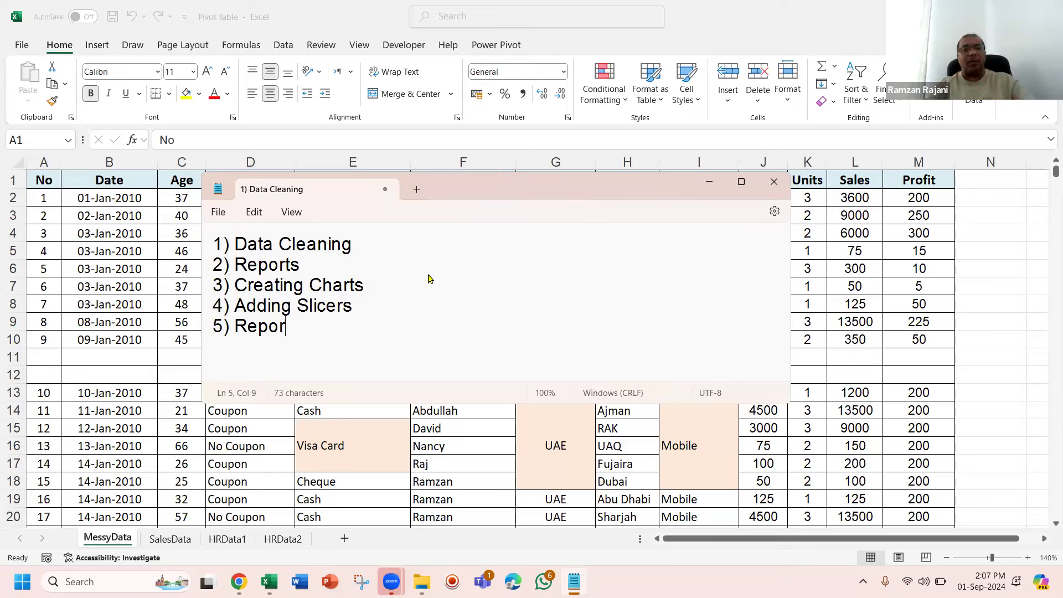
text(t Connection)
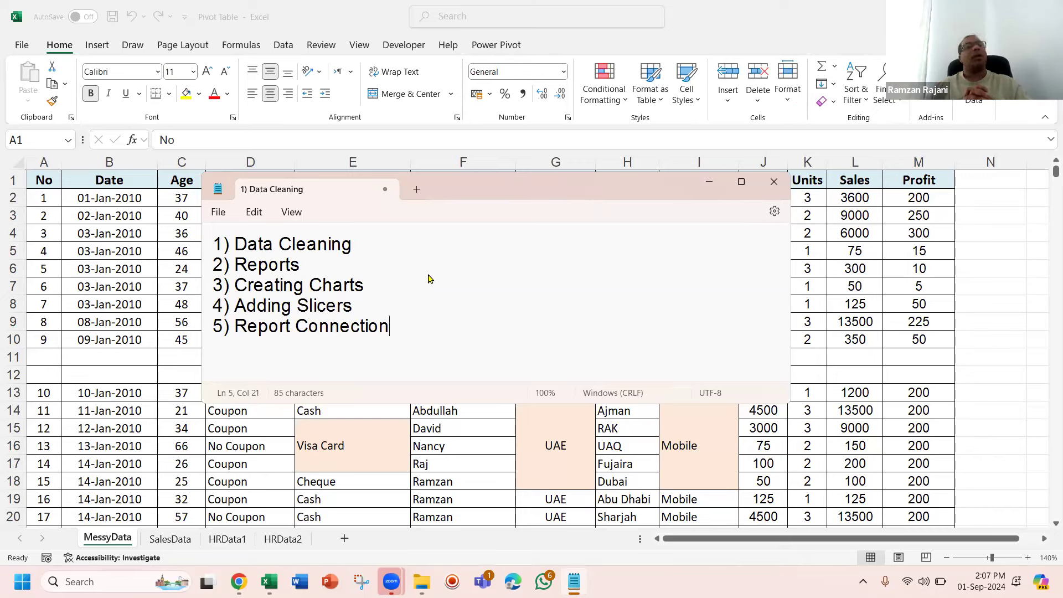
Step: Return to the Excel workbook and examine the merged cells in the Sales Person and Product columns of MessyData
click(568, 530)
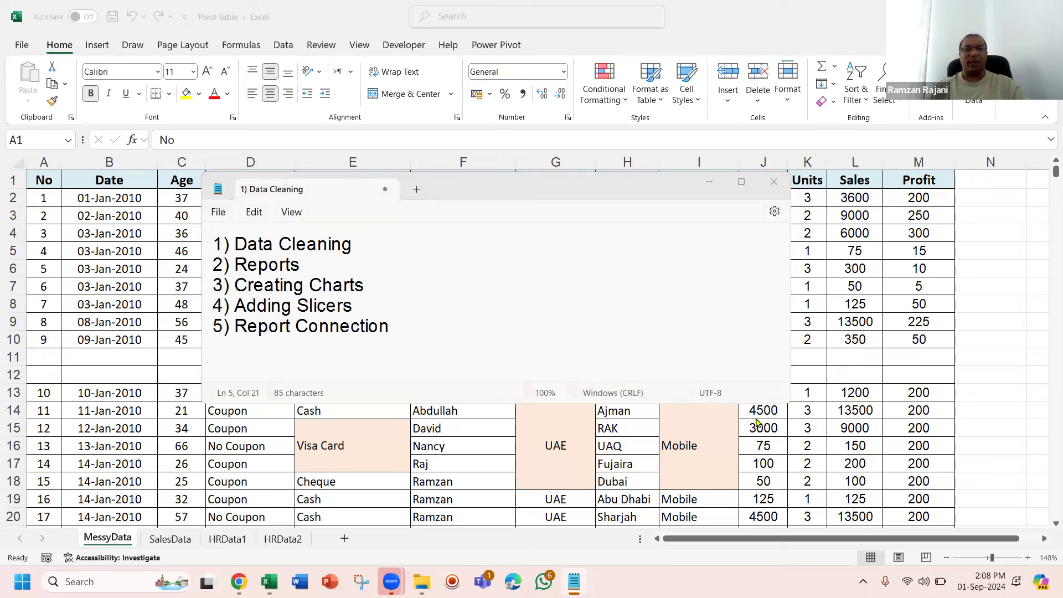
click(519, 498)
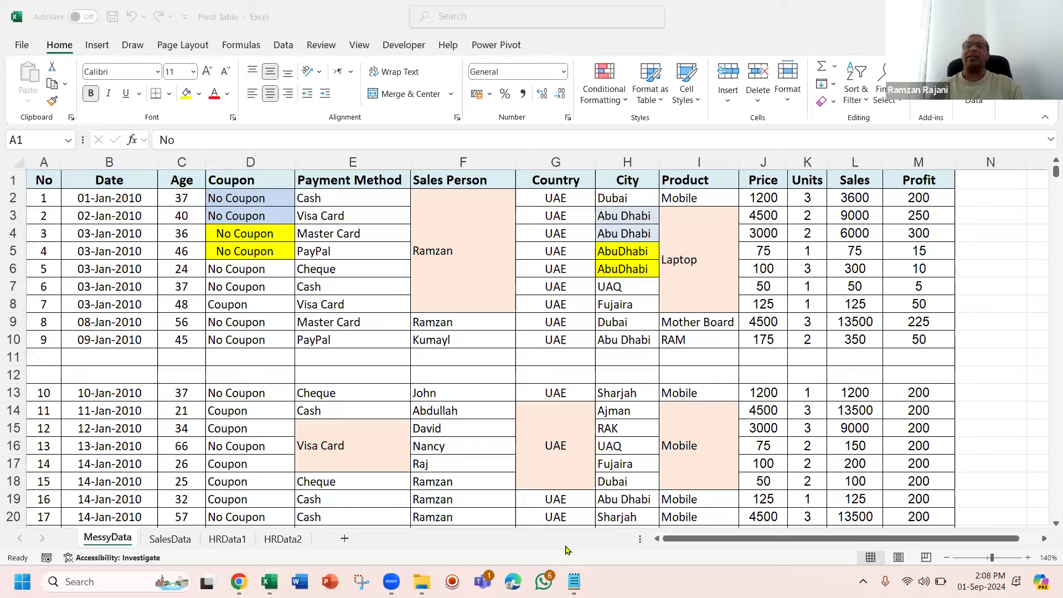
click(480, 270)
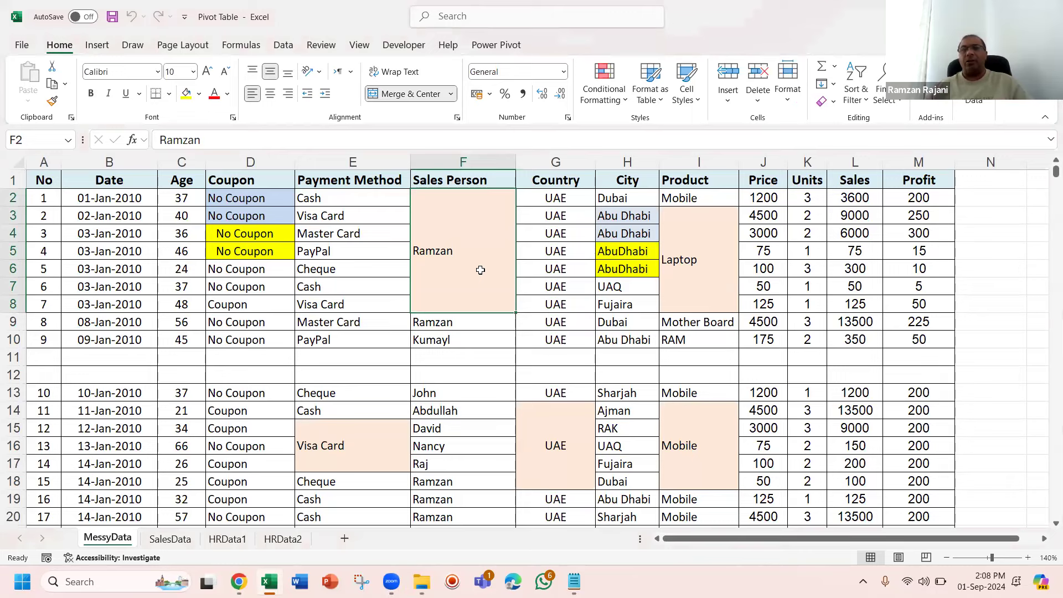
click(713, 275)
click(699, 459)
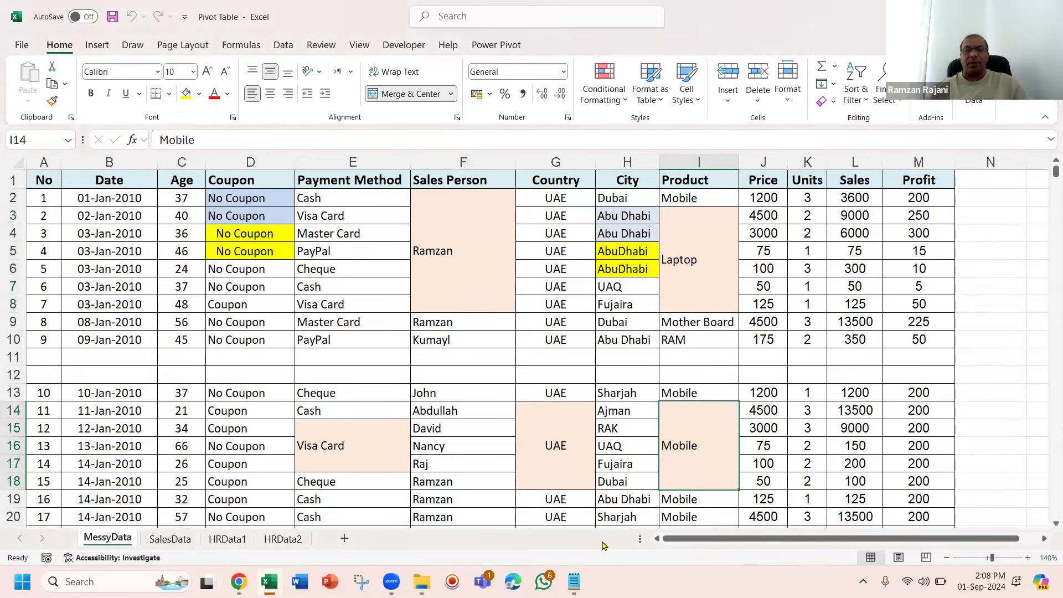
click(573, 576)
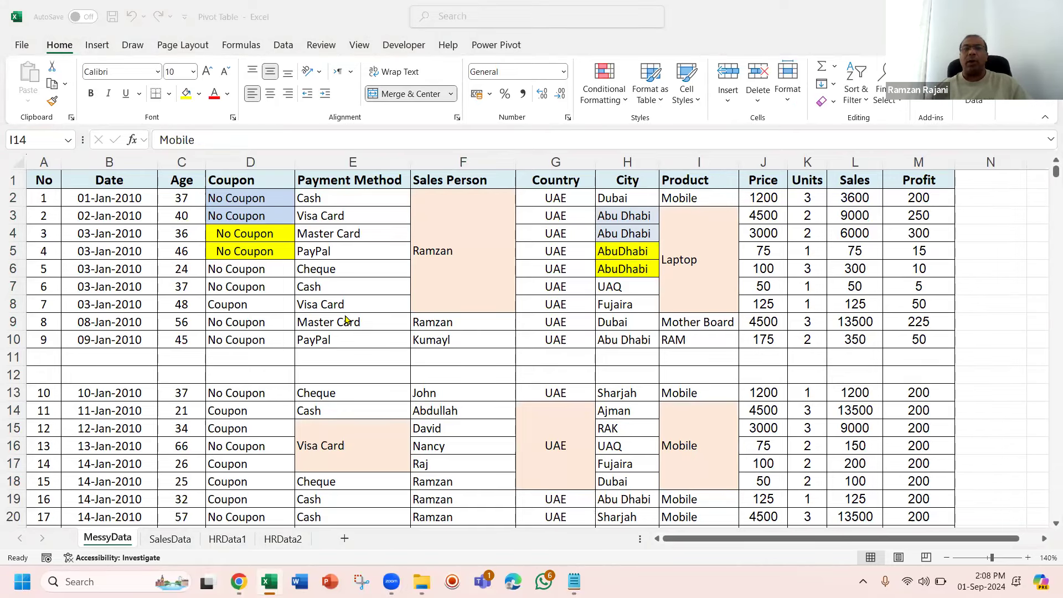
click(450, 250)
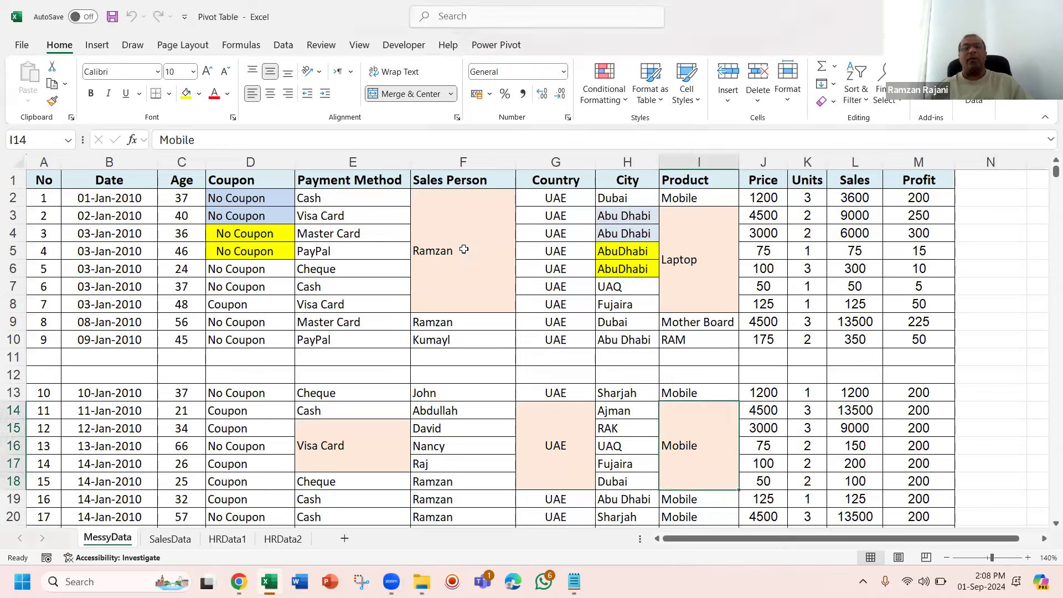
Step: Unmerge F2:F8, I3:I8, I14:I18, G14:G18 and E15:E17, and fill each block's blank cells with its value
click(457, 254)
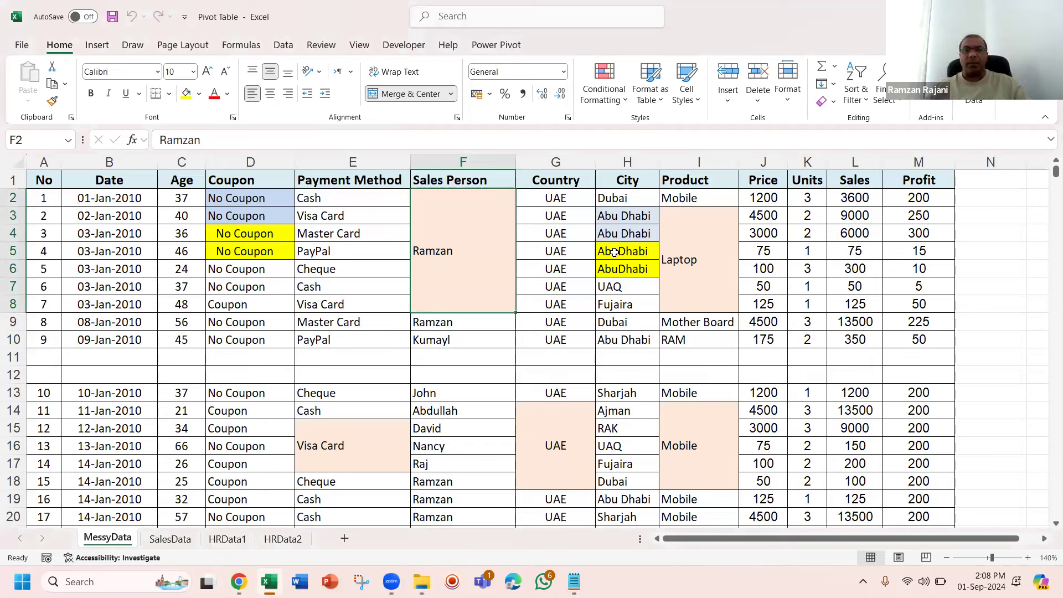
ctrl+click(694, 268)
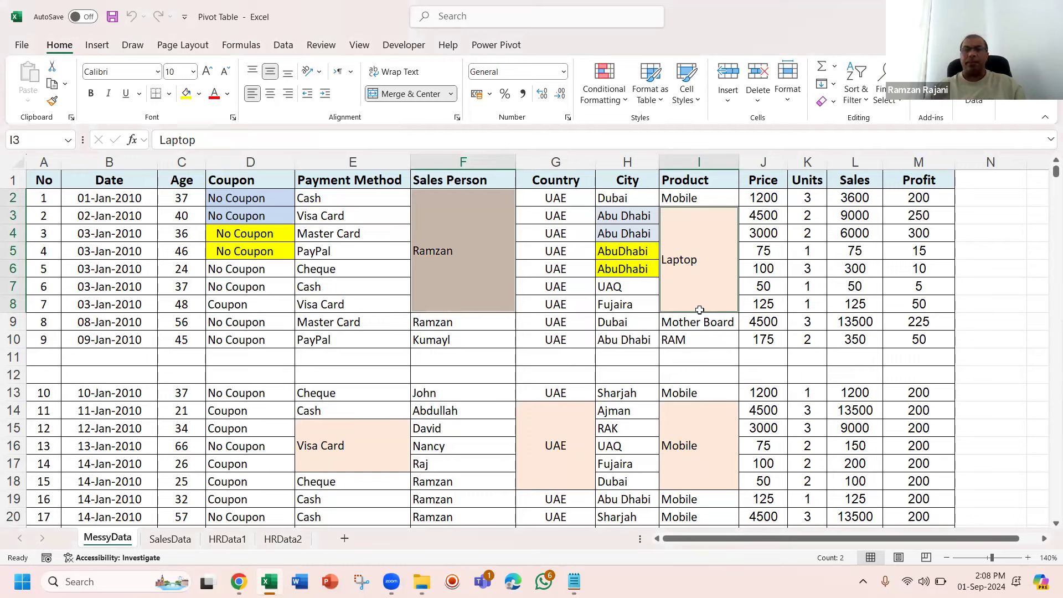
ctrl+click(701, 435)
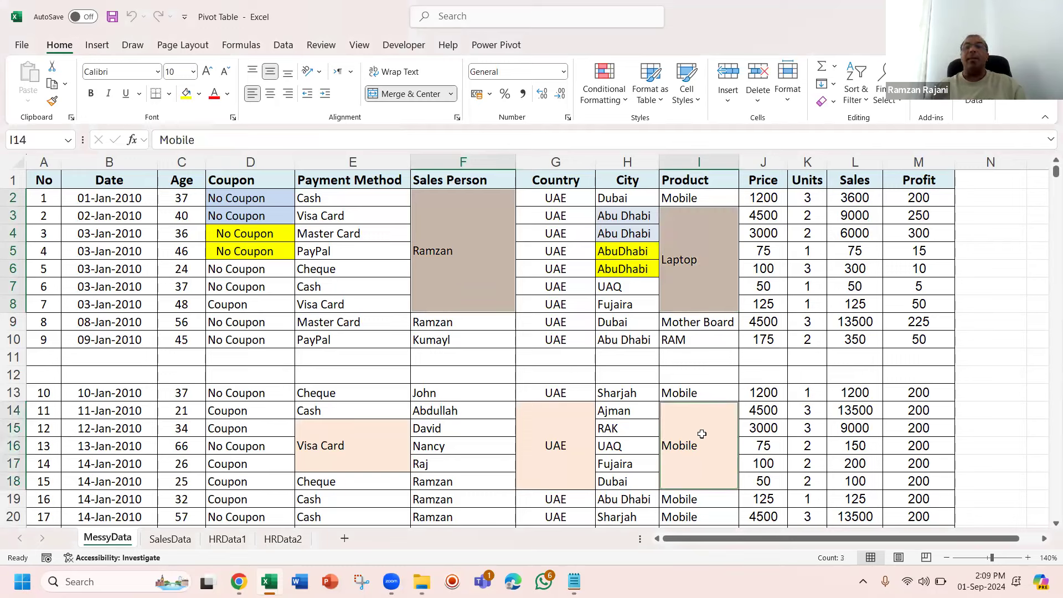
ctrl+click(542, 437)
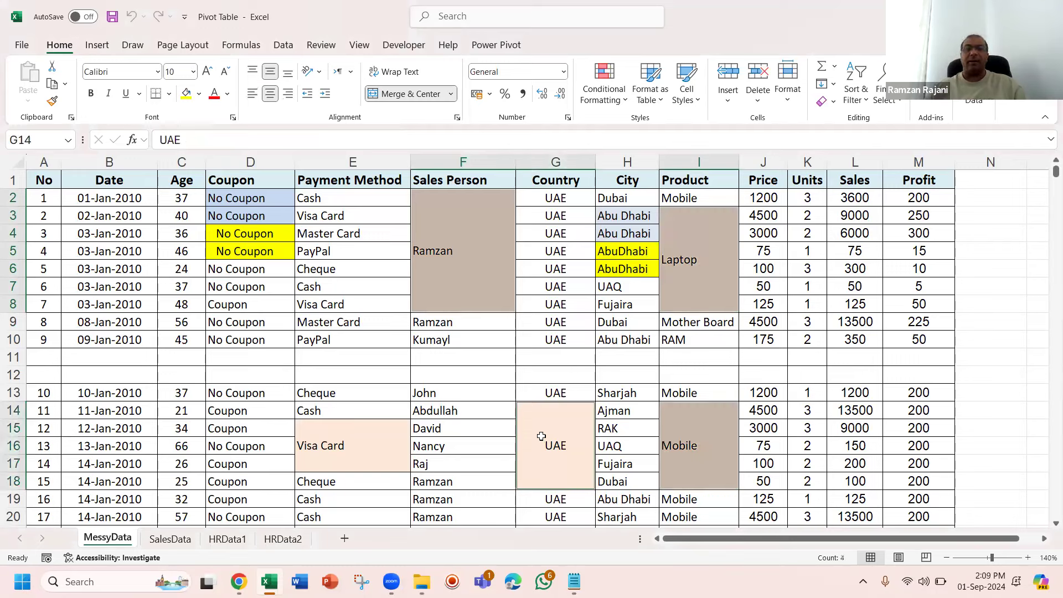
ctrl+click(380, 452)
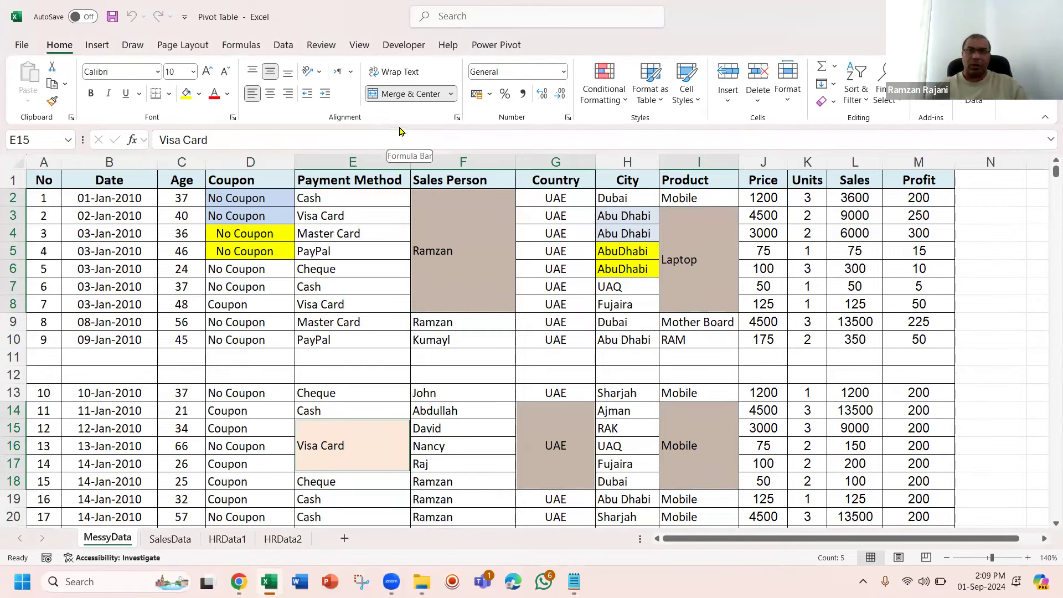
click(412, 98)
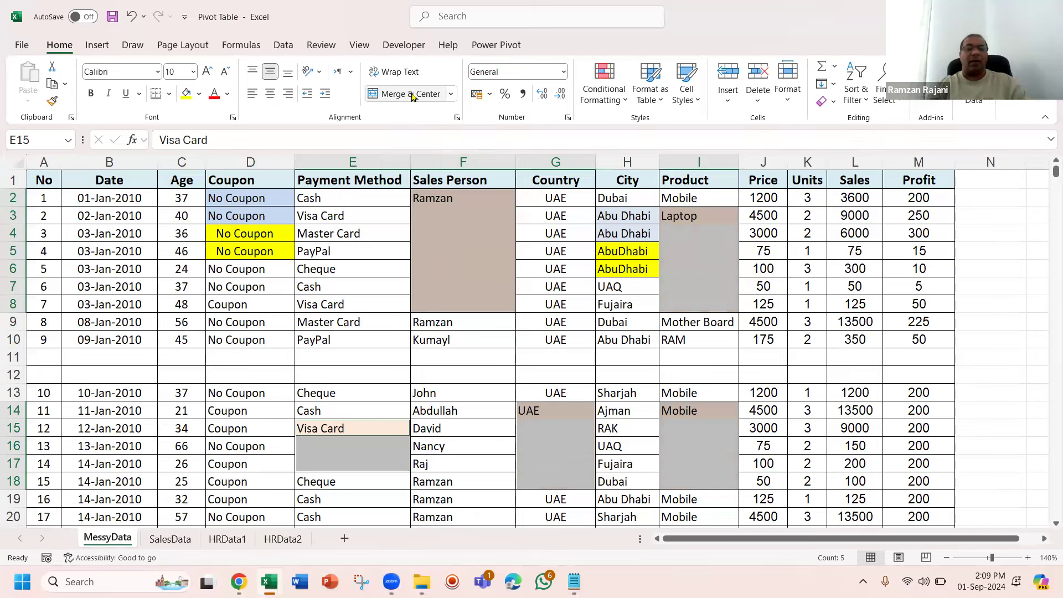
click(412, 94)
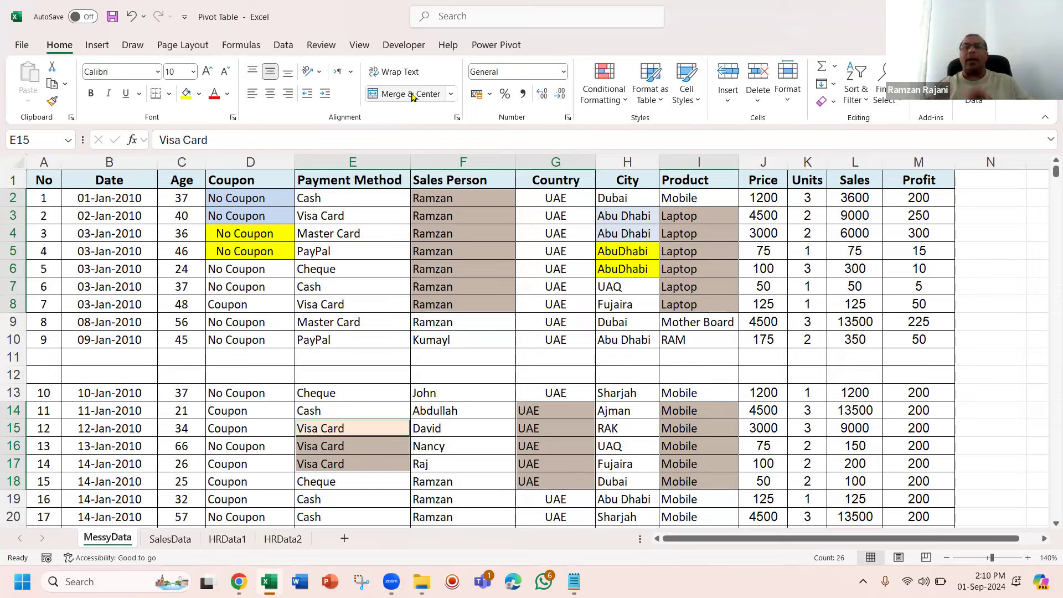
Step: Replace all occurrences of "AbuDhabi" with "Abu Dhabi" in the City column
click(629, 285)
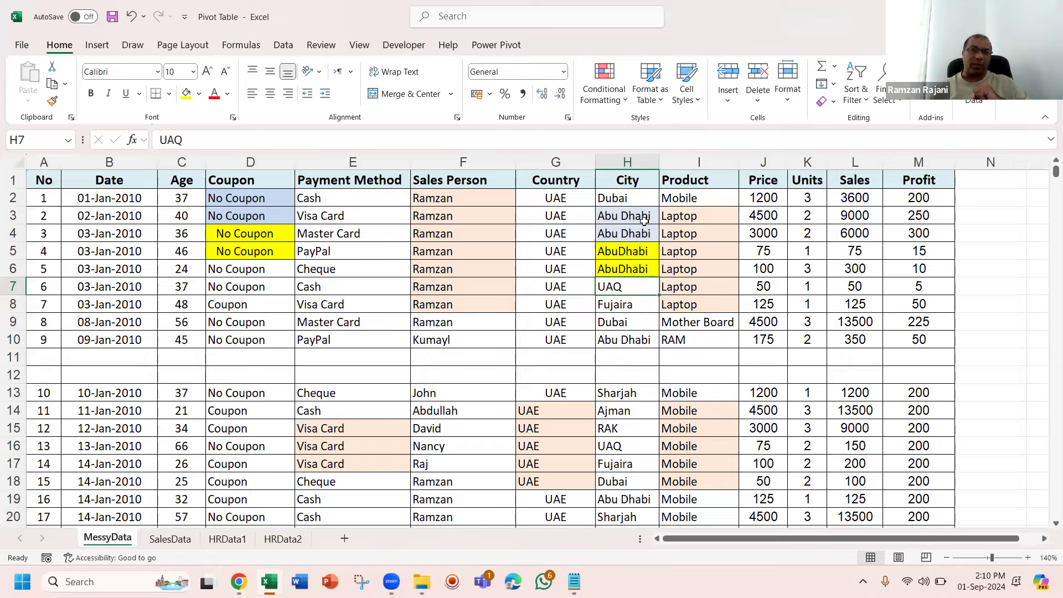
click(645, 250)
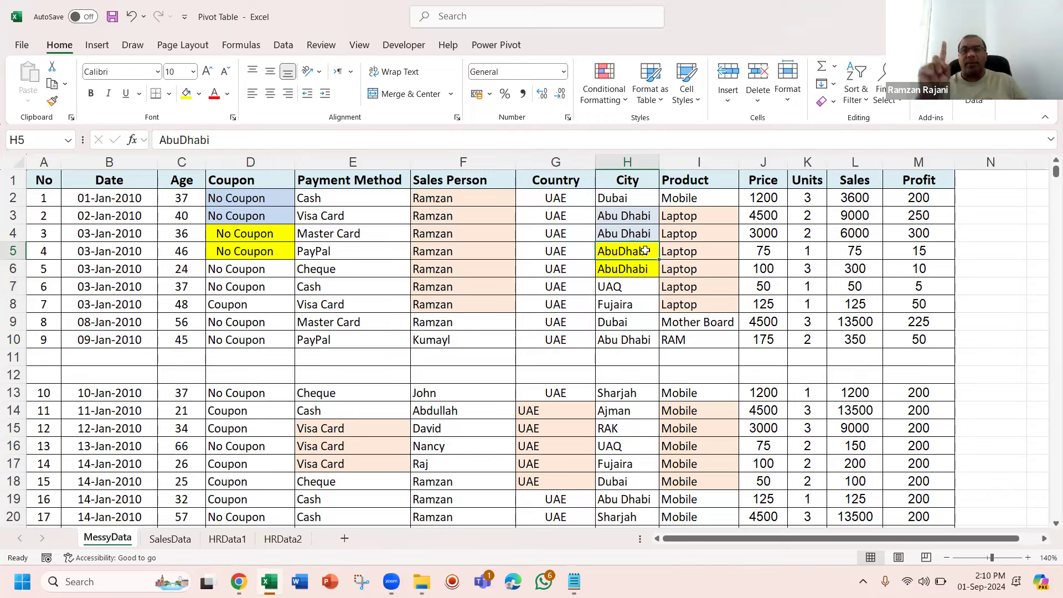
click(627, 158)
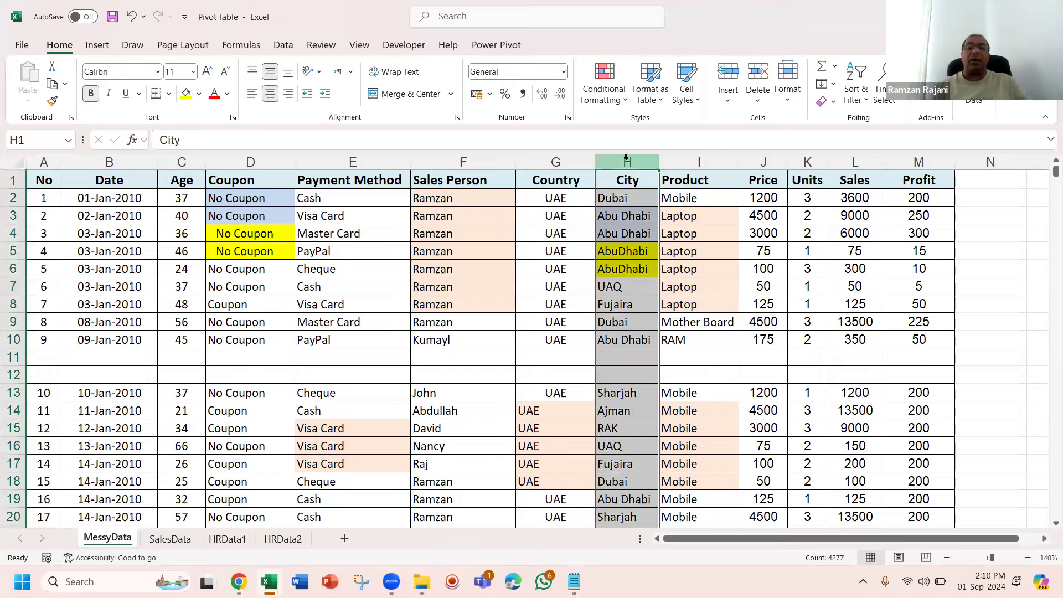
key(ctrl+h)
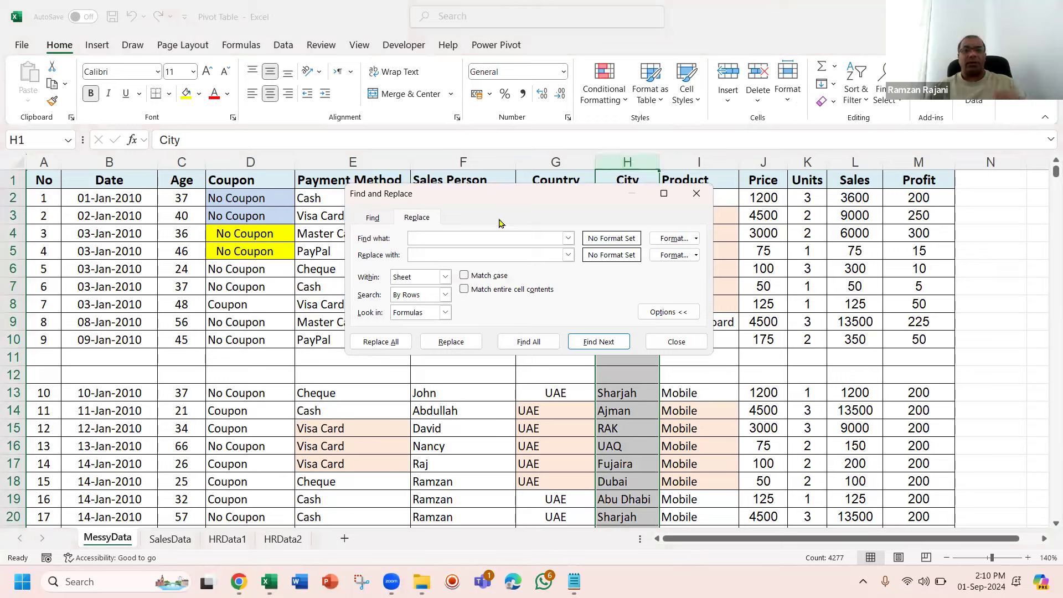
text(AbuDhabi)
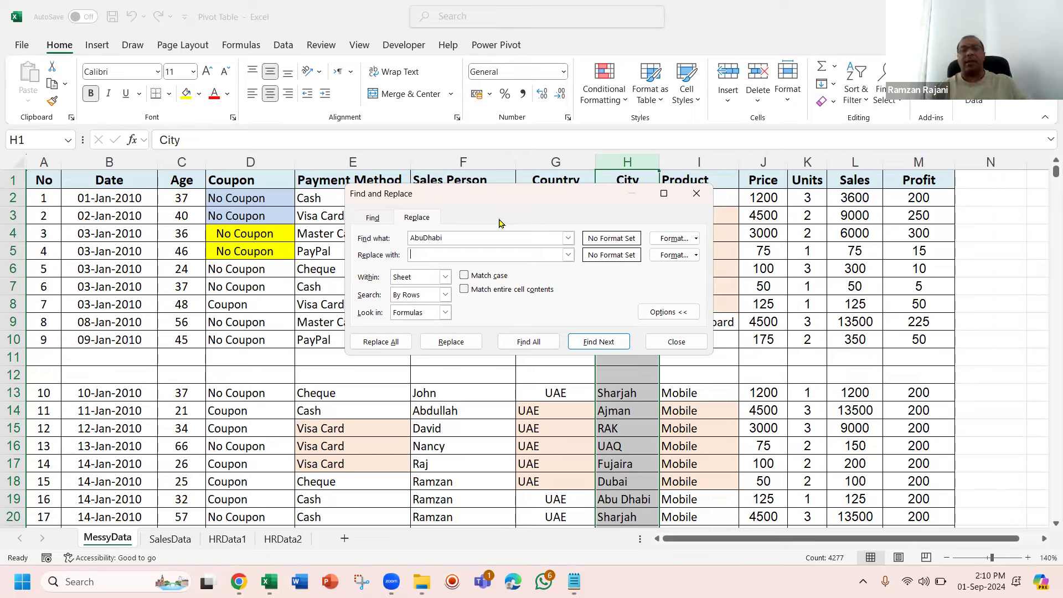
text(Abu Dhabi)
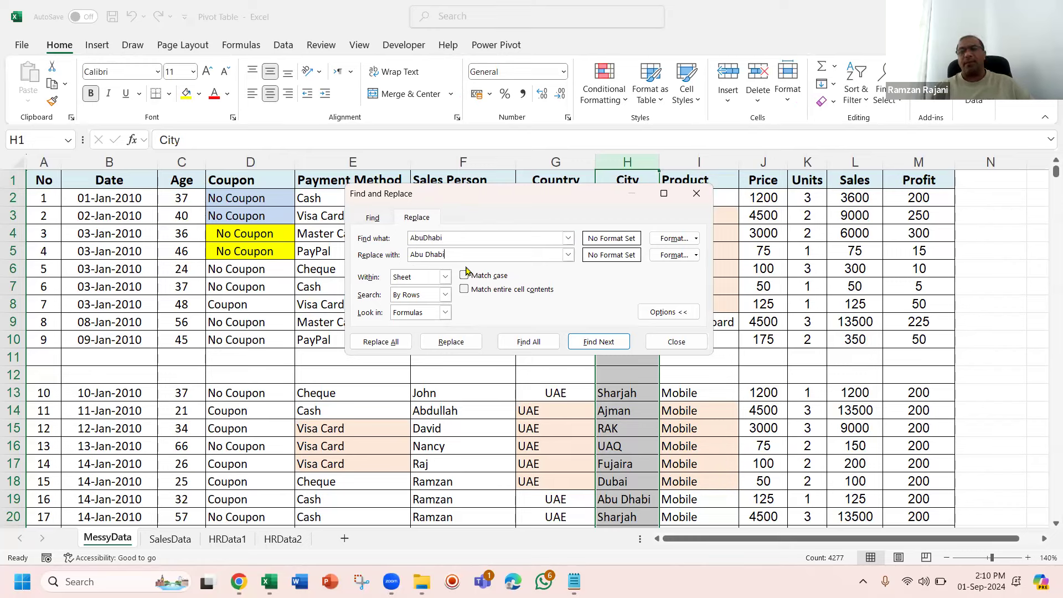
click(396, 345)
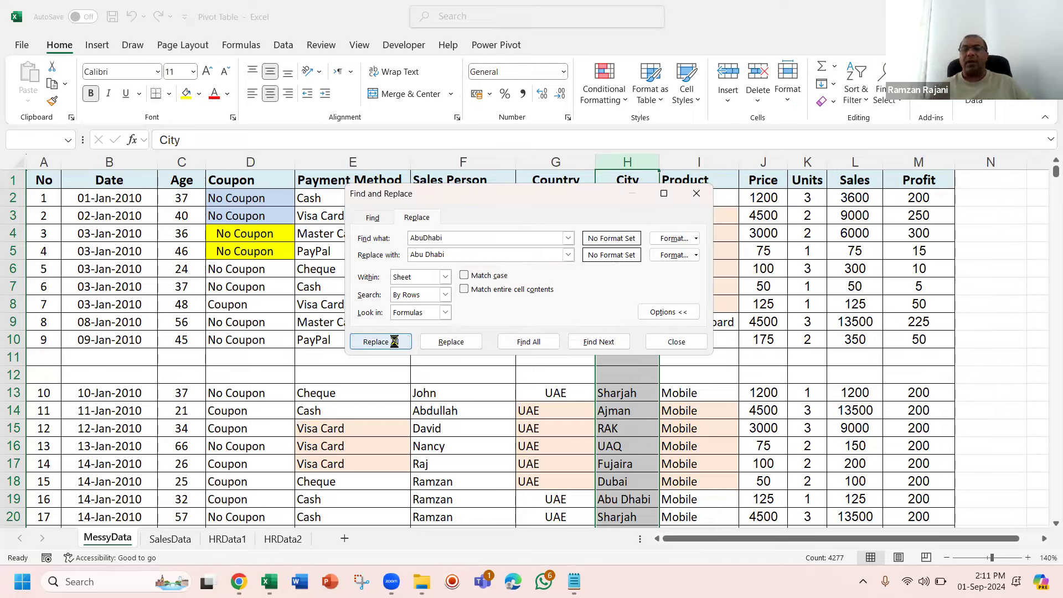
click(697, 193)
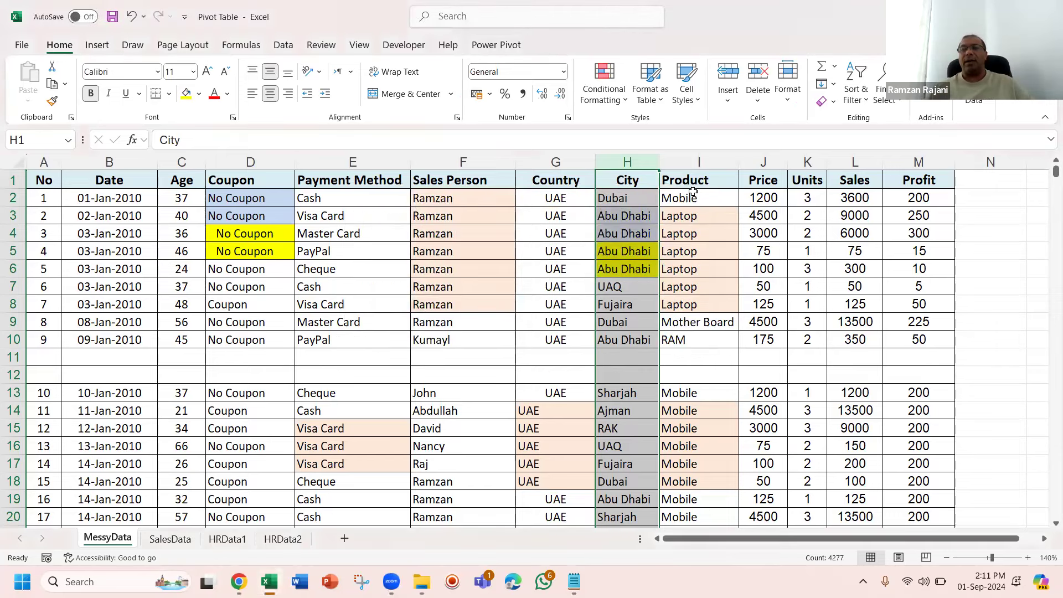
click(637, 269)
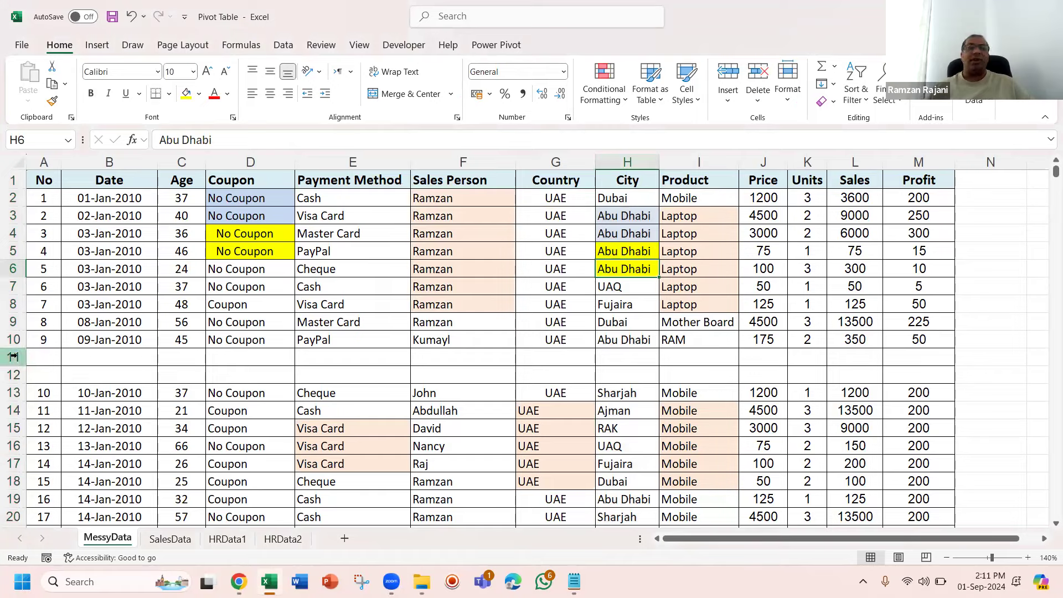
Step: Delete the two blank rows 11 and 12 from the MessyData records
drag(13, 357, 9, 374)
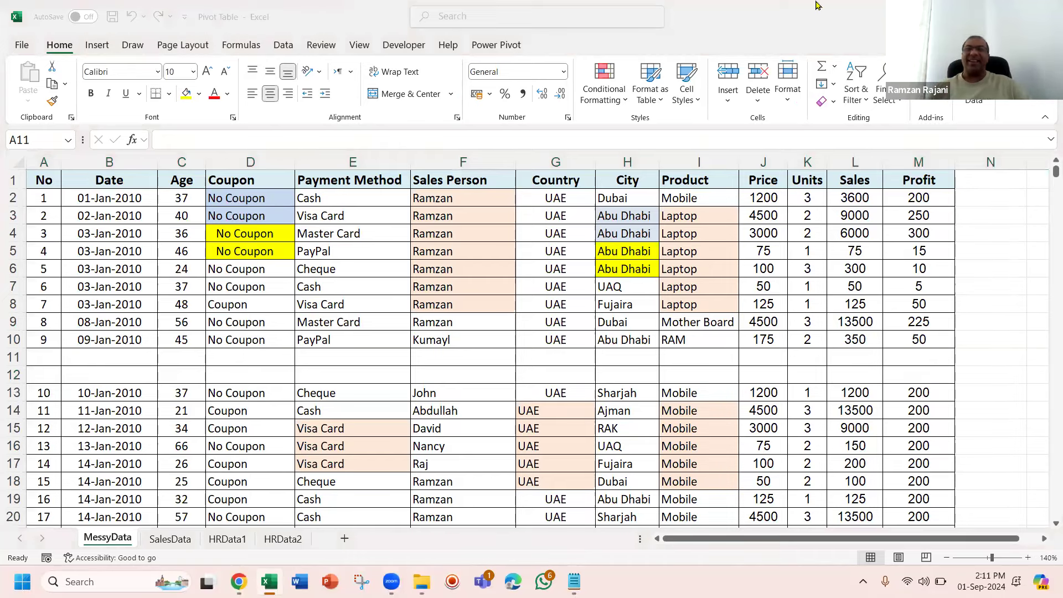
click(425, 337)
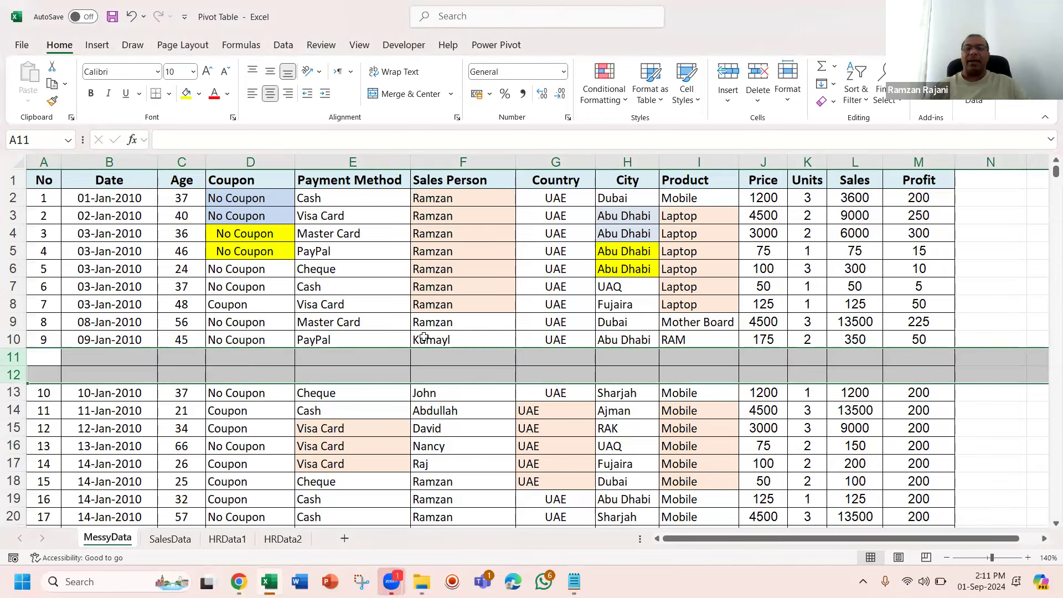
key(ctrl+minus)
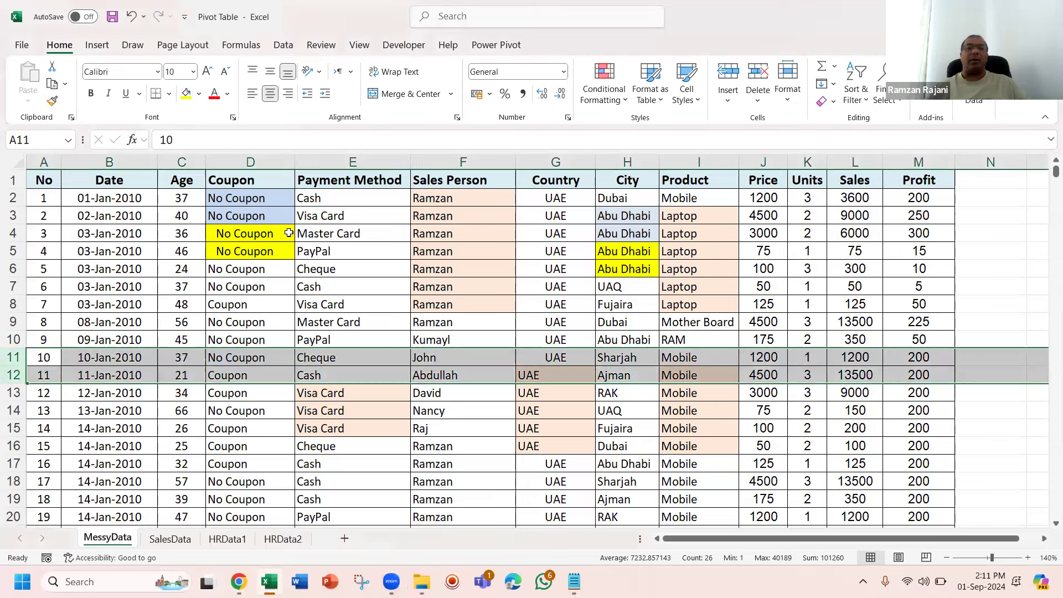
Step: Examine the "No Coupon" entries in D2:D5 of the Coupon column for extra leading spaces
click(249, 234)
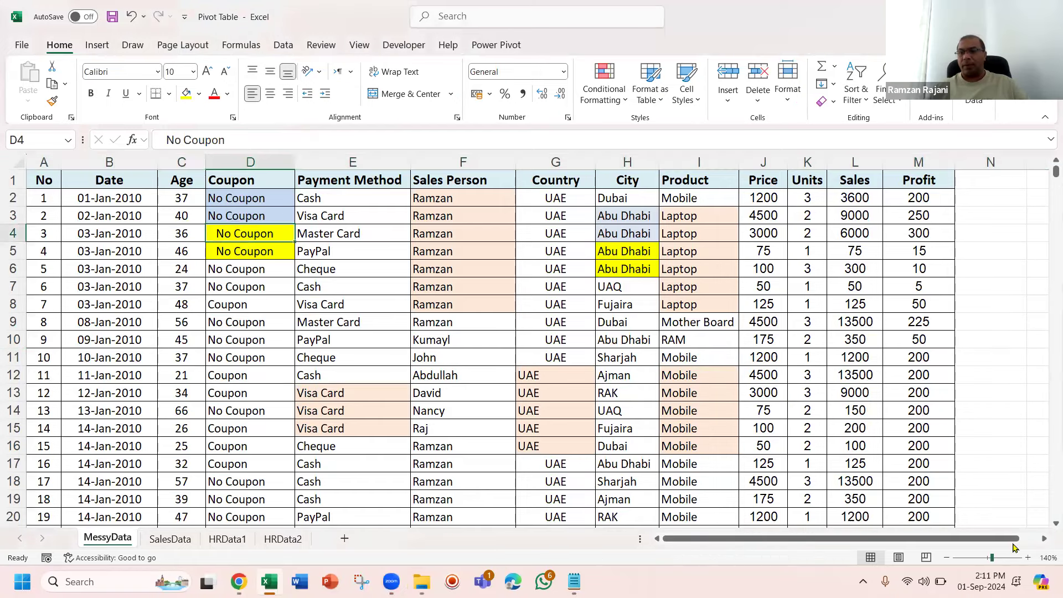
click(1028, 558)
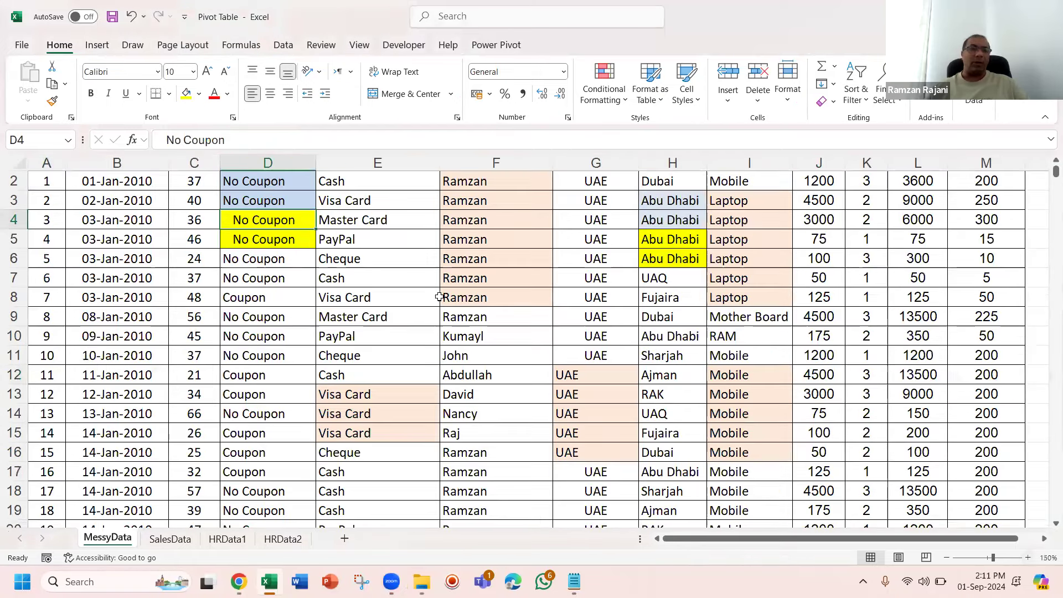
key(Up)
key(Up)
key(Up)
key(Down)
key(Down)
key(Down)
key(Down)
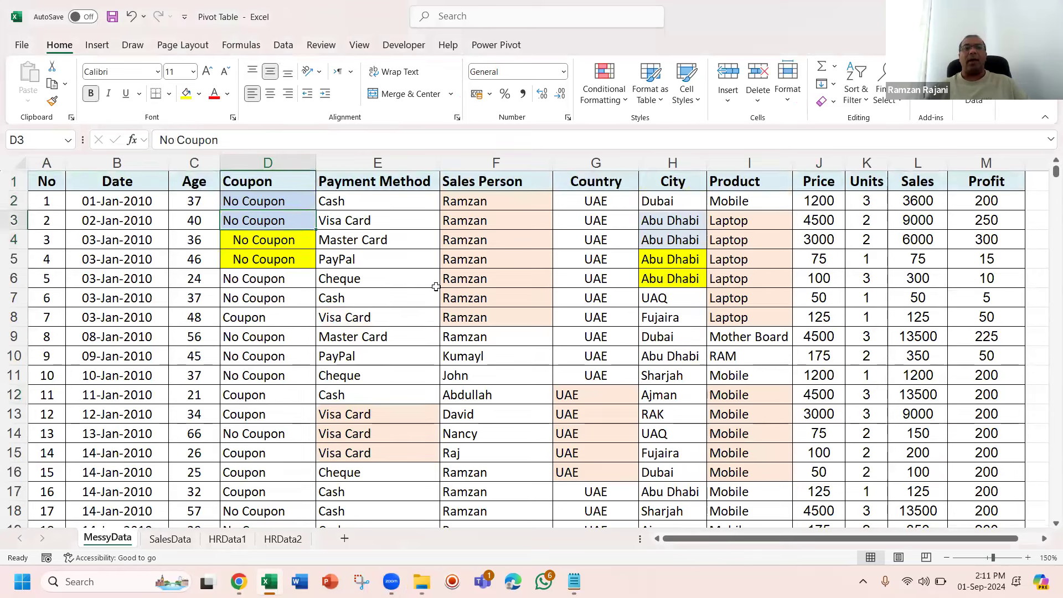
click(228, 242)
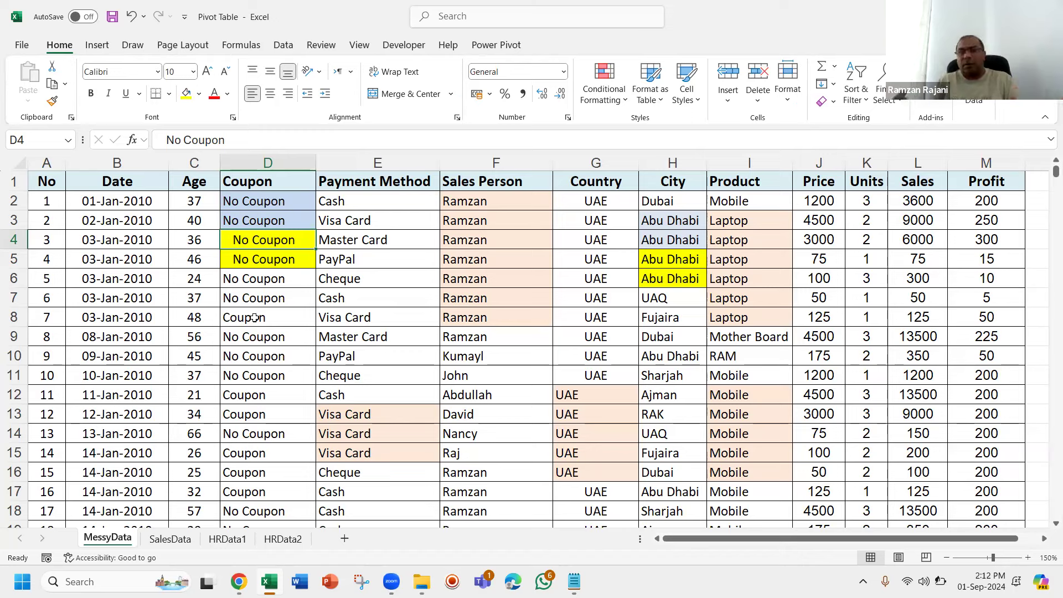
Step: Replace all occurrences of the space-prefixed "No Coupon" copied from D4 with "No Coupon" without leading spaces
click(274, 166)
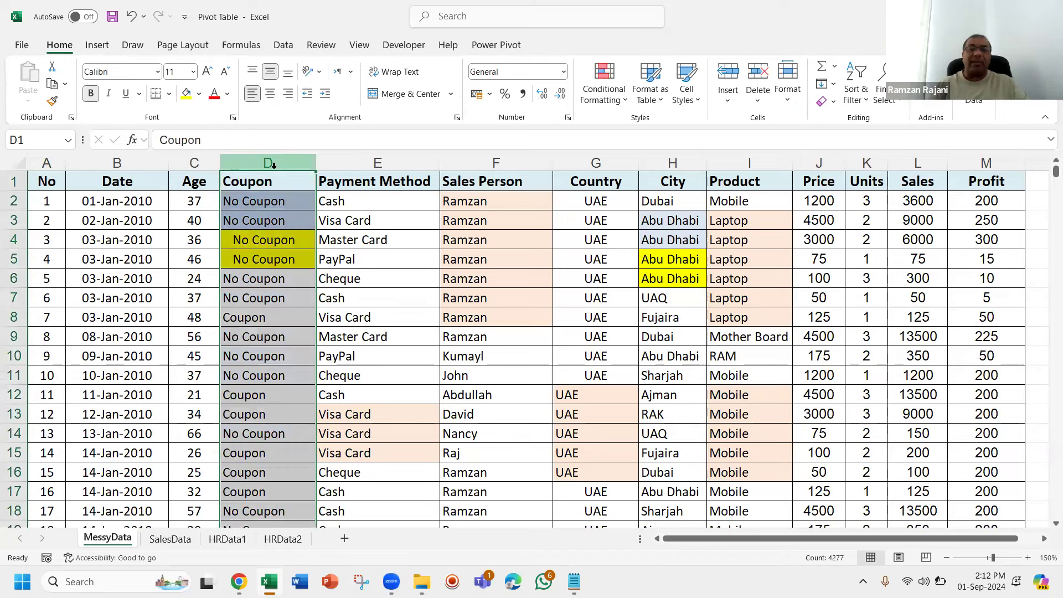
key(ctrl+h)
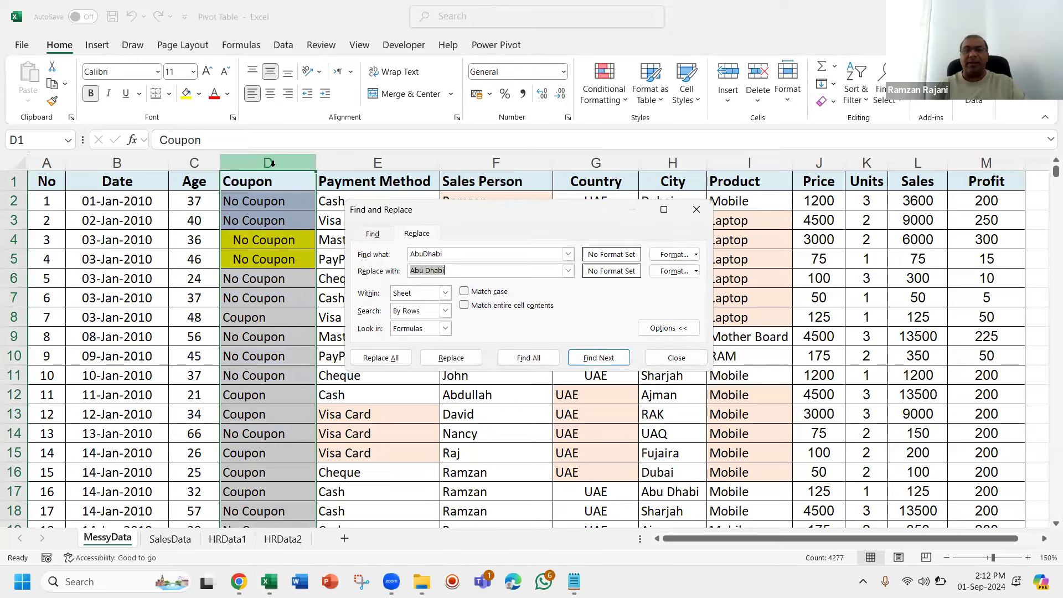
double_click(474, 252)
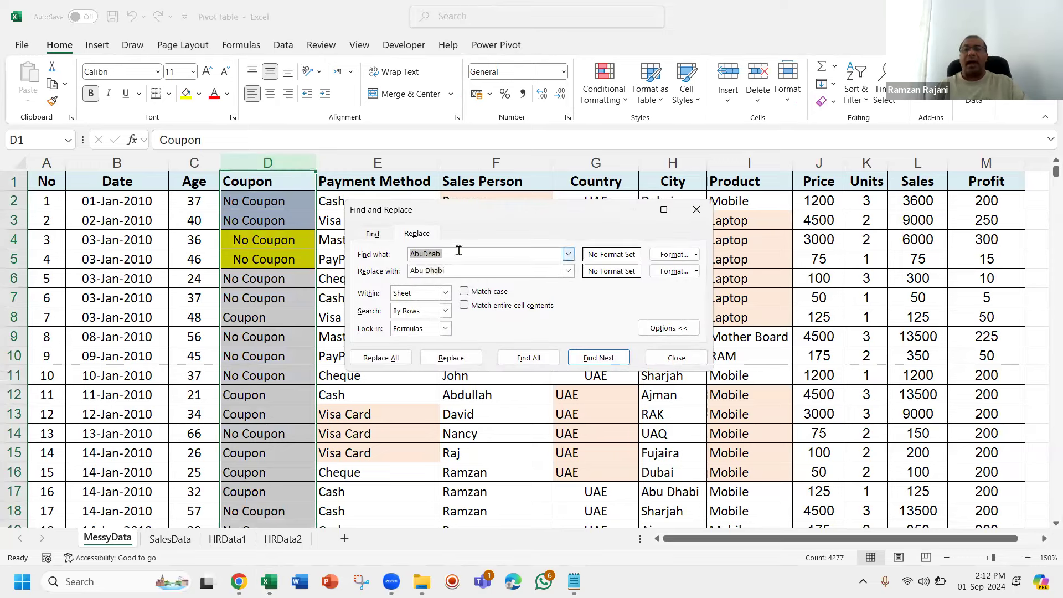
key(Delete)
key(Tab)
key(Delete)
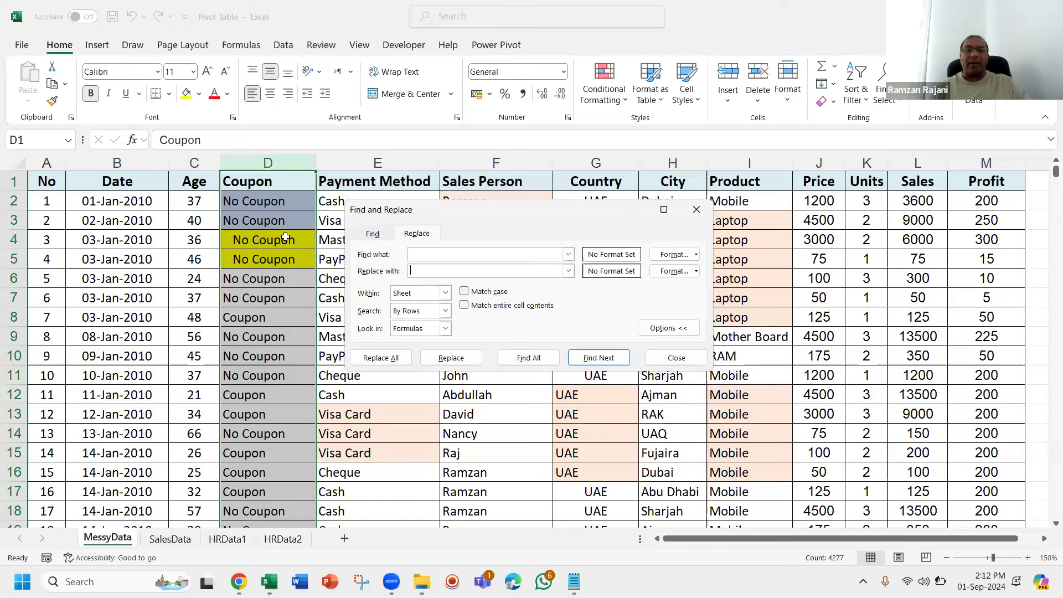
click(266, 239)
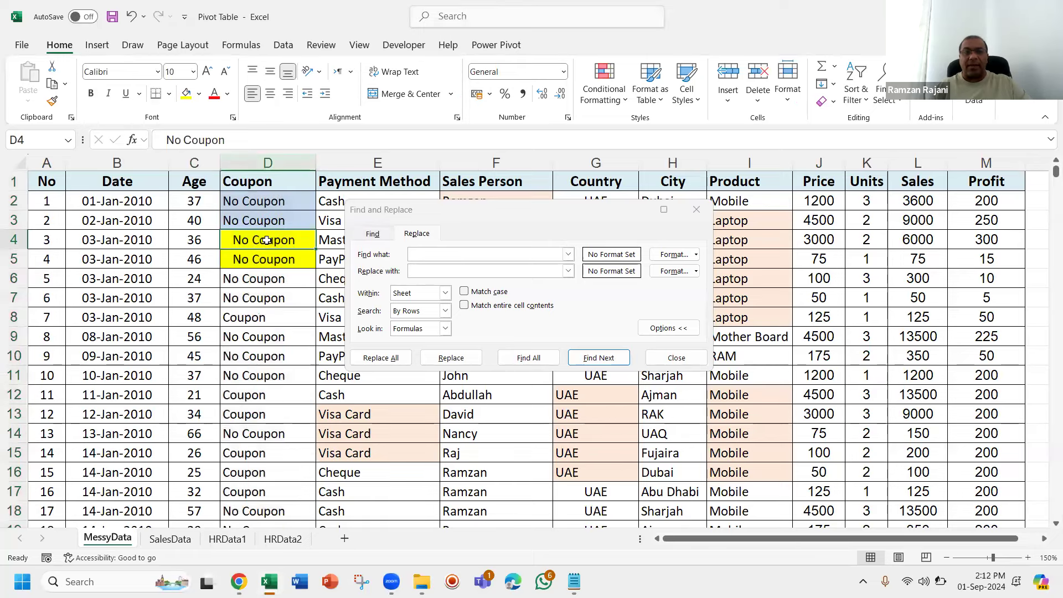
key(ctrl+c)
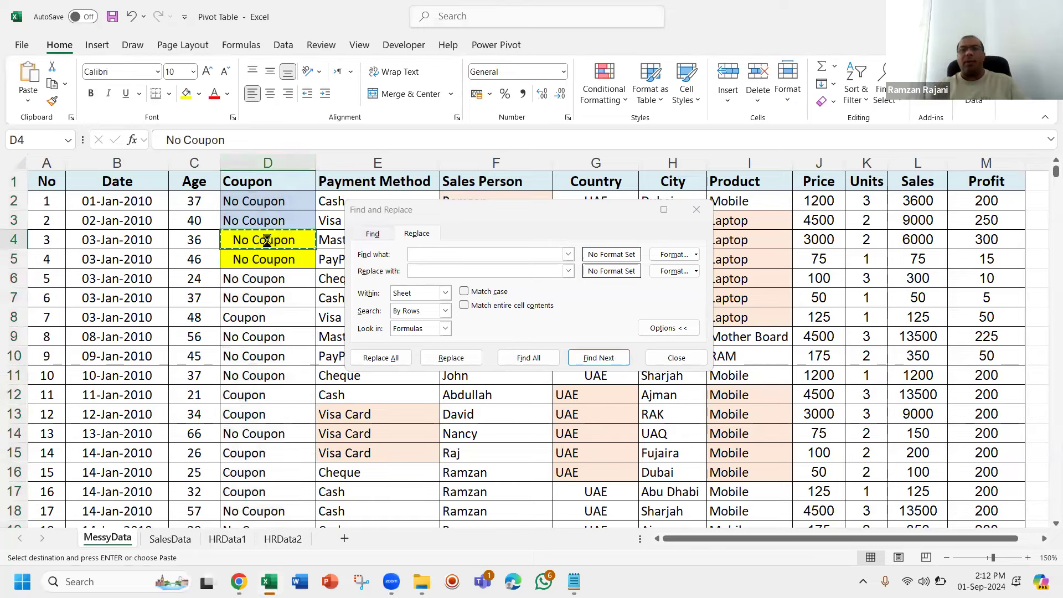
click(422, 255)
key(ctrl+v)
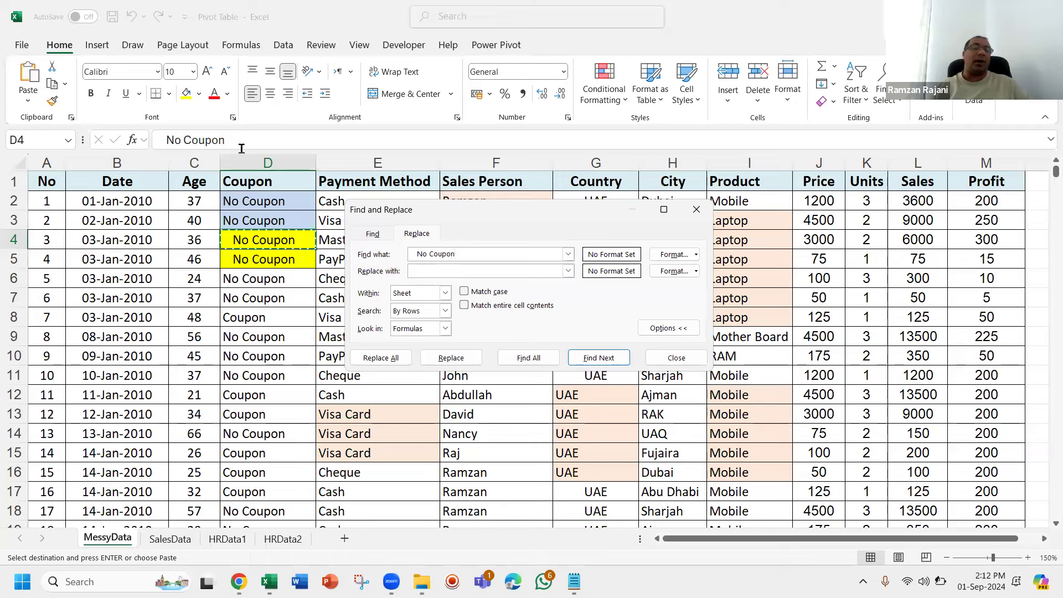
click(442, 271)
text(No Coupon)
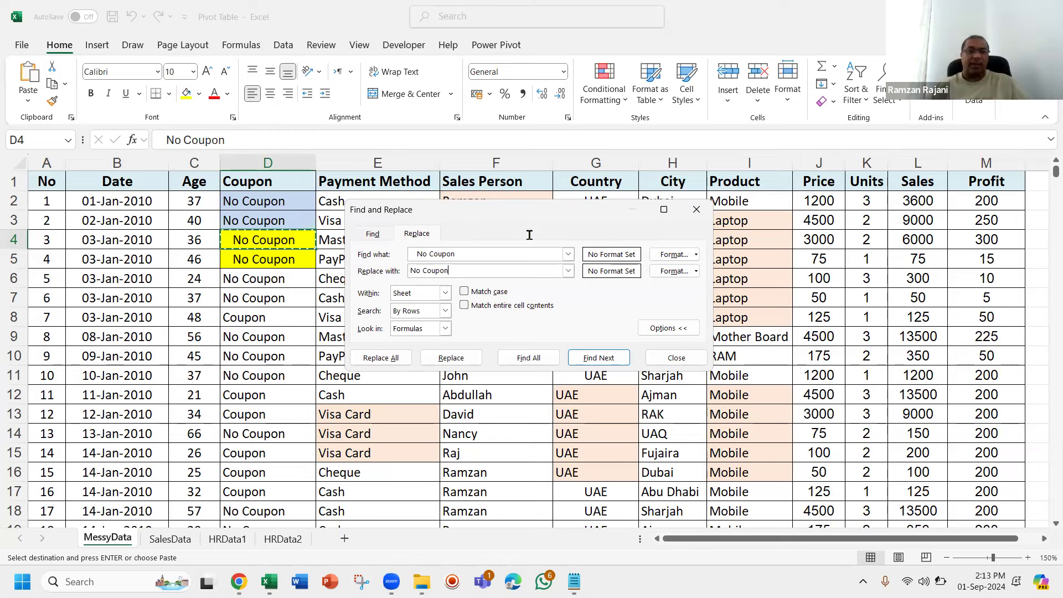
click(397, 360)
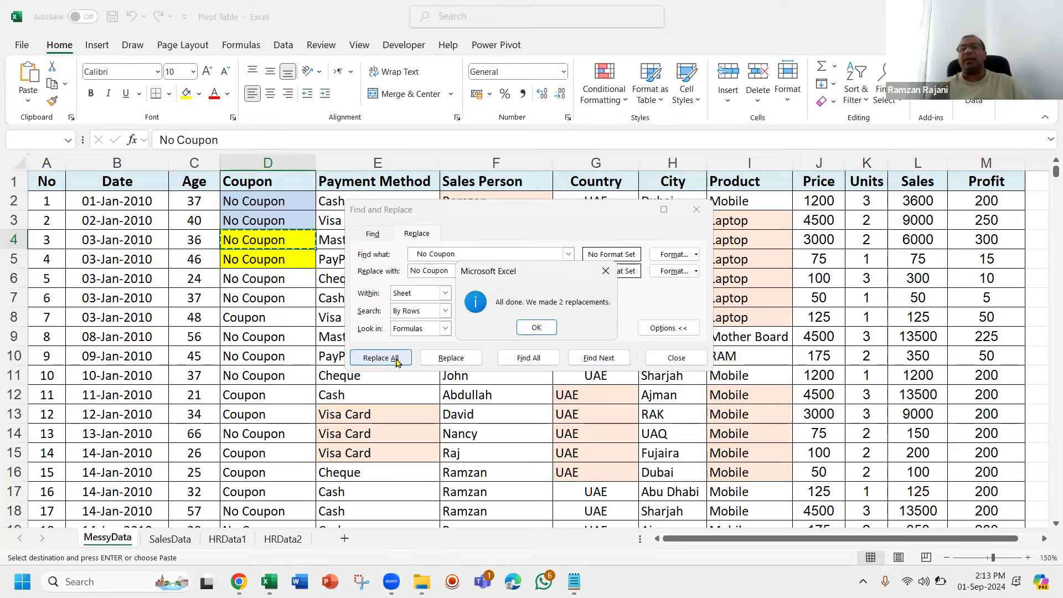
click(543, 329)
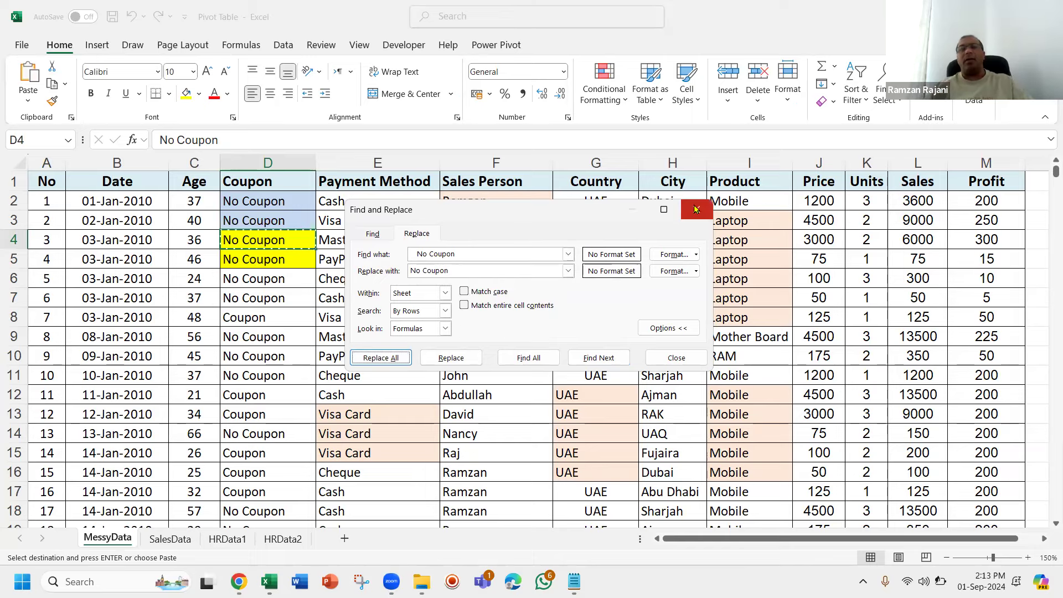
click(696, 209)
click(423, 227)
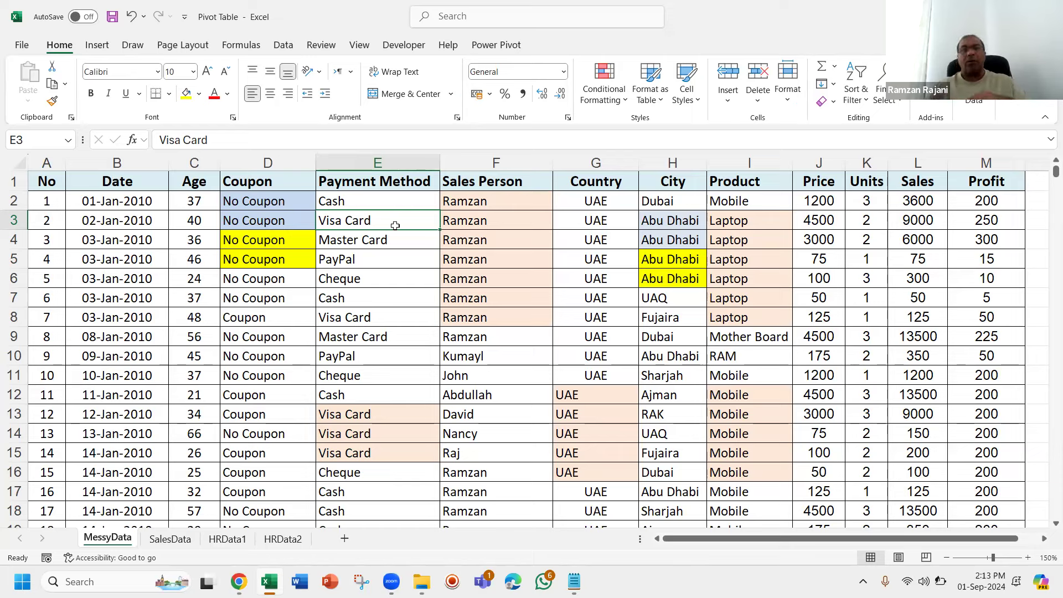
Step: Convert the Date column to real dates with Text to Columns, using the DMY date format
click(138, 159)
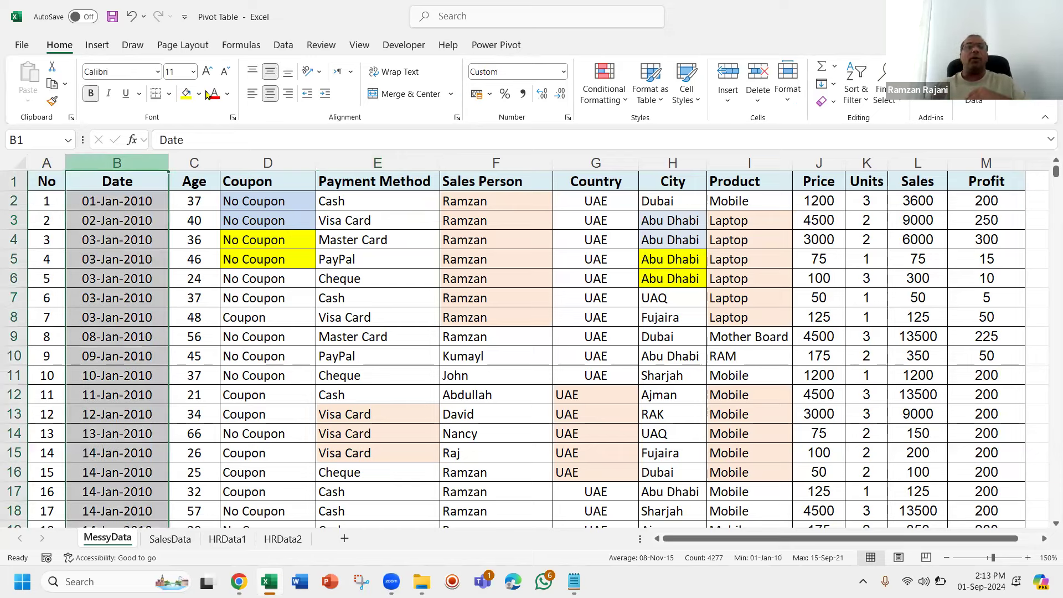
click(283, 46)
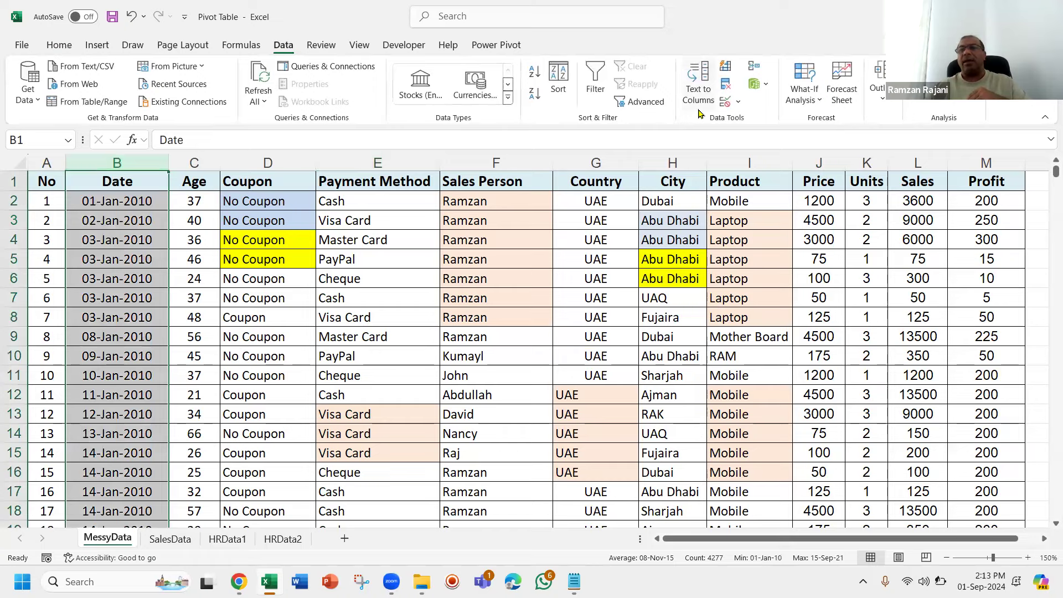
click(699, 105)
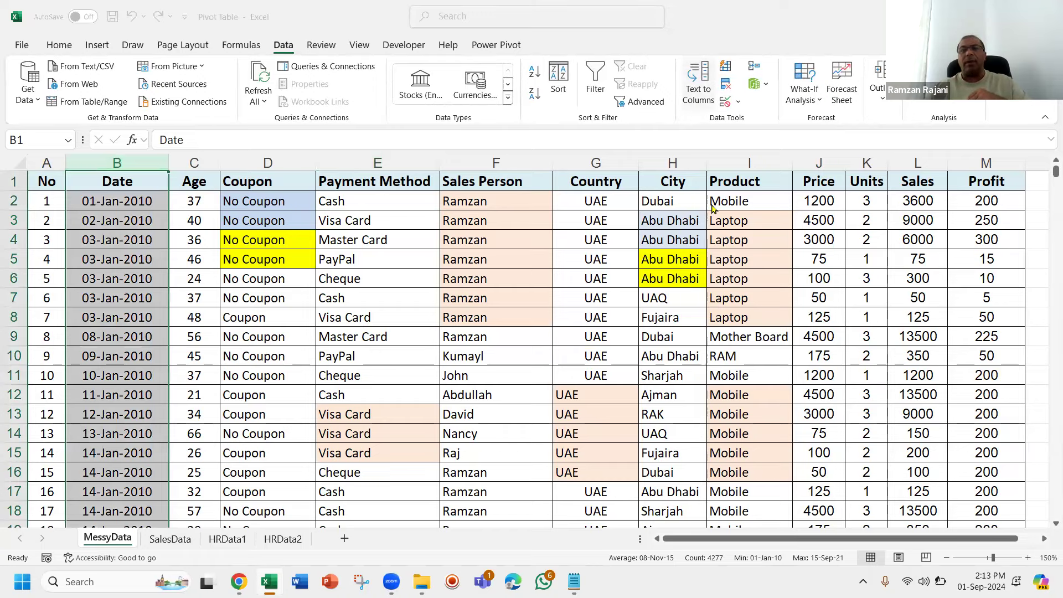
click(615, 381)
click(615, 381)
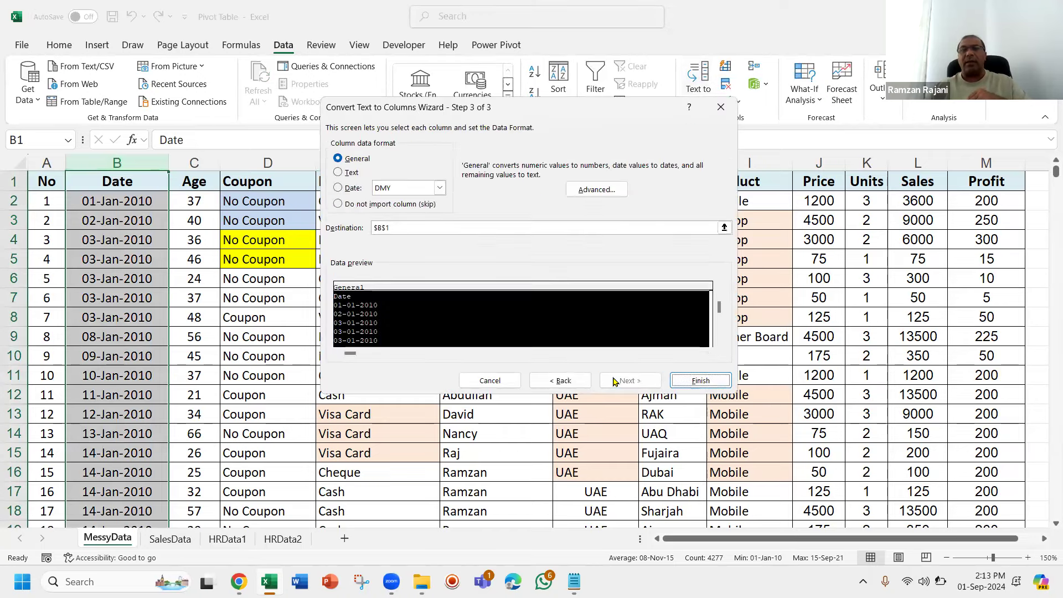
click(343, 191)
key(Return)
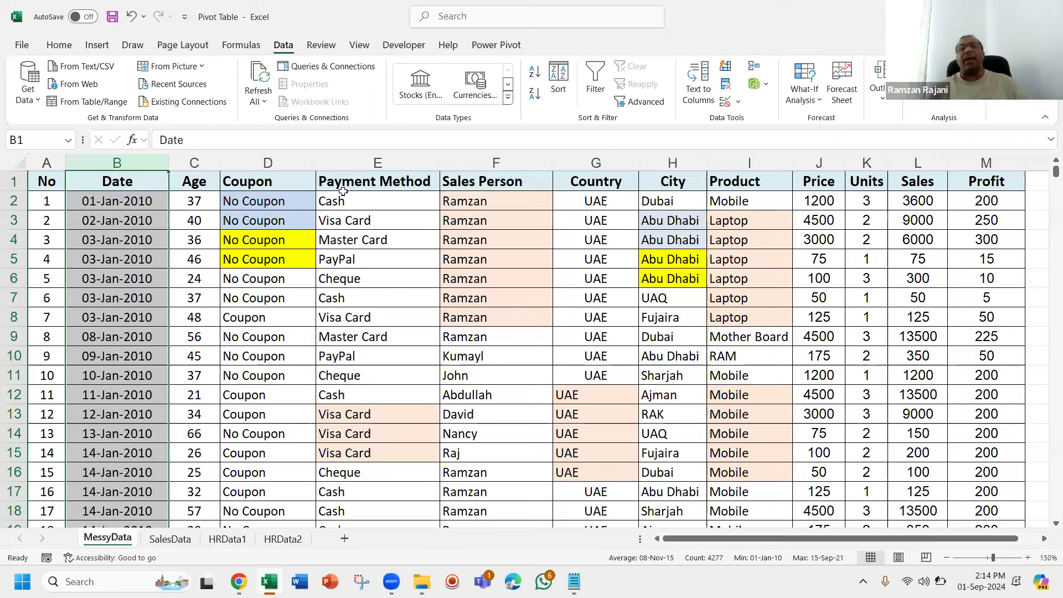
Step: Remove the fill colour from all data cells A2:M4277, leaving out the header row
click(344, 193)
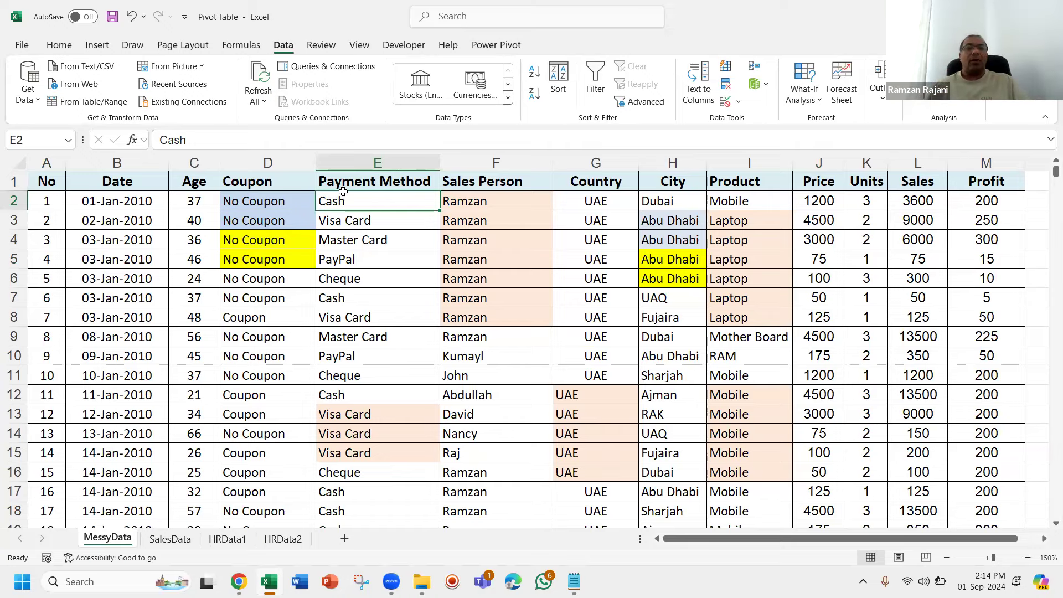
key(Left)
key(Left)
key(Left)
key(Left)
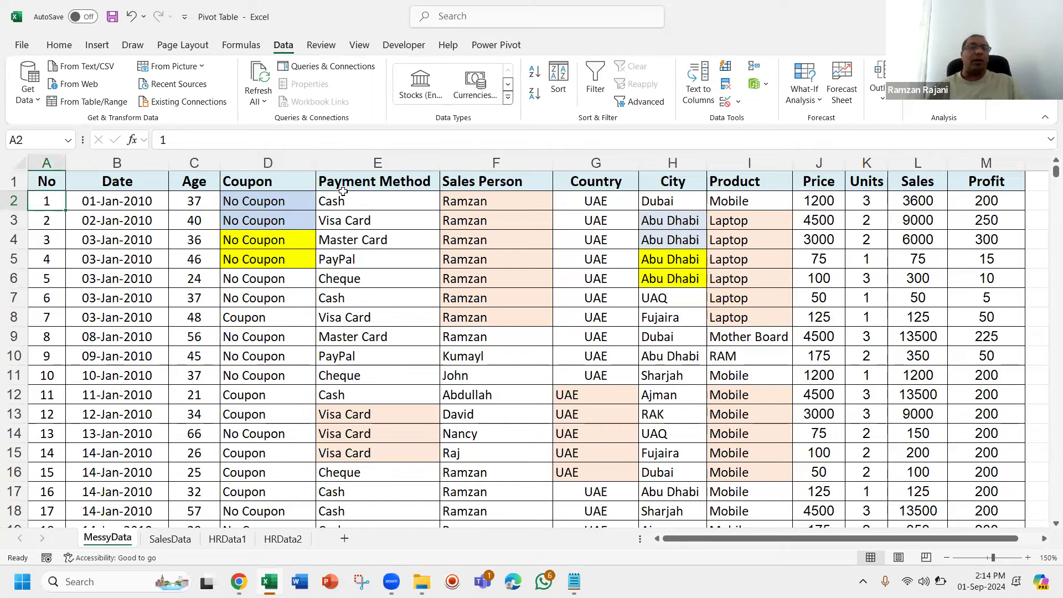
key(ctrl+shift+End)
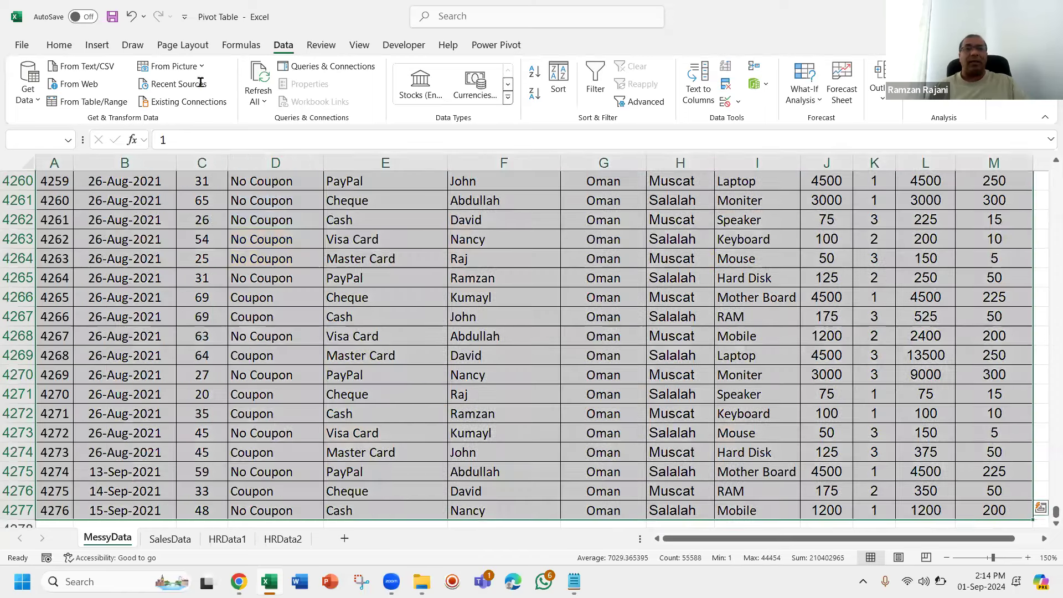
scroll(201, 87, up, 5)
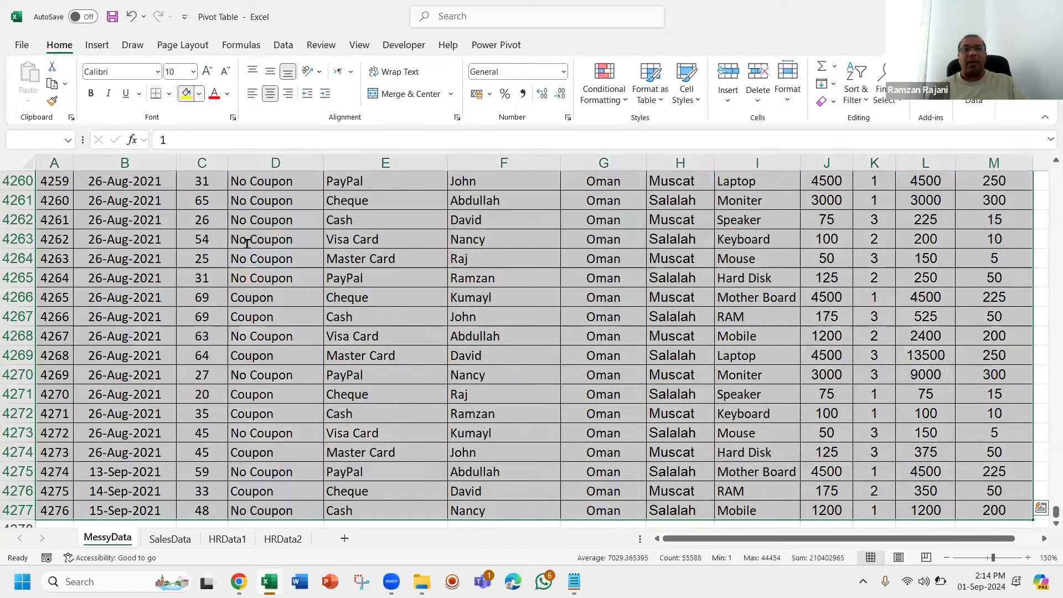
click(226, 272)
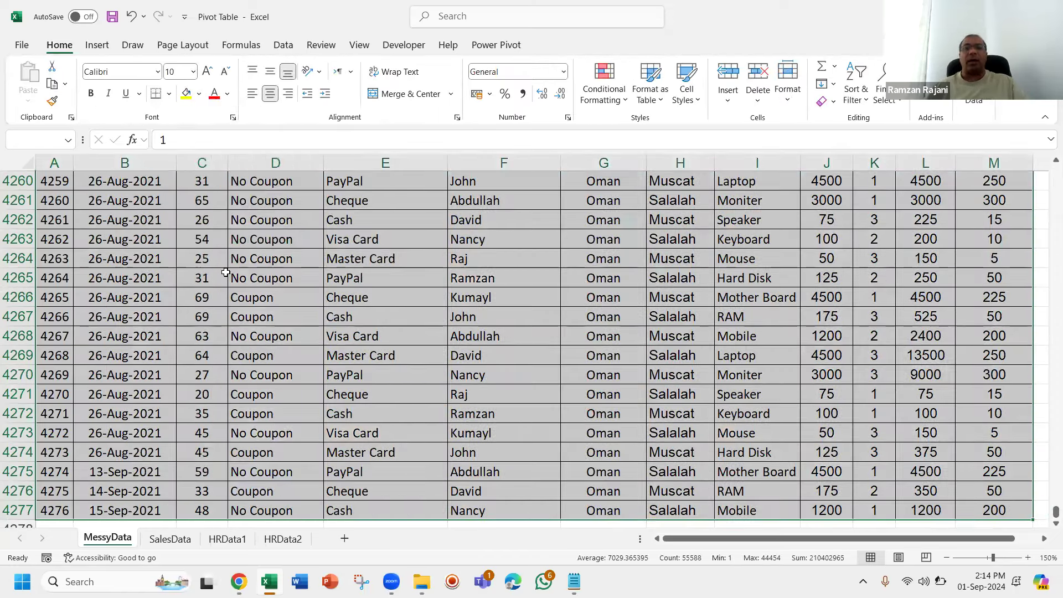
key(ctrl+Home)
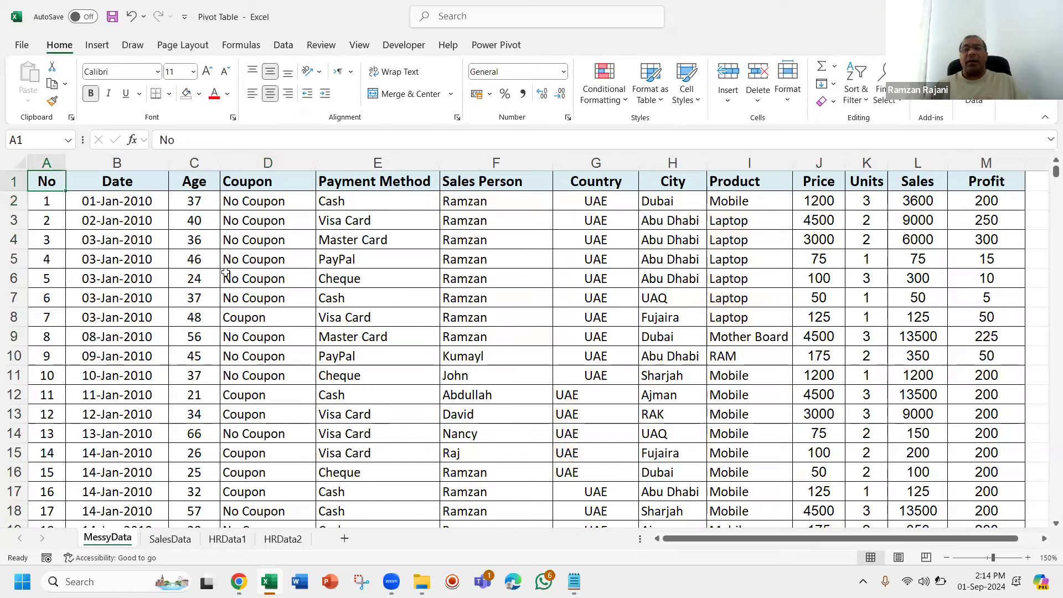
Step: Center-align the entire Country column
click(597, 163)
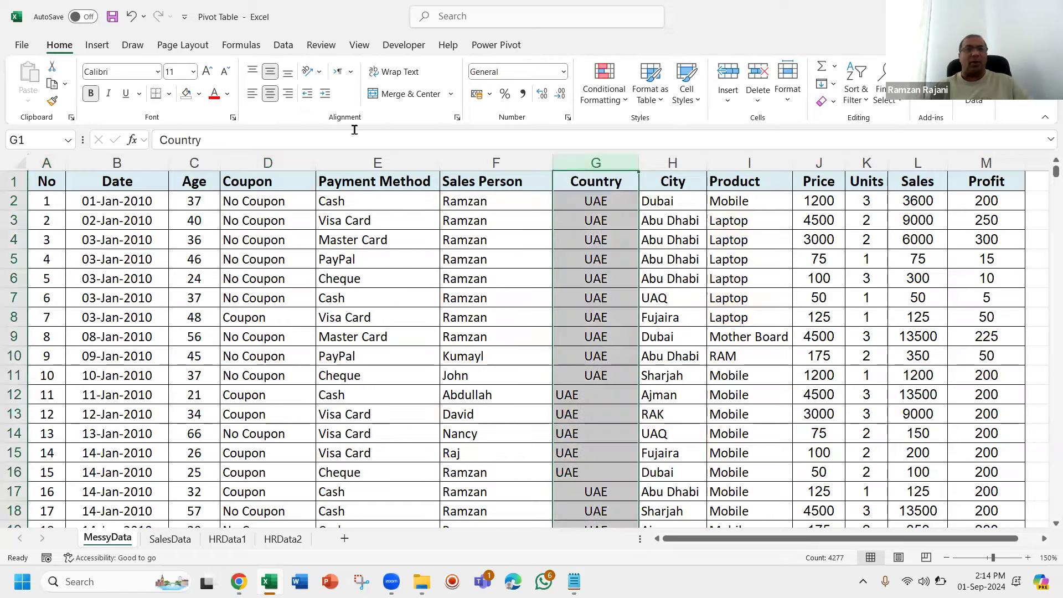
click(270, 93)
click(270, 93)
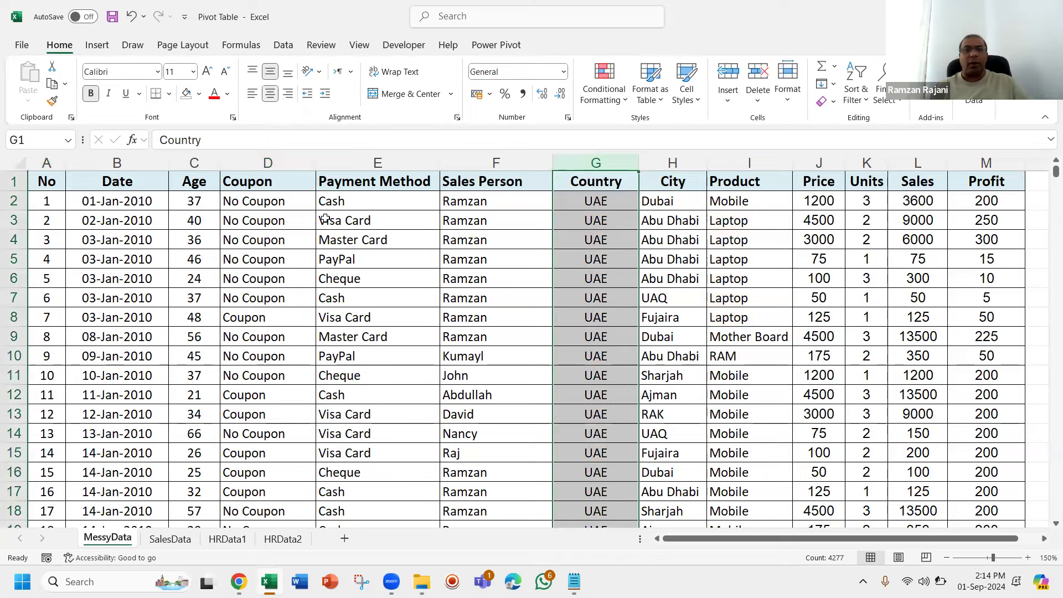
click(58, 186)
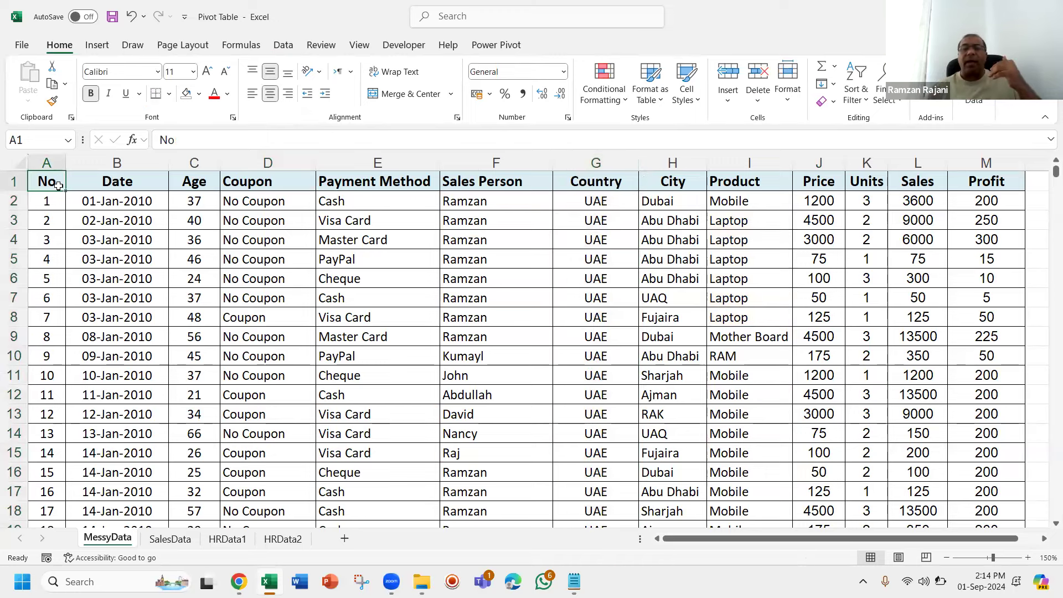
Step: Examine the end of the MessyData records and the empty rows below the last entry in column A
click(104, 49)
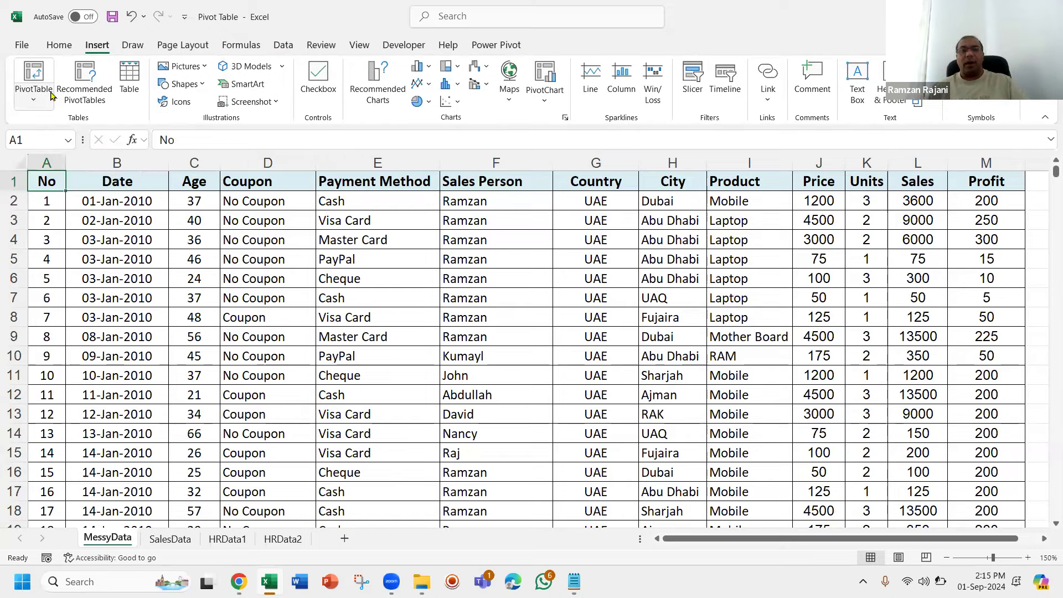
key(ctrl+Down)
key(Down)
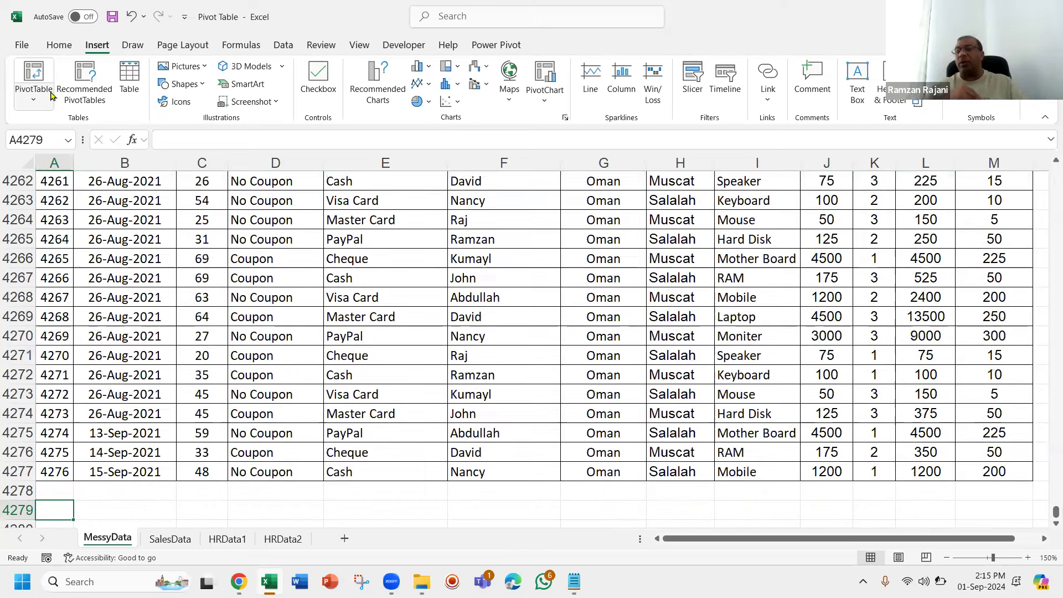
key(Down)
key(Down)
key(Down)
key(Down)
key(Down)
key(Down)
key(Down)
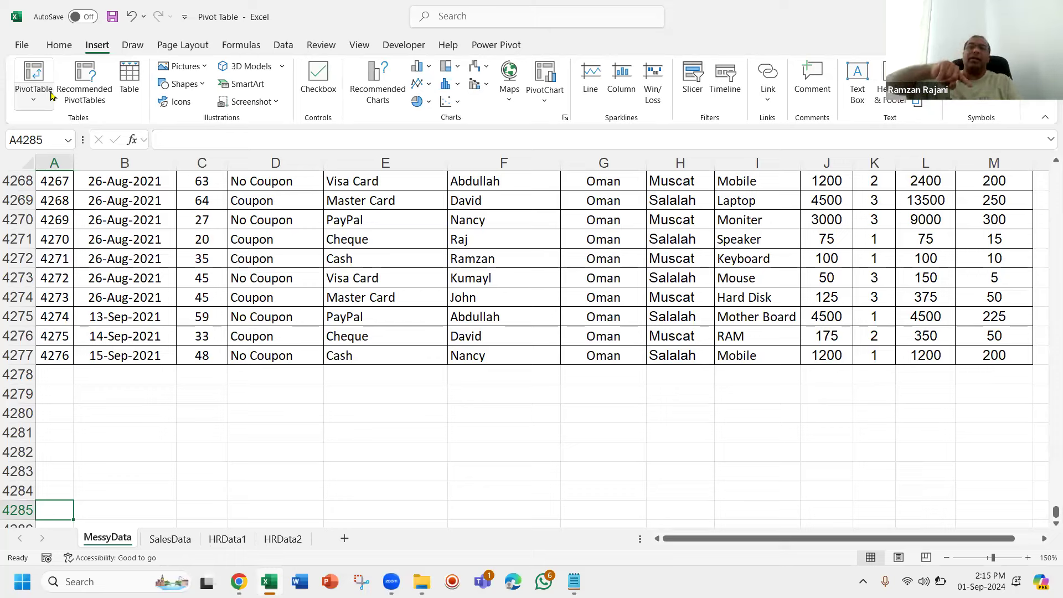
Step: Try converting the MessyData range into a table from cell A1, and undo the conversion
key(ctrl+Up)
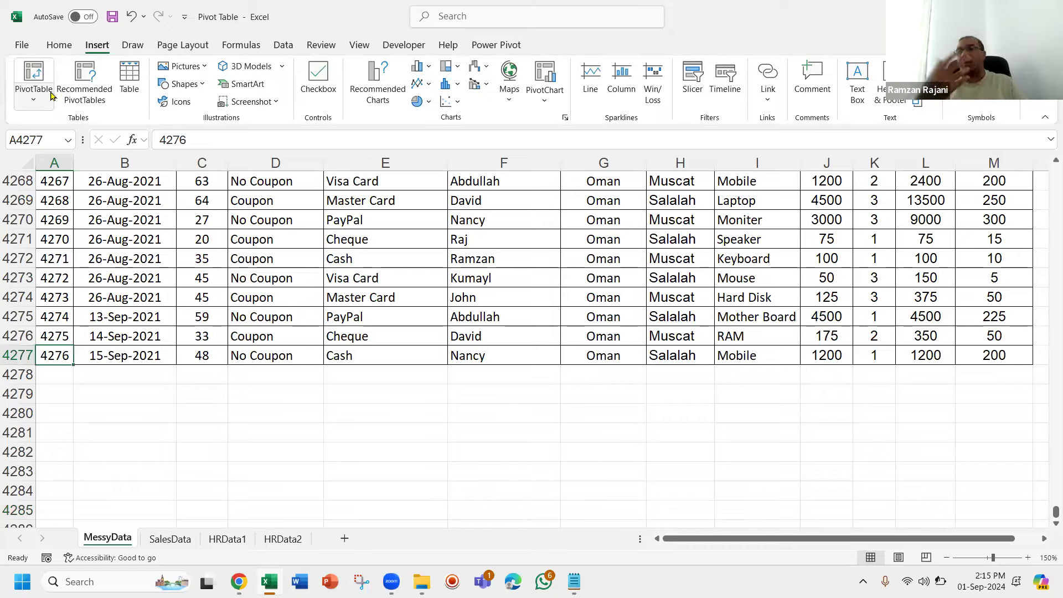
key(ctrl+Up)
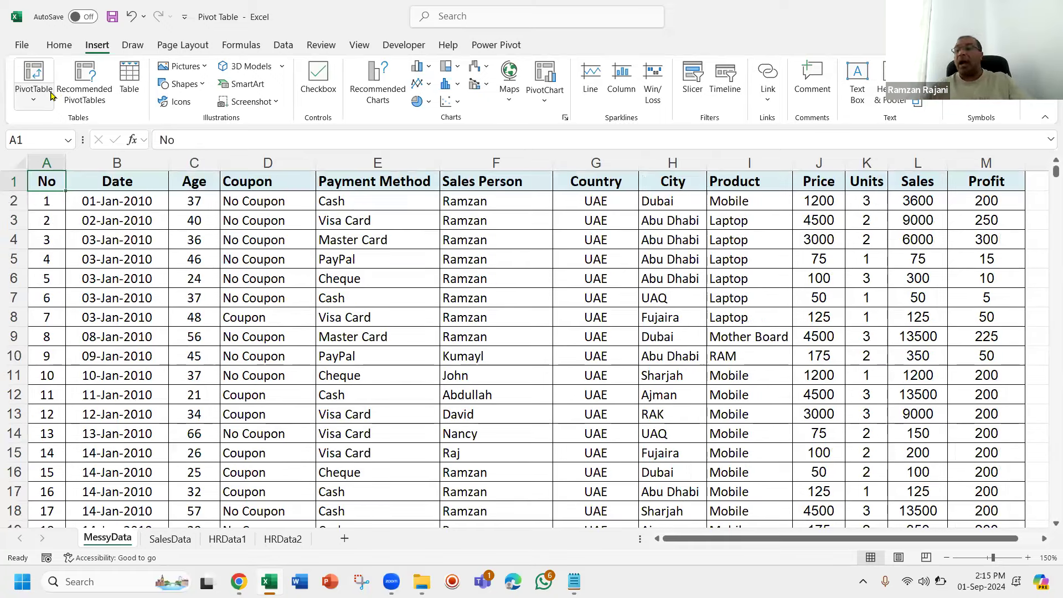
click(51, 95)
key(t)
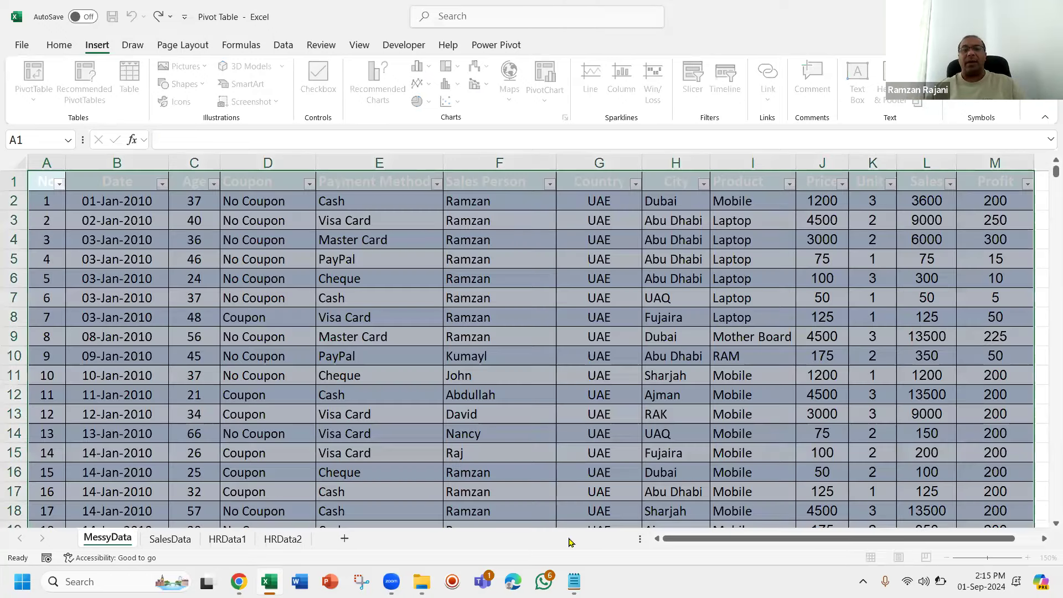
click(499, 336)
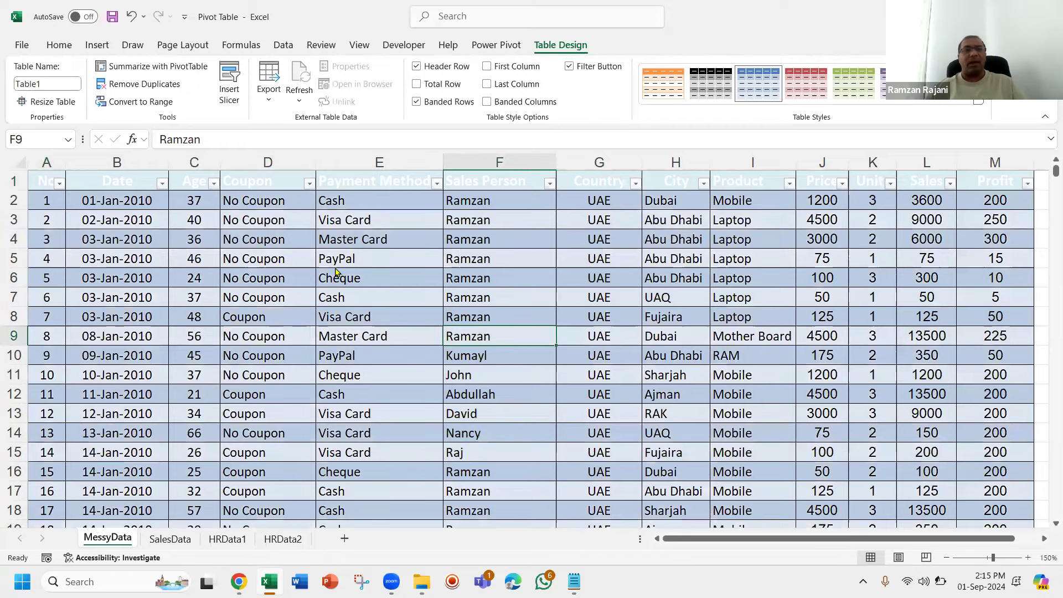
click(379, 259)
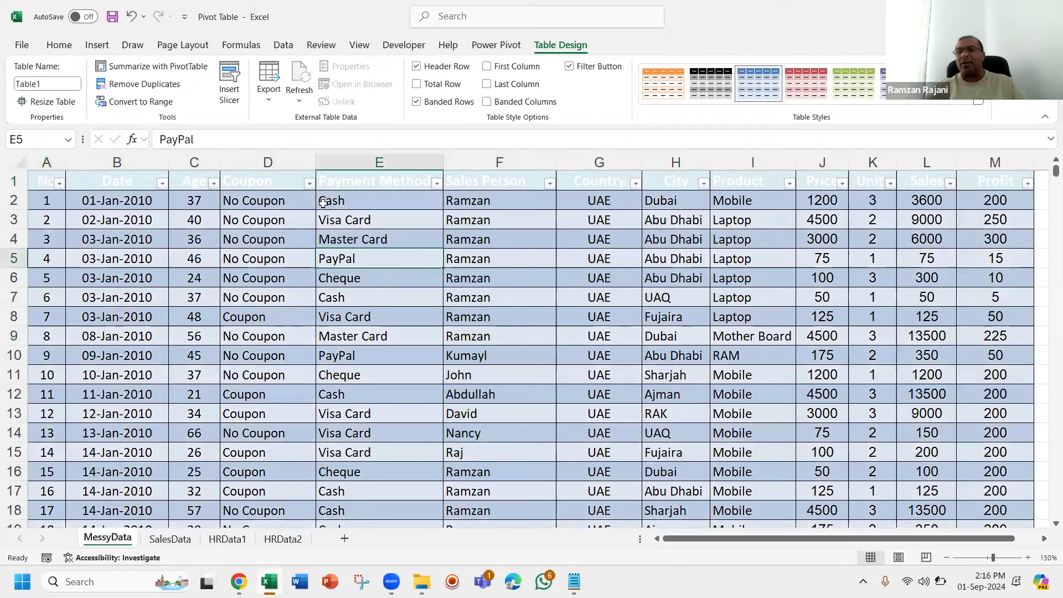
key(ctrl+z)
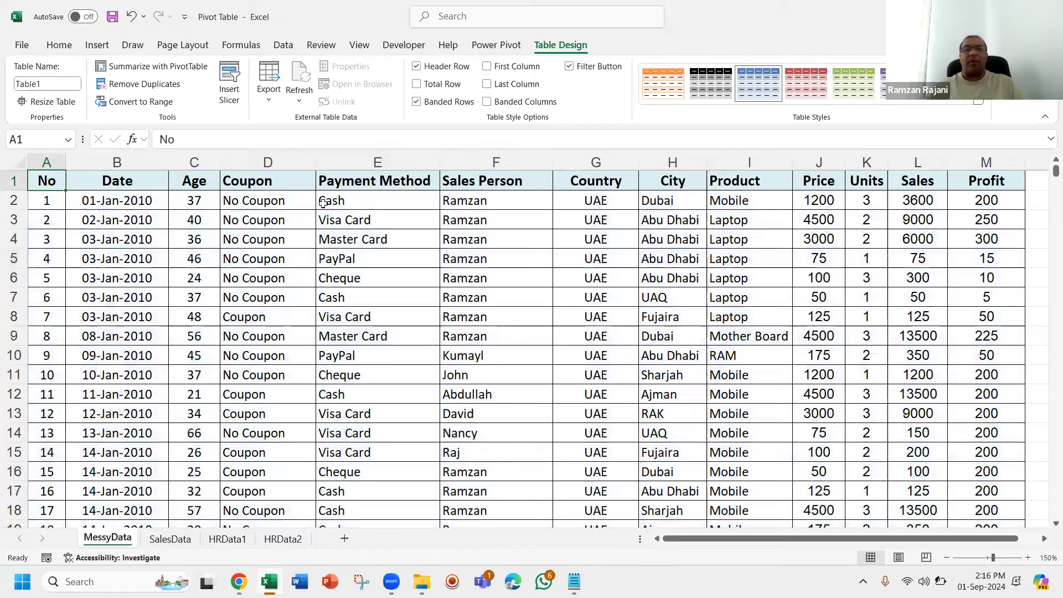
Step: Remove the fill colour from header row A1:M1 and convert the whole MessyData range into a table
key(ctrl+shift+Right)
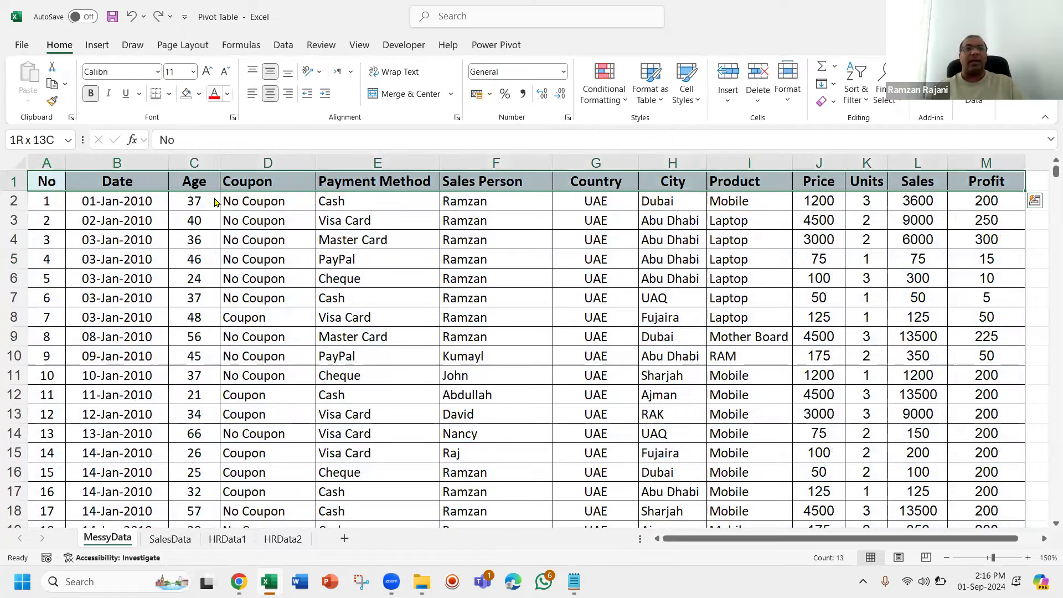
click(230, 272)
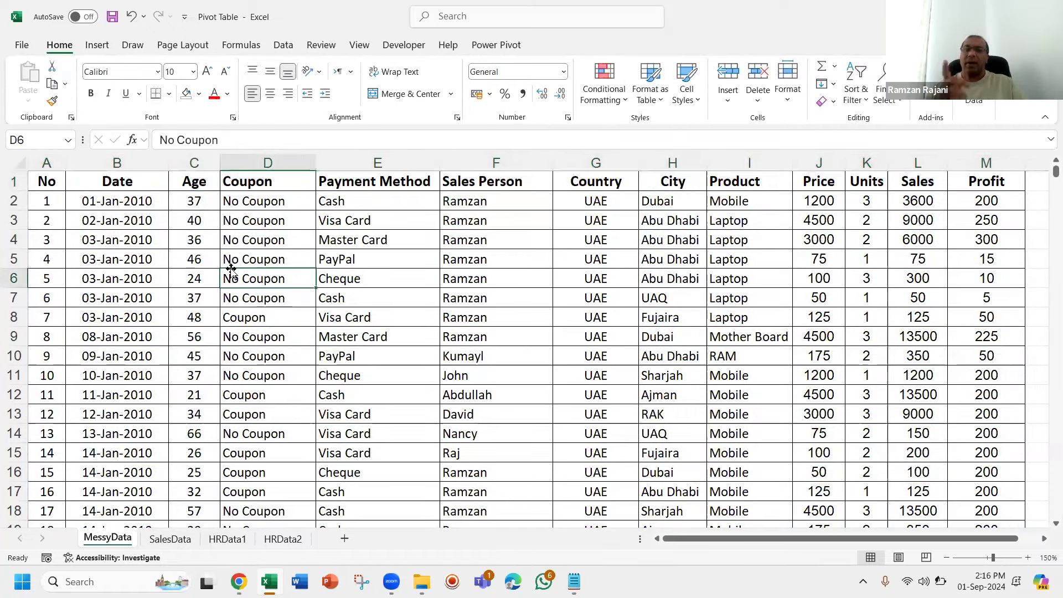
key(ctrl+t)
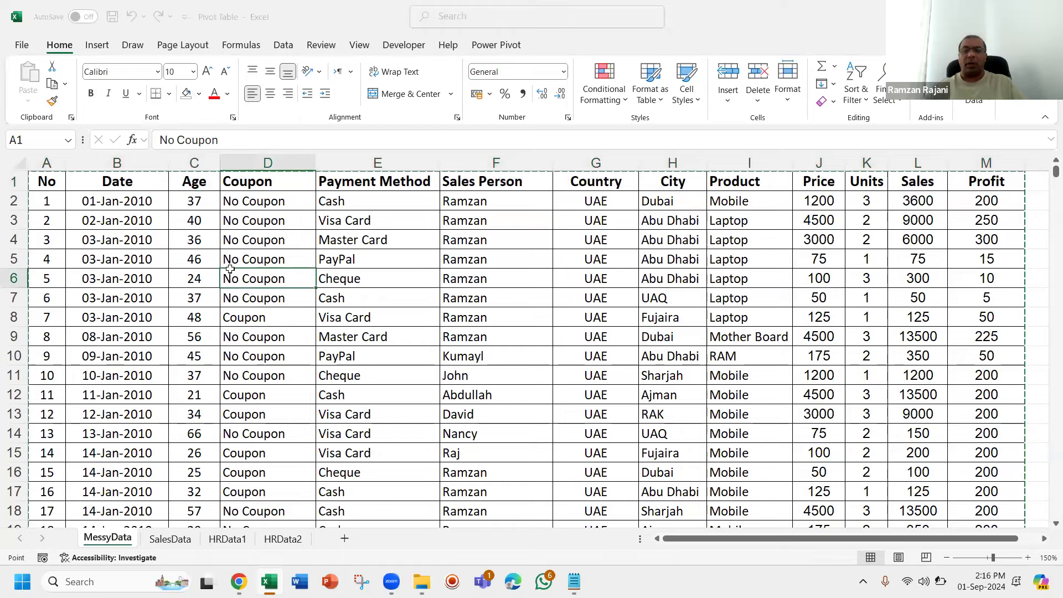
key(Return)
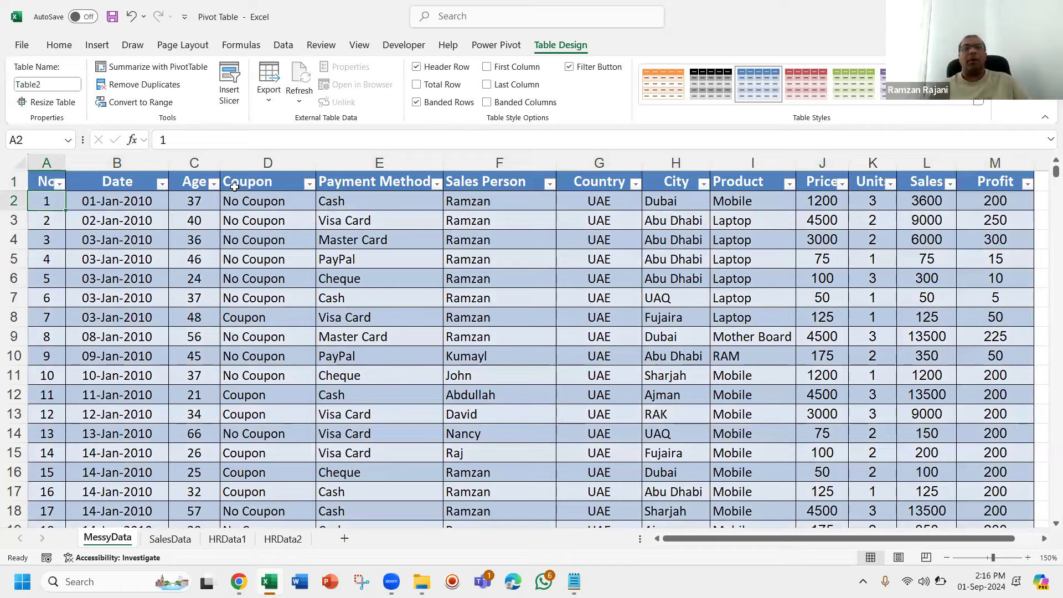
Step: Create a PivotTable from the MessyData table on a new worksheet
click(95, 45)
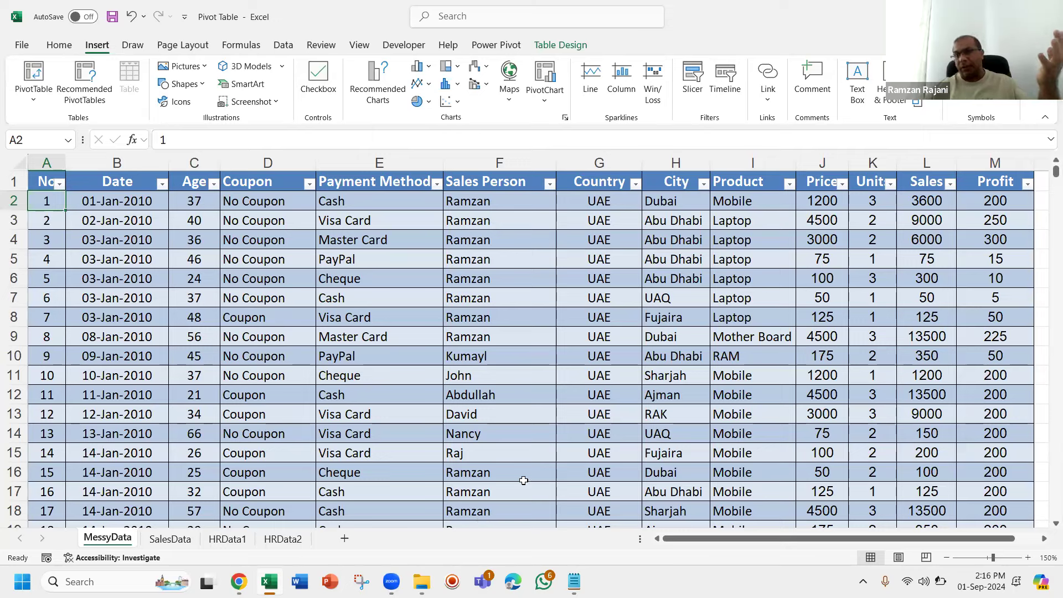
click(380, 302)
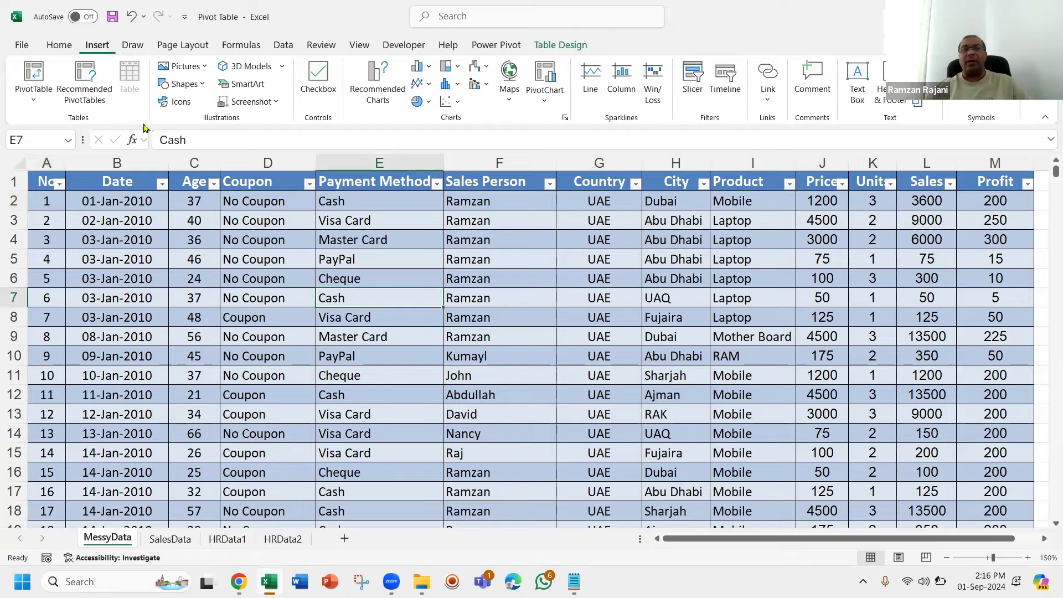
click(34, 72)
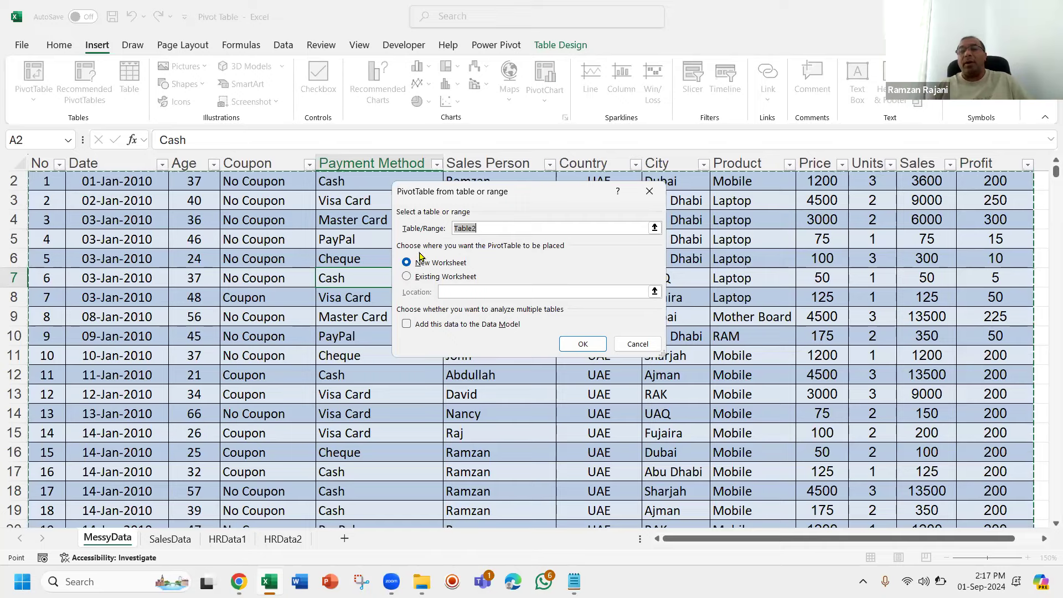
click(589, 346)
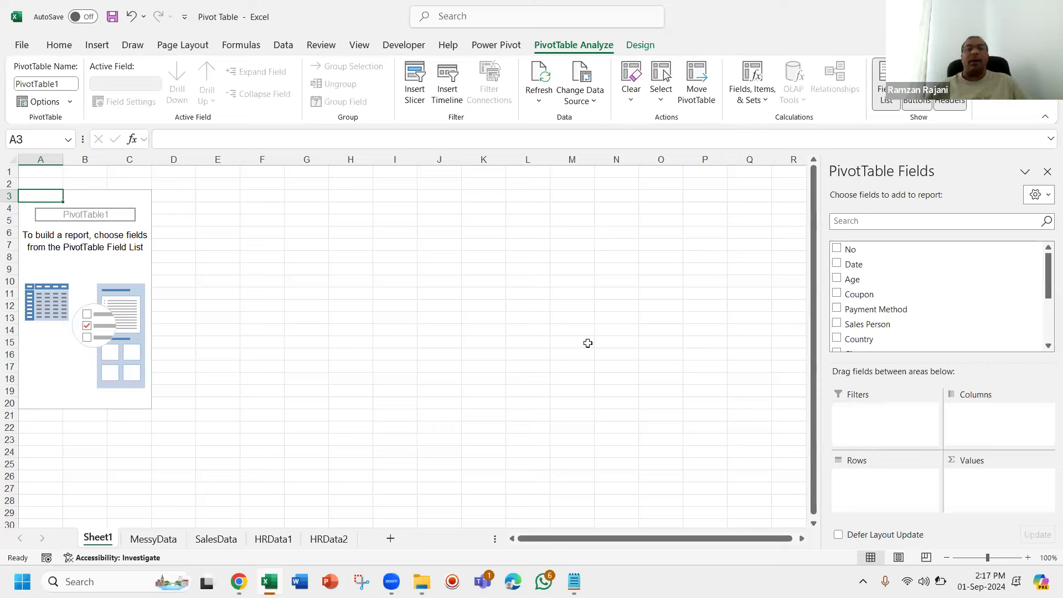
Step: Rename the new PivotTable sheet as Summary
double_click(100, 537)
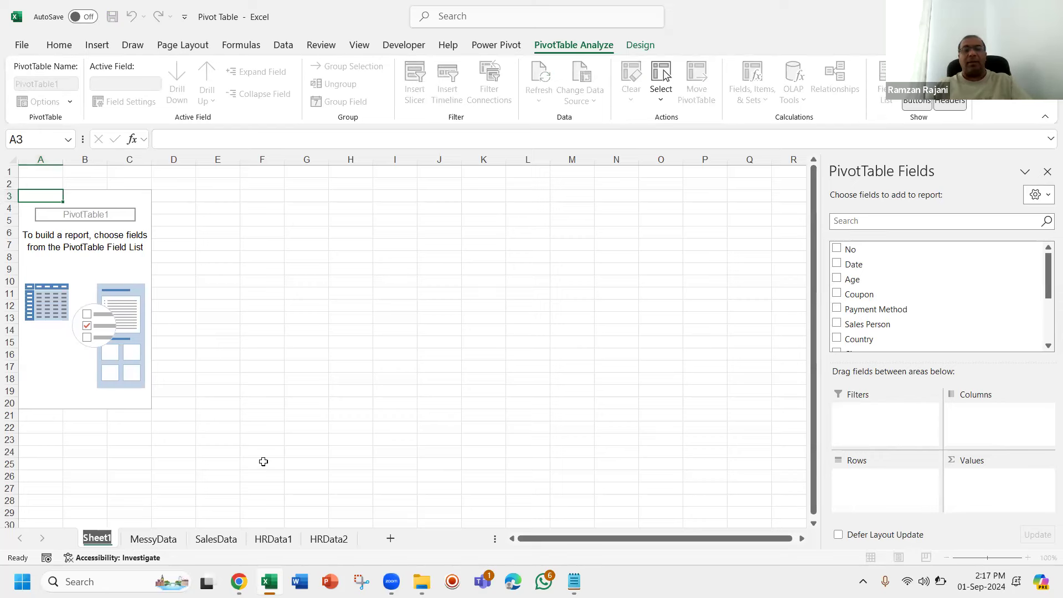
text(Su)
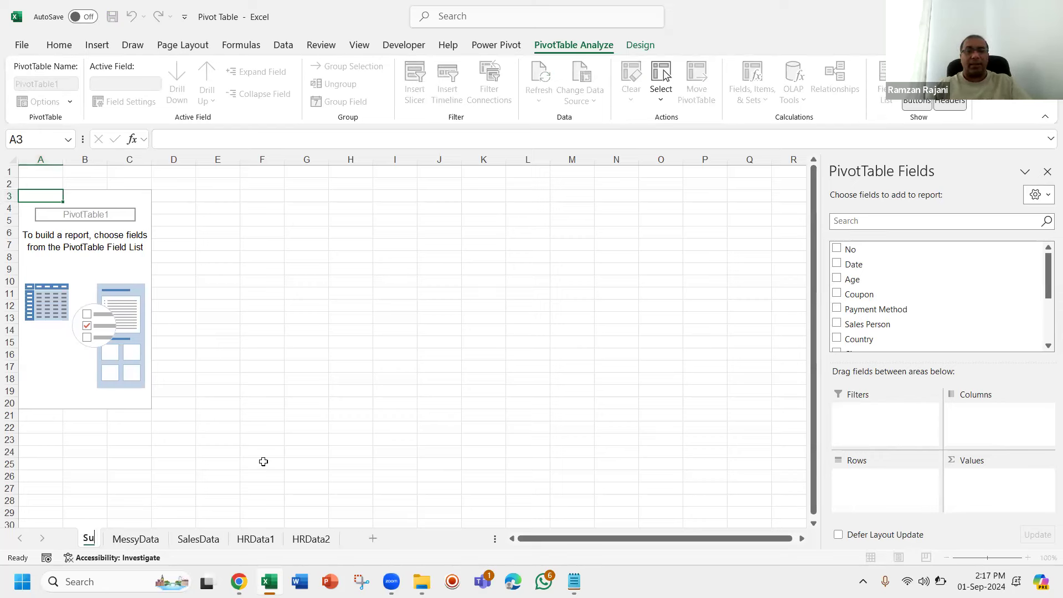
text(mmary)
key(Return)
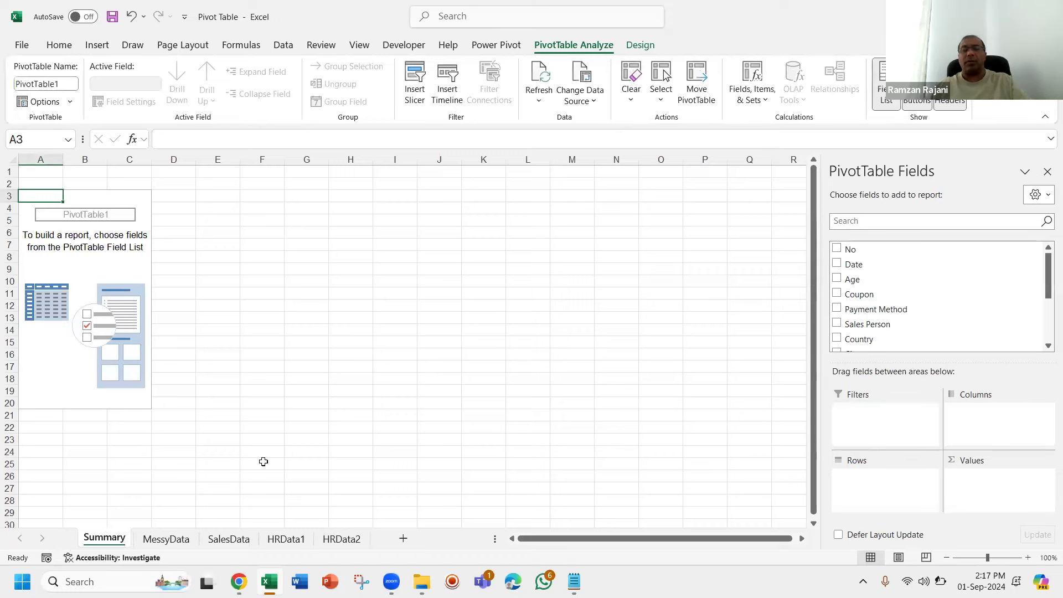
Step: Add the Sales Person field to the rows of the PivotTable on the Summary sheet
click(1025, 551)
click(1026, 551)
click(1025, 551)
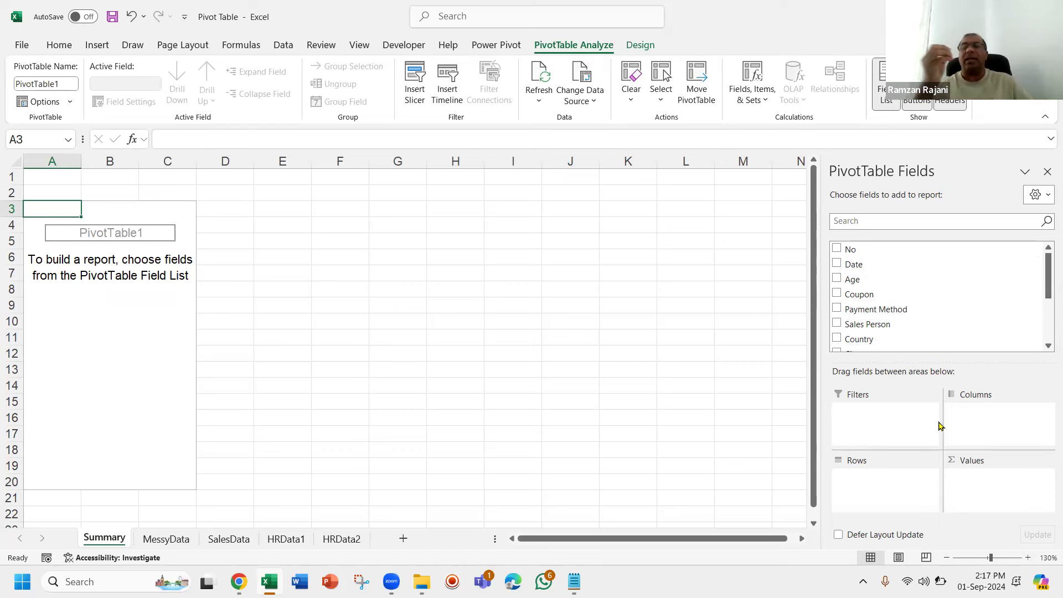
drag(1049, 273, 1048, 306)
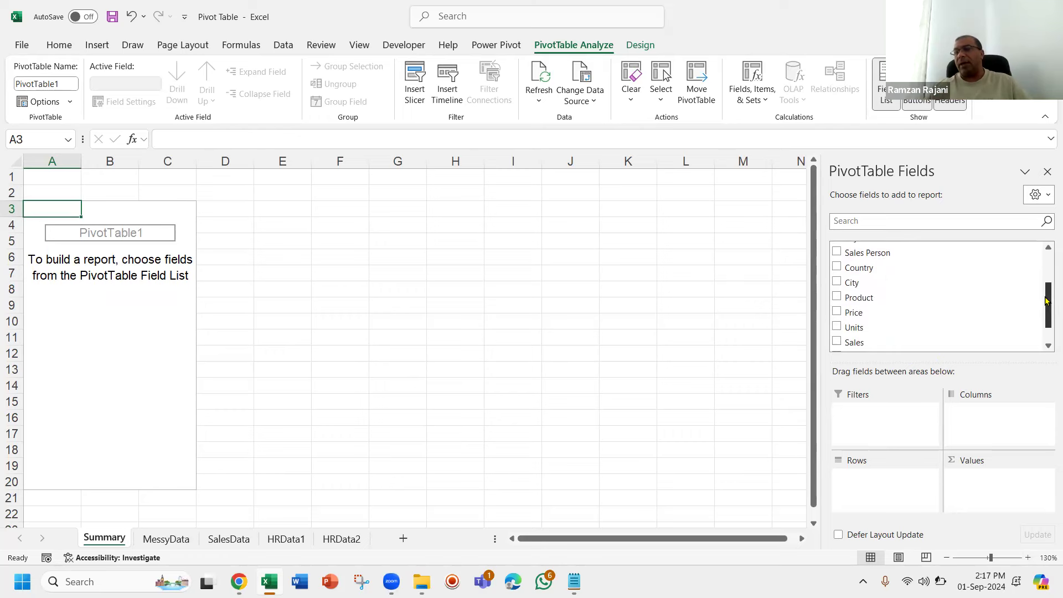
click(836, 252)
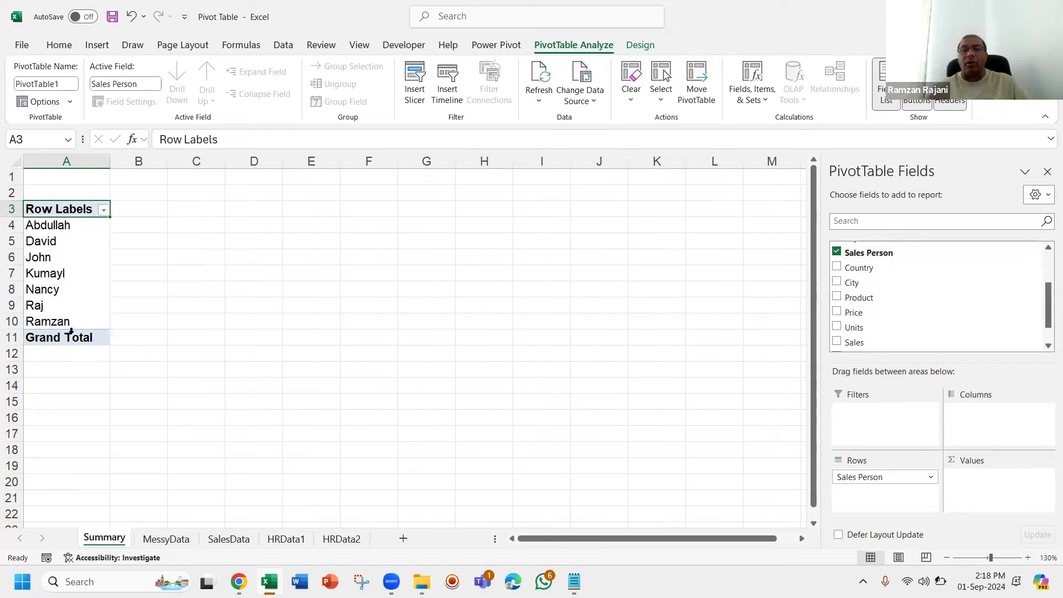
Step: Add the Sales field to the PivotTable values as a sum and dismiss the low-battery notice
click(1028, 558)
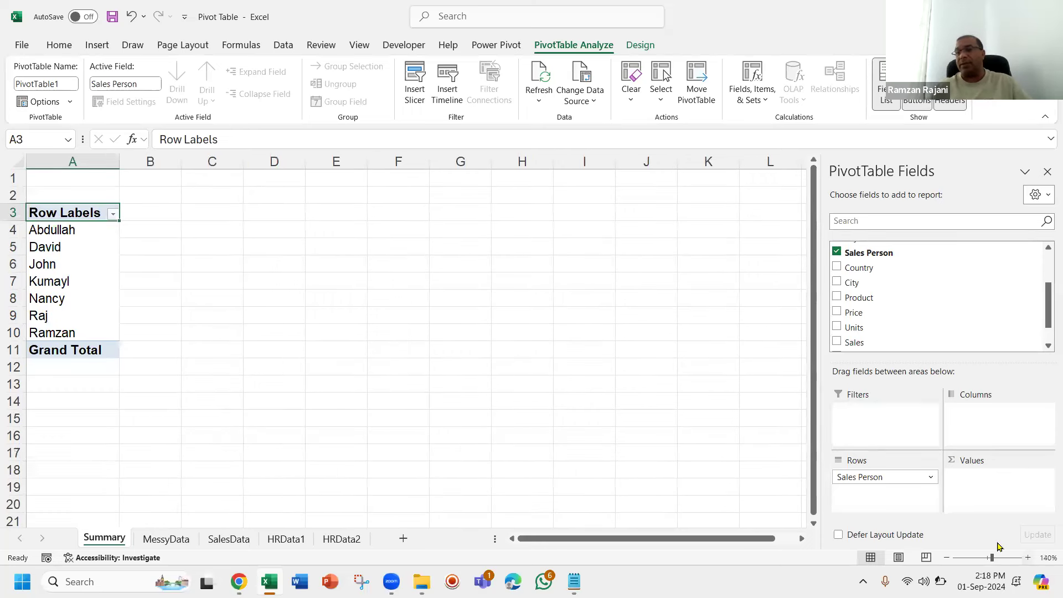
click(1027, 558)
drag(1047, 299, 1048, 328)
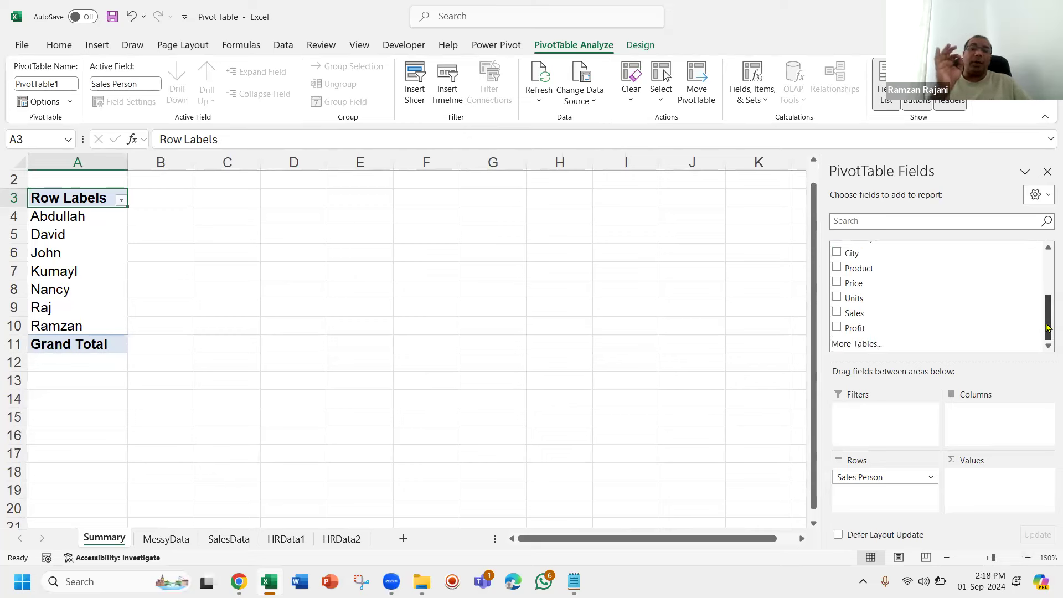
click(837, 312)
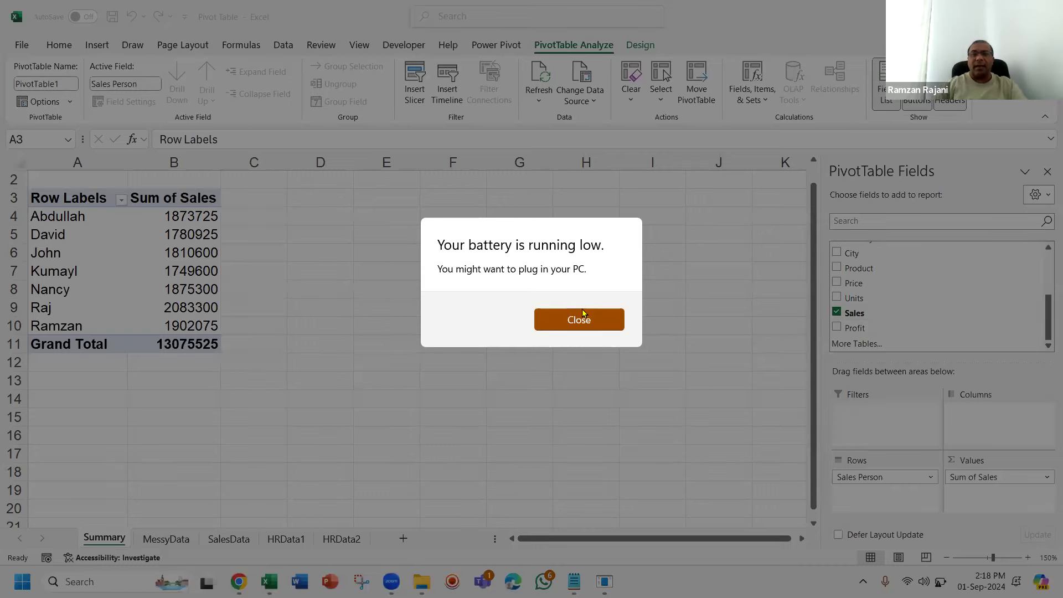
click(582, 311)
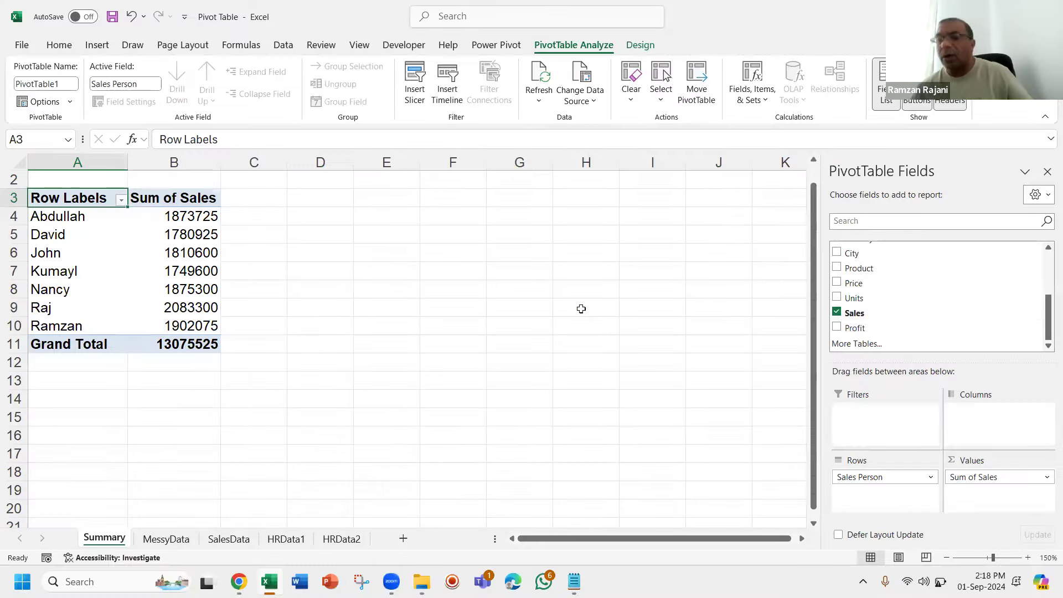
Step: Drill down into the source records behind the Sum of Sales value in B6, and undo the detail sheet
click(582, 309)
right_click(582, 313)
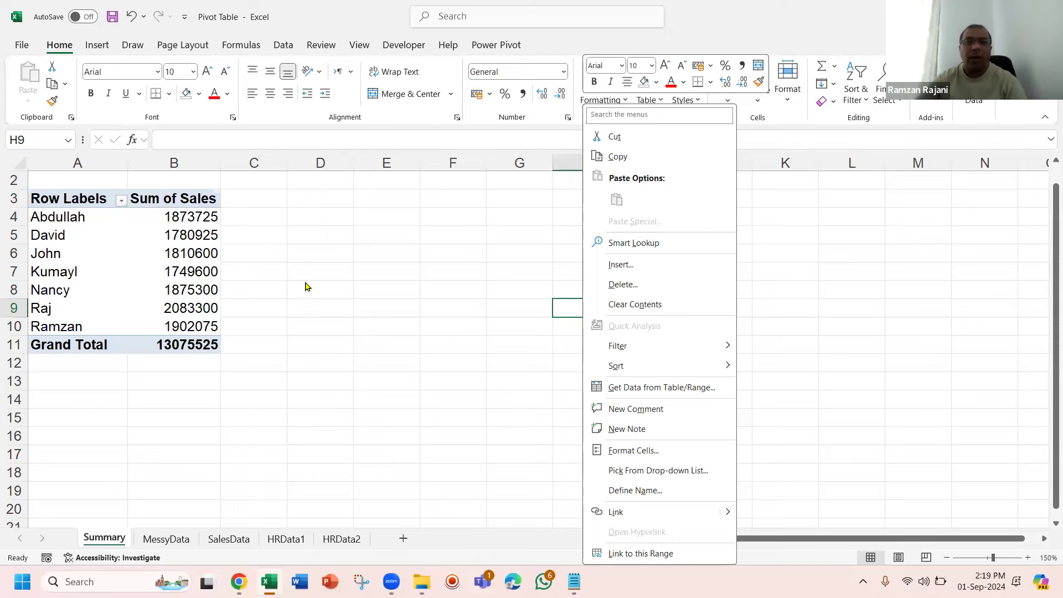
click(164, 254)
double_click(159, 253)
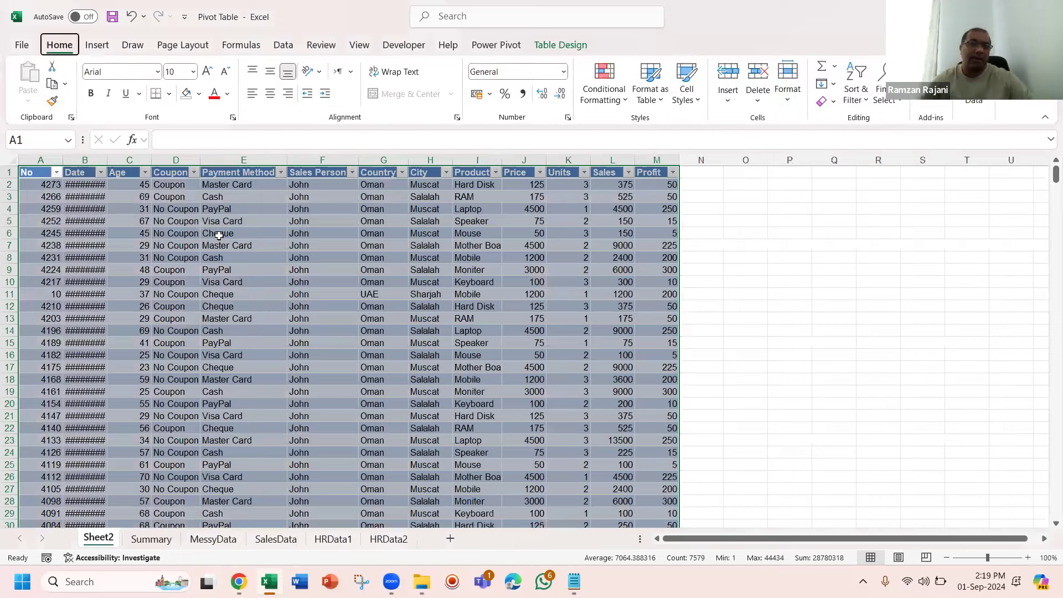
key(ctrl+z)
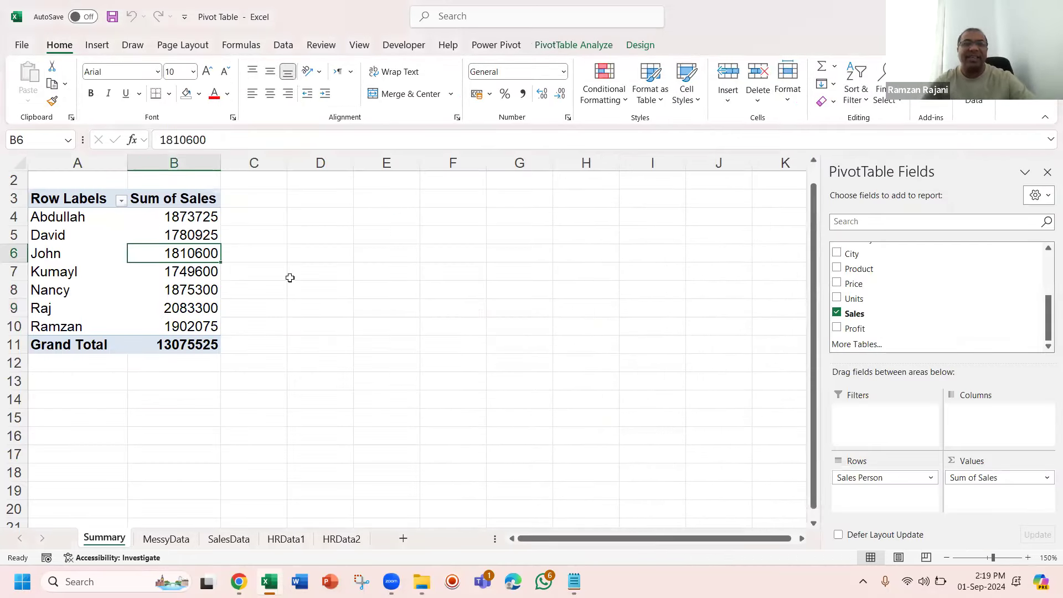
Step: Copy the whole sales-person PivotTable and paste the duplicate below it at cell A14
key(ctrl+a)
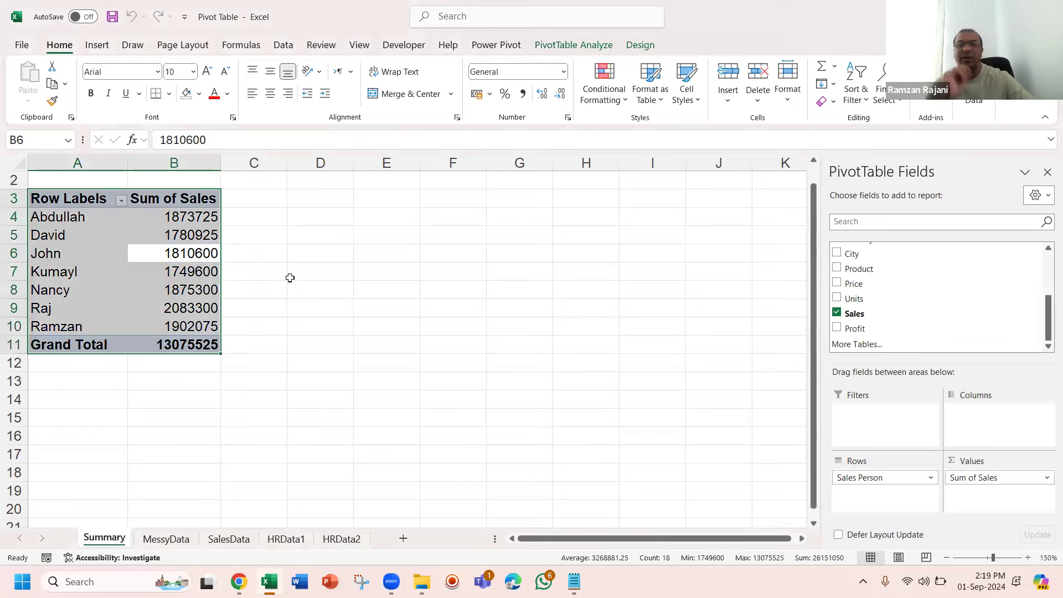
key(ctrl+c)
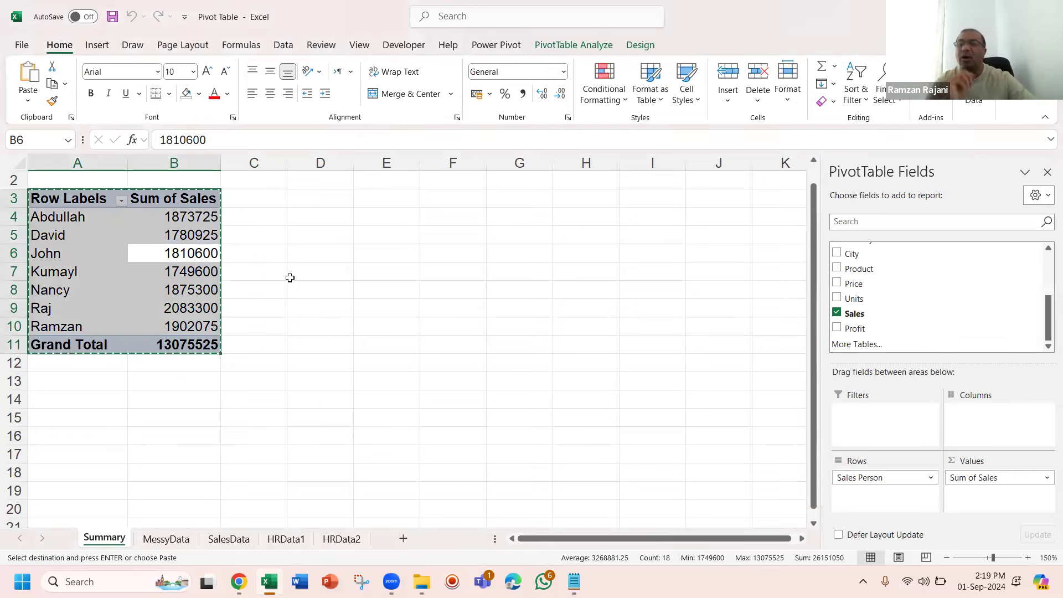
key(ctrl+Down)
key(Down)
key(Down)
key(Down)
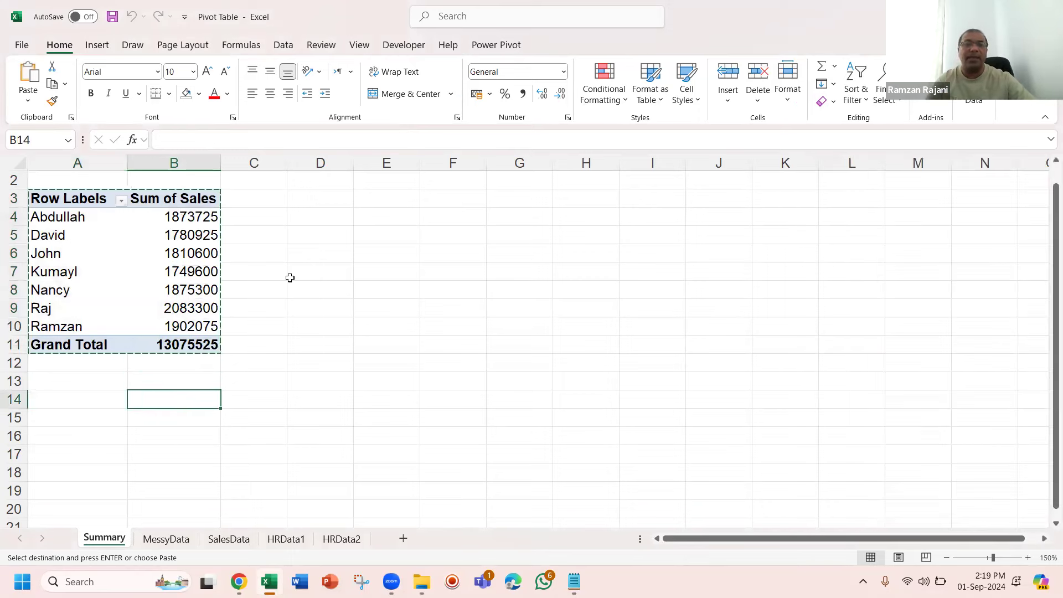
key(Left)
key(ctrl+v)
key(Down)
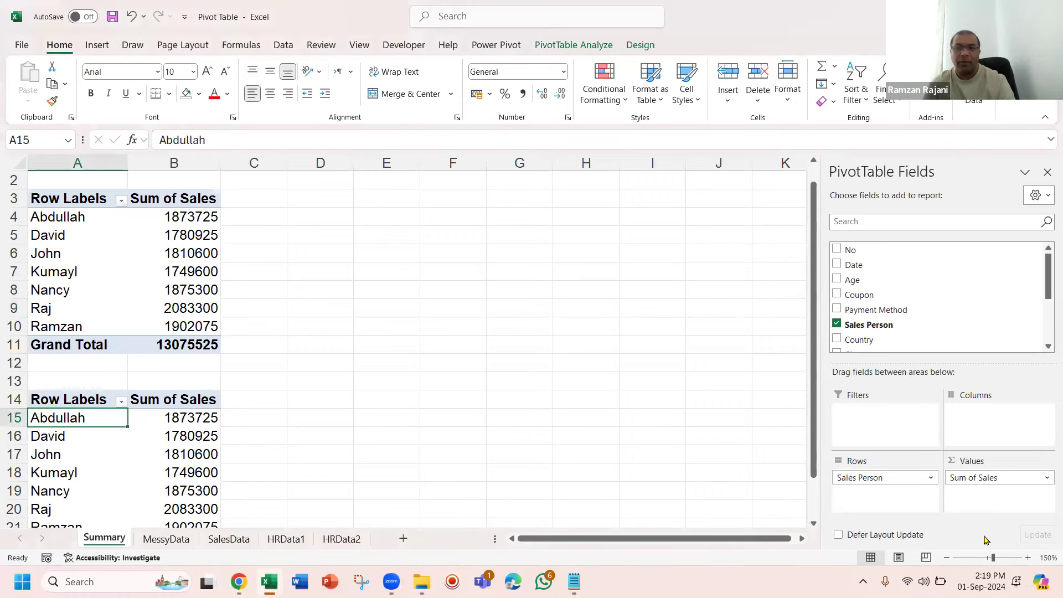
Step: Replace the Sales Person field with Country in the rows of the second PivotTable
click(946, 558)
click(946, 557)
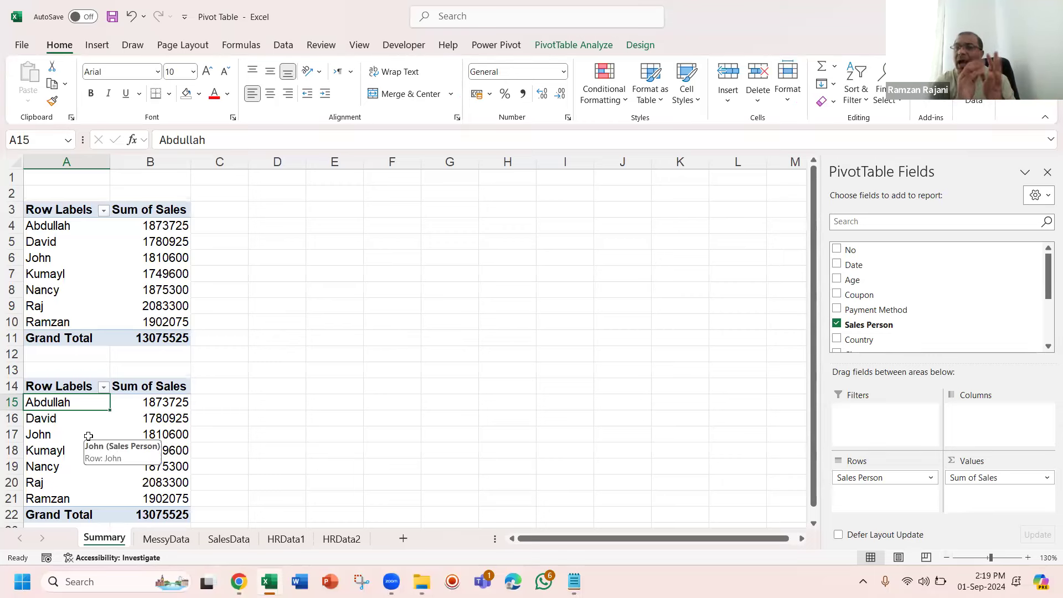
drag(1049, 284, 1048, 311)
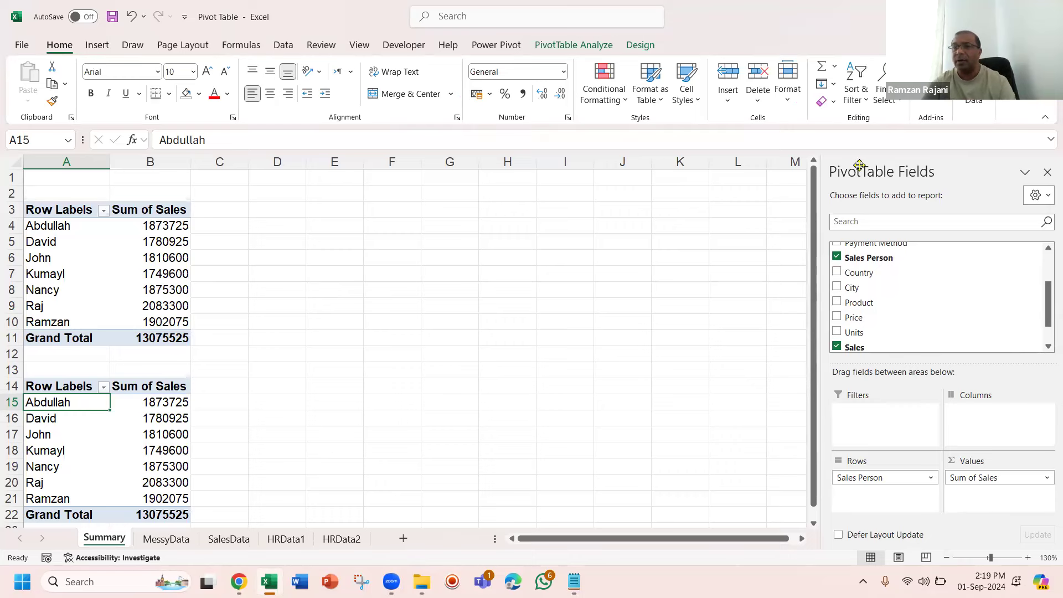
click(836, 257)
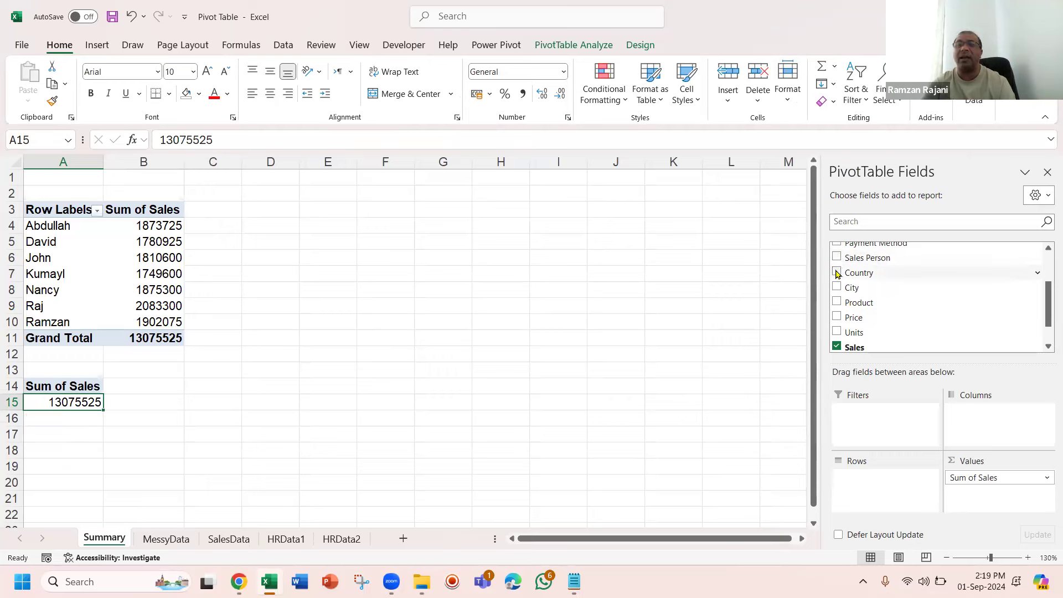
click(837, 273)
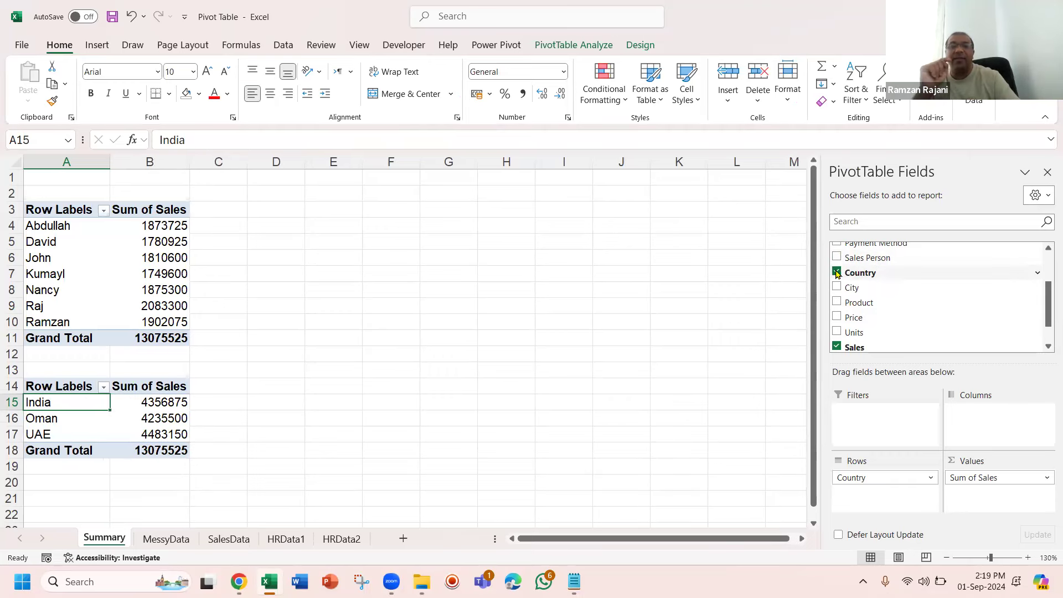
Step: Copy the whole country PivotTable and paste the duplicate below it at cell A21
key(ctrl+a)
key(ctrl+c)
key(Down)
key(Down)
key(Down)
key(Down)
key(Down)
key(Down)
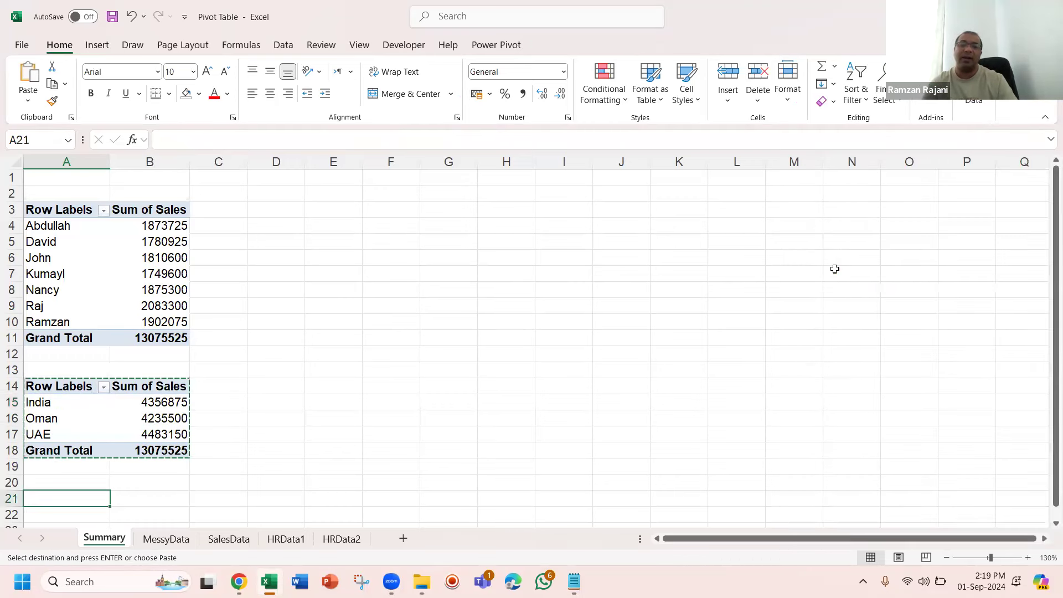
key(Return)
Step: Replace the Country field with Product in the rows of the third PivotTable
drag(819, 334, 804, 420)
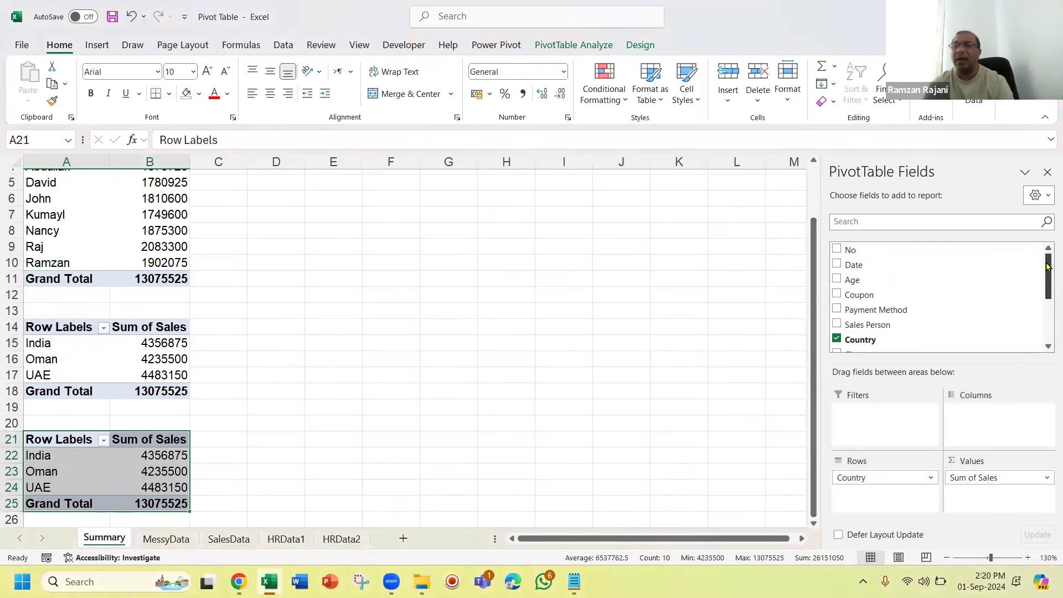
scroll(844, 306, down, 5)
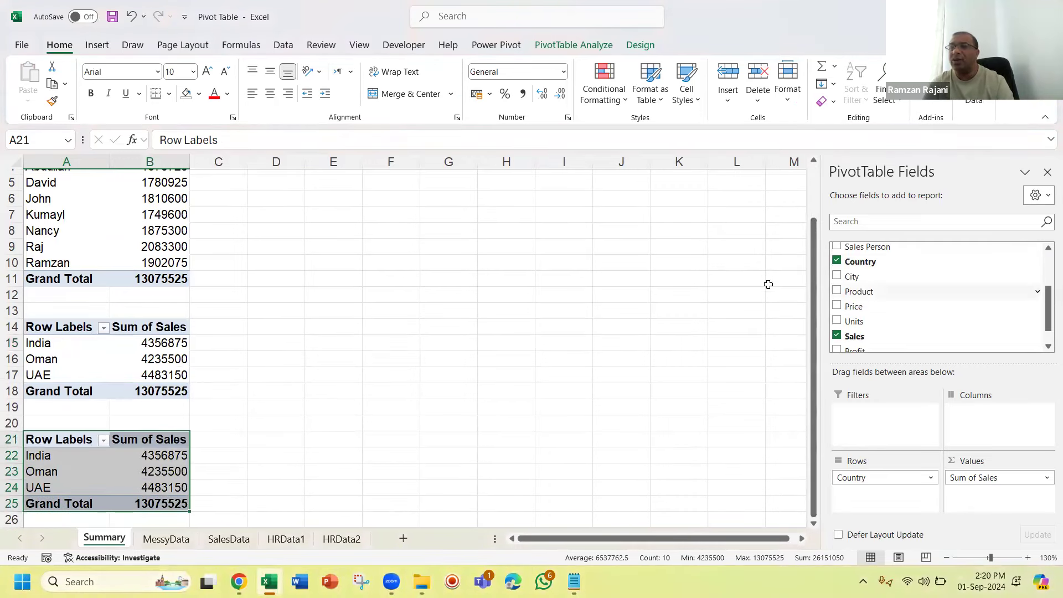
click(837, 261)
click(837, 291)
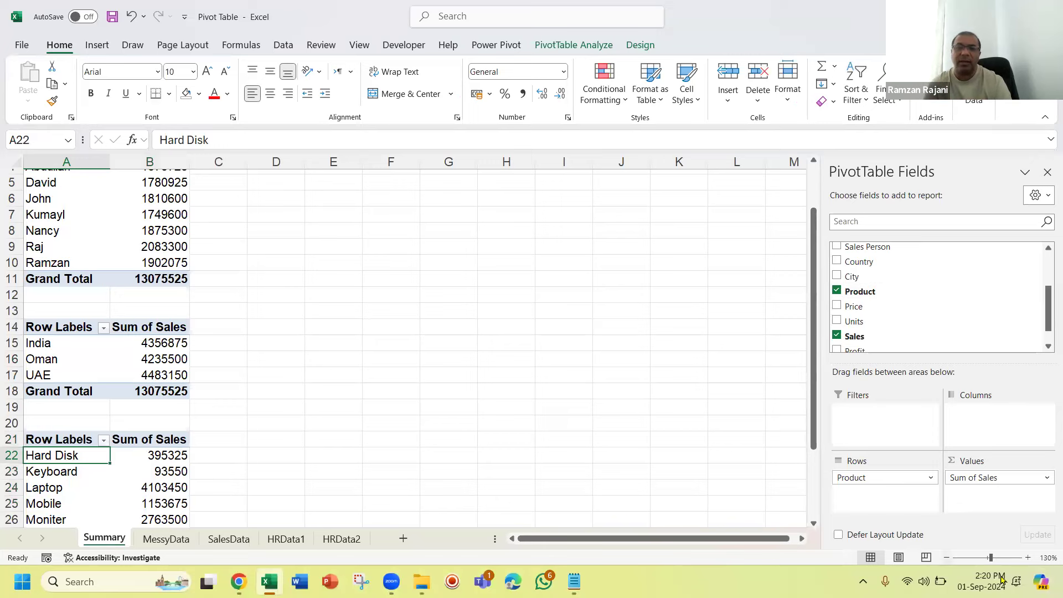
Step: Copy the whole sales-person PivotTable and paste a duplicate beside it at cell D3
click(947, 557)
click(947, 557)
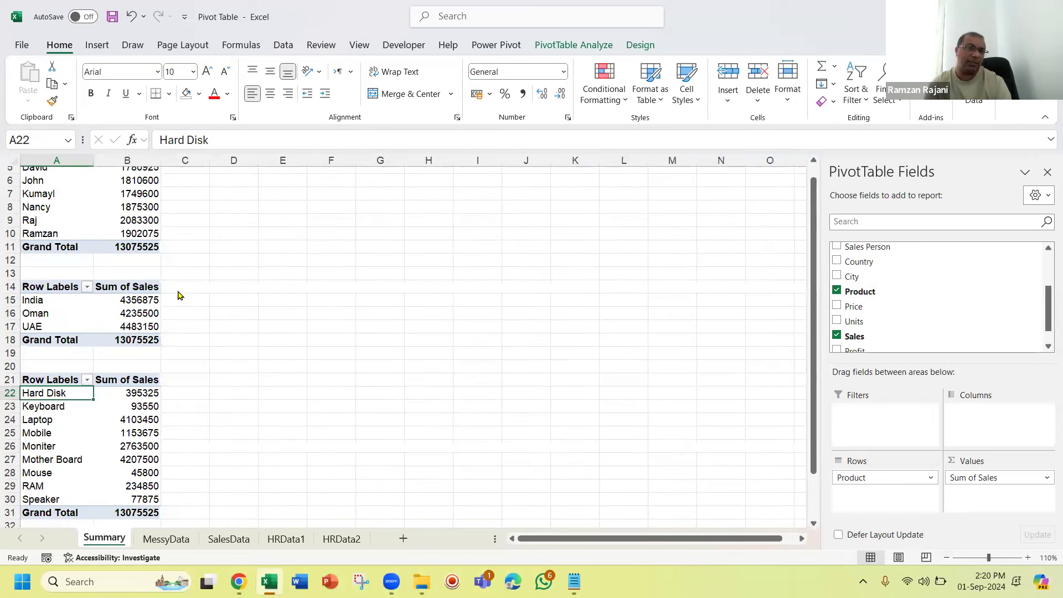
click(179, 295)
key(Up)
key(Up)
key(Left)
key(Left)
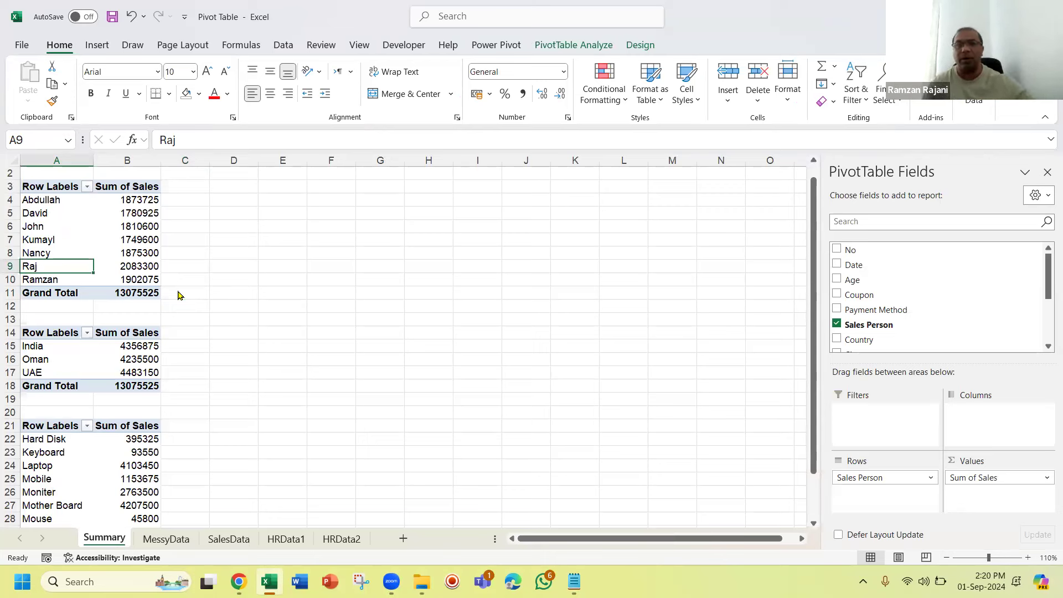
key(ctrl+a)
key(ctrl+c)
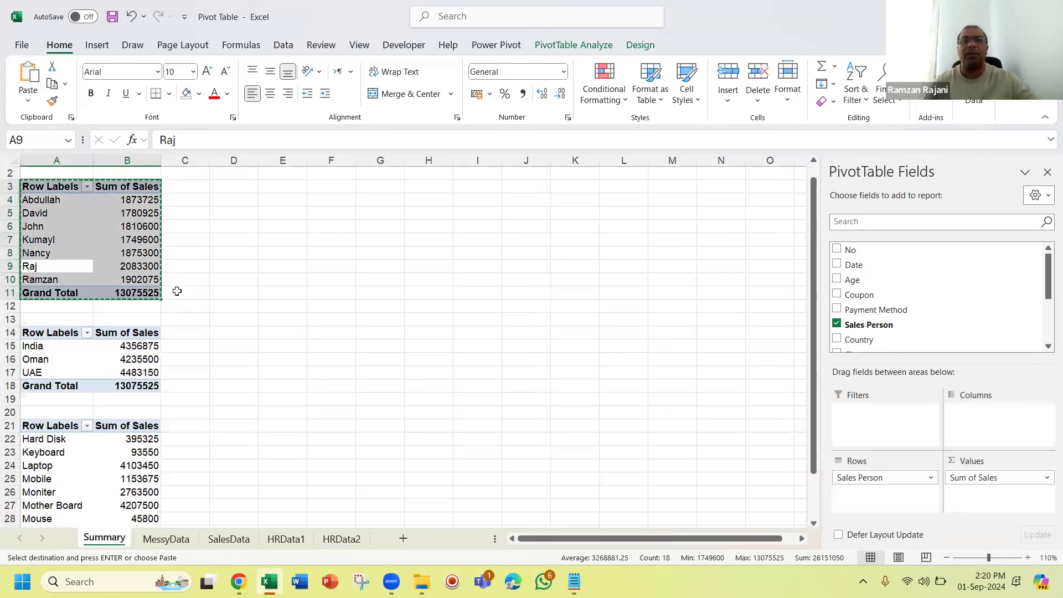
key(ctrl+Up)
key(Right)
key(Right)
key(Right)
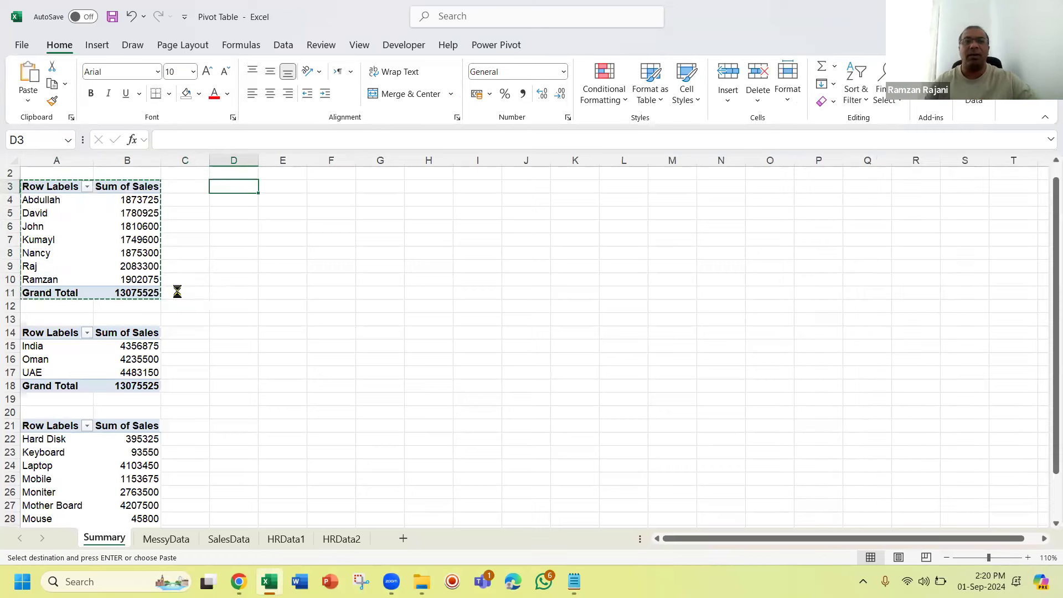
key(Return)
Step: Autofit the widths of columns D and E to the pasted PivotTable's contents
click(261, 172)
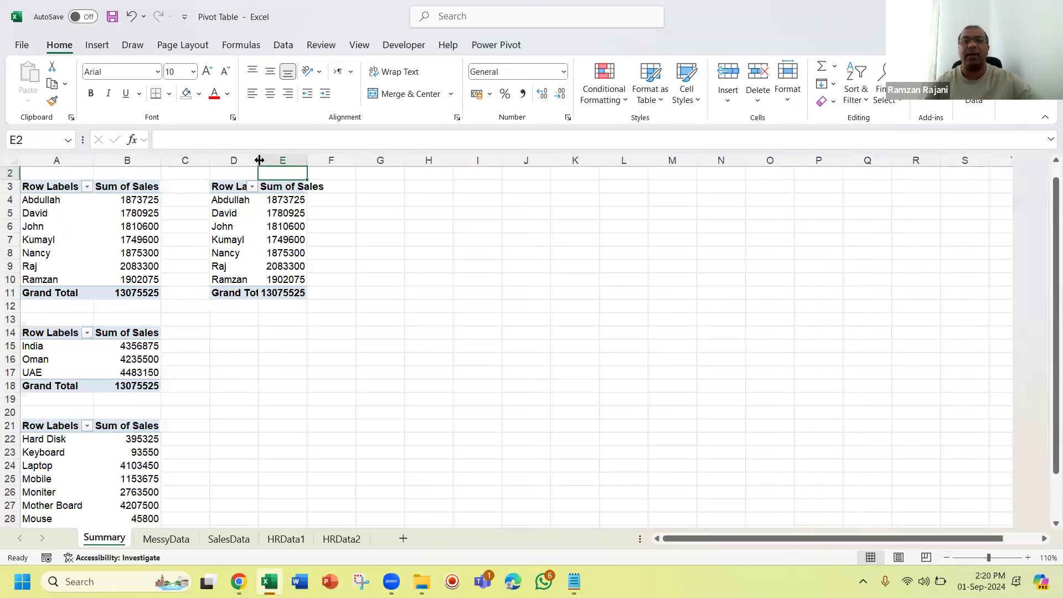
double_click(258, 161)
double_click(331, 161)
Step: Replace the Sales Person field with Date in the rows of the PivotTable at D3
click(317, 213)
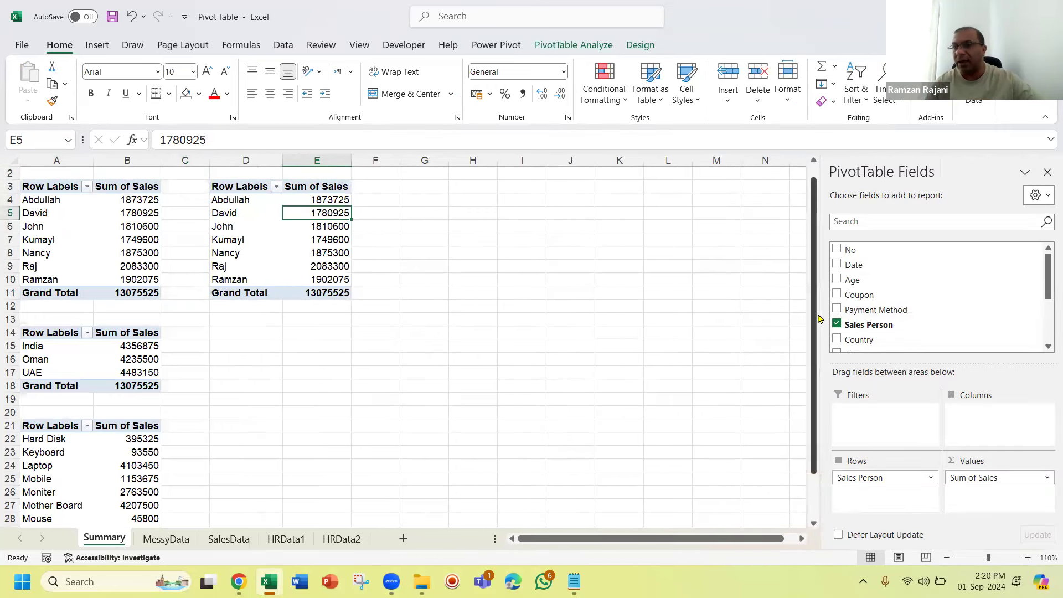
click(837, 325)
mouse_move(1049, 283)
mouse_down()
mouse_move(1048, 318)
mouse_move(1044, 267)
mouse_up()
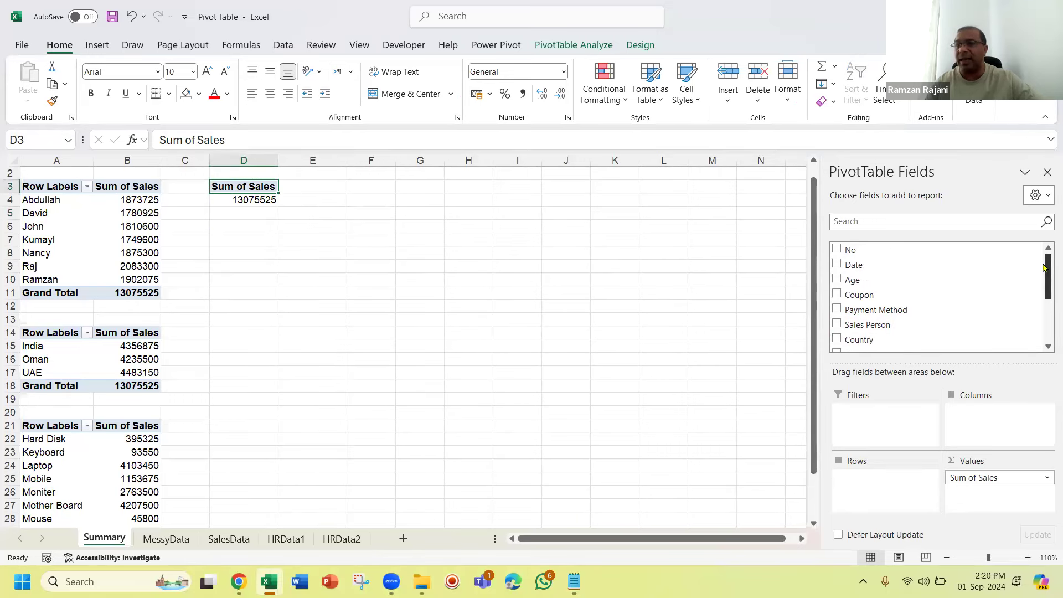
click(836, 264)
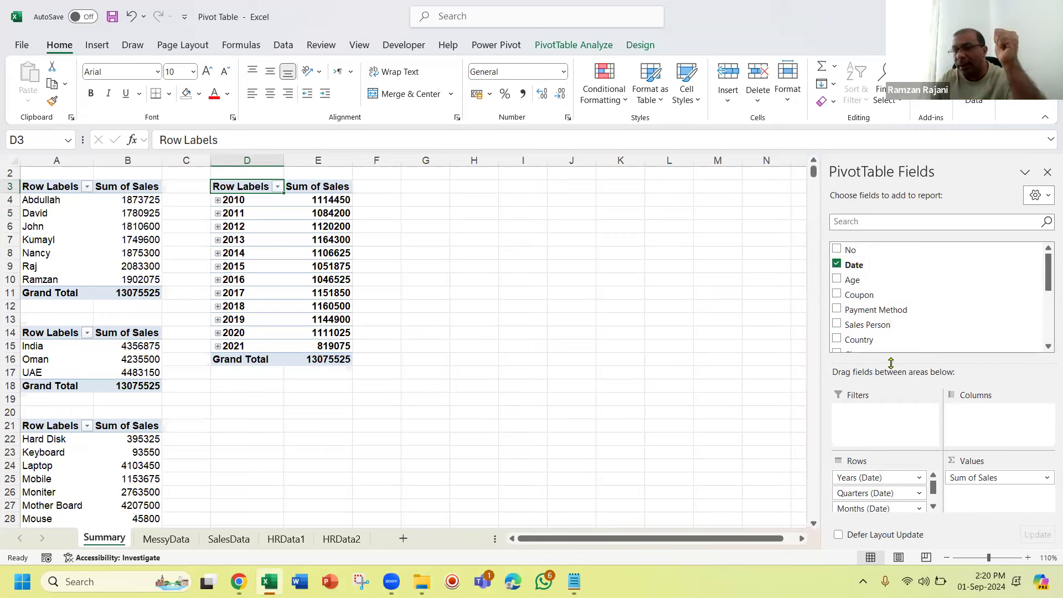
Step: Remove the Quarters, Months and Date fields from the rows, keeping only Years (Date)
drag(891, 363, 891, 327)
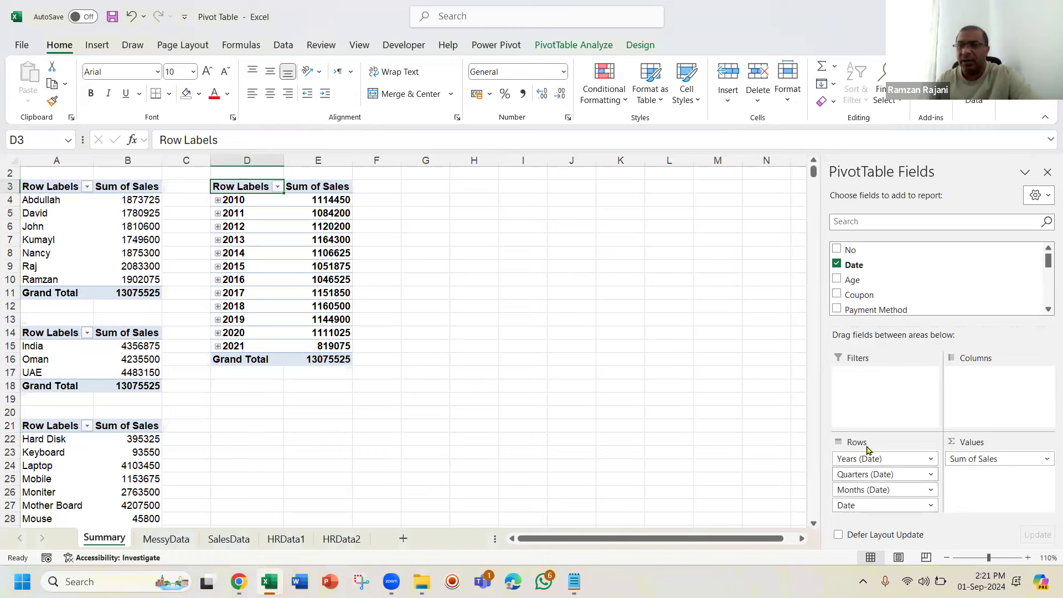
drag(869, 472, 657, 404)
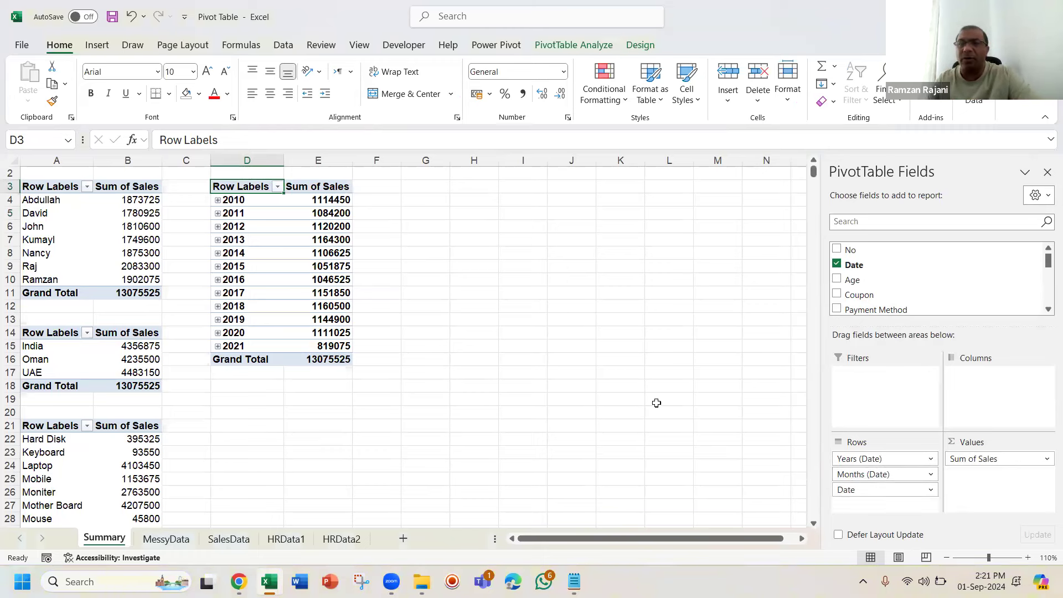
drag(849, 474, 673, 440)
drag(885, 477, 434, 351)
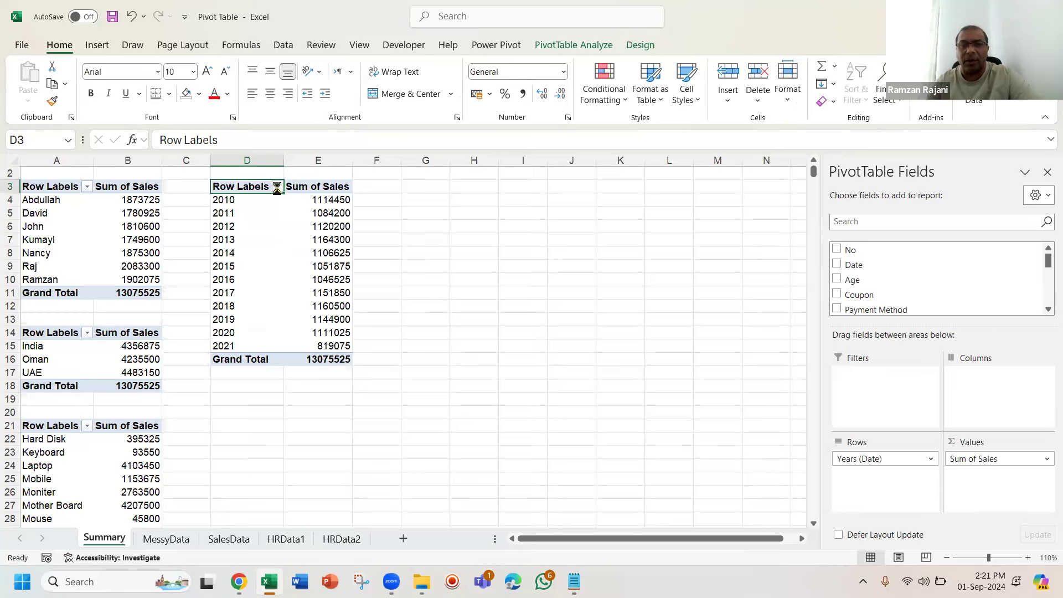
Step: Filter the year PivotTable to exclude <01-01-2010, 2010, 2011 and 2012
click(136, 357)
click(136, 369)
click(137, 380)
click(136, 392)
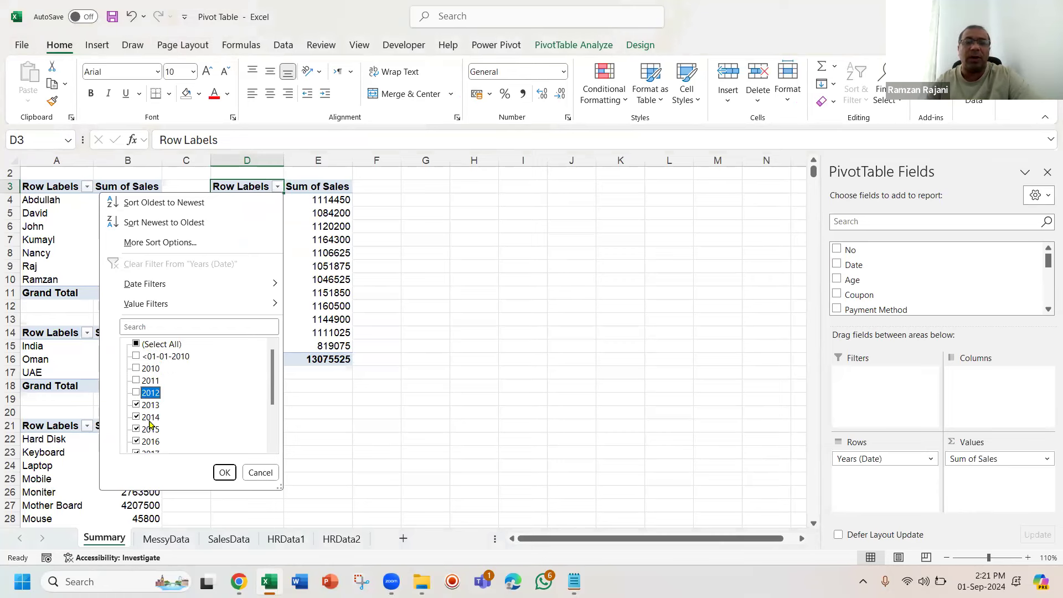
click(224, 473)
click(224, 475)
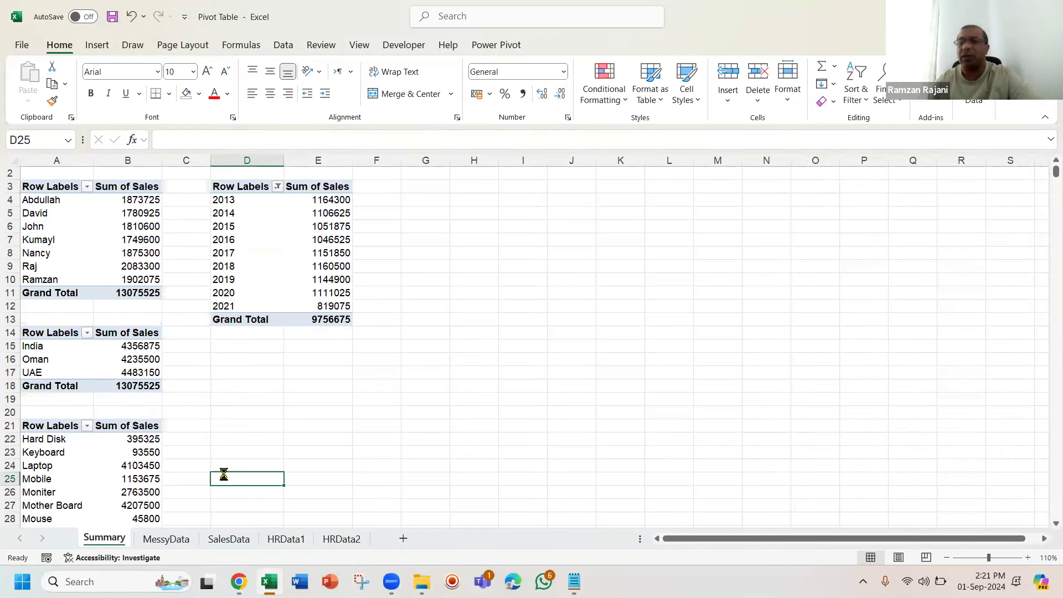
Step: Copy the whole filtered year PivotTable and paste the duplicate below it at cell D16
click(242, 246)
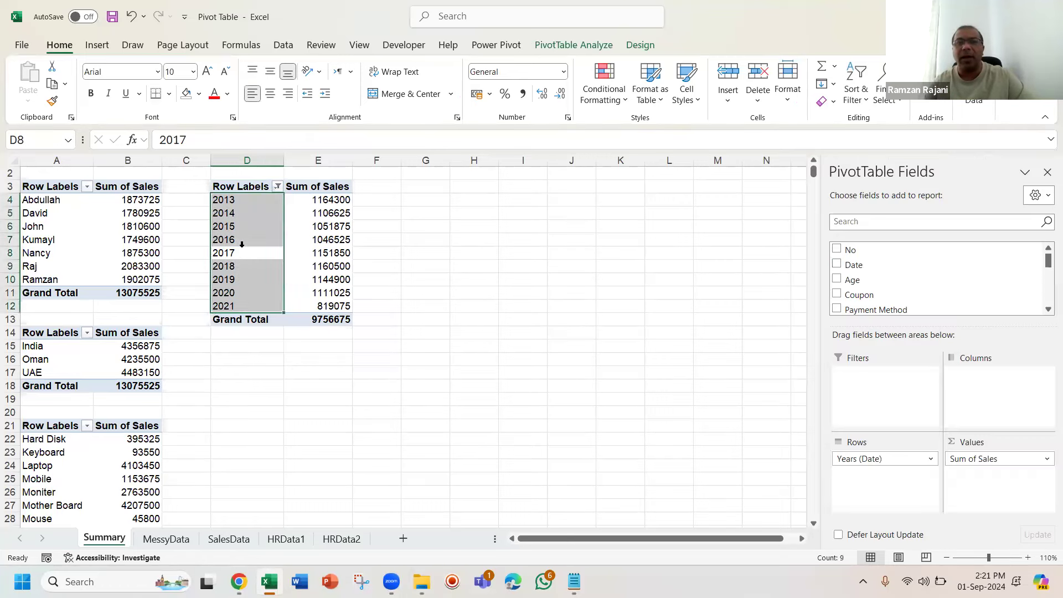
key(ctrl+a)
key(ctrl+c)
key(Down)
key(Down)
key(Down)
key(Down)
key(Down)
key(Down)
key(Down)
key(Down)
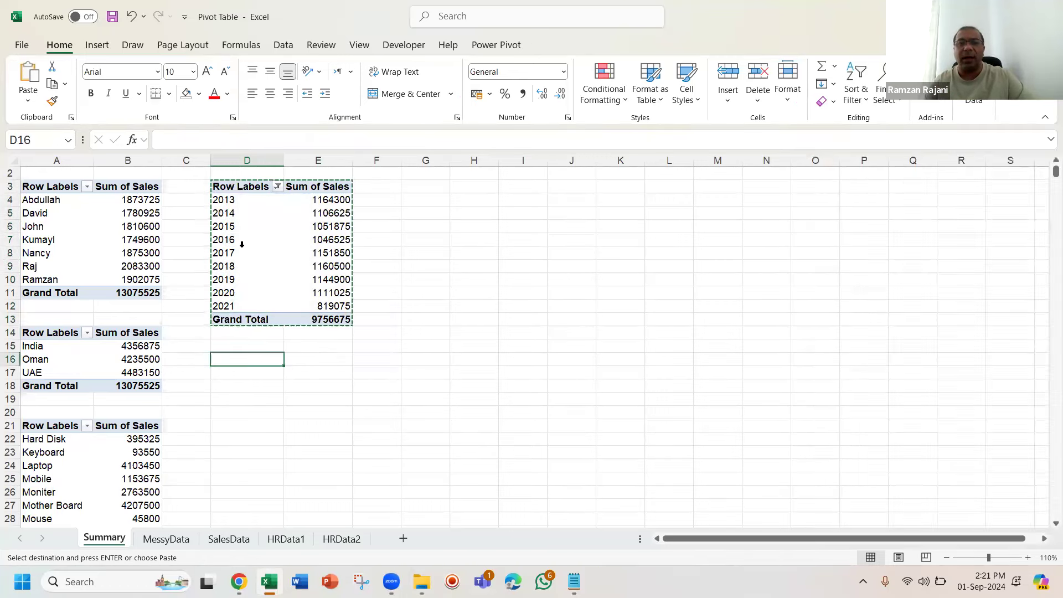
key(ctrl+v)
Step: Replace the Years (Date) field with Age in the rows of the PivotTable at D16
key(Down)
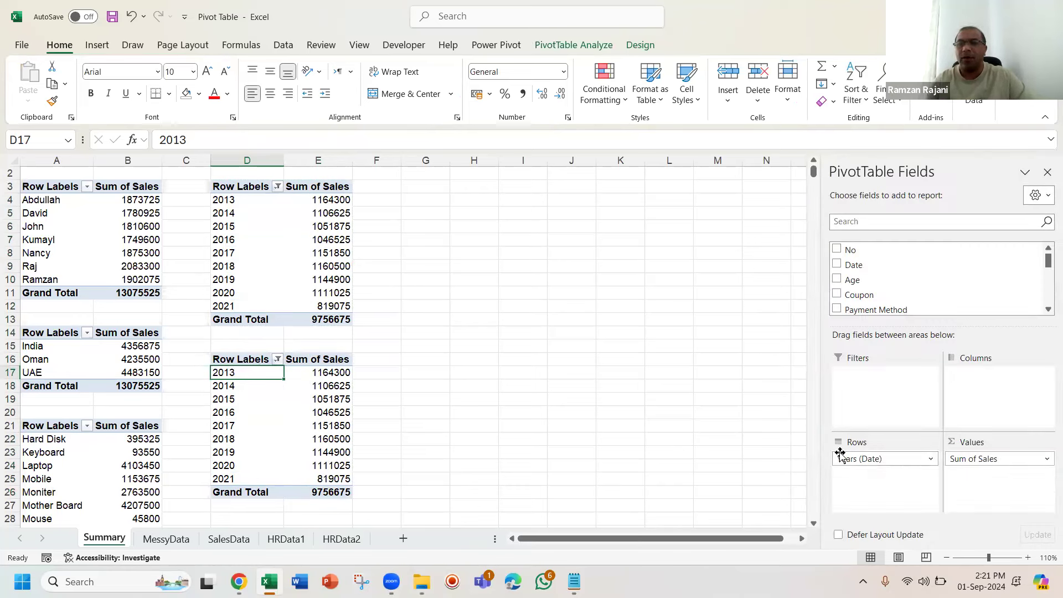
drag(841, 455, 859, 287)
drag(884, 443, 889, 466)
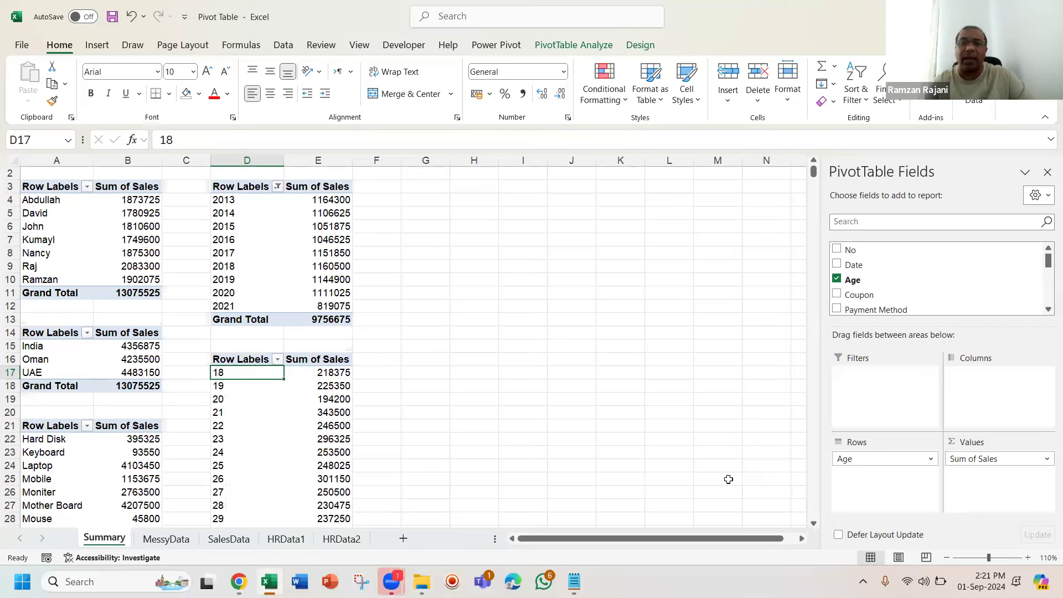
Step: Look through the individual ages listed in the age PivotTable's rows
click(656, 504)
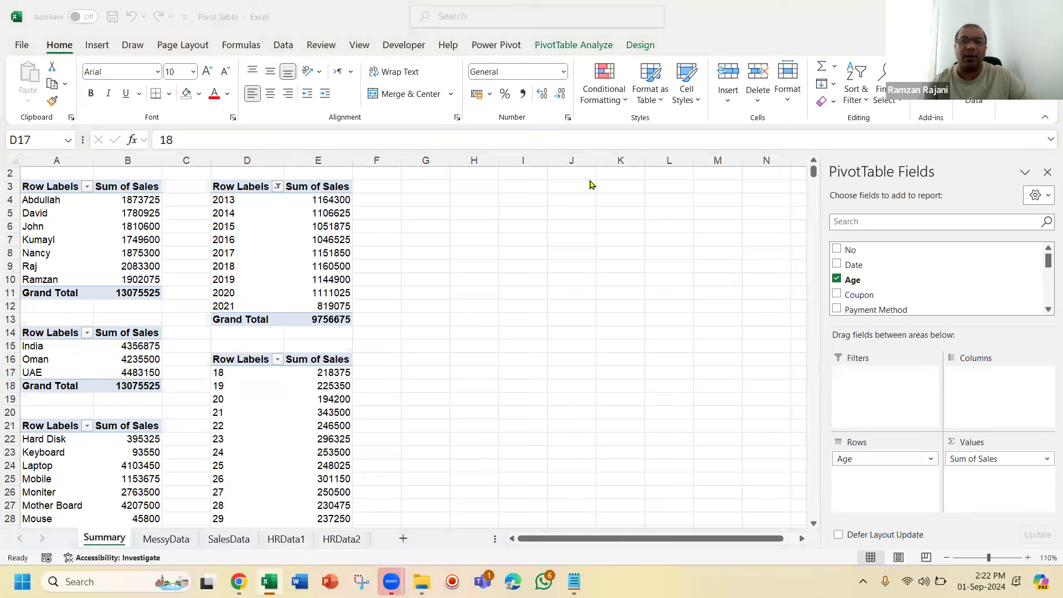
click(277, 209)
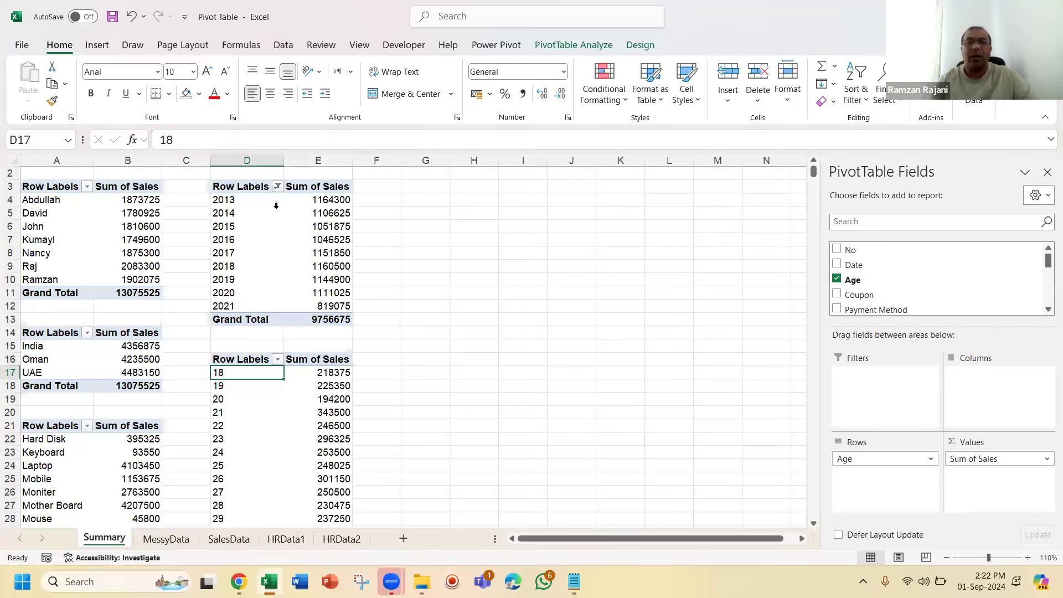
key(Down)
key(Down)
key(Down)
key(Down)
key(Down)
key(Down)
key(Down)
key(Down)
key(Down)
key(Down)
key(Down)
key(Down)
key(Down)
key(Down)
key(Down)
key(Down)
key(Down)
key(Down)
key(Down)
key(Down)
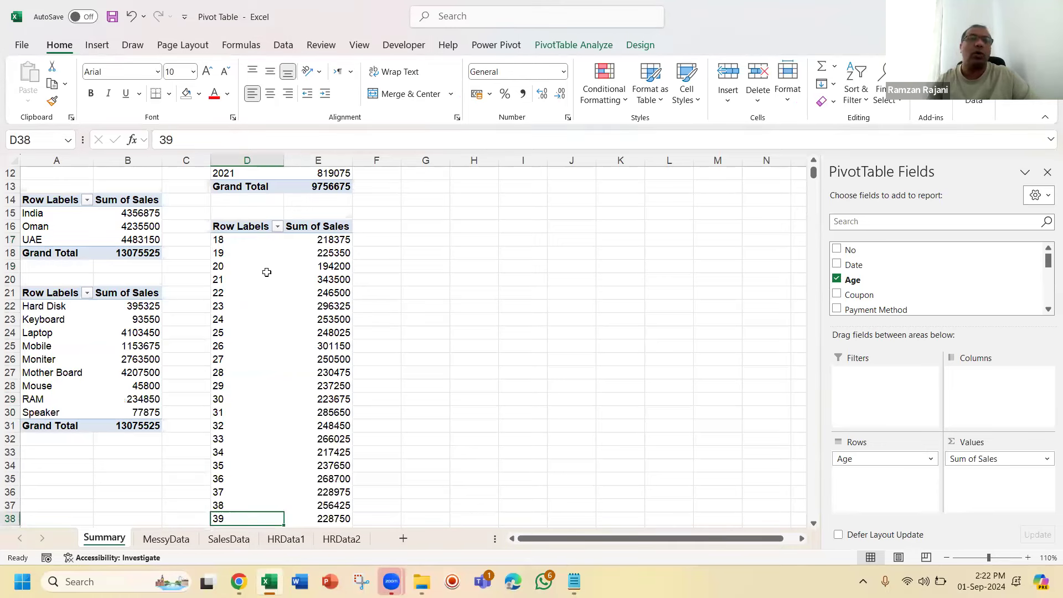
Step: Group the Age row labels from 18 to 70 in intervals of 10
click(244, 275)
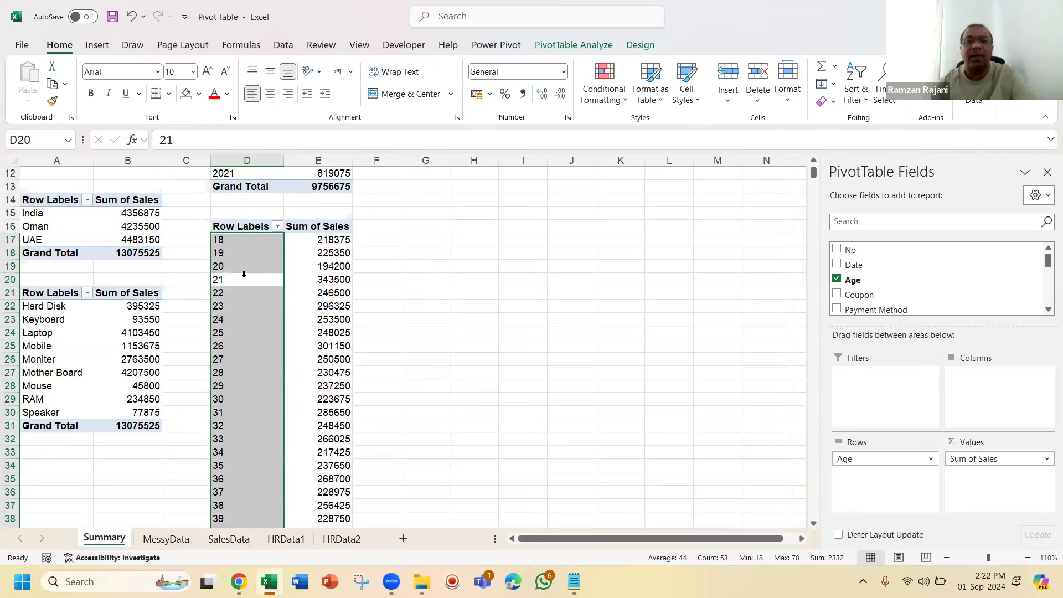
click(252, 253)
right_click(252, 253)
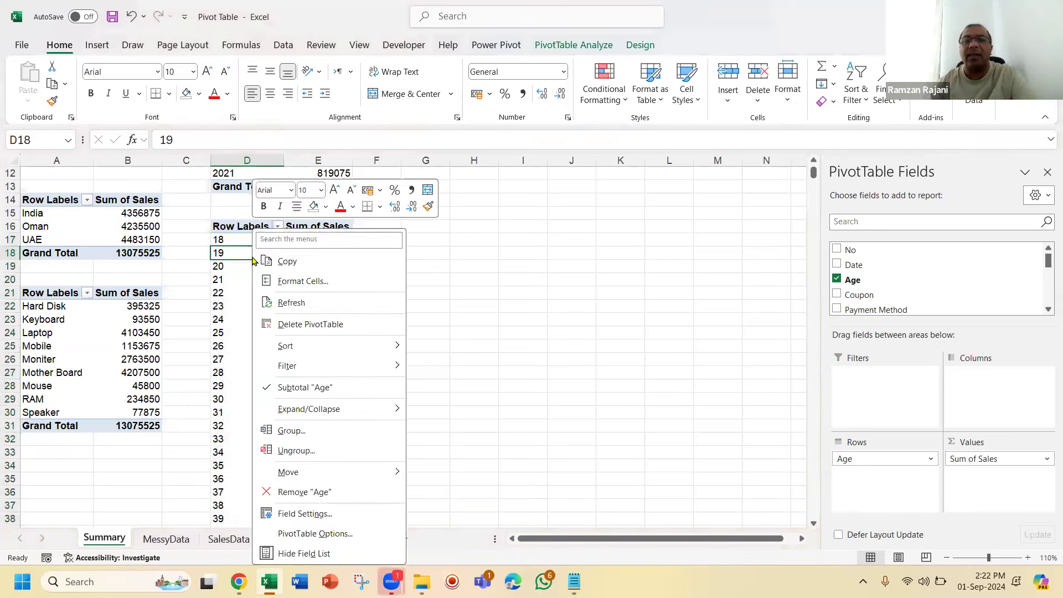
click(351, 431)
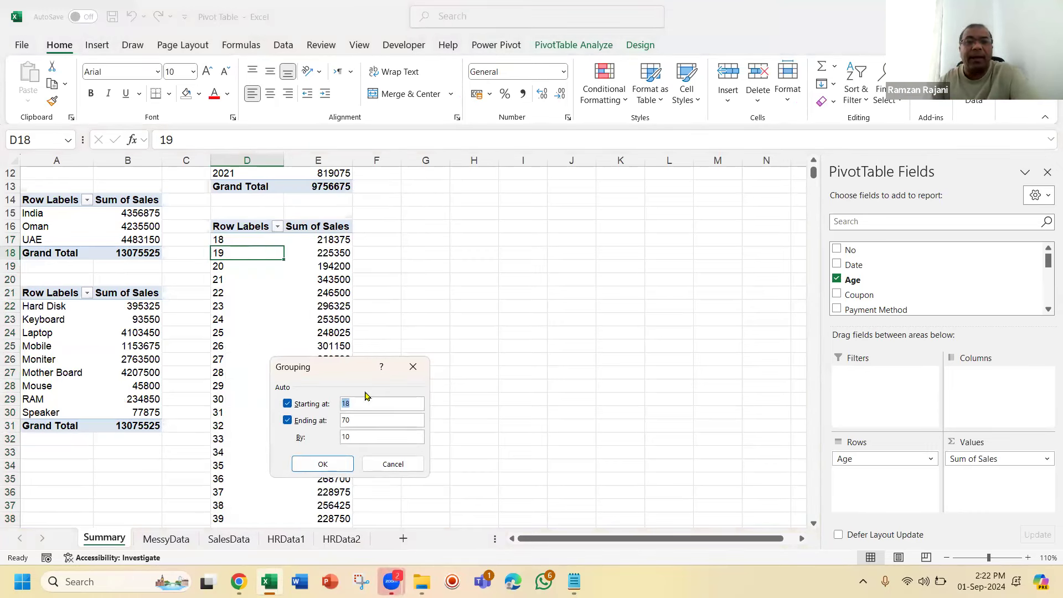
click(322, 464)
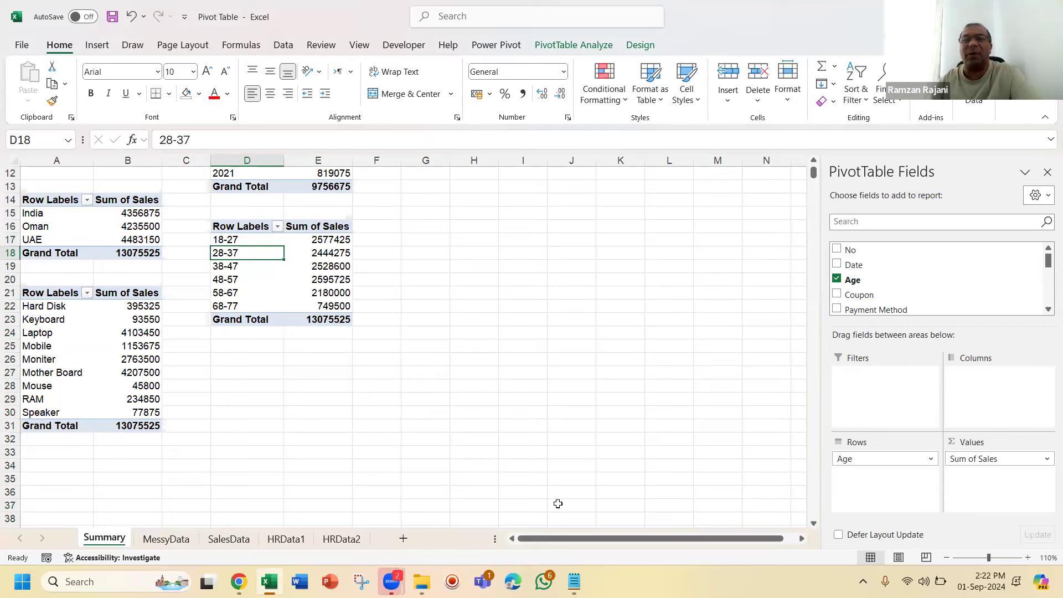
Step: Review the sales-person, country, product, year and age-group PivotTables on the Summary sheet
key(Up)
key(Up)
key(Up)
key(Up)
key(Up)
key(Up)
key(Up)
key(Up)
key(Up)
key(Up)
key(Up)
key(Up)
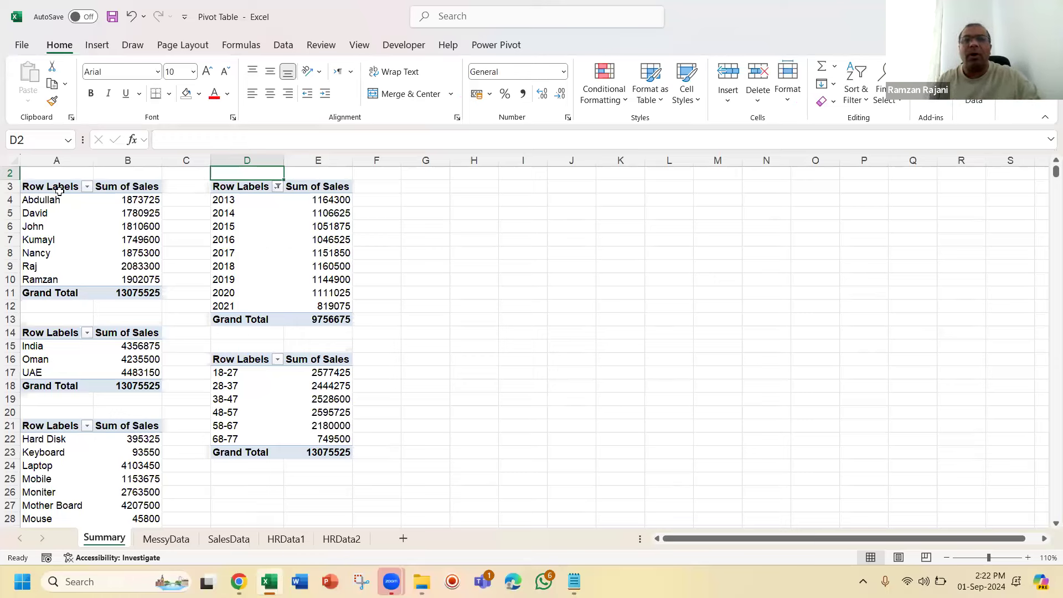
click(259, 220)
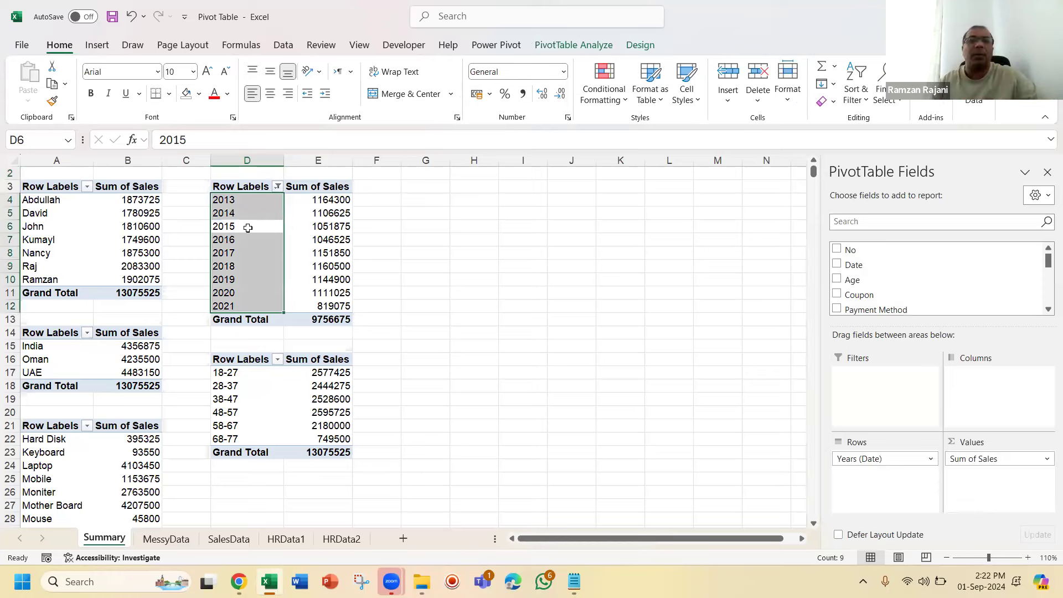
click(247, 228)
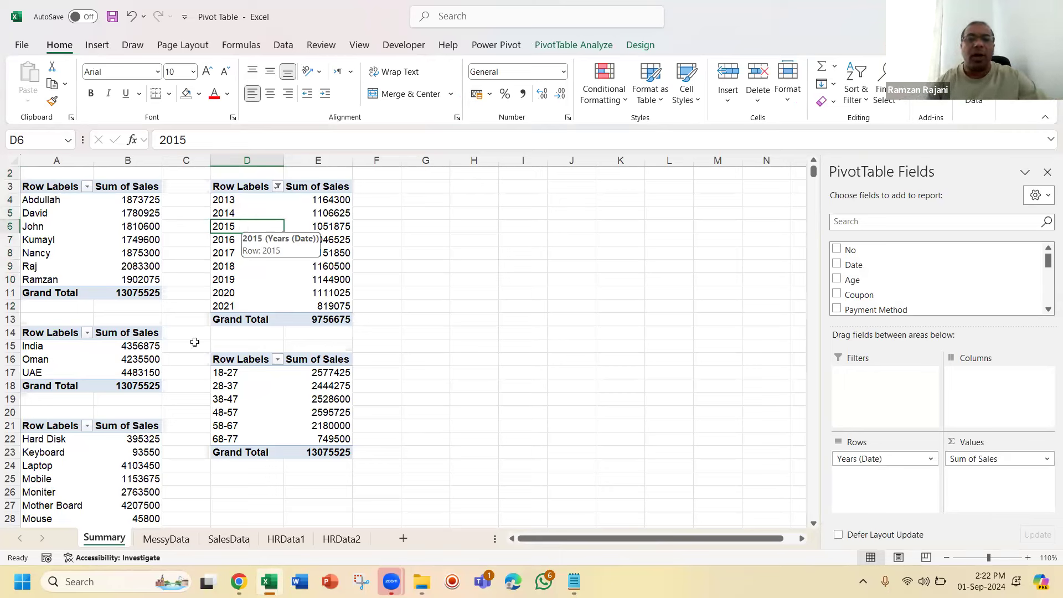
Step: Add a new worksheet after Summary and name it Dashboard
click(403, 546)
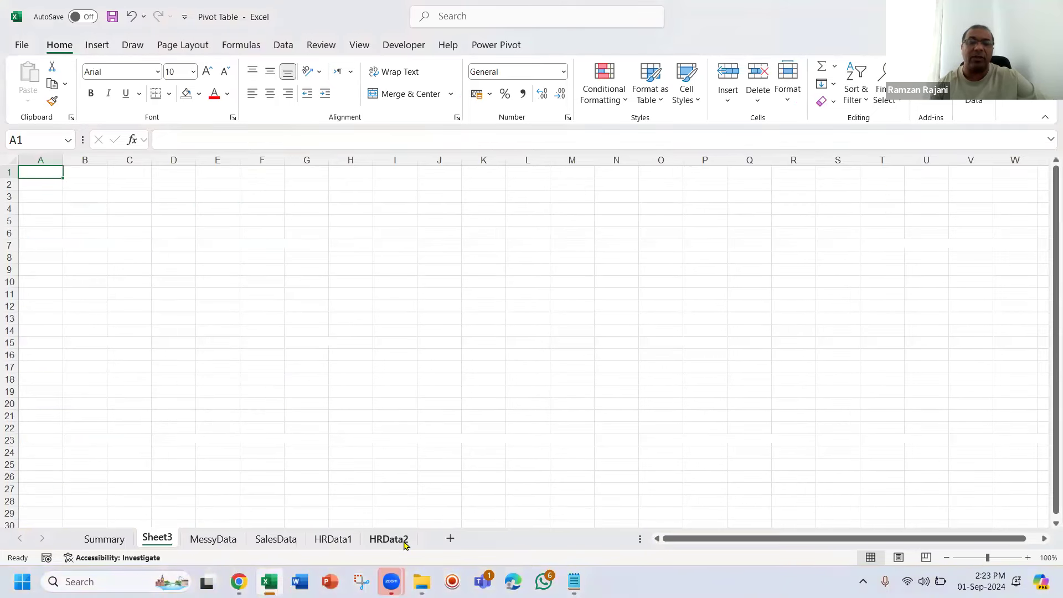
double_click(166, 541)
text(Dashboard)
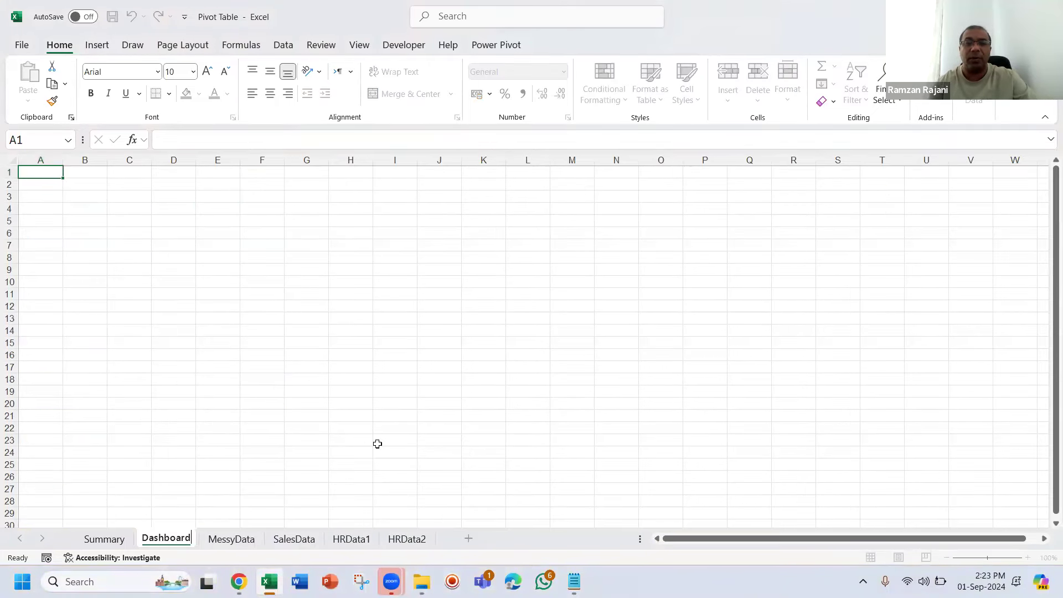
key(Return)
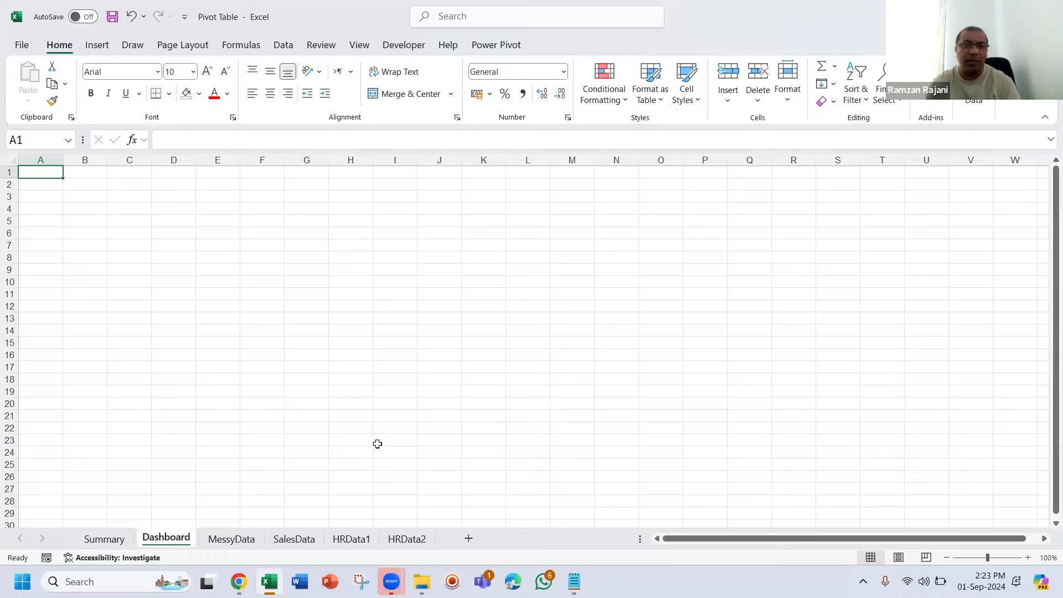
Step: Merge and center cells A1 through W1 on the Dashboard sheet
key(shift+Right)
key(shift+Right)
key(shift+Right)
key(shift+Right)
key(shift+Right)
key(shift+Right)
key(shift+Right)
key(shift+Right)
key(shift+Right)
key(shift+Right)
key(shift+Right)
key(shift+Right)
key(shift+Right)
key(shift+Right)
key(shift+Right)
key(shift+Right)
key(shift+Right)
key(shift+Right)
key(shift+Right)
key(shift+Right)
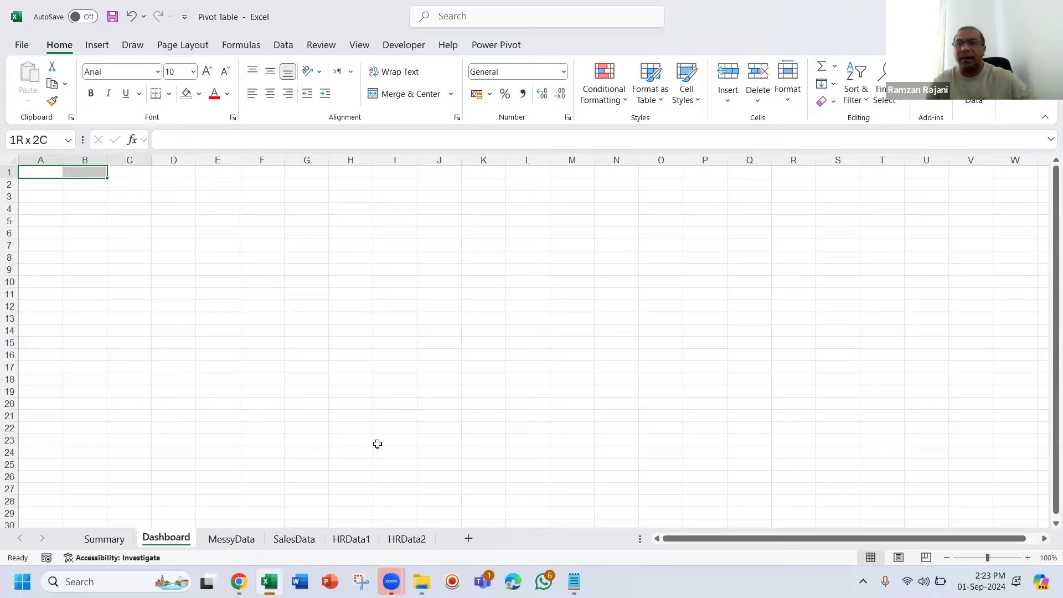
key(shift+Right)
key(shift+Right)
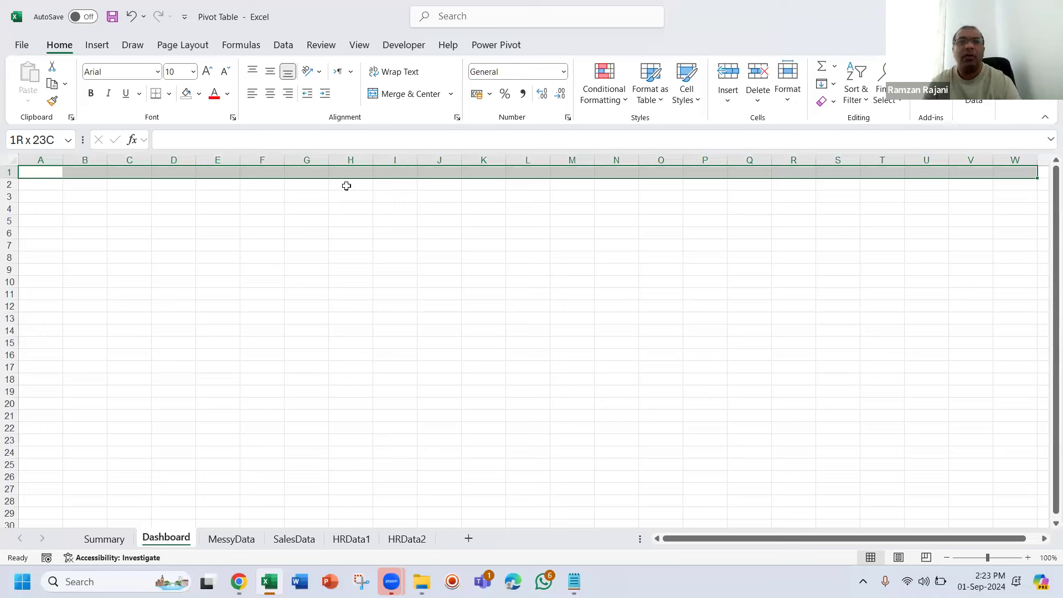
click(410, 96)
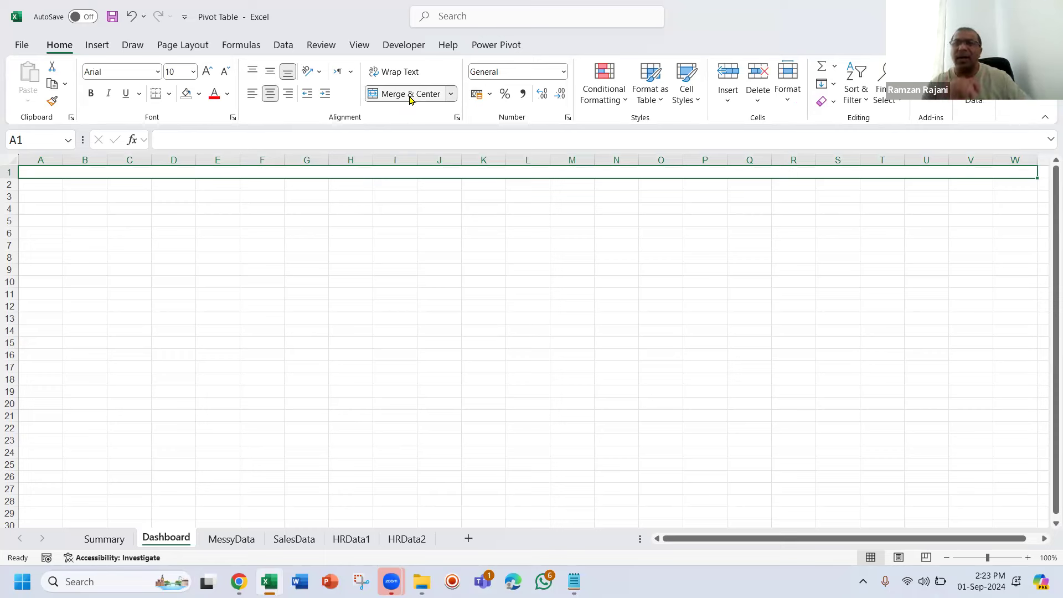
Step: Enter Etech Global Solution as the heading in the merged cell of row 1
text(Etech)
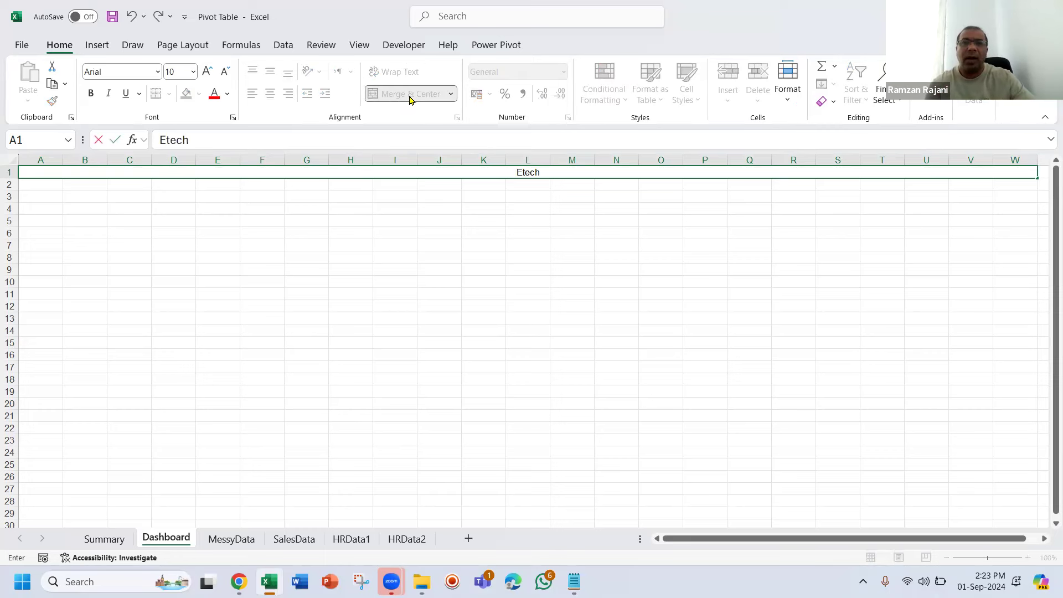
text( Global Solution)
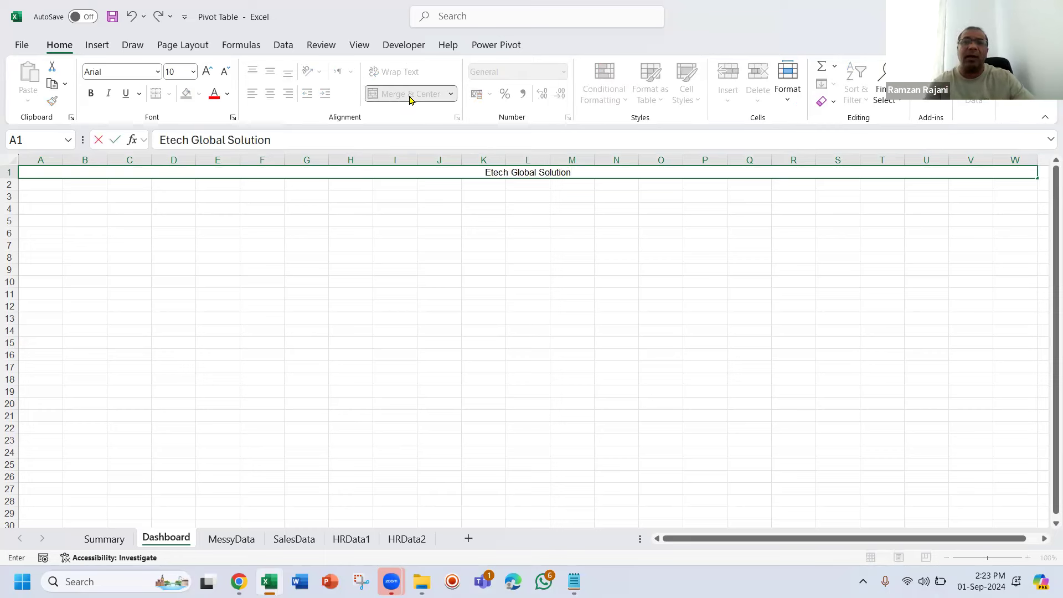
key(Return)
key(Up)
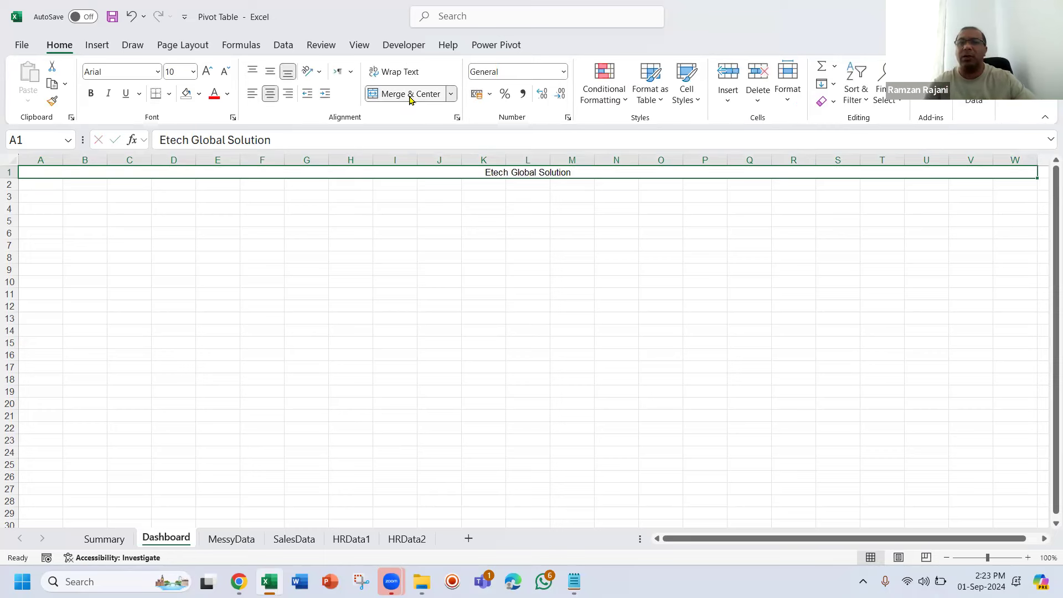
Step: Format the heading cell with a green fill, white text and font size 16
click(198, 99)
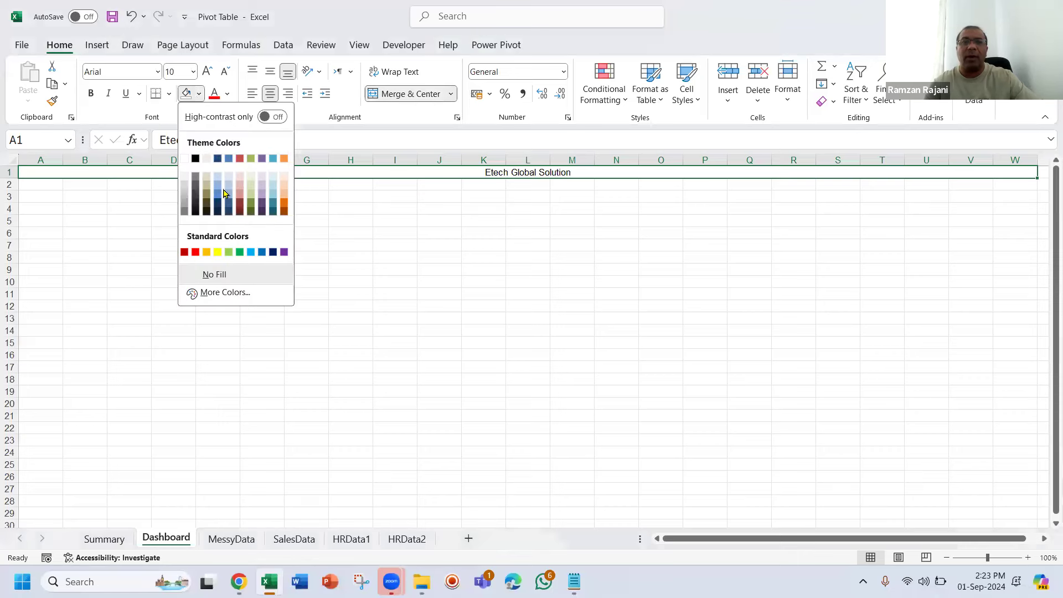
click(240, 252)
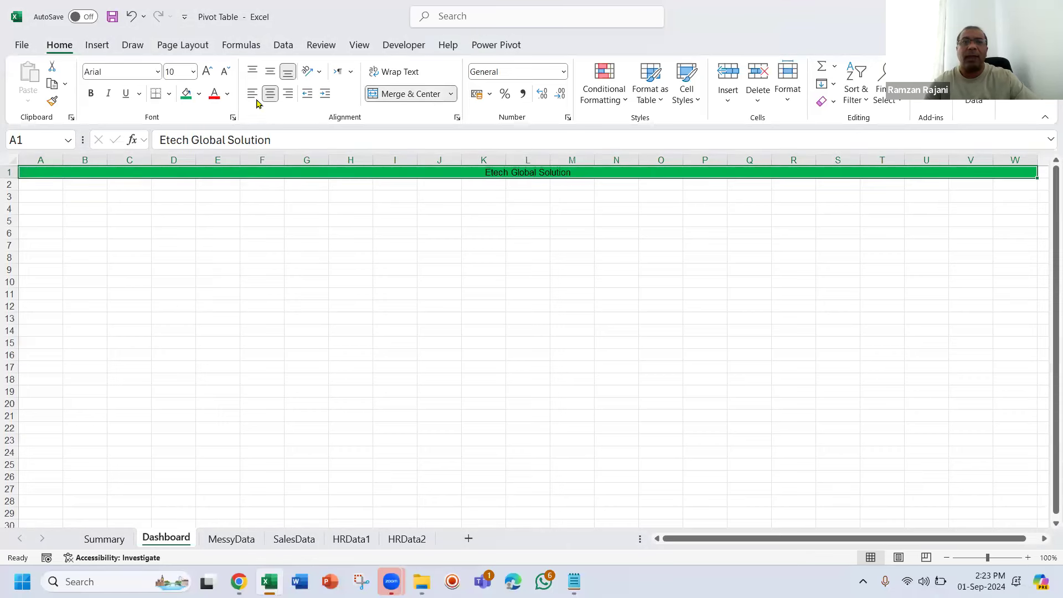
click(226, 97)
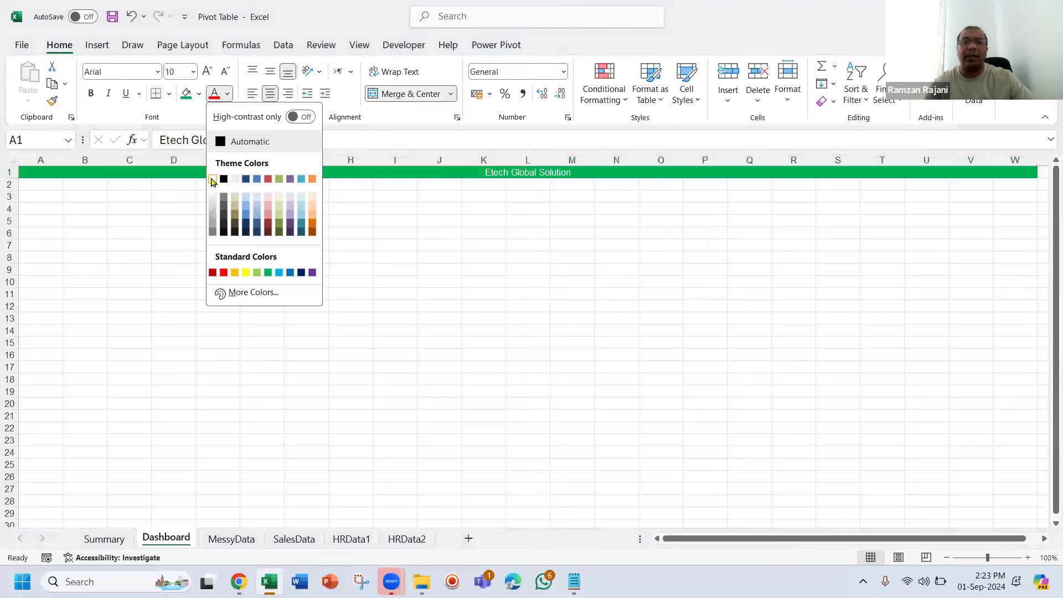
click(215, 177)
click(207, 73)
click(207, 72)
click(207, 73)
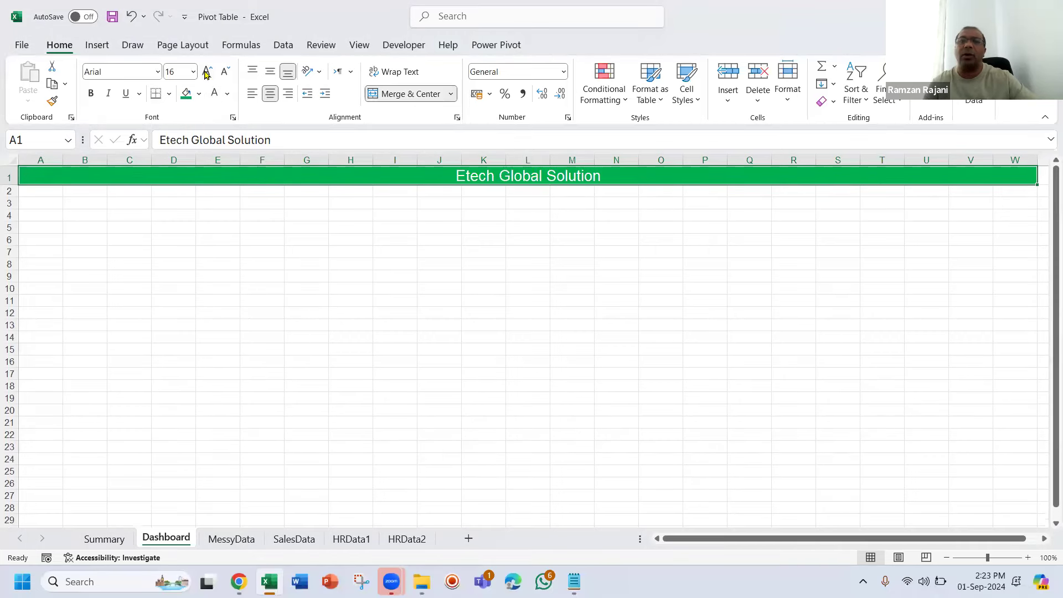
Step: Extend the heading text to read Etech Global Solution - Sales Dashboard
key(F2)
text(- S)
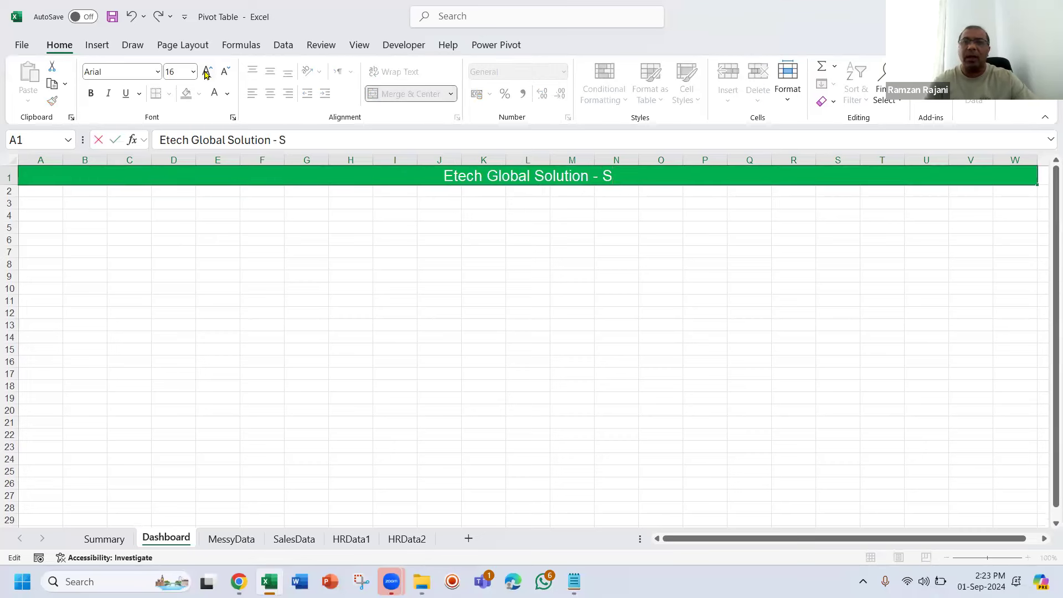
text(ales Dashboard)
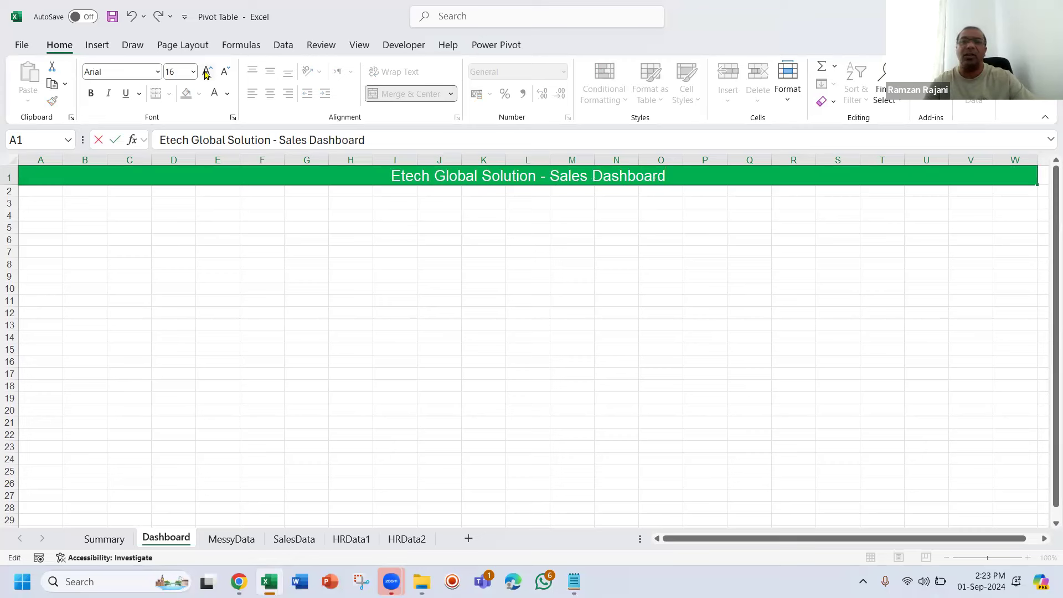
key(Return)
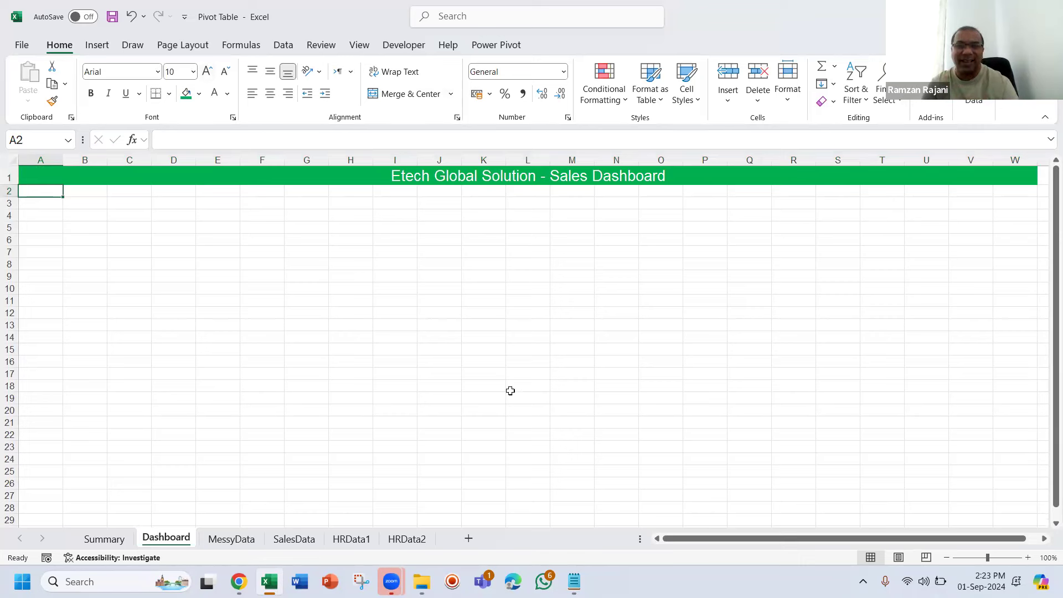
Step: Hide the gridlines on the Dashboard sheet
click(537, 575)
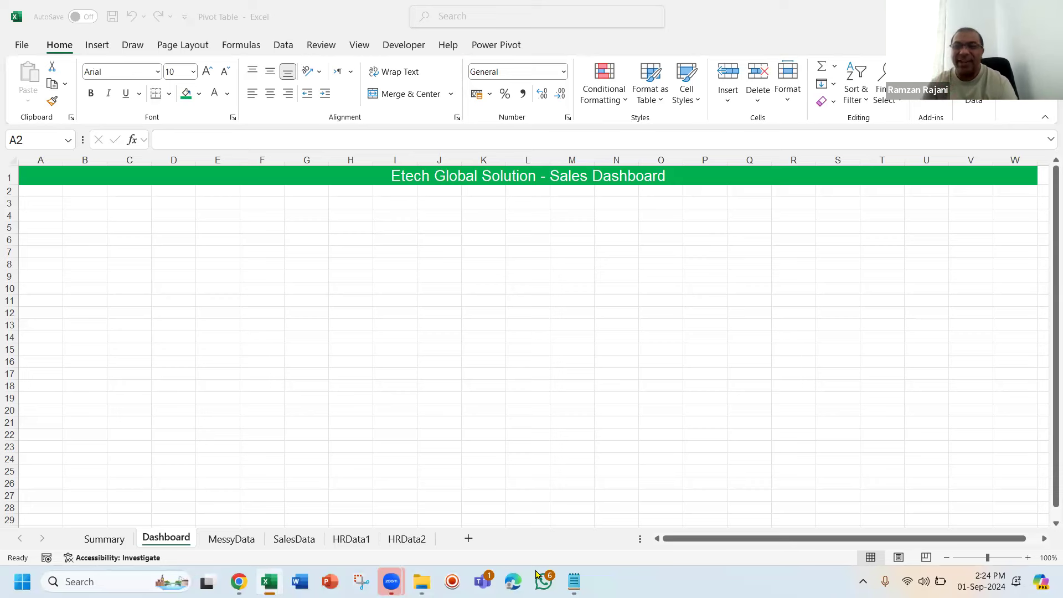
click(360, 45)
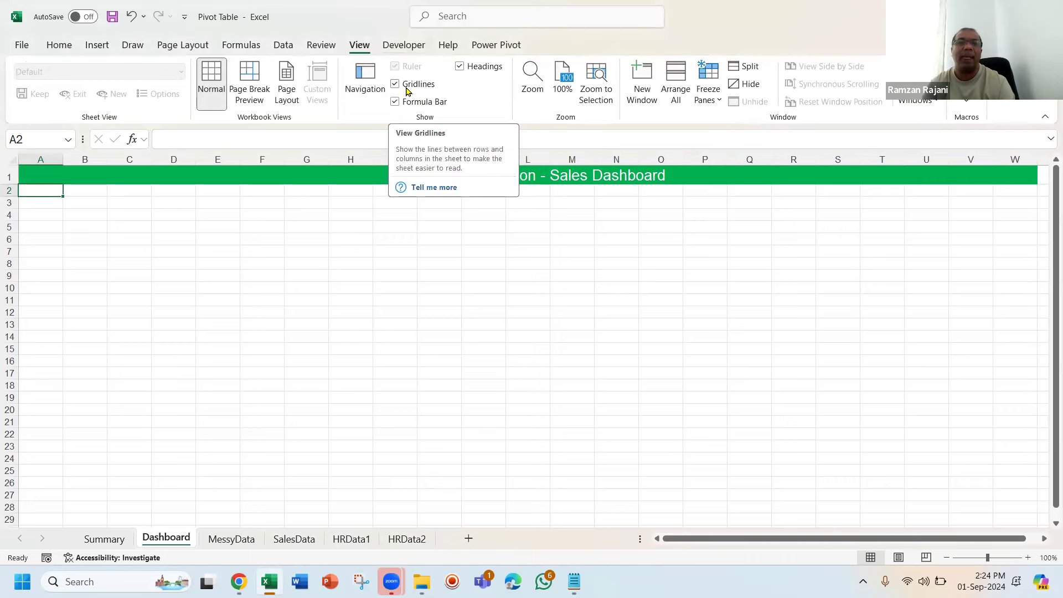
click(408, 90)
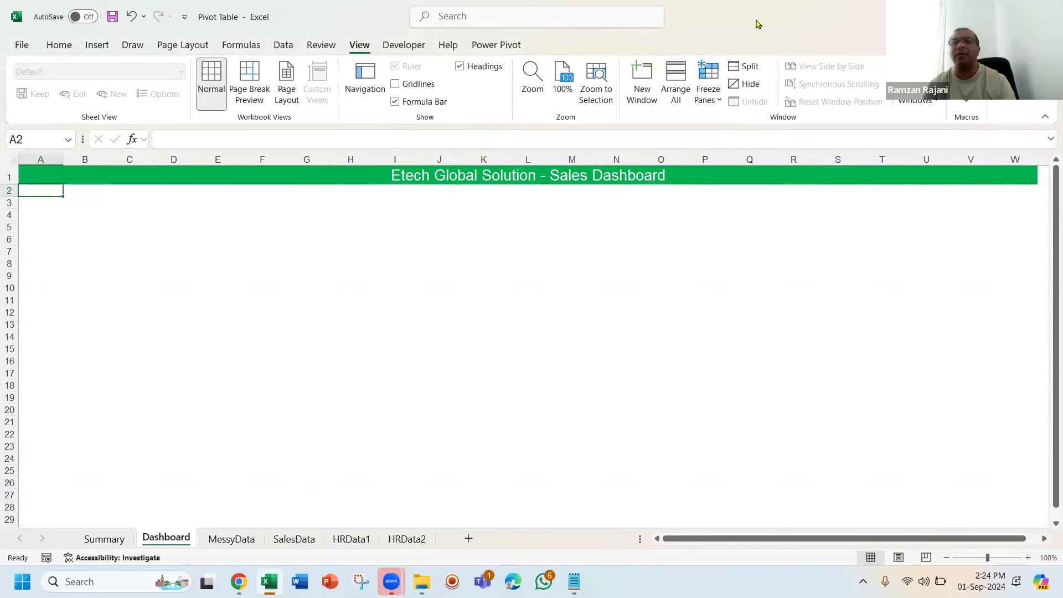
click(788, 38)
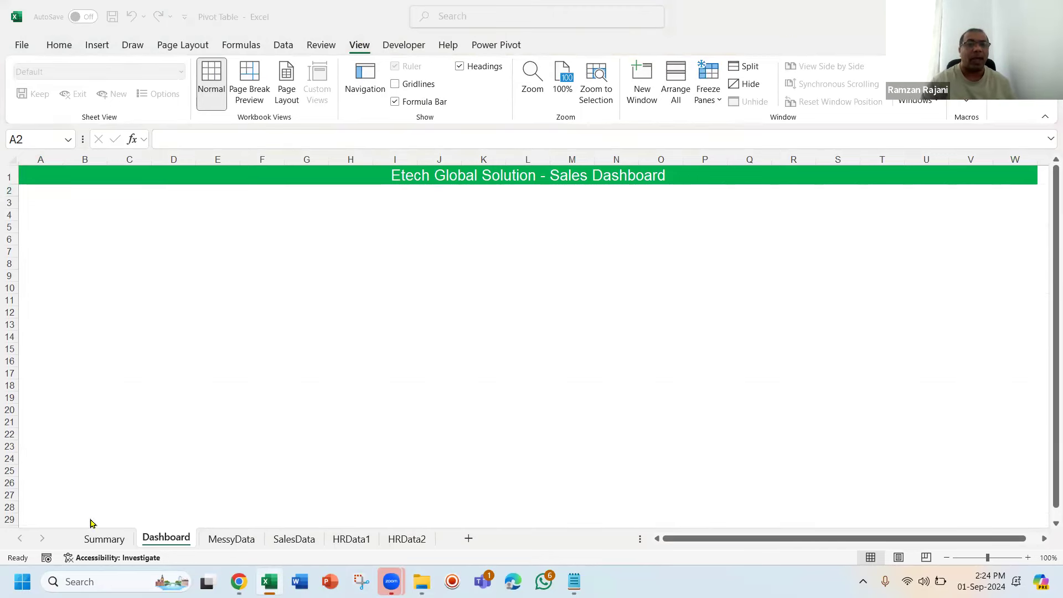
Step: Insert a default column PivotChart from the sales-person PivotTable on the Summary sheet
click(100, 541)
click(95, 242)
click(134, 216)
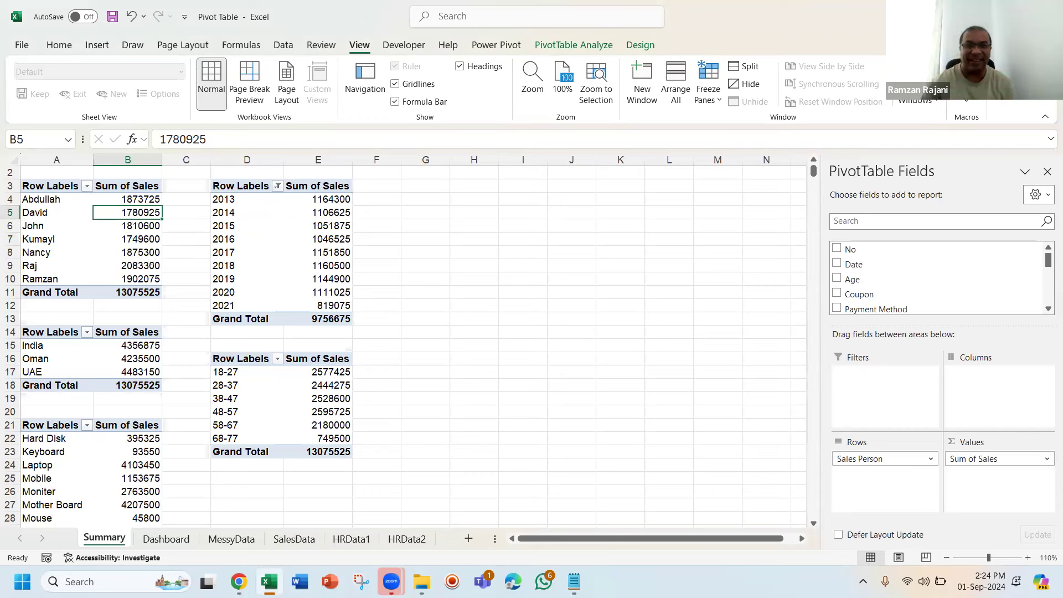
click(521, 572)
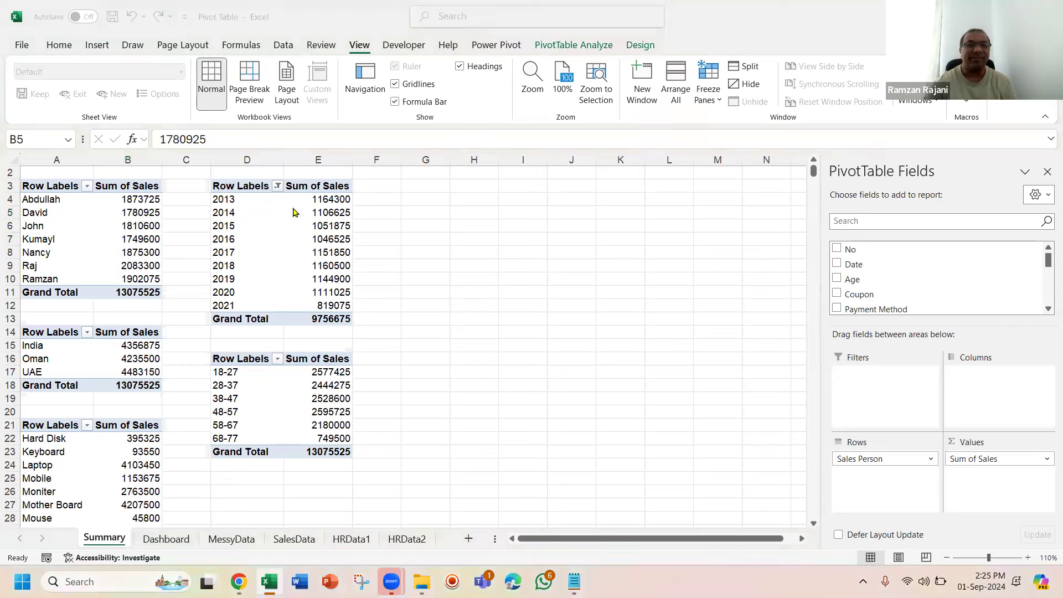
click(115, 222)
mouse_move(115, 222)
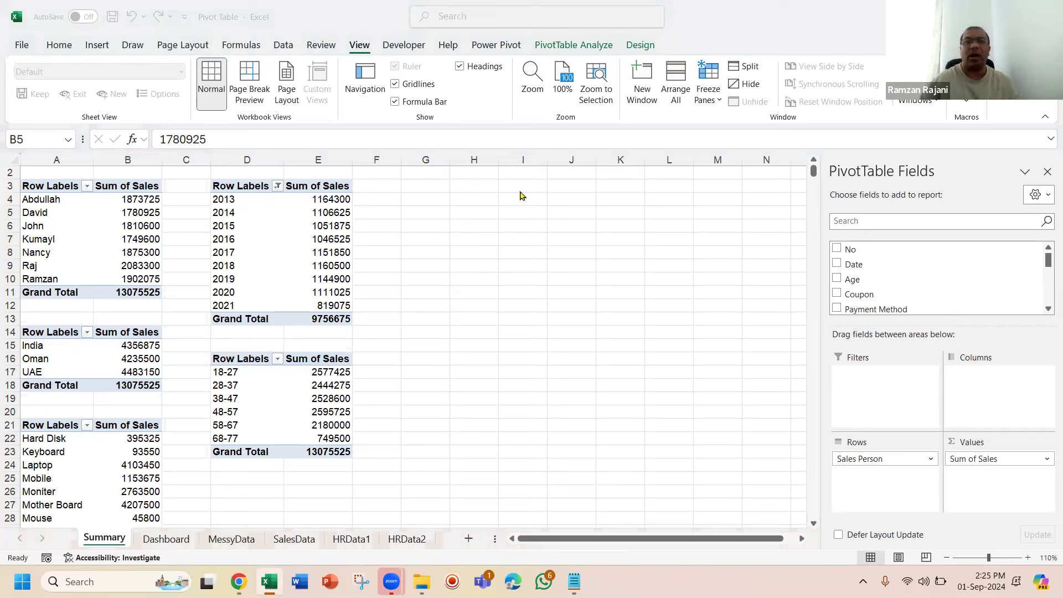
click(104, 237)
key(alt+F1)
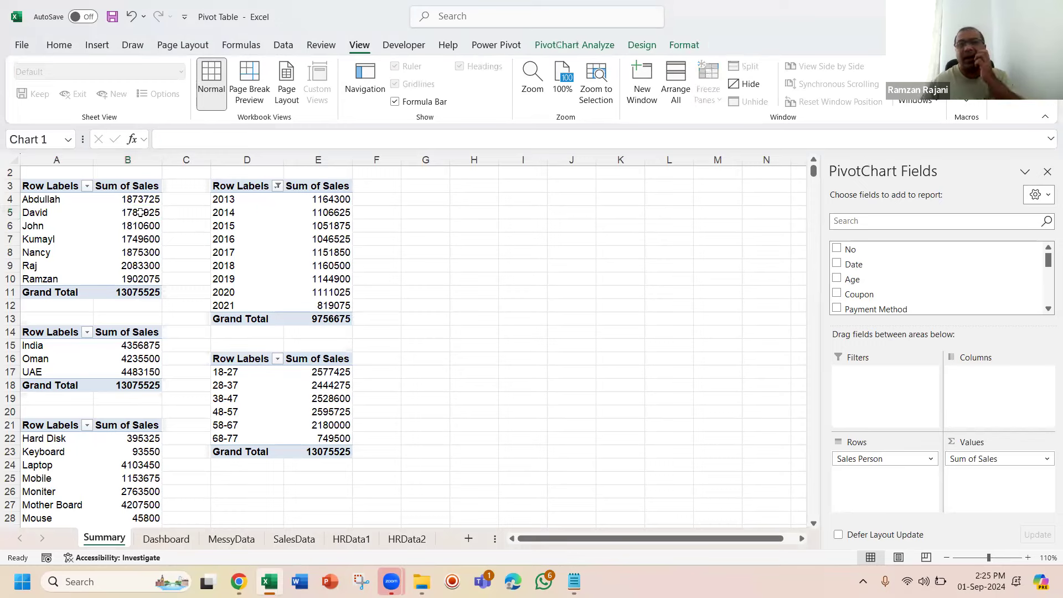
drag(482, 249, 518, 192)
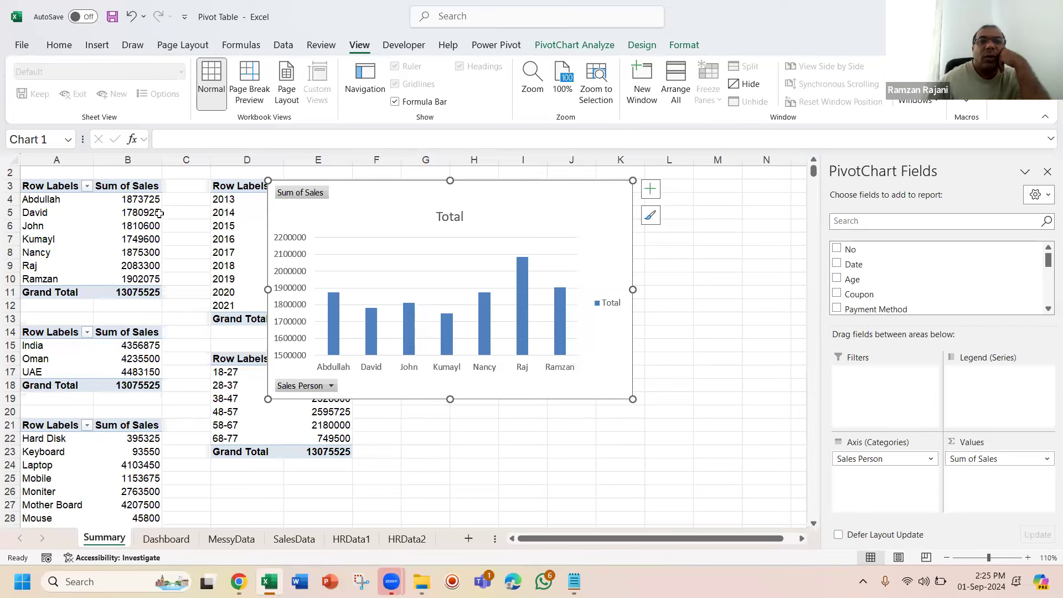
Step: Add data labels to the chart's columns and move the chart clear of the year and age-group PivotTables
right_click(331, 315)
click(402, 468)
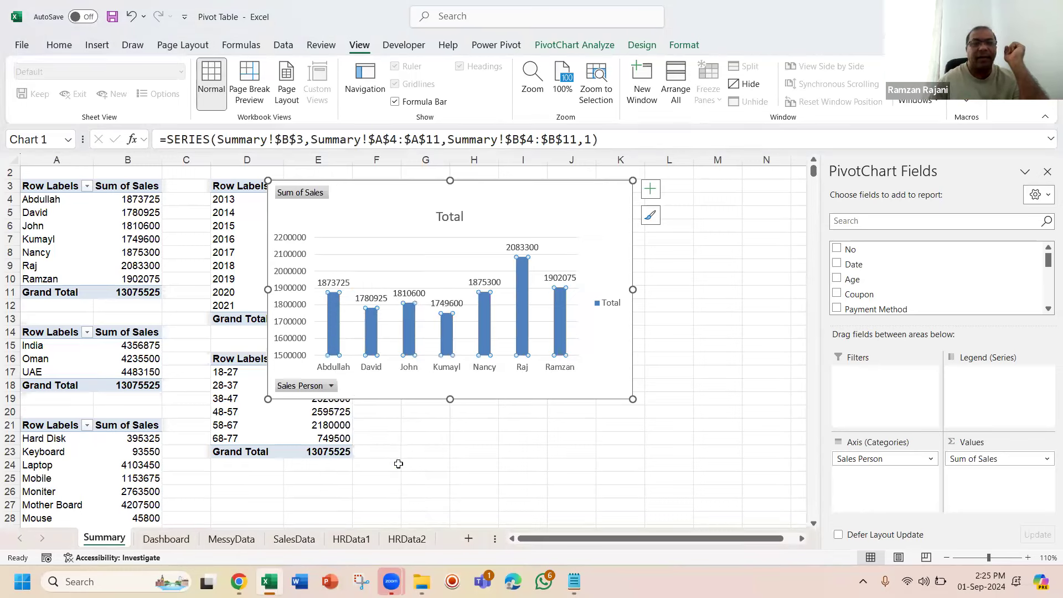
drag(556, 197, 647, 207)
Step: Delete the sales-person chart's legend, gridlines and vertical axis, and hide all its field buttons
click(692, 313)
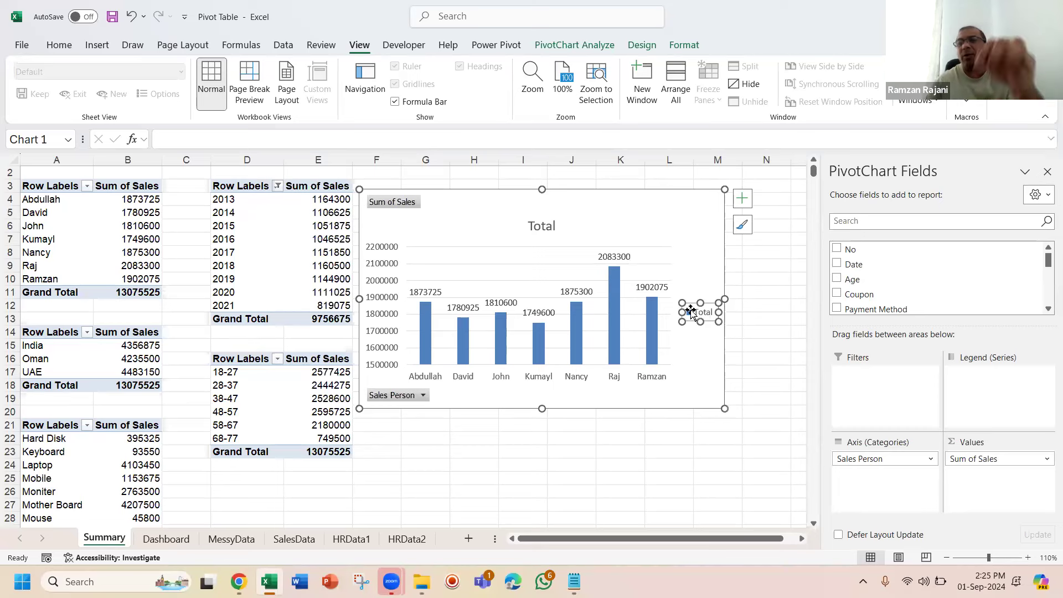
key(Delete)
click(533, 264)
click(382, 280)
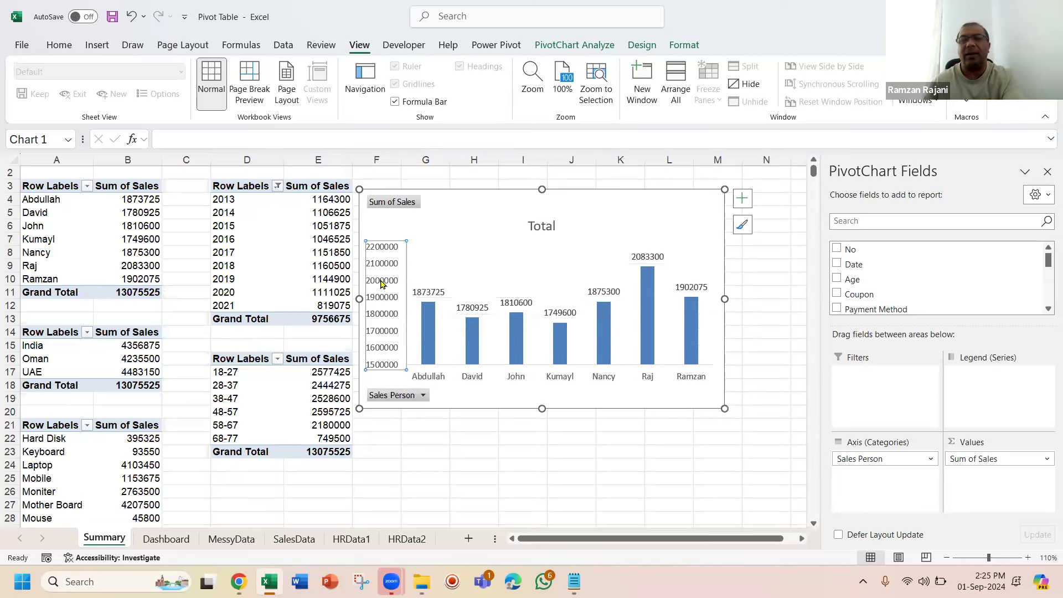
key(Delete)
right_click(401, 205)
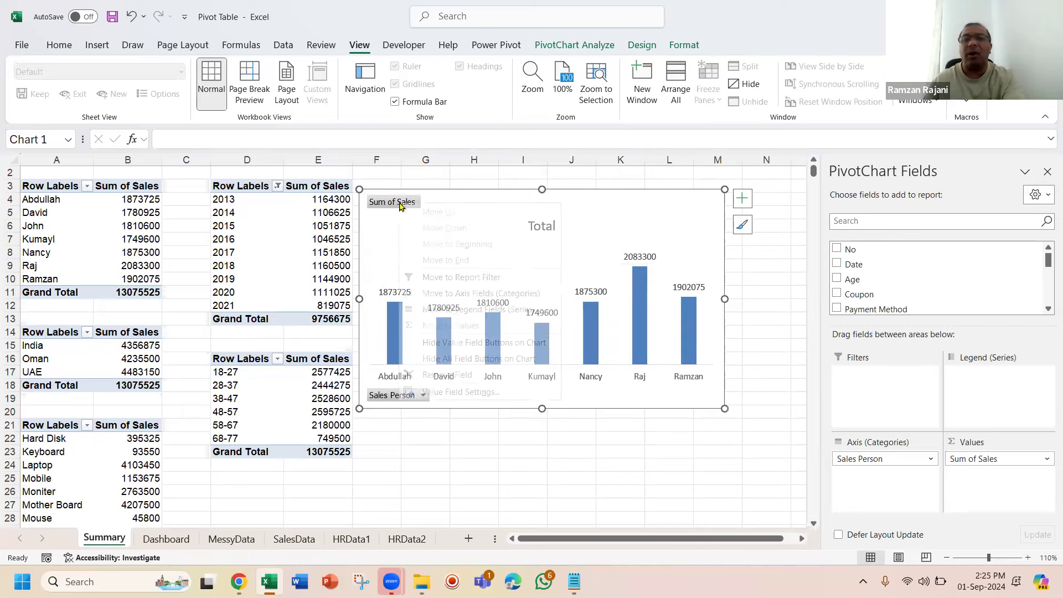
click(457, 358)
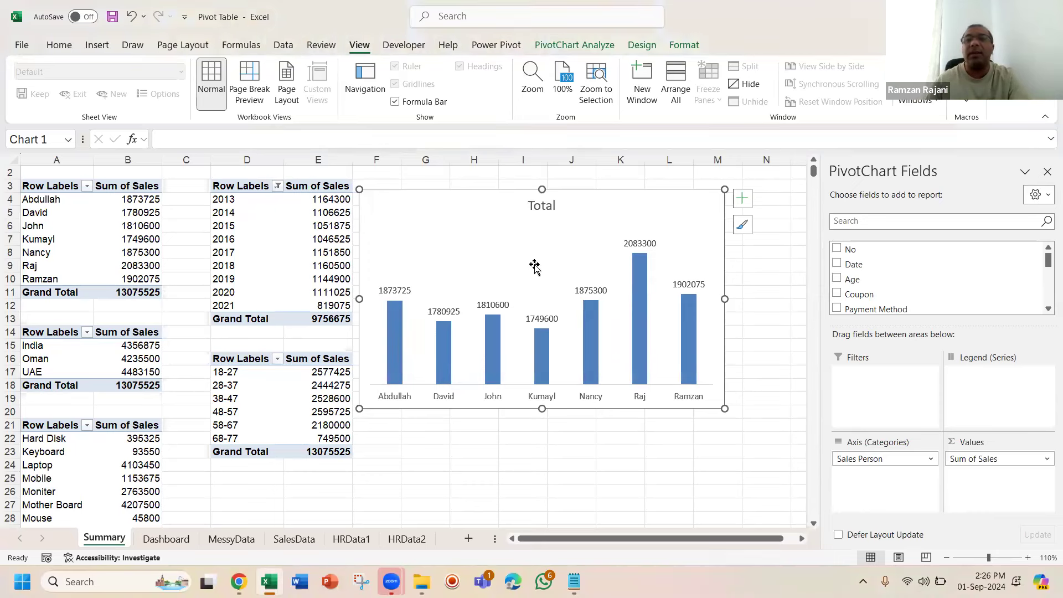
Step: Copy the number format code #.00,," M" from Formatting Excel to Million.txt in Downloads and return to the workbook
key(super+e)
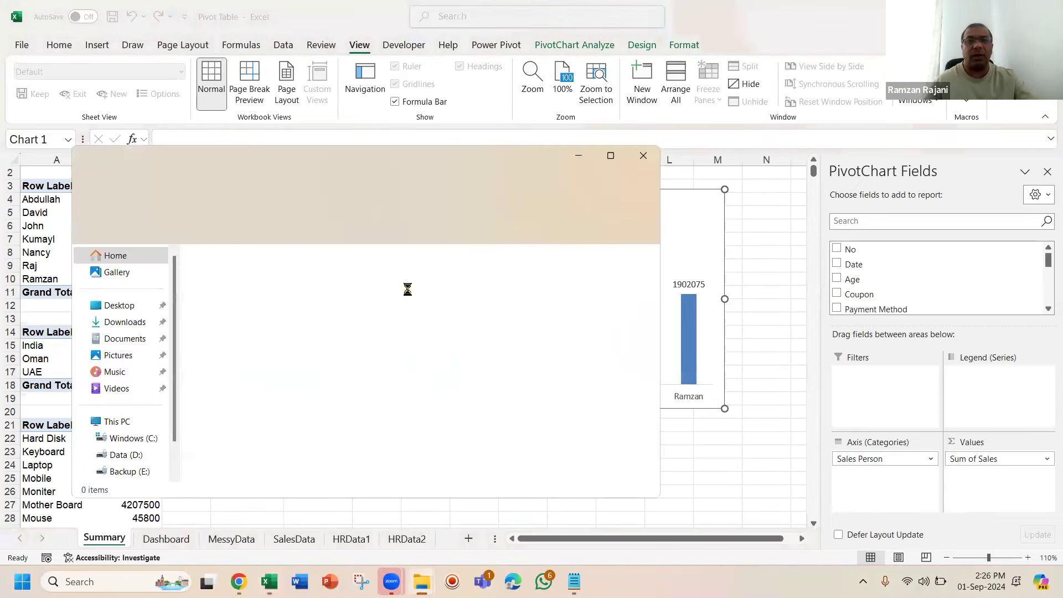
click(125, 322)
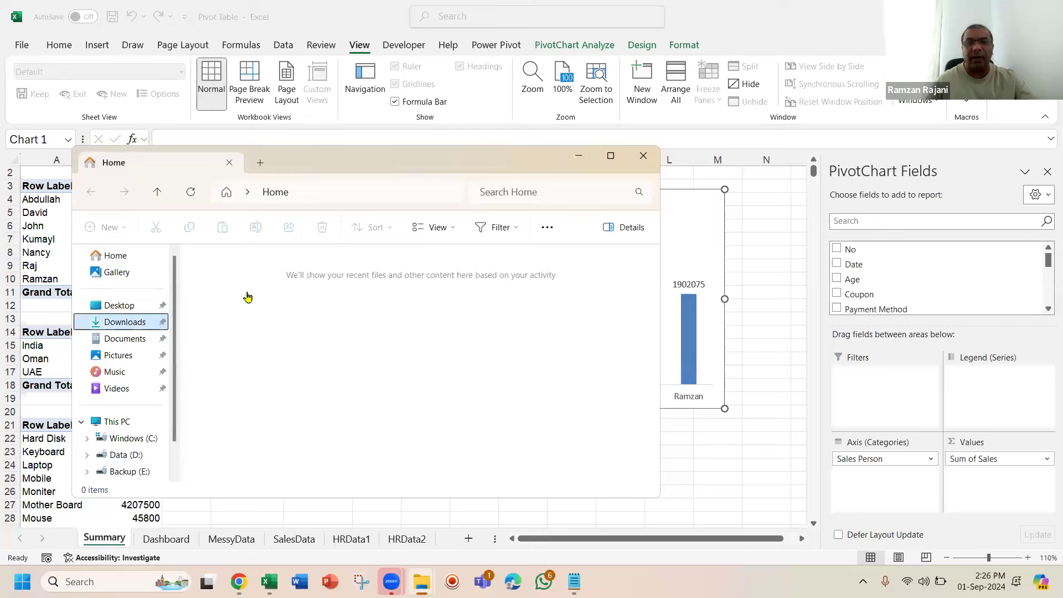
click(282, 294)
key(f)
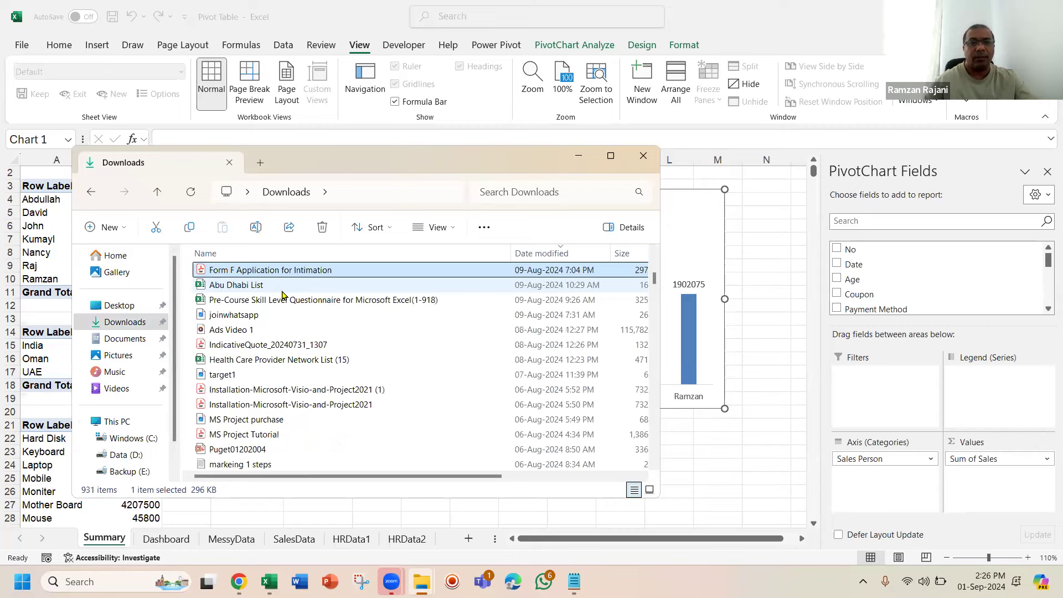
key(f)
key(f)
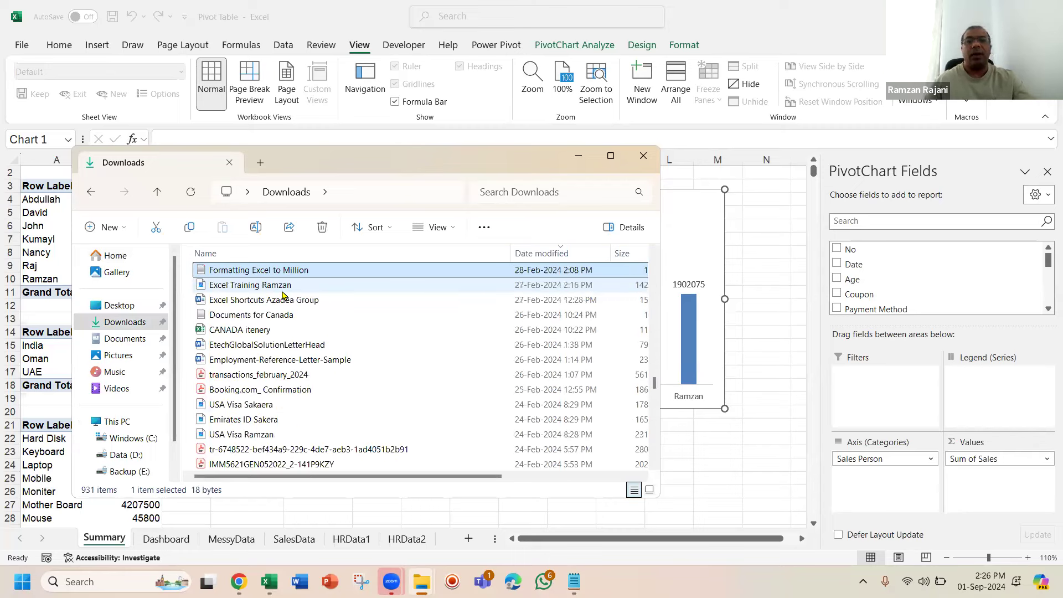
key(Return)
drag(294, 328, 195, 326)
key(ctrl+c)
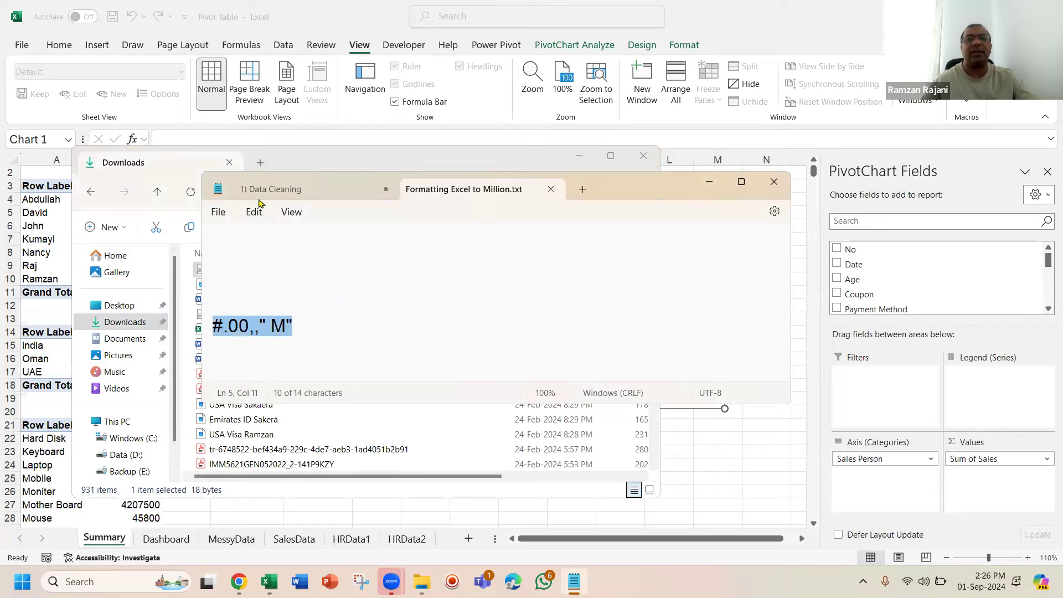
click(372, 159)
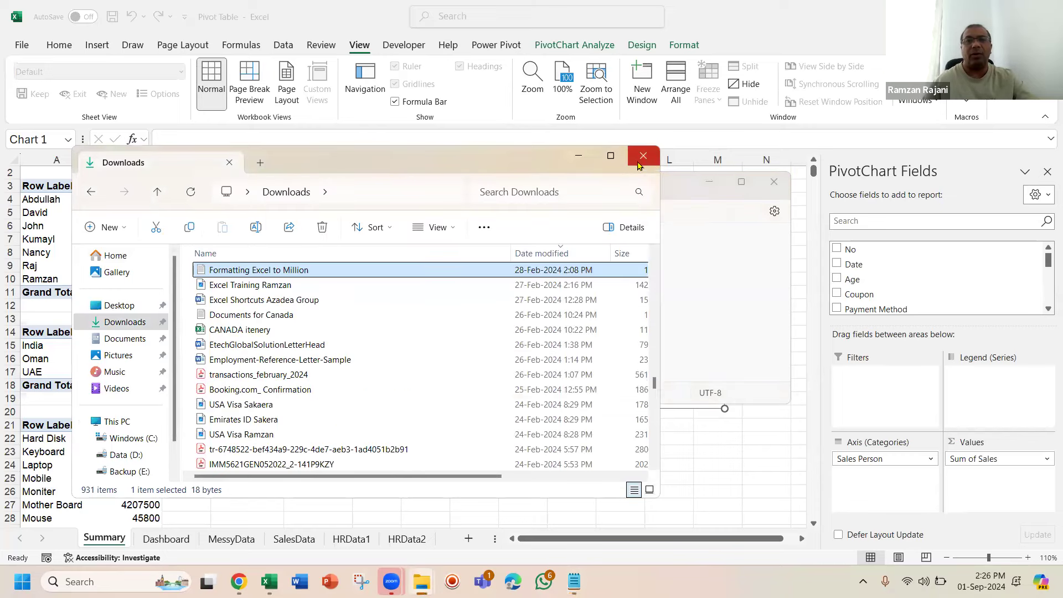
click(638, 162)
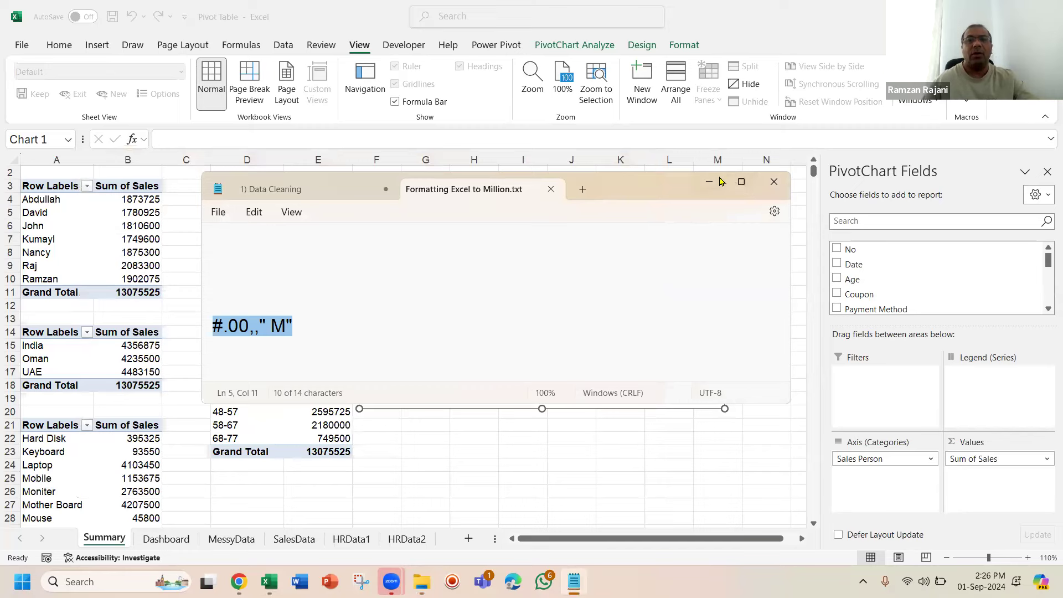
click(720, 181)
Step: Apply the copied custom number format #.00,," M" to the sales values and grand total in the sales-person PivotTable
drag(145, 203, 144, 291)
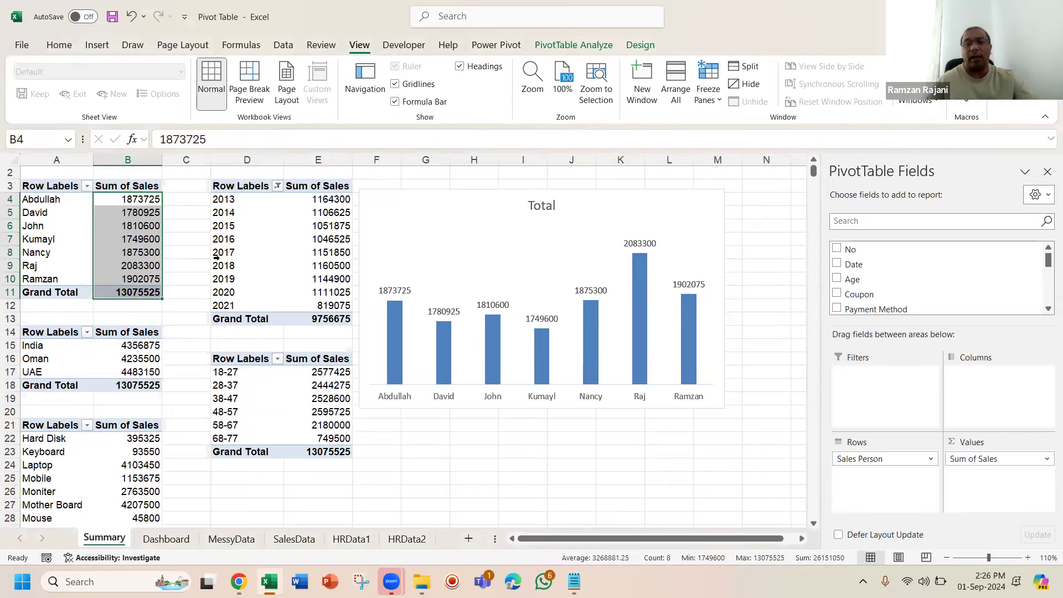
key(ctrl+1)
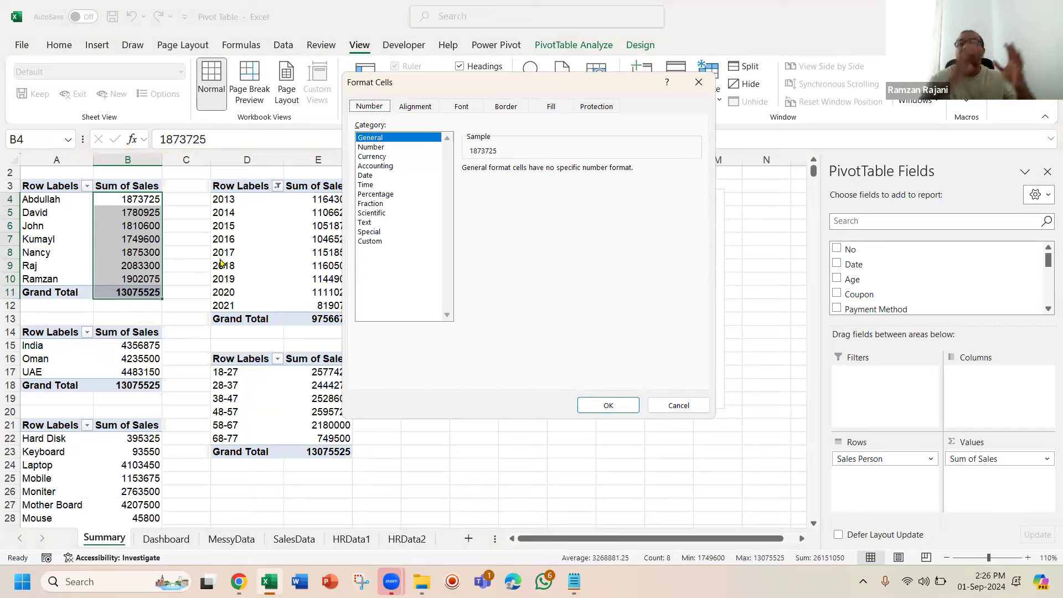
click(382, 243)
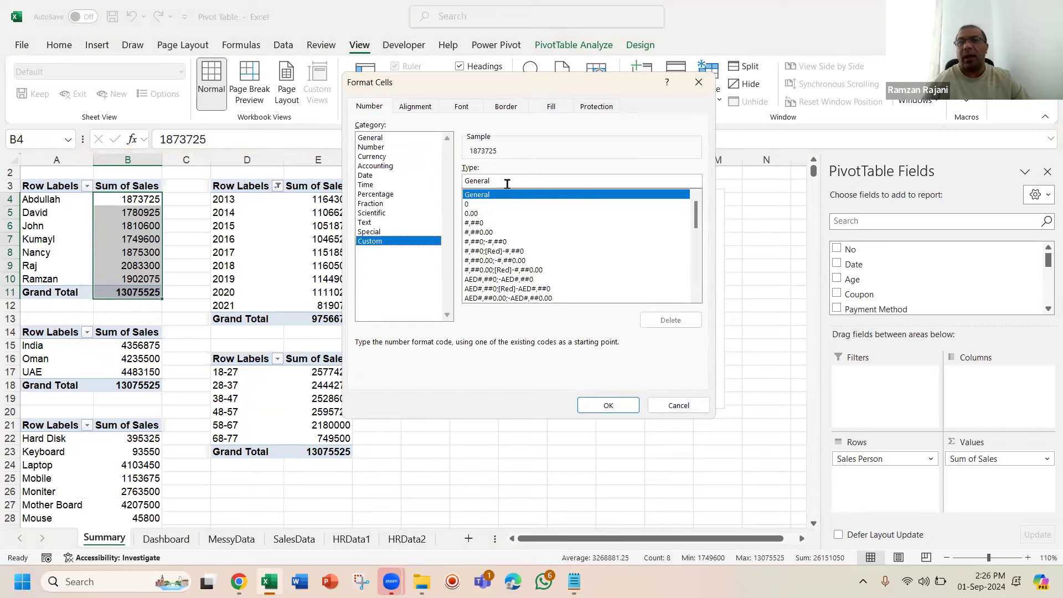
key(ctrl+v)
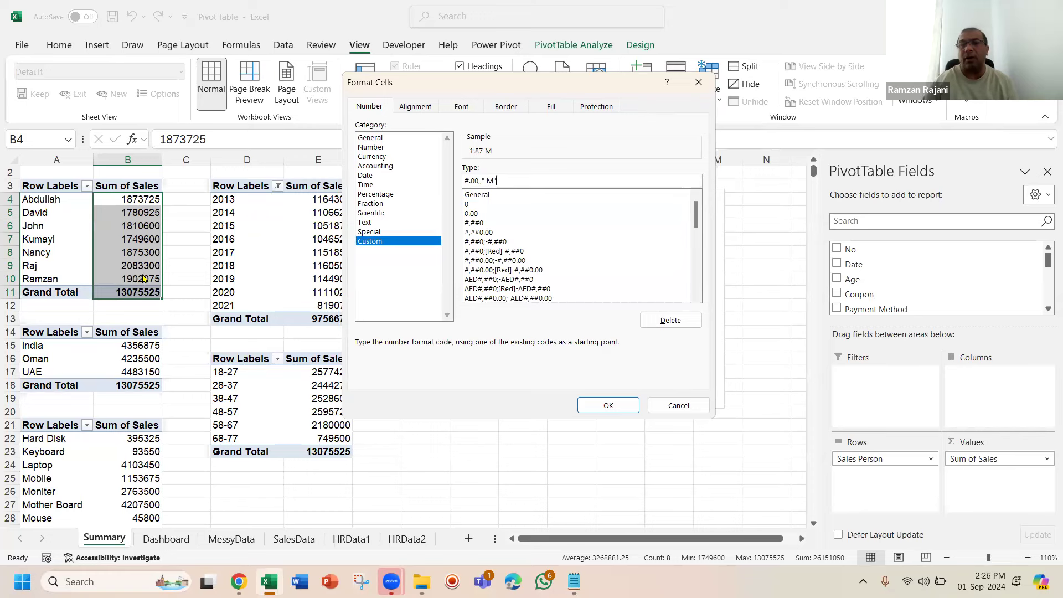
click(607, 405)
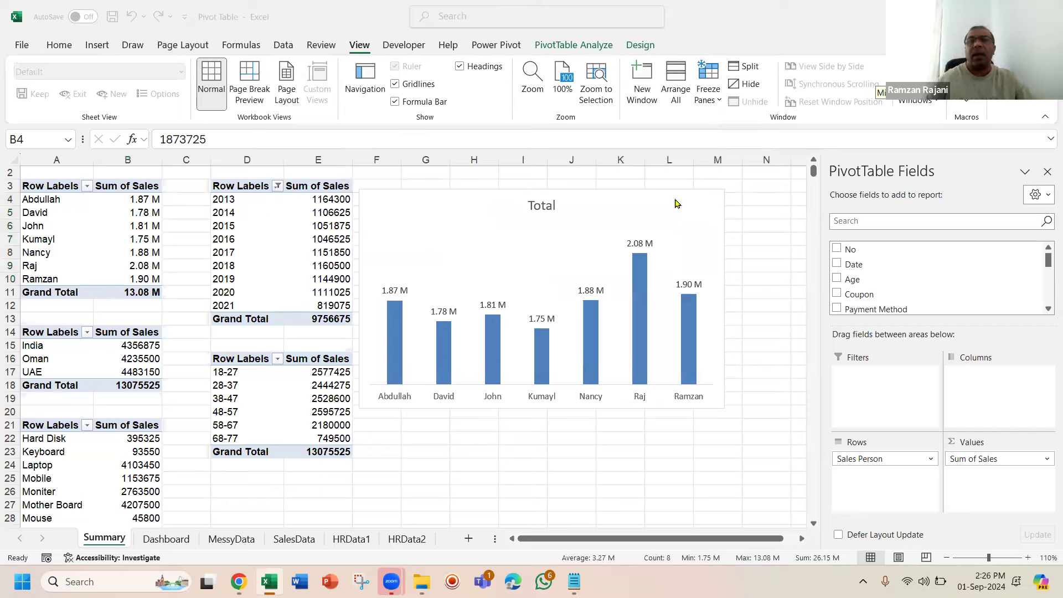
Step: Give the sales-person chart an outer shadow, using the first outer preset
drag(676, 203, 659, 203)
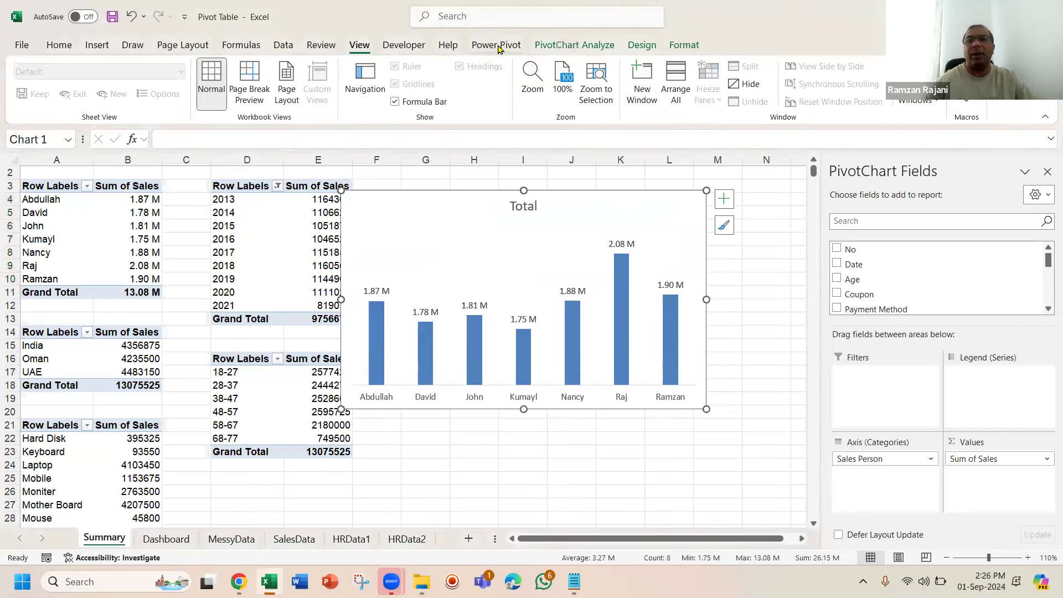
click(682, 45)
click(554, 102)
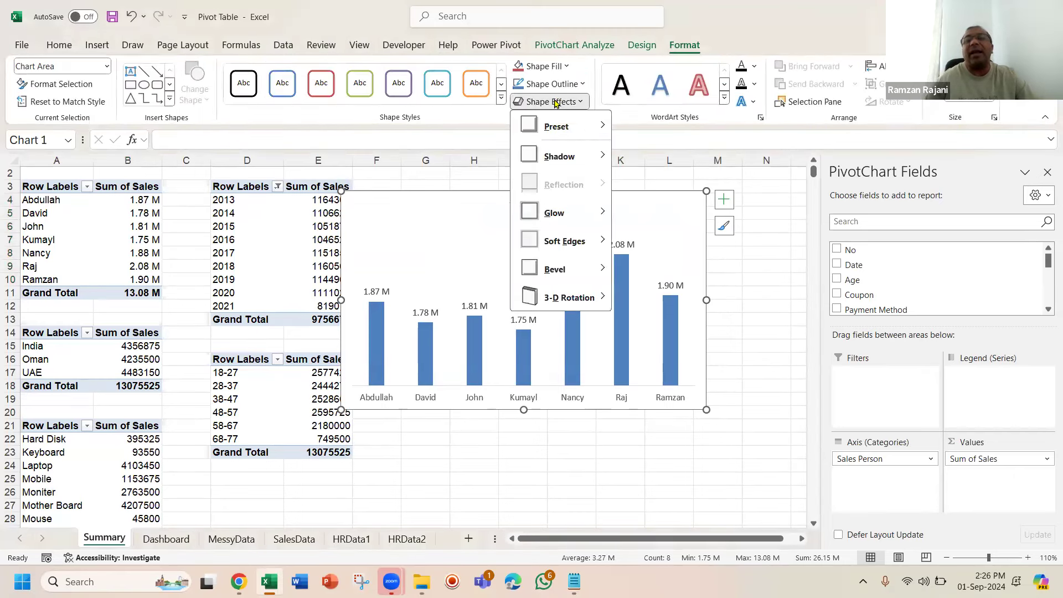
mouse_move(569, 160)
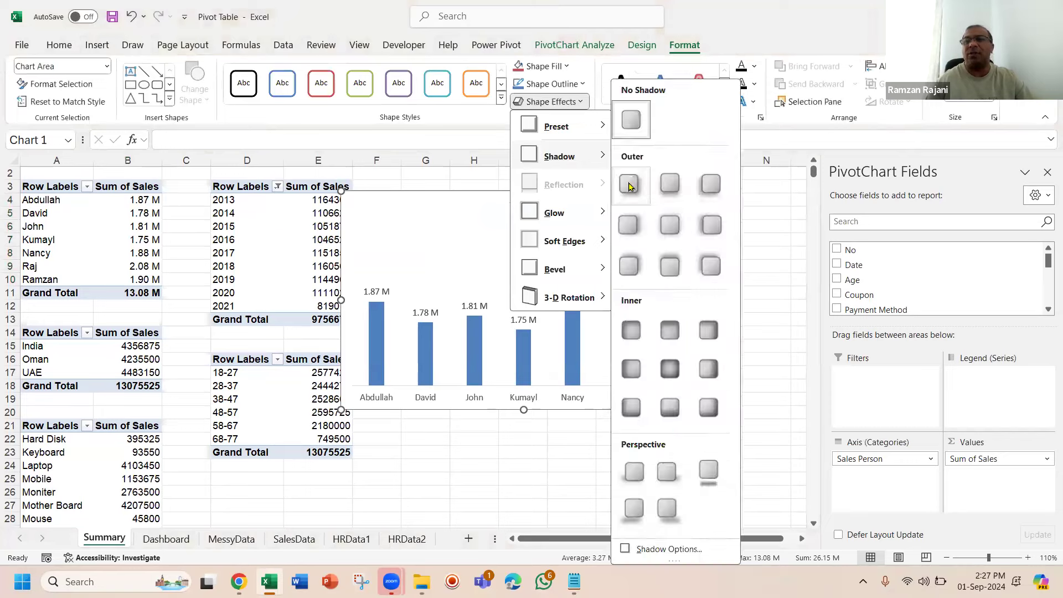
click(628, 181)
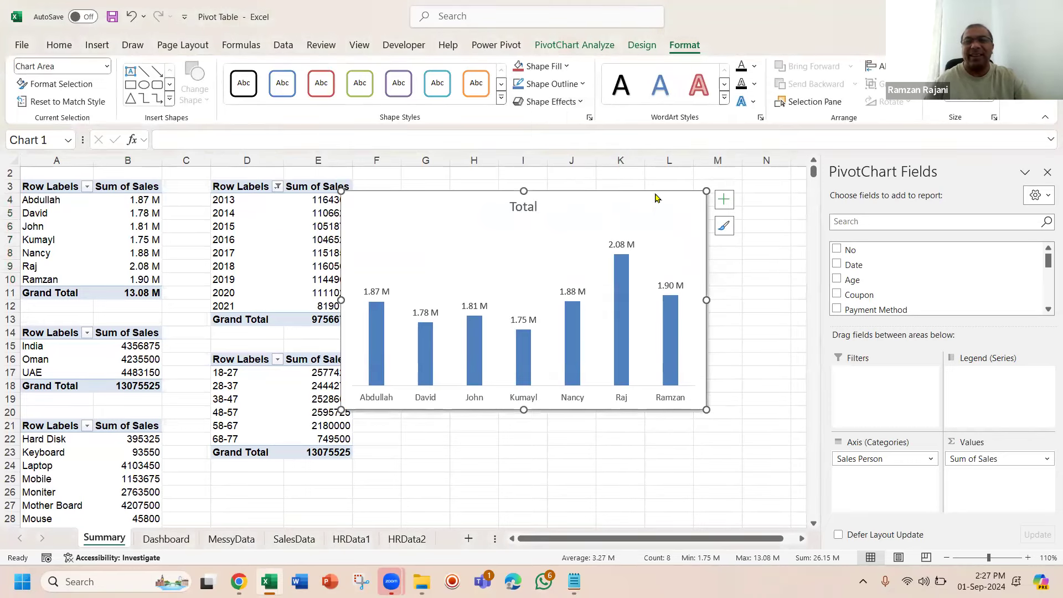
Step: Give the sales-person chart's chart area a solid-line border with rounded corners
right_click(656, 198)
click(740, 508)
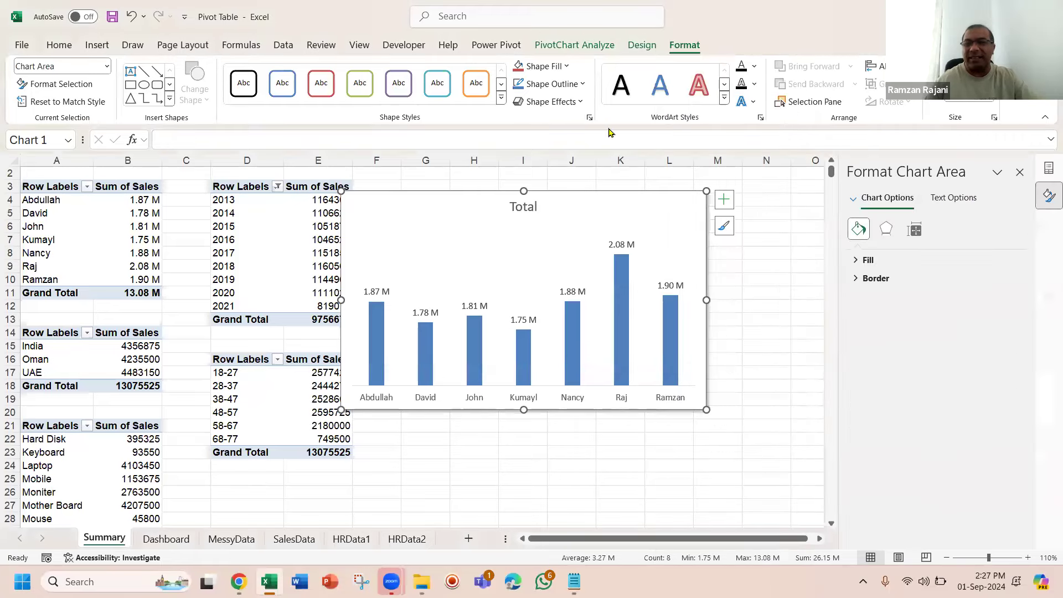
click(859, 280)
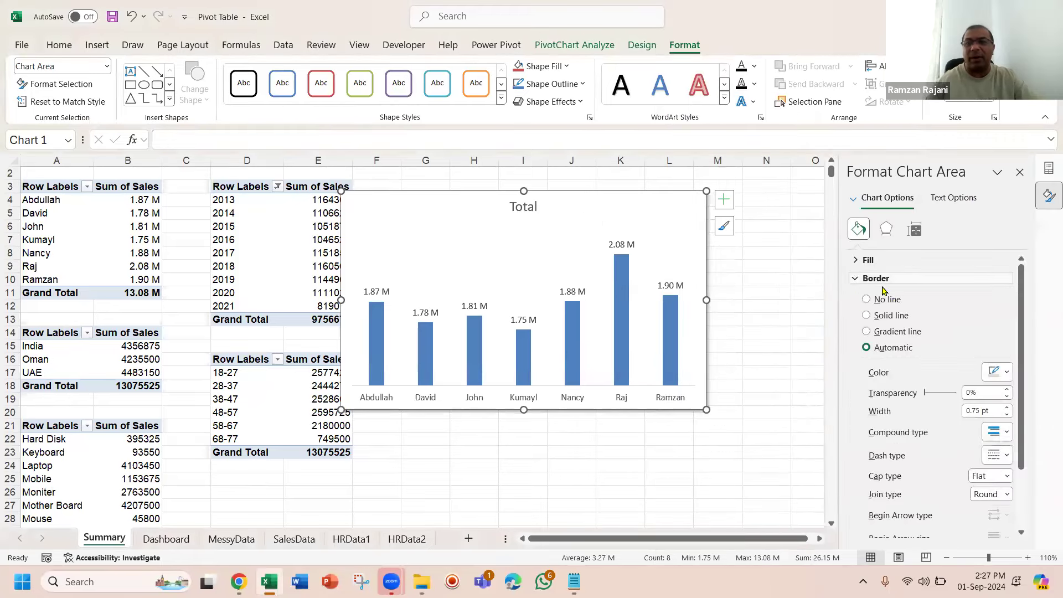
click(886, 316)
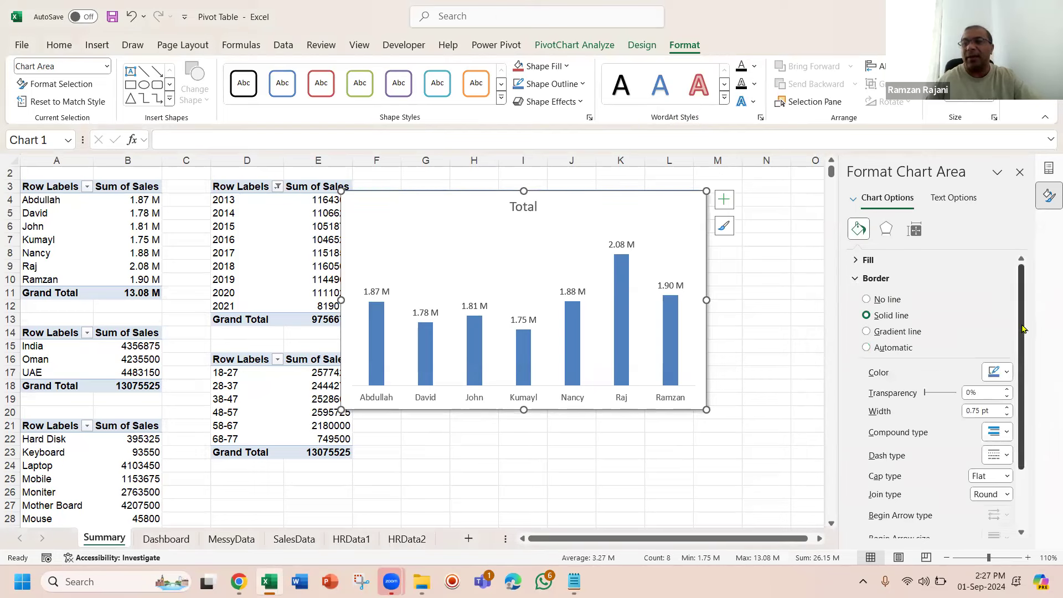
scroll(1022, 327, down, 3)
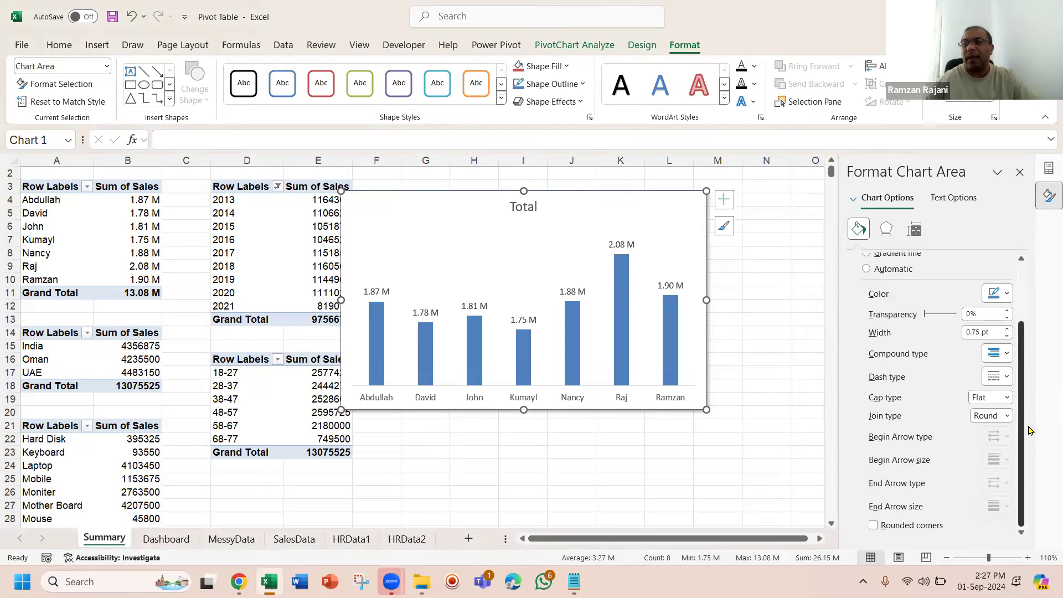
click(882, 525)
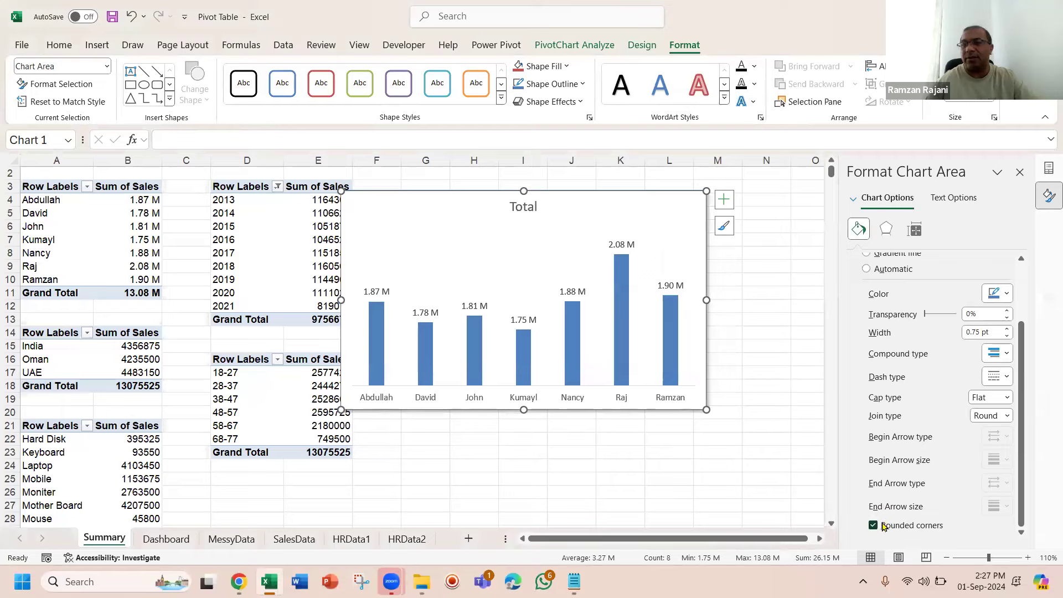
click(766, 450)
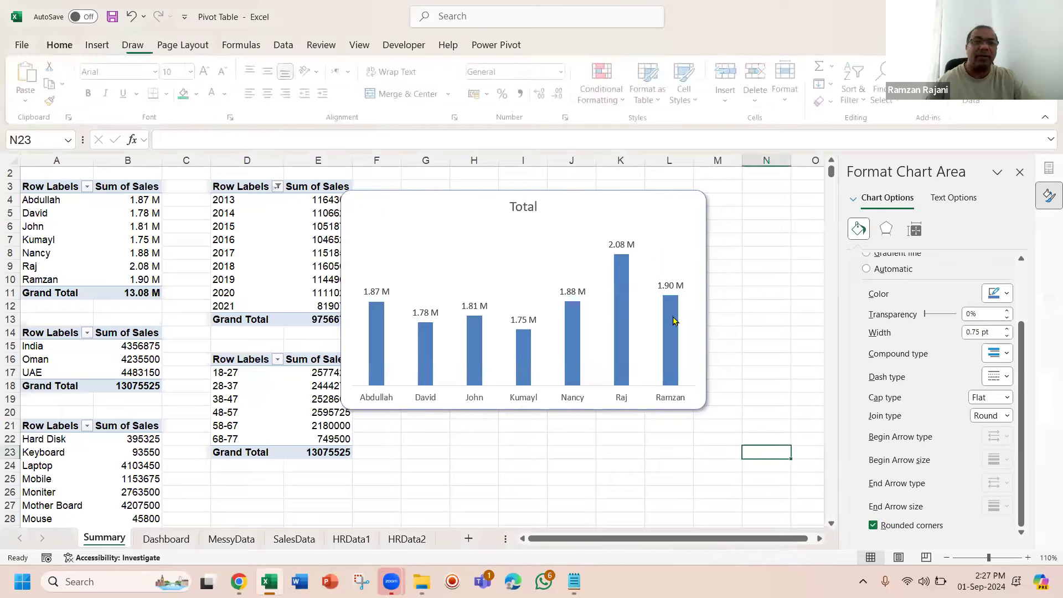
Step: Cut the sales-person chart from the Summary sheet and paste it on the Dashboard sheet
click(602, 204)
key(Delete)
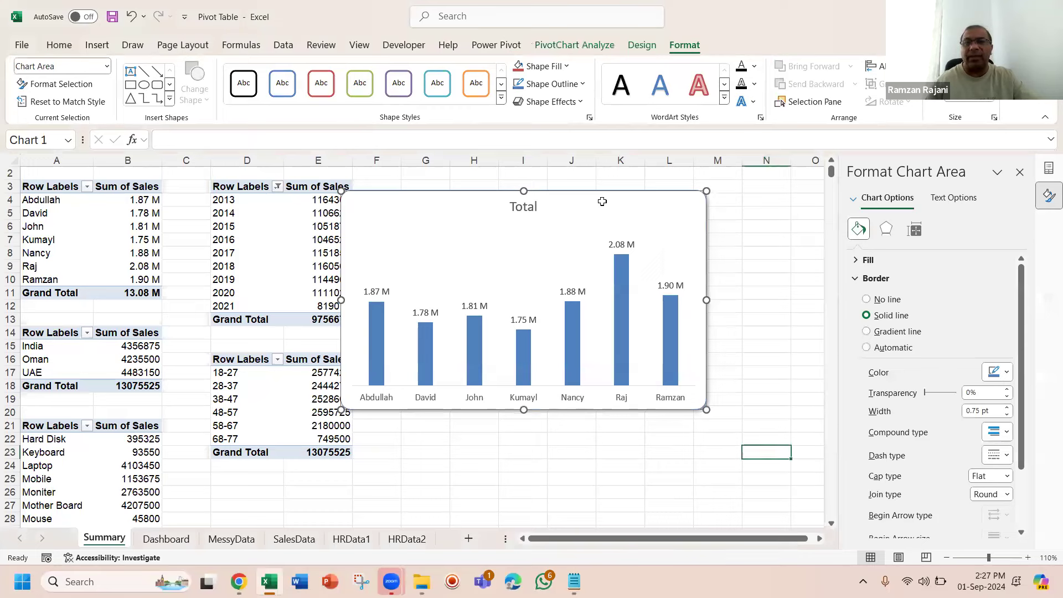
key(ctrl+Page_Down)
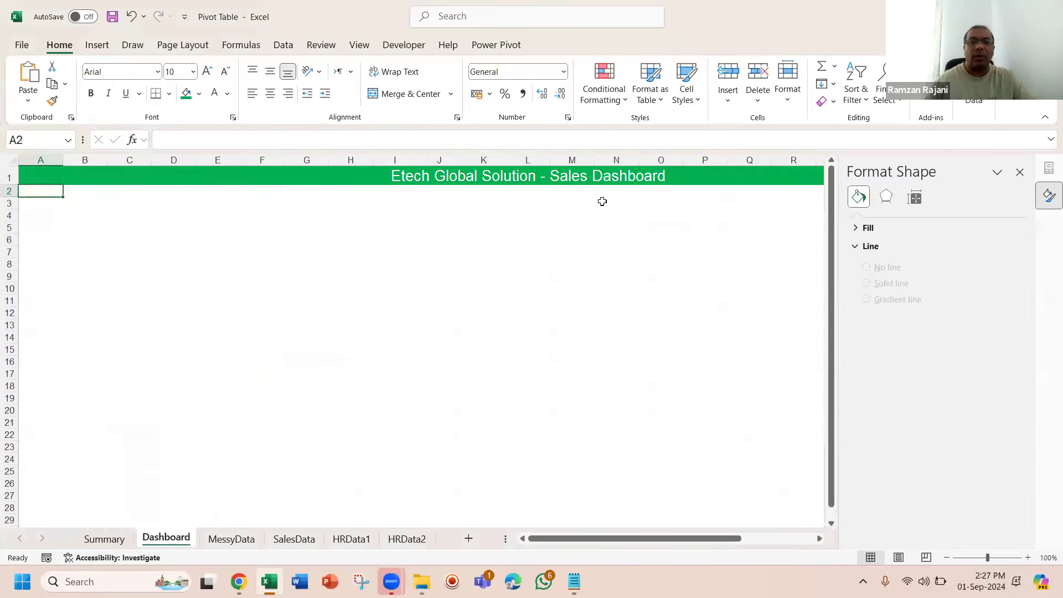
key(ctrl+v)
Step: Shrink the sales-person chart and place it just below the Dashboard title, spanning about columns D to J
drag(299, 197, 435, 211)
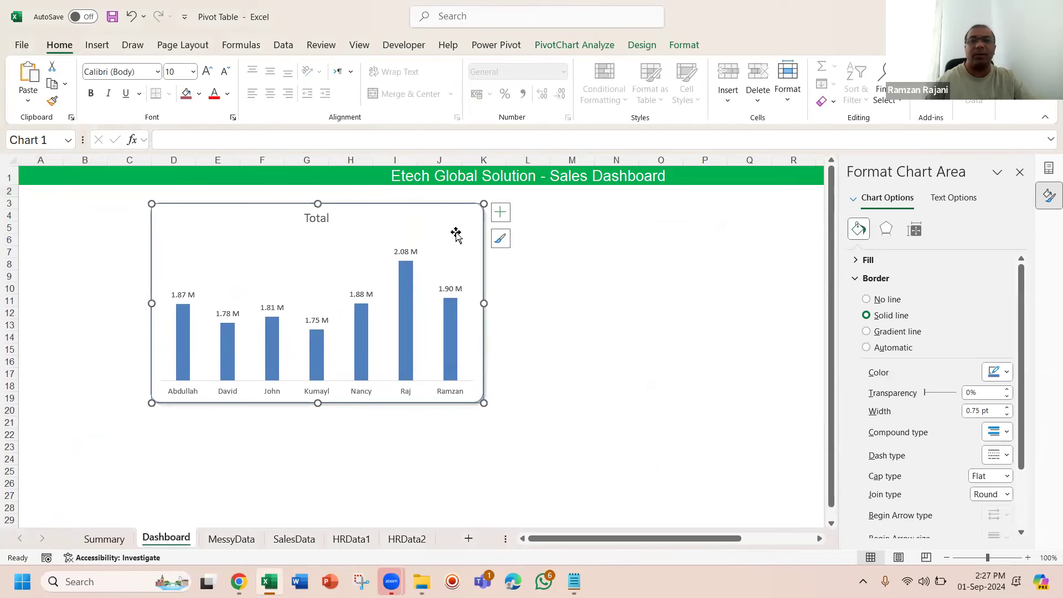
drag(458, 384, 440, 371)
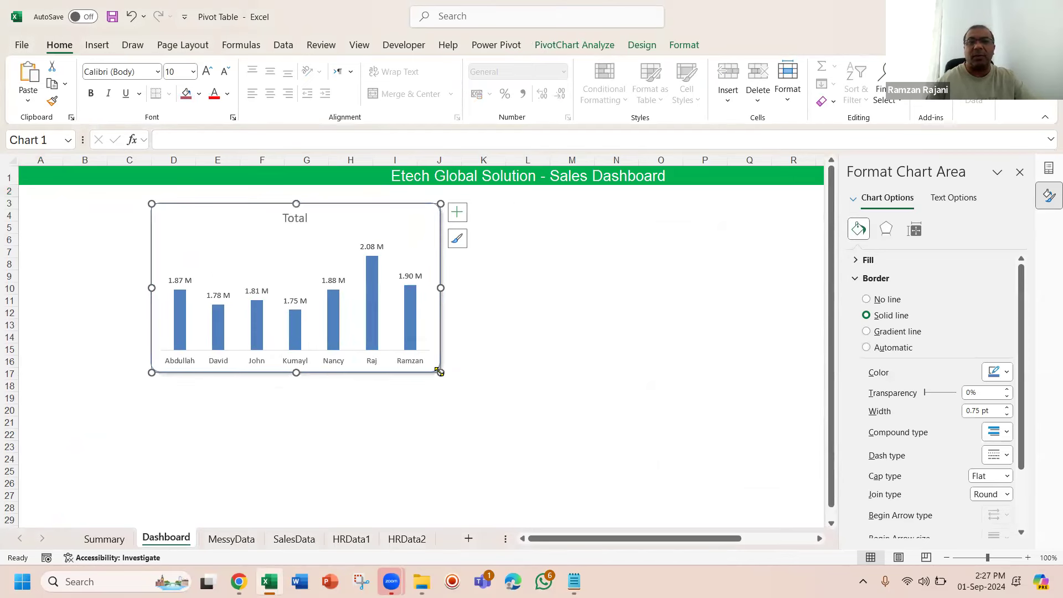
click(496, 276)
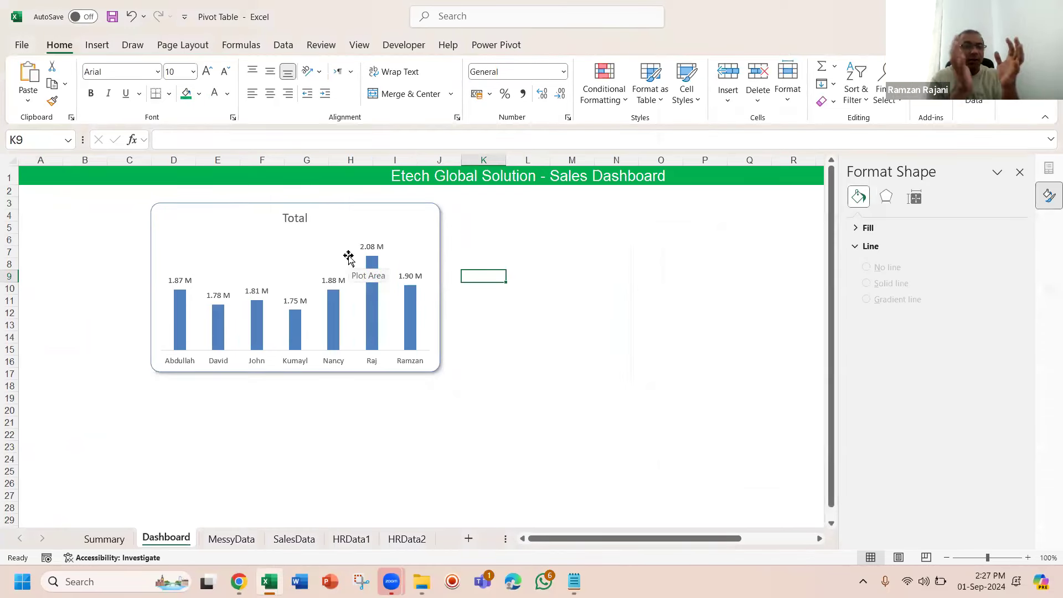
drag(349, 221, 349, 213)
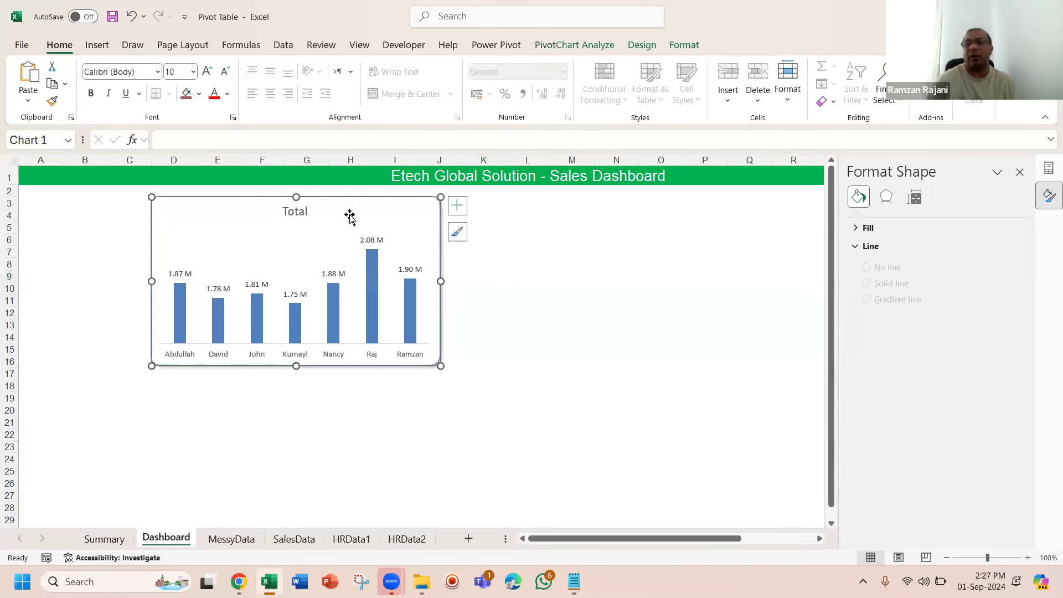
click(478, 335)
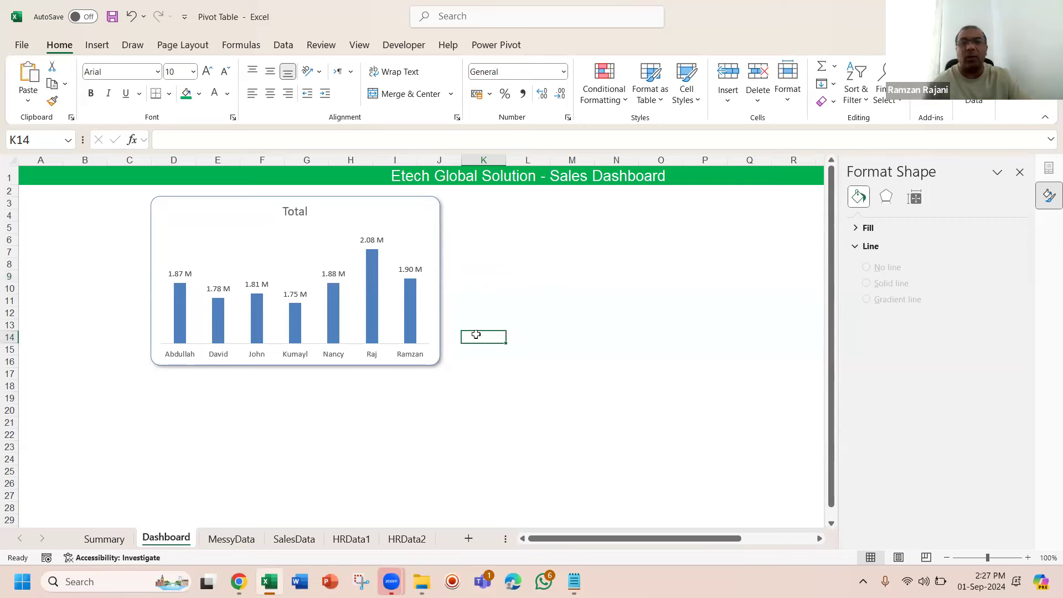
Step: Close Formatting Excel to Million.txt in Notepad, minimise the notes, and select the country PivotTable on the Summary sheet
key(alt+Tab)
key(alt+Tab)
click(248, 326)
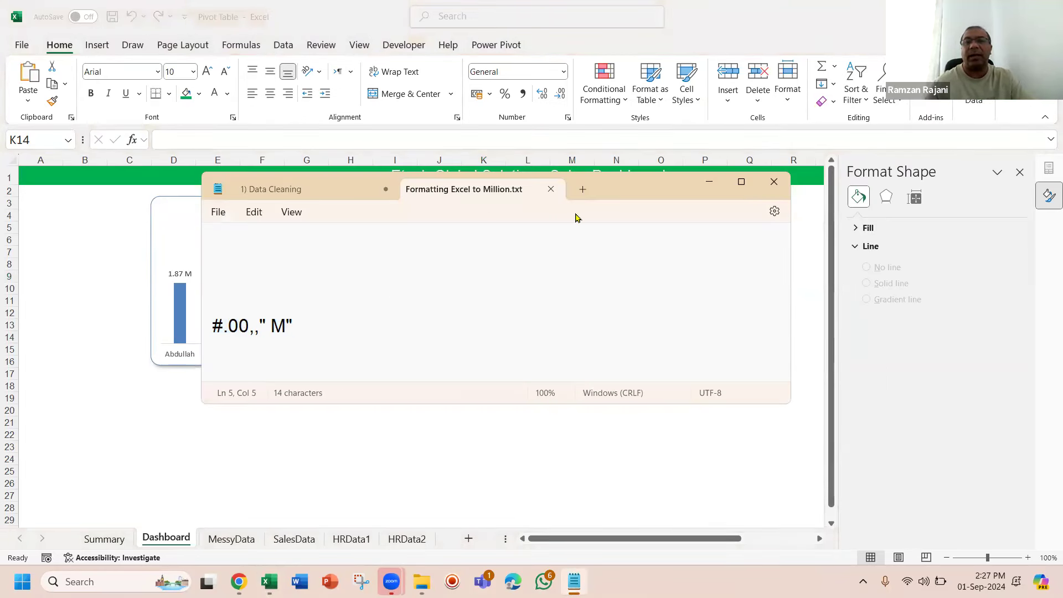
click(551, 190)
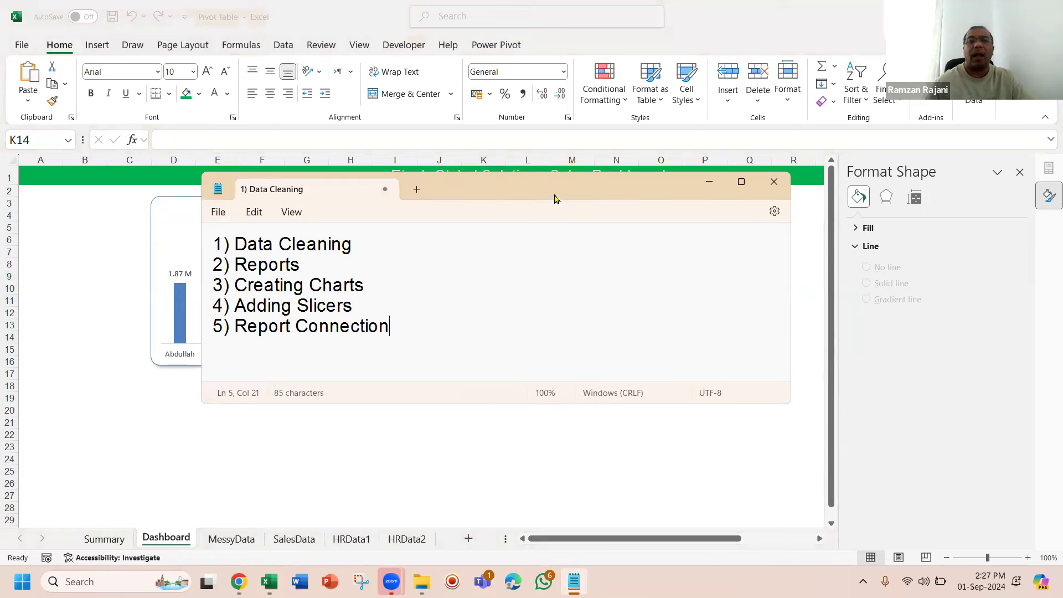
click(706, 184)
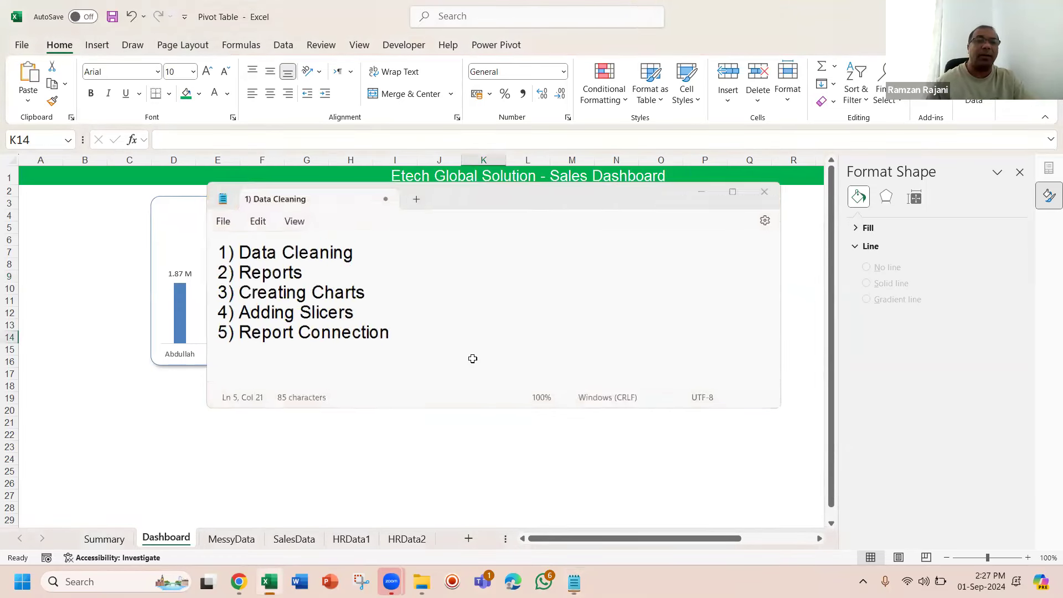
click(104, 539)
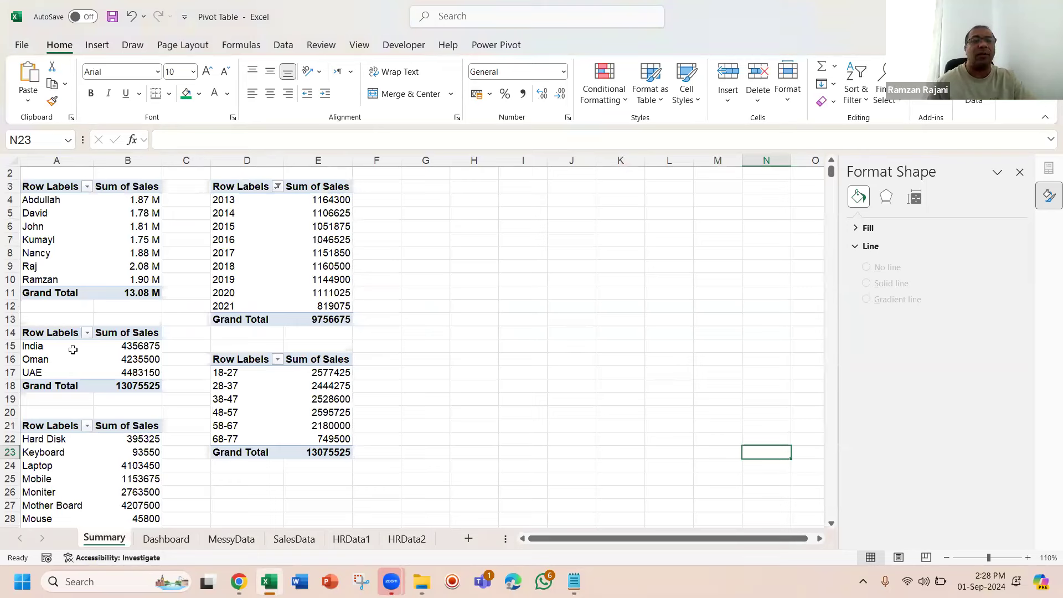
click(71, 349)
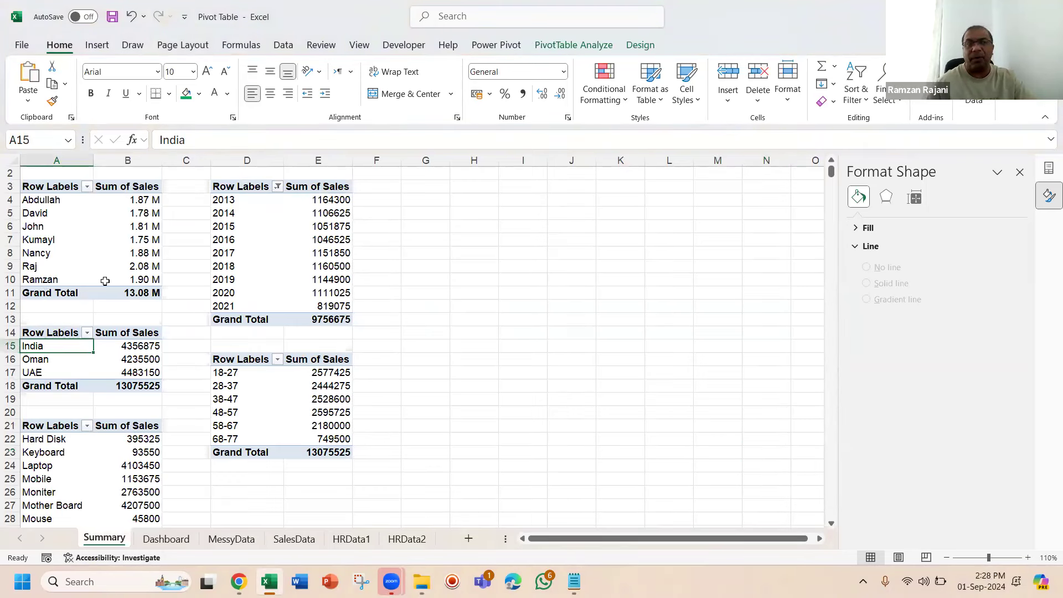
click(99, 47)
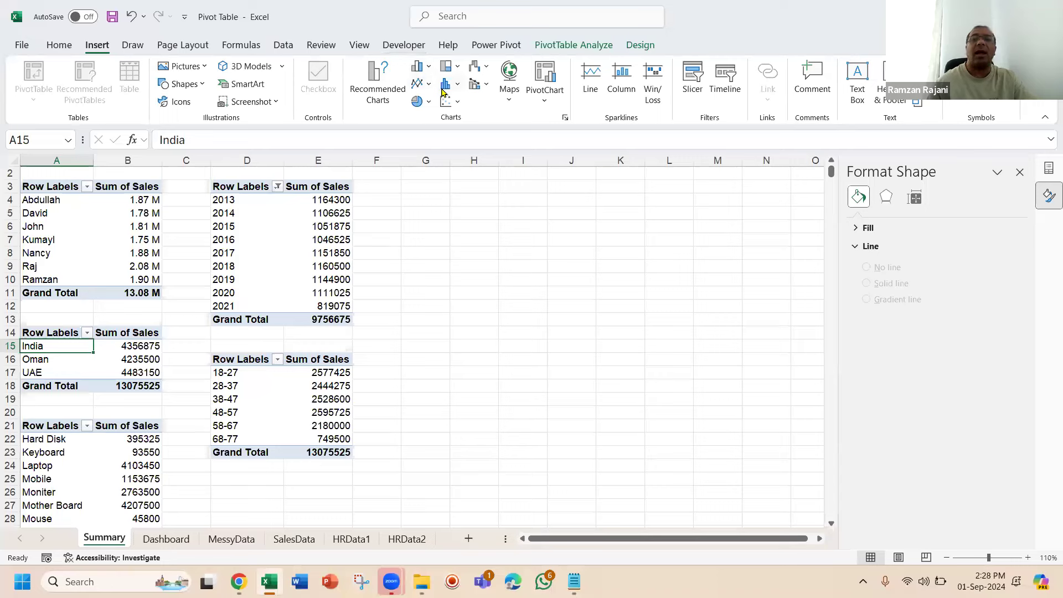
click(430, 105)
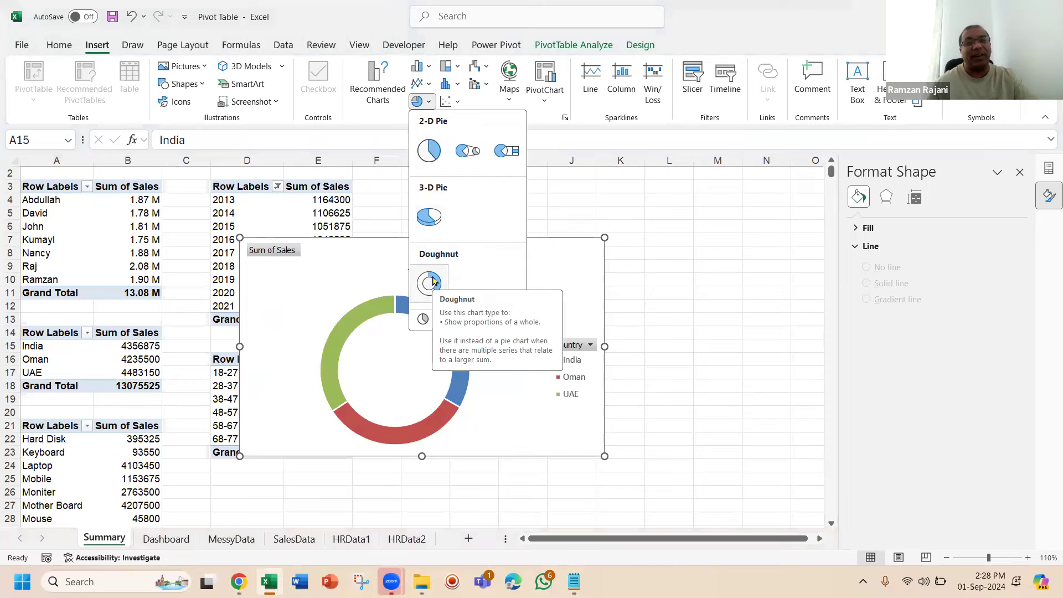
click(434, 281)
drag(494, 253, 558, 234)
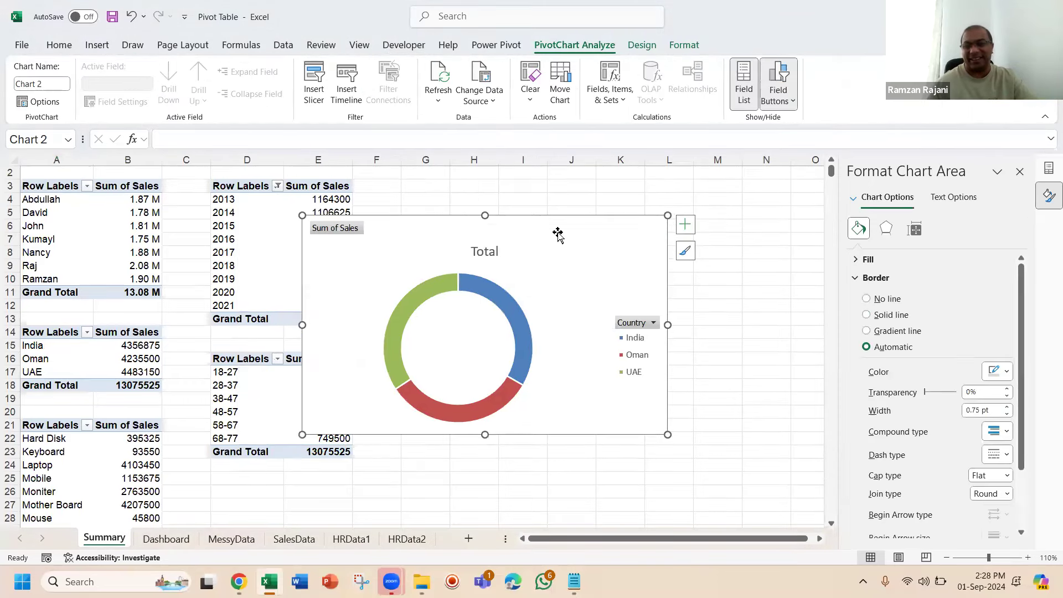
key(Delete)
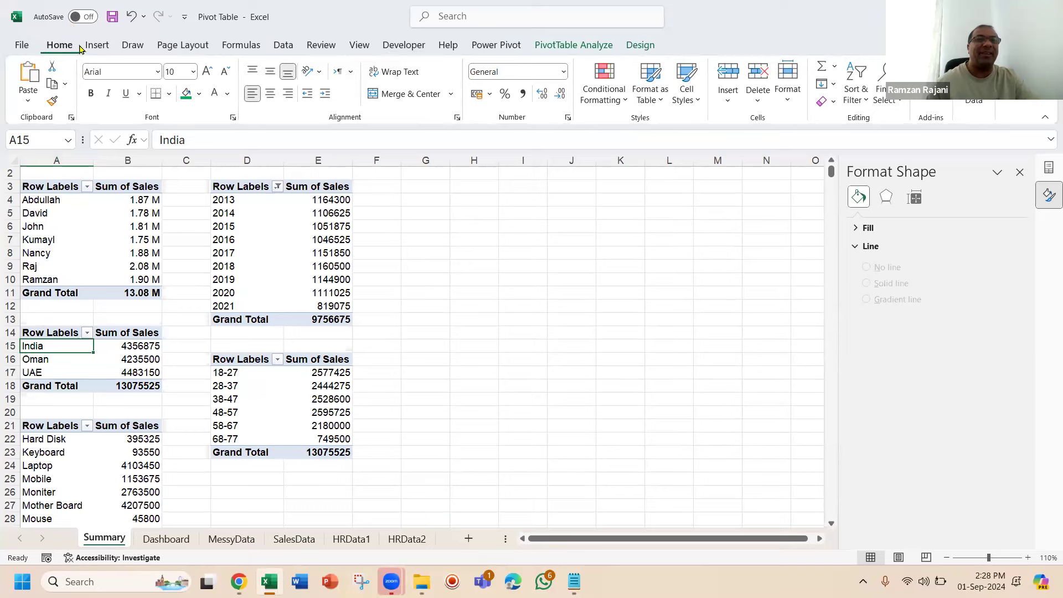
Step: Insert a 3-D pie PivotChart from the country PivotTable and move it clear of the year and age-group PivotTables
click(98, 45)
click(417, 101)
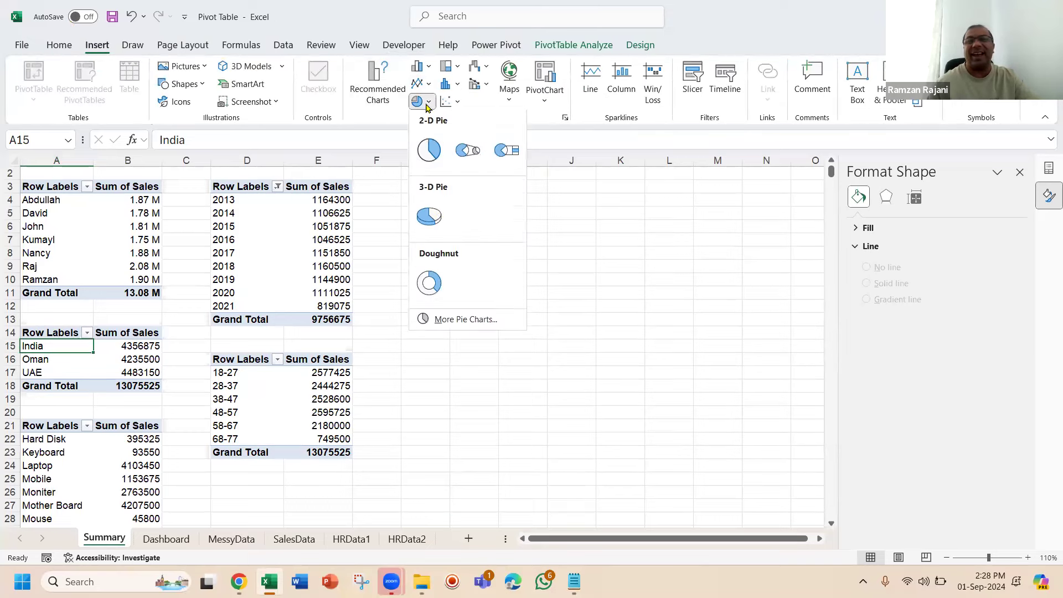
click(437, 215)
drag(484, 256, 634, 238)
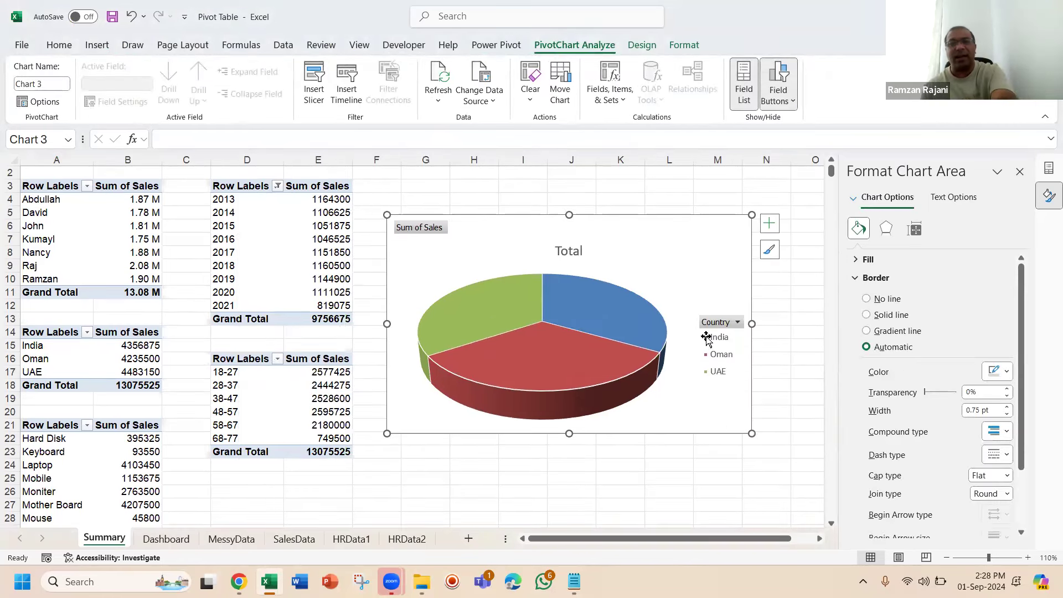
Step: Delete the legend from the country pie chart and hide all its field buttons
click(712, 354)
key(Delete)
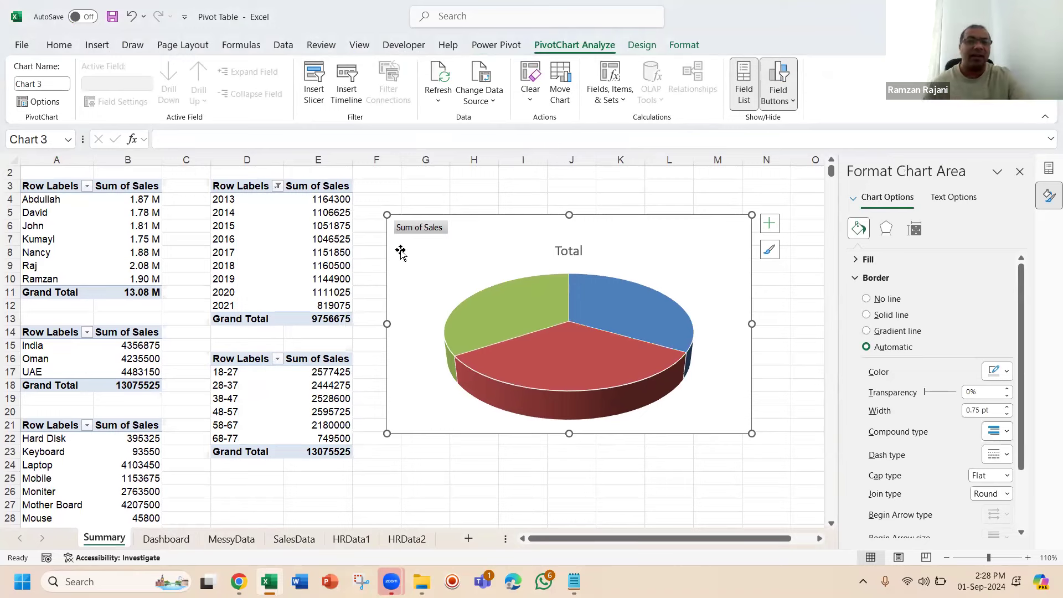
right_click(425, 231)
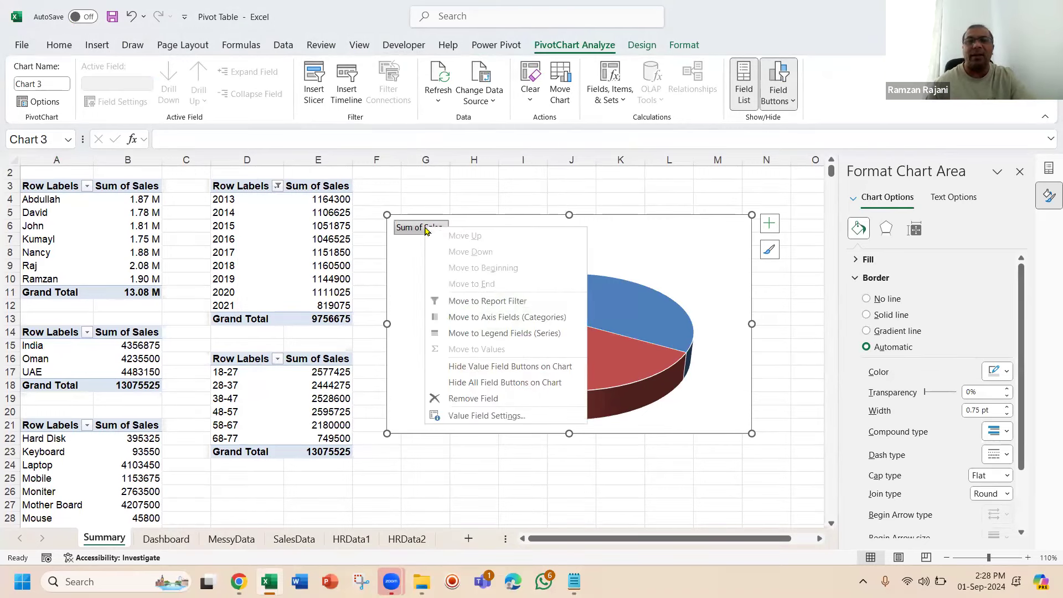
click(469, 382)
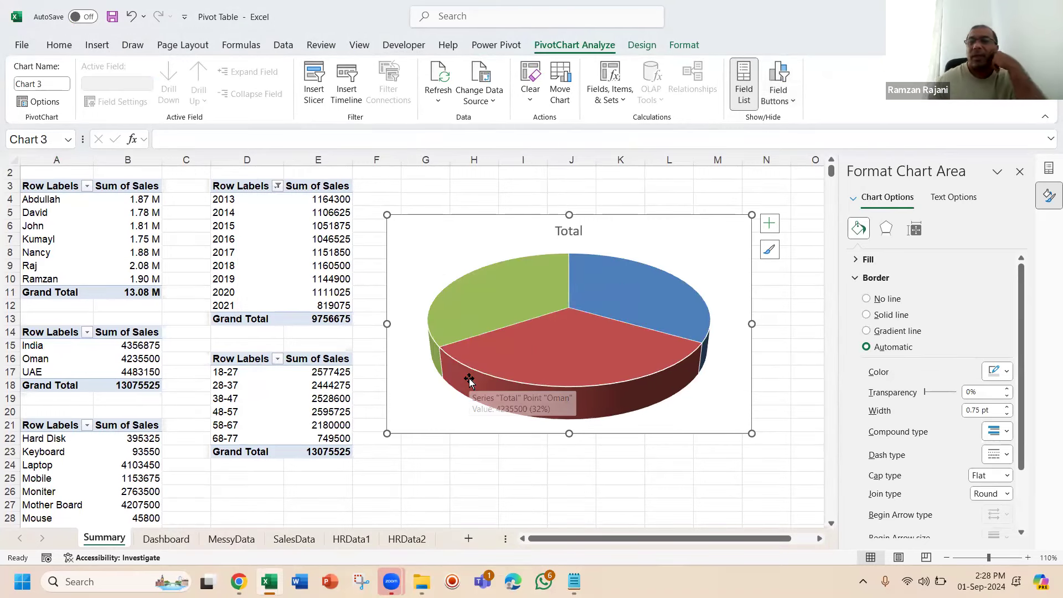
Step: Change the country pie chart's title to "Country Wise Sales"
click(561, 231)
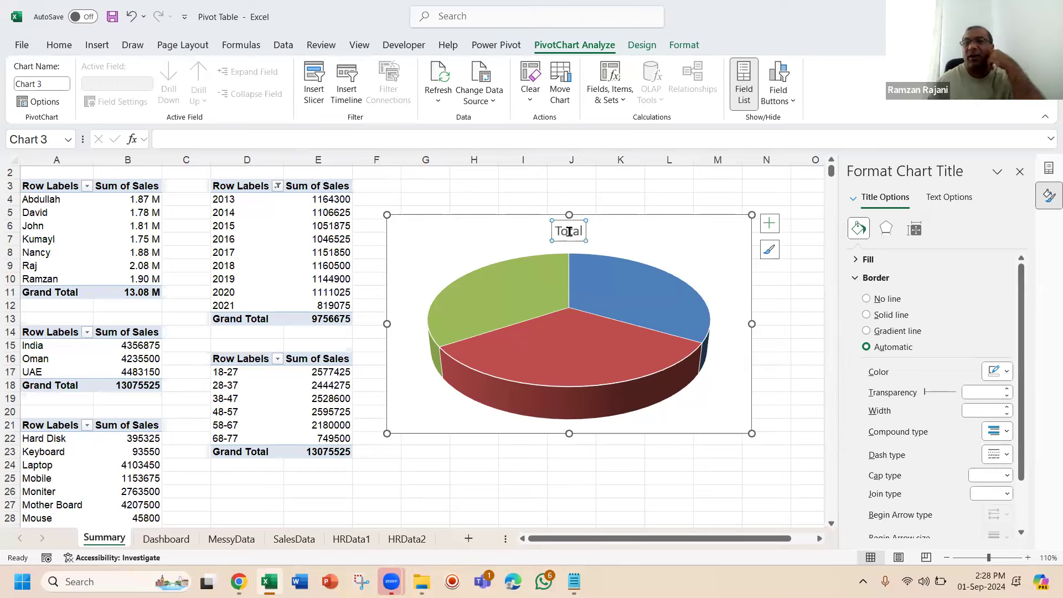
double_click(569, 232)
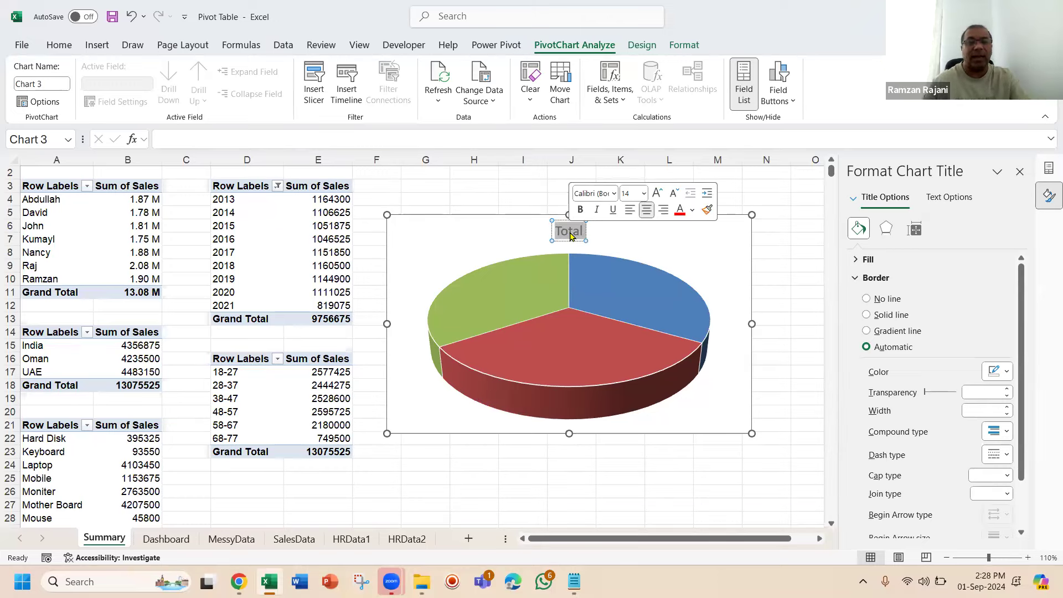
text(Country WIse Sa)
key(BackSpace)
key(BackSpace)
key(BackSpace)
key(BackSpace)
key(BackSpace)
key(BackSpace)
text(ise SAles)
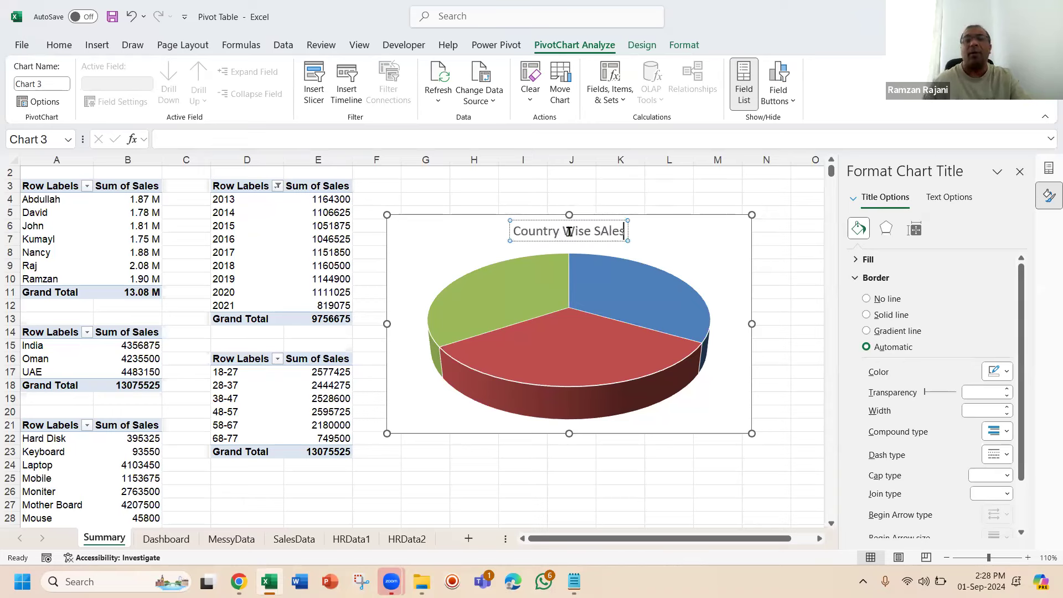
key(BackSpace)
text(a)
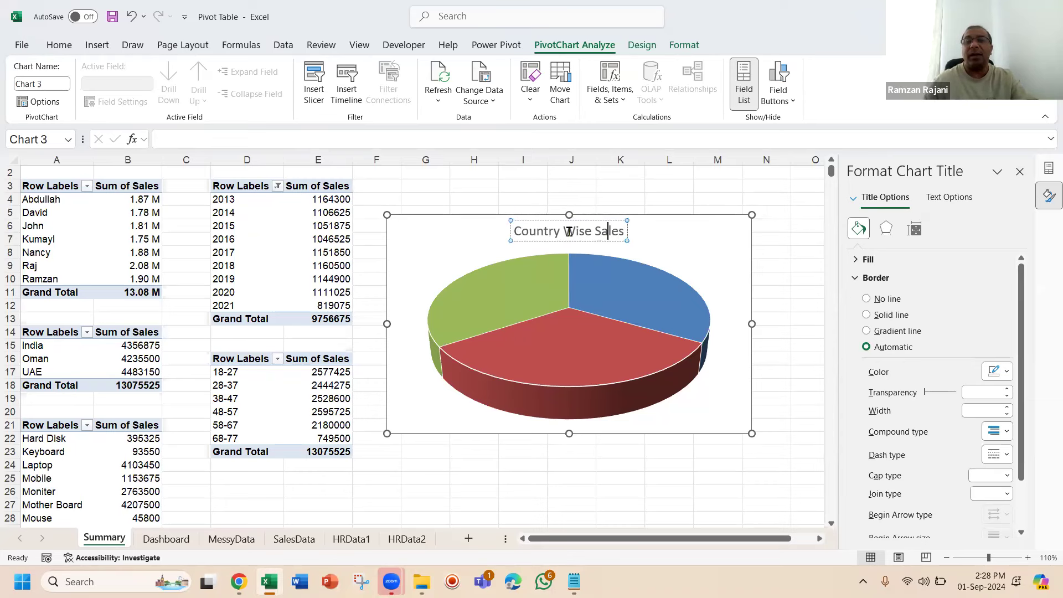
Step: Bring up the available commands for the country pie chart's data series
right_click(511, 283)
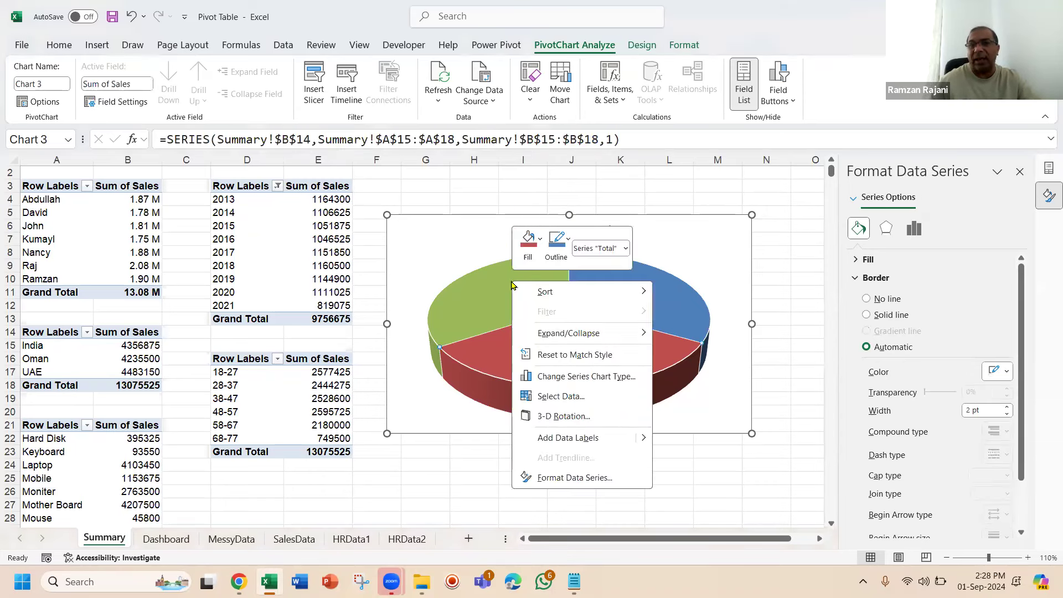
Step: Add data labels to the pie chart and make them show category name and percentage instead of value
click(573, 438)
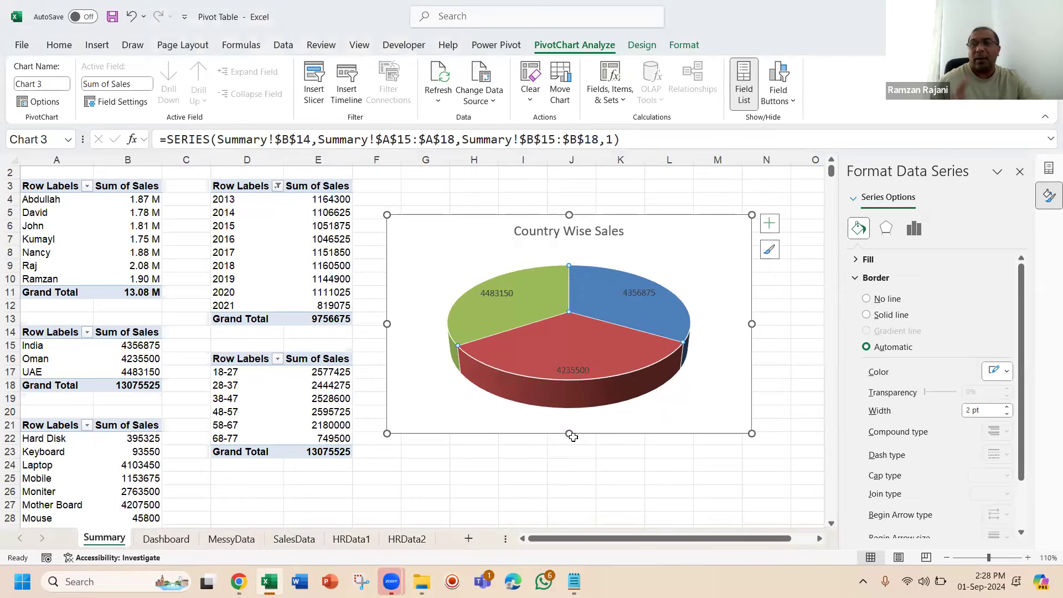
click(494, 295)
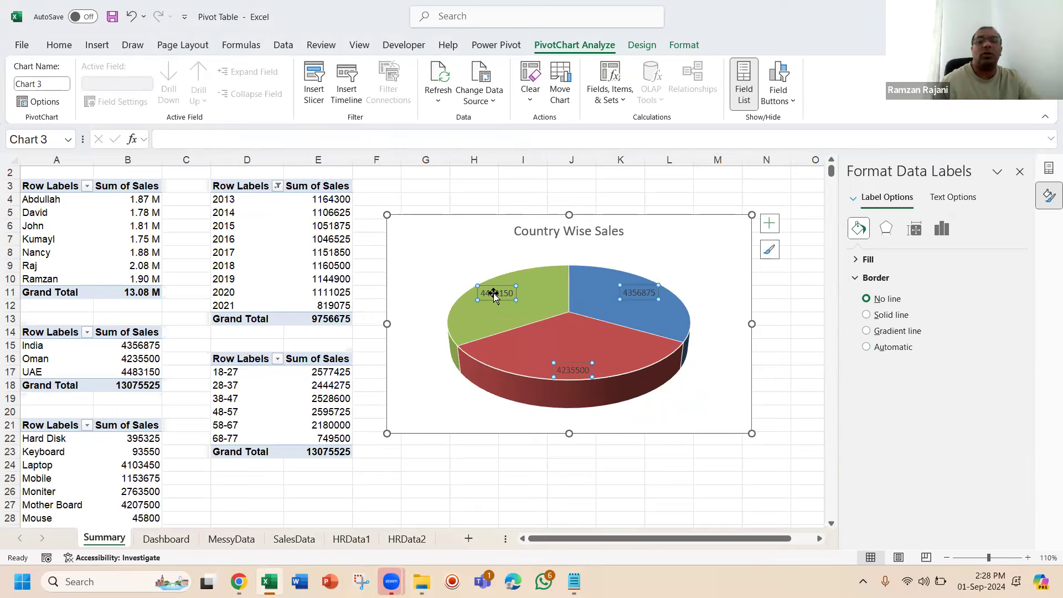
right_click(495, 296)
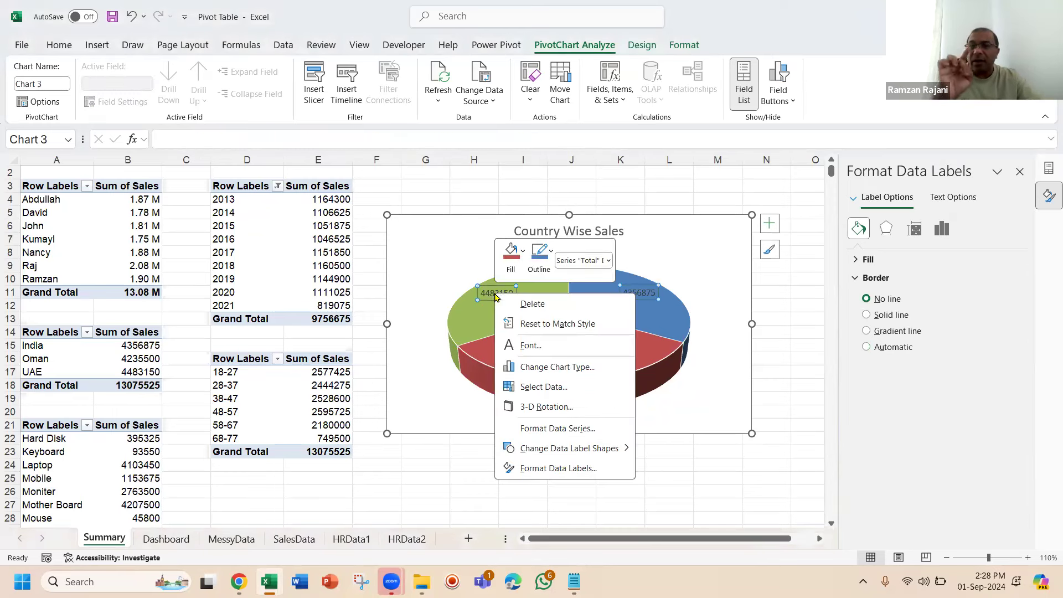
click(582, 467)
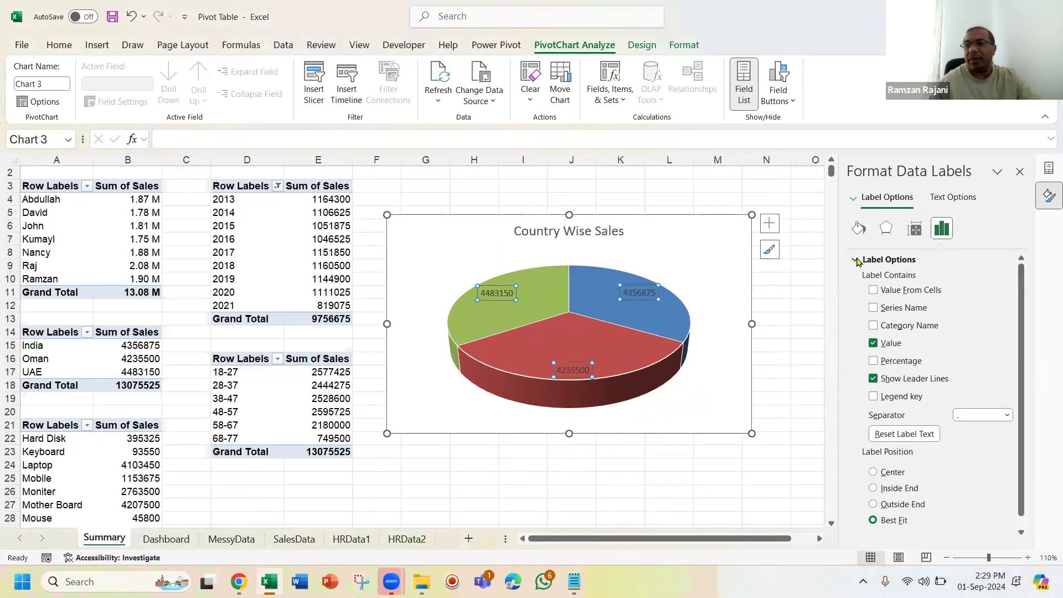
click(874, 361)
click(874, 344)
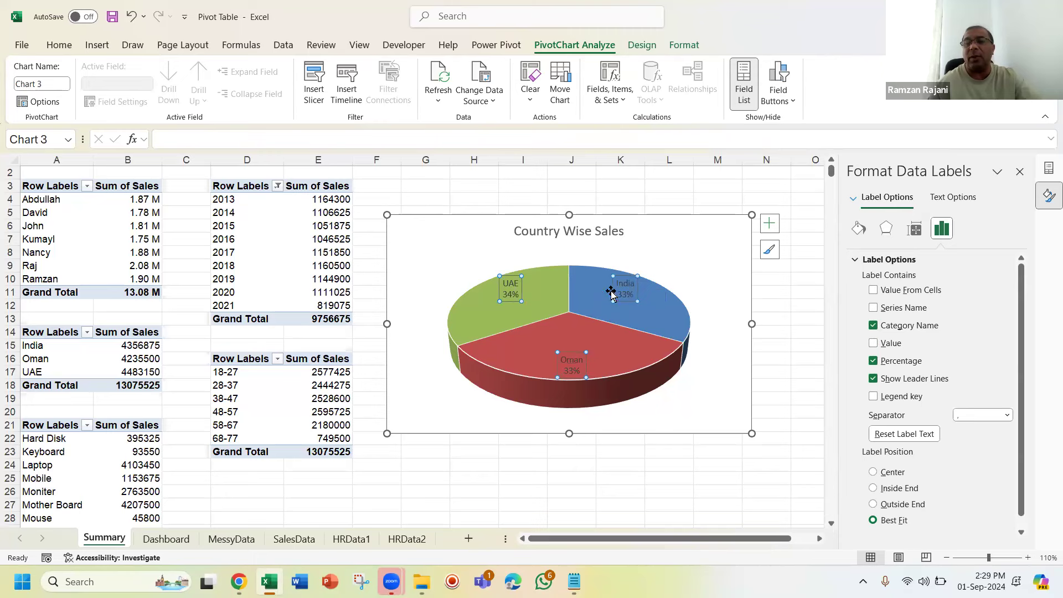
Step: Set the font color of the pie chart's data labels to white
click(59, 45)
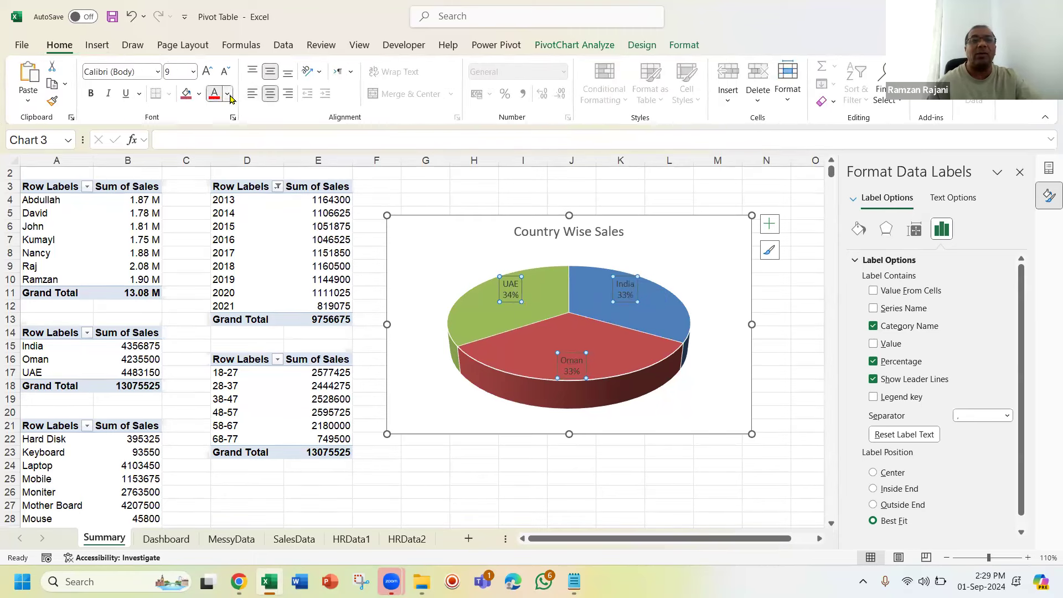
click(228, 95)
click(215, 181)
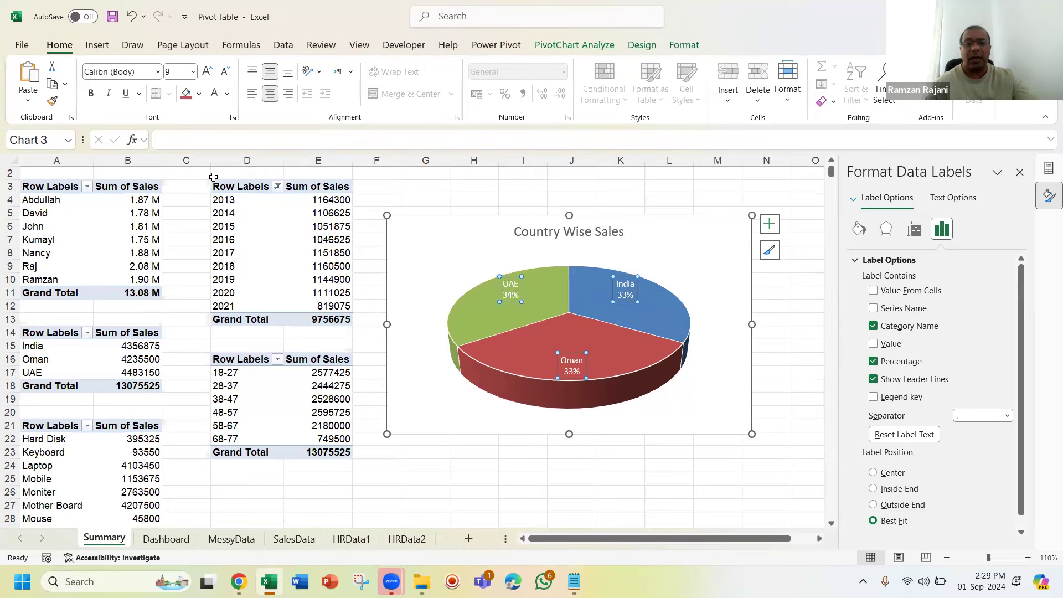
click(214, 177)
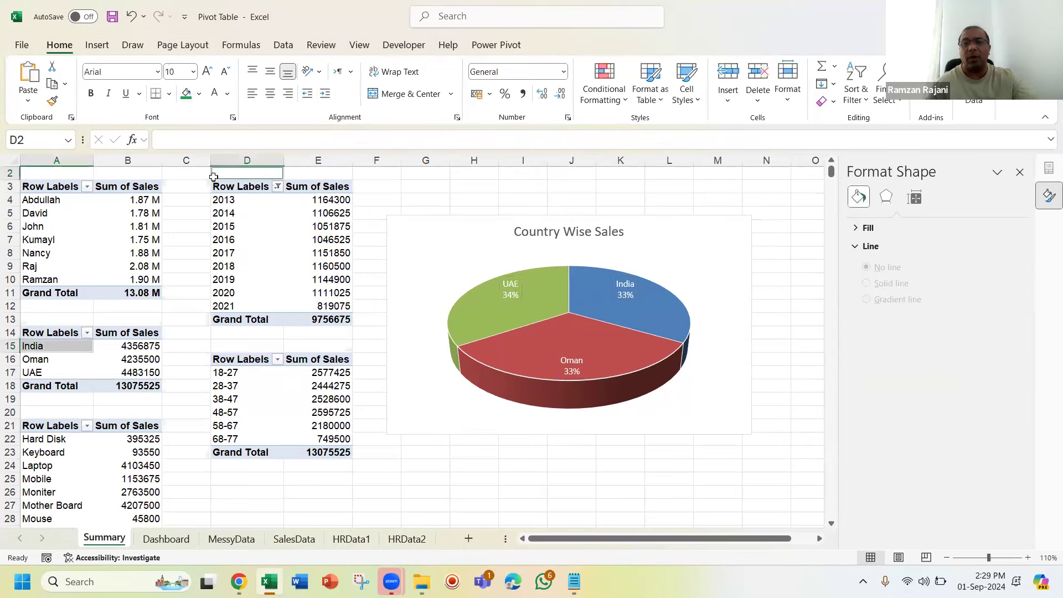
Step: Make the pie chart's data labels bold and enlarge their font to 10.5
click(505, 284)
key(ctrl+b)
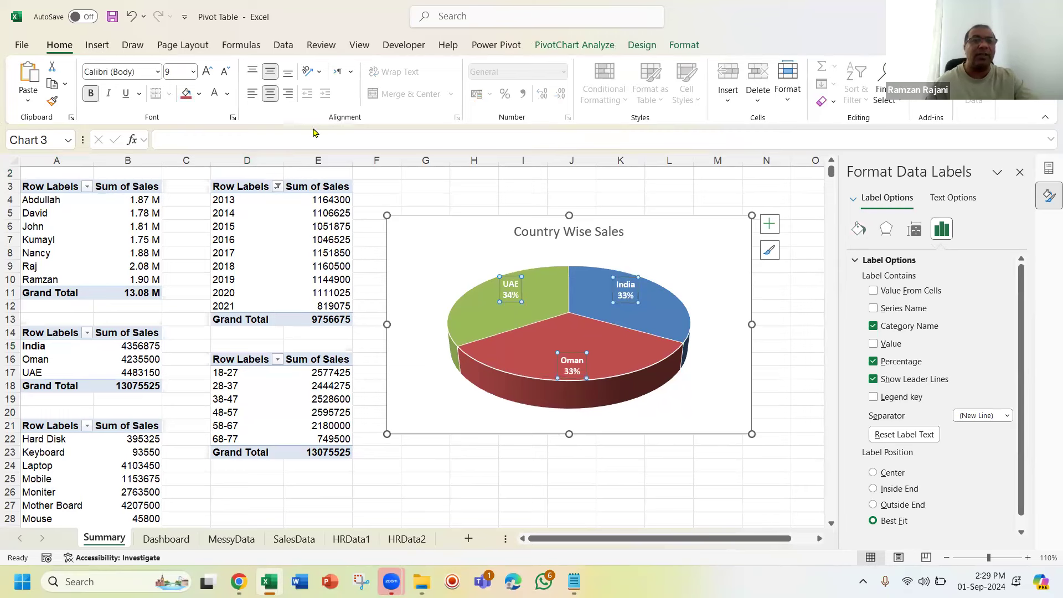
click(208, 72)
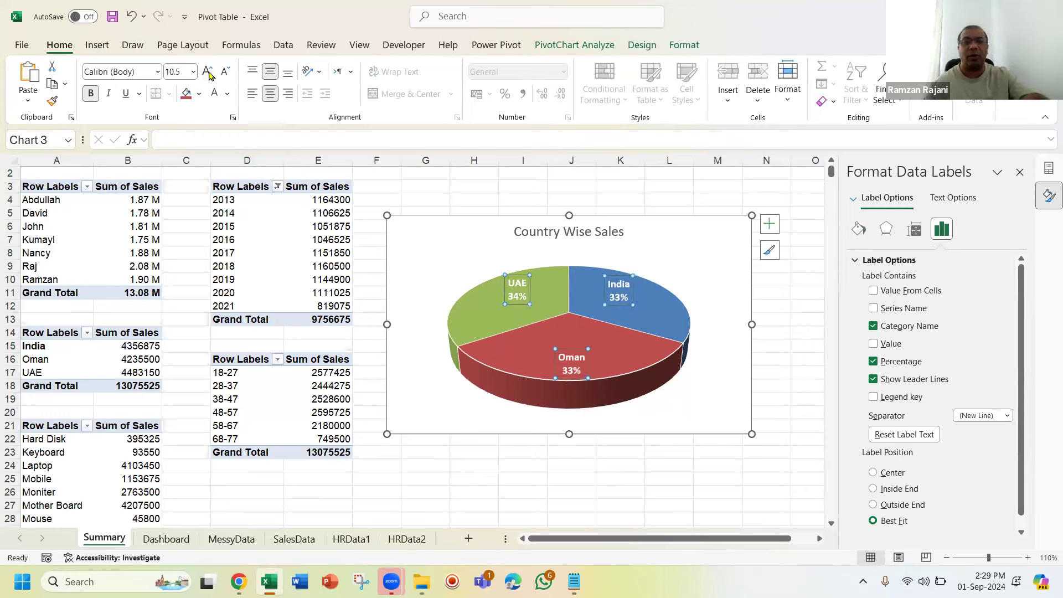
Step: Move the Country Wise Sales chart slightly up and left, and apply a shadow effect to its chart area
drag(479, 230, 464, 223)
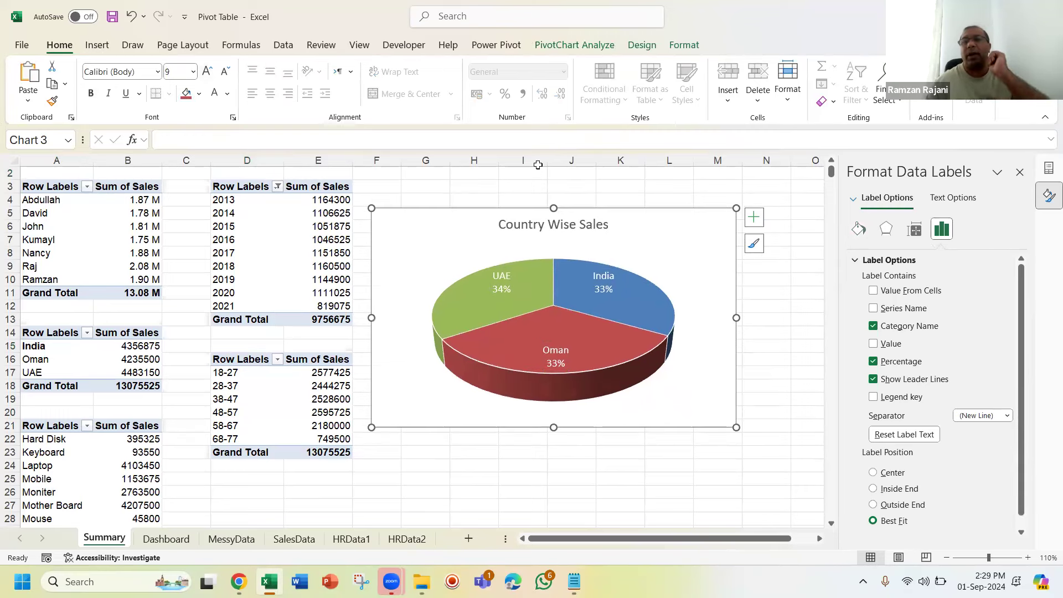
click(684, 45)
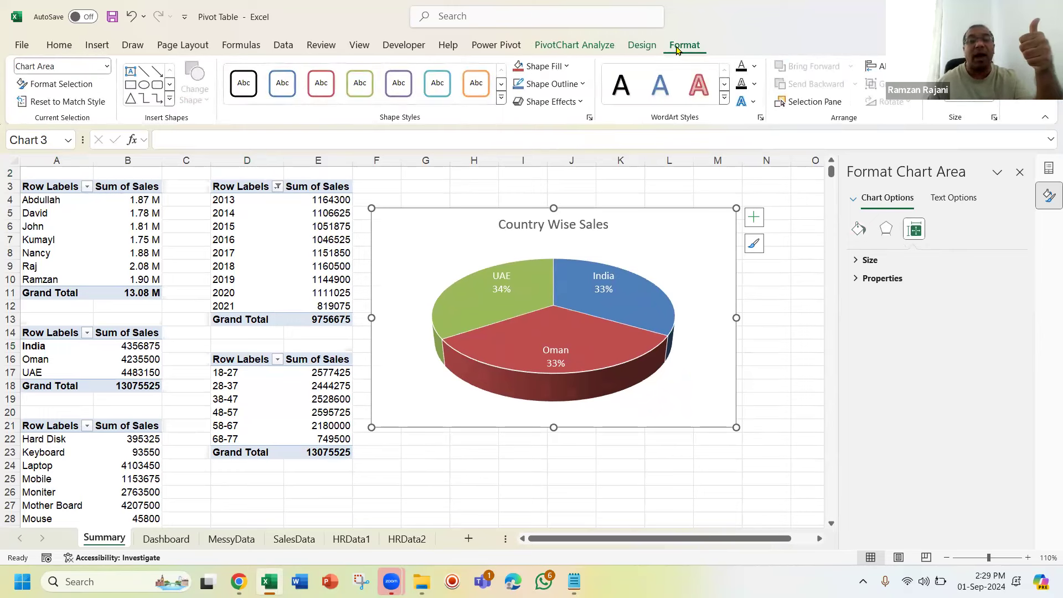
click(576, 103)
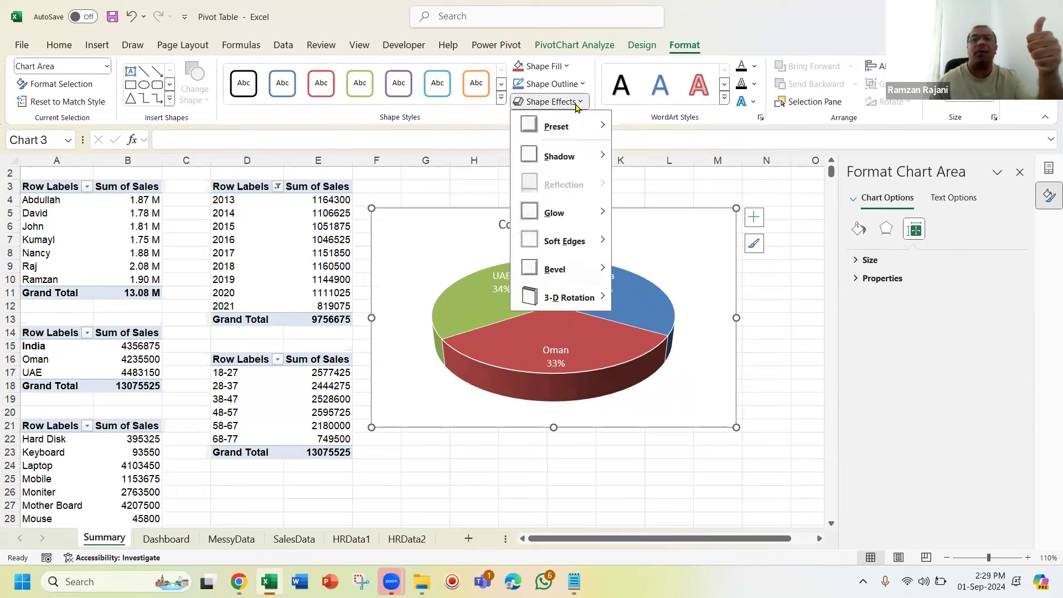
click(626, 173)
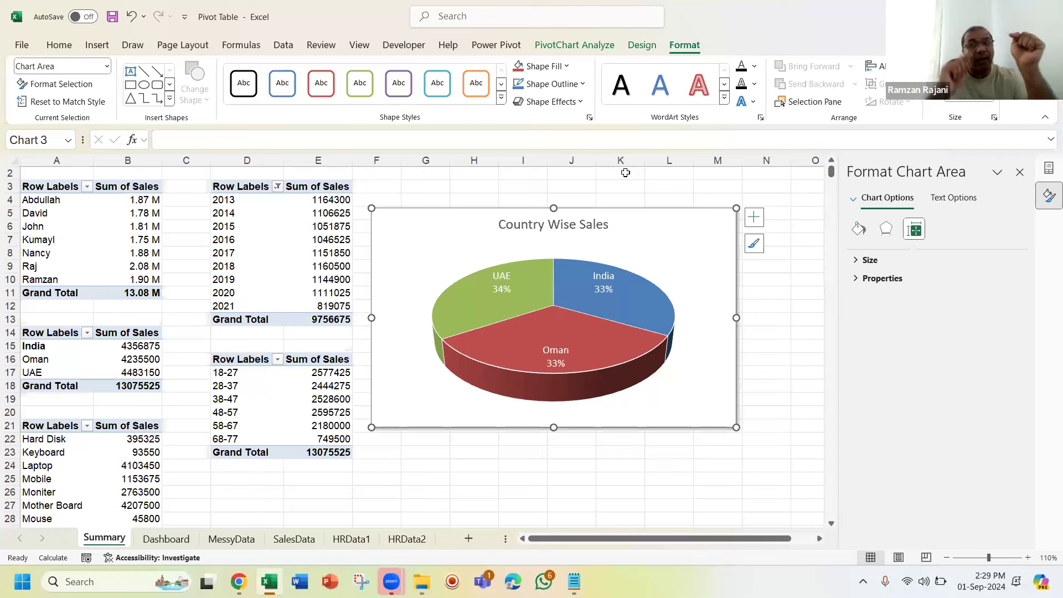
Step: Give the pie chart's area a solid line border with rounded corners
click(861, 236)
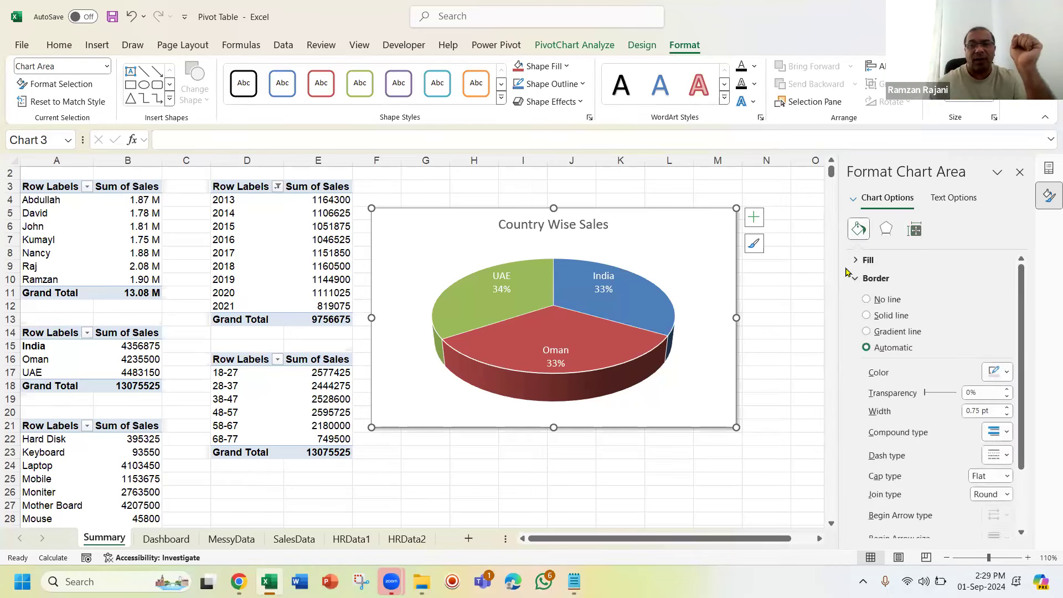
click(892, 316)
drag(1019, 335, 1021, 394)
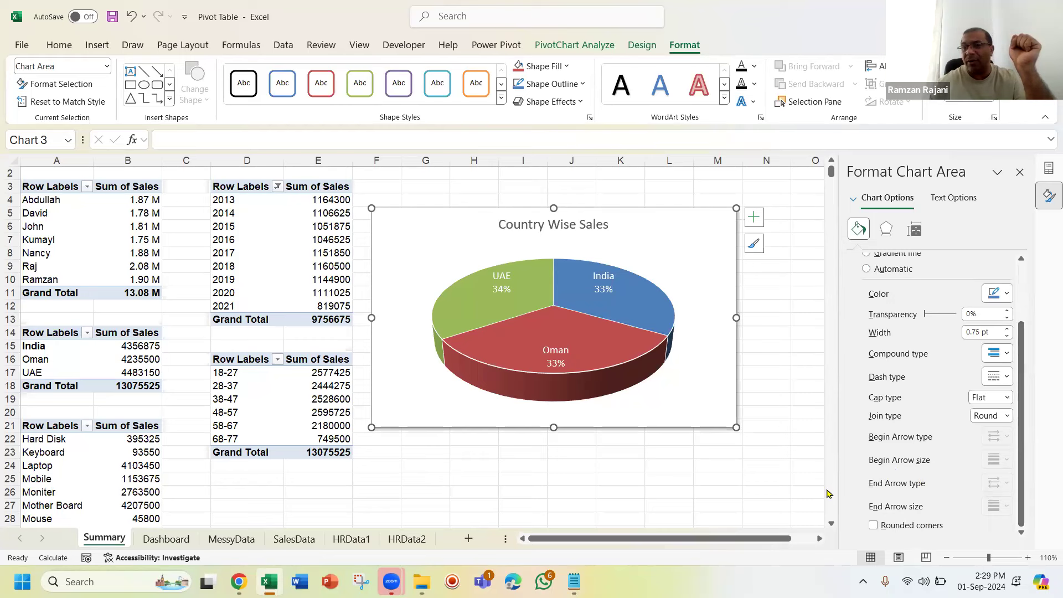
click(892, 527)
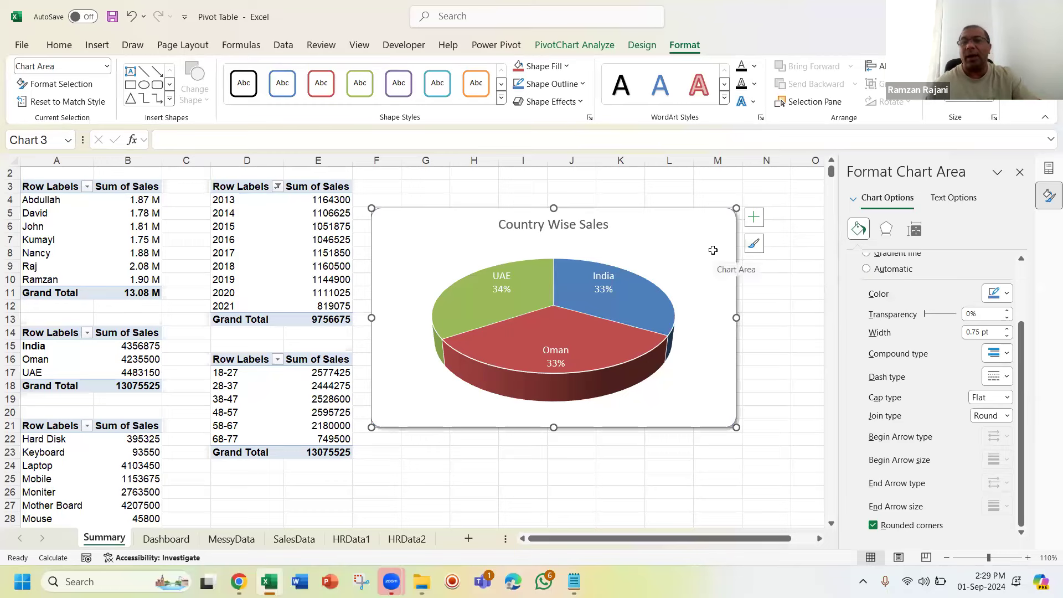
Step: Move the Country Wise Sales chart to the Dashboard sheet, shrink it and place it to the right of the column chart
key(Delete)
click(183, 538)
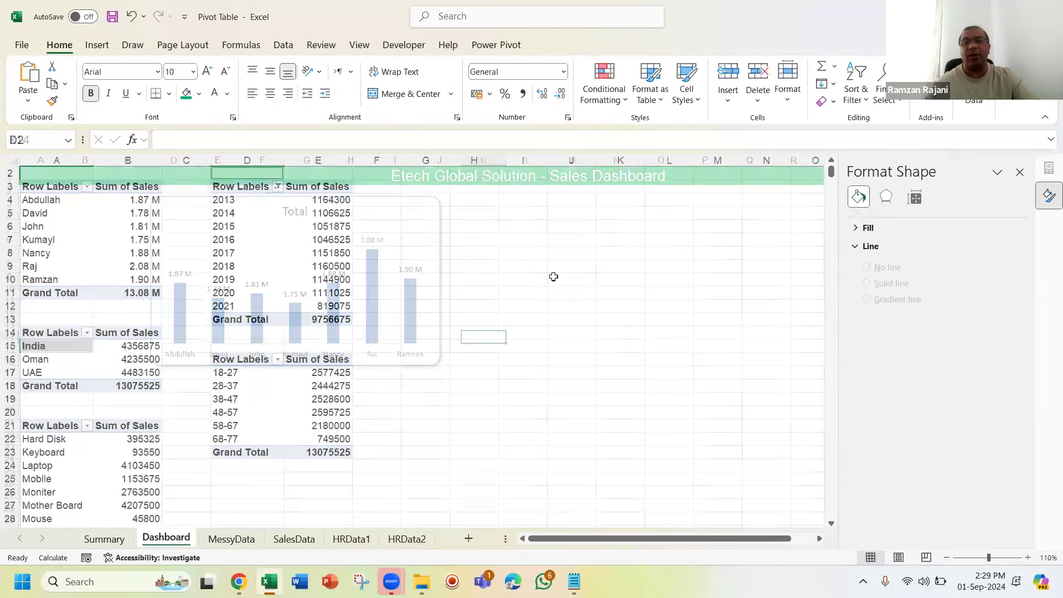
key(ctrl+v)
drag(522, 343, 211, 206)
drag(482, 395, 355, 296)
drag(400, 339, 441, 367)
drag(393, 225, 701, 224)
Step: Check the column chart's size and set the pie chart's height to match it
click(334, 218)
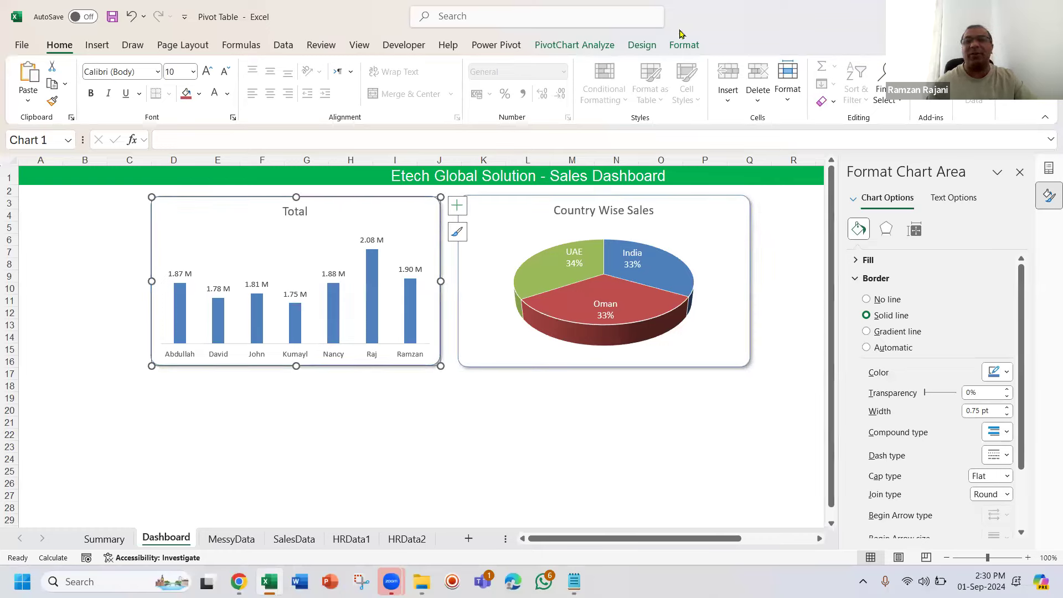
click(682, 47)
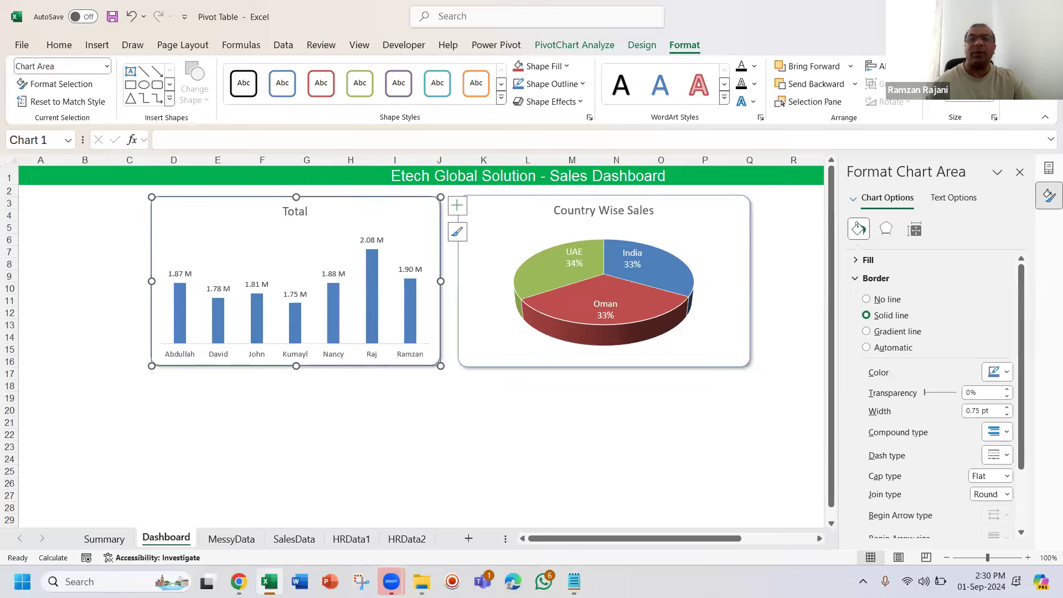
click(707, 214)
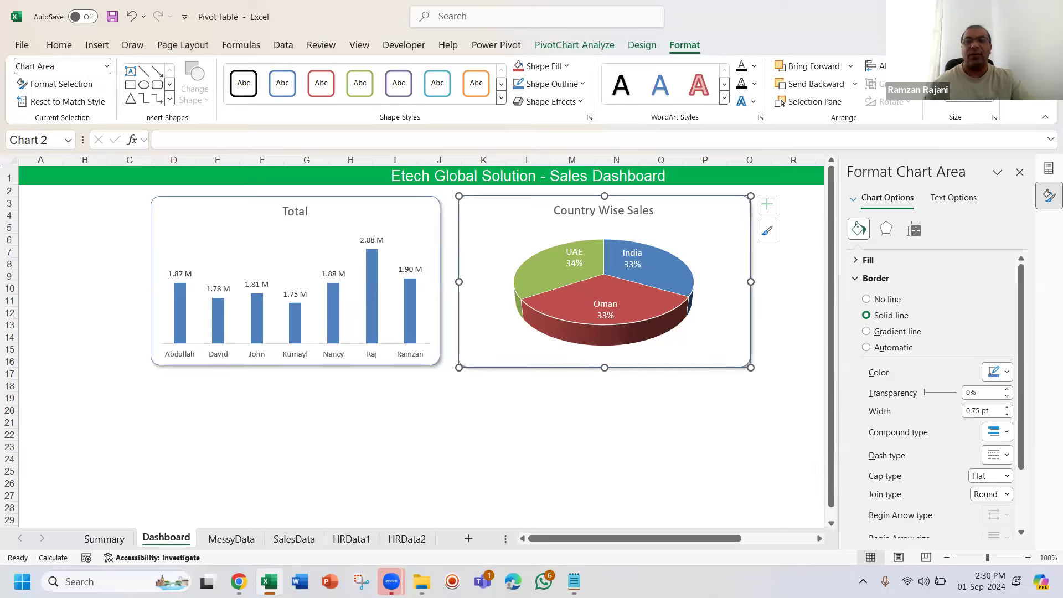
click(990, 76)
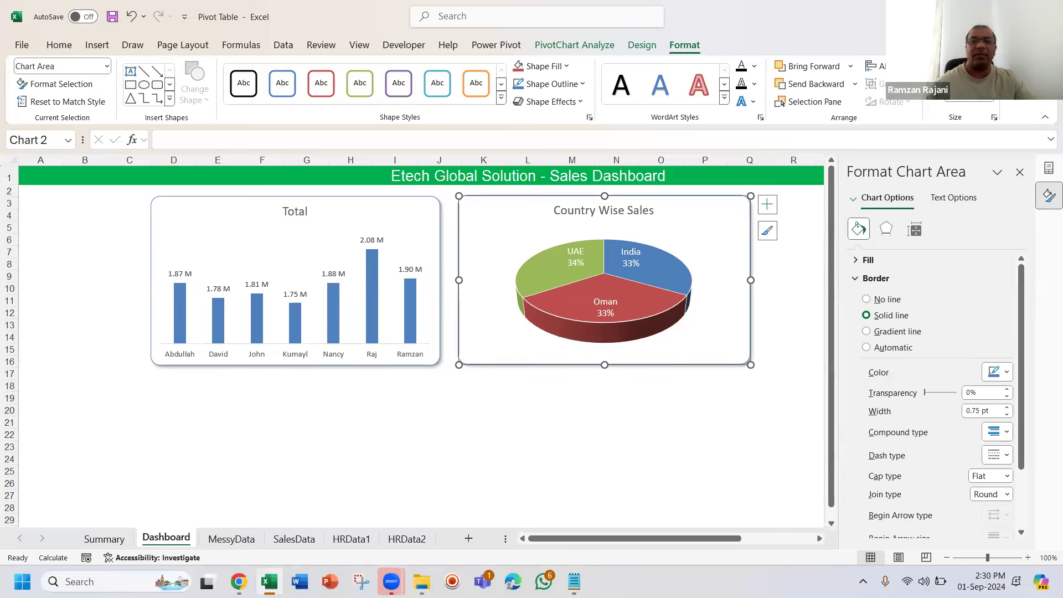
Step: Check the column chart's size again and enter a new width for the pie chart
click(421, 220)
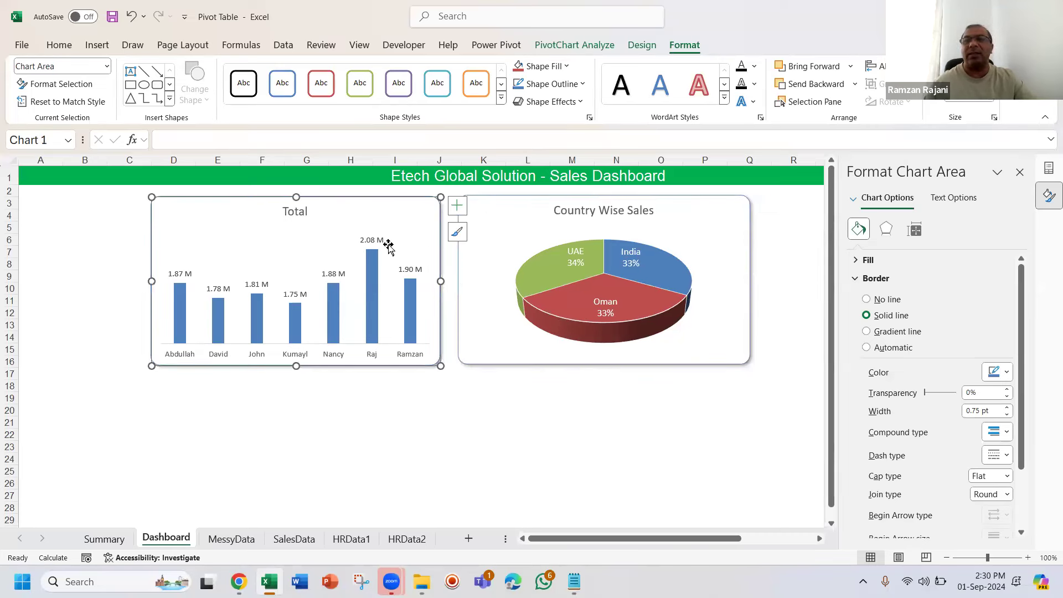
click(711, 220)
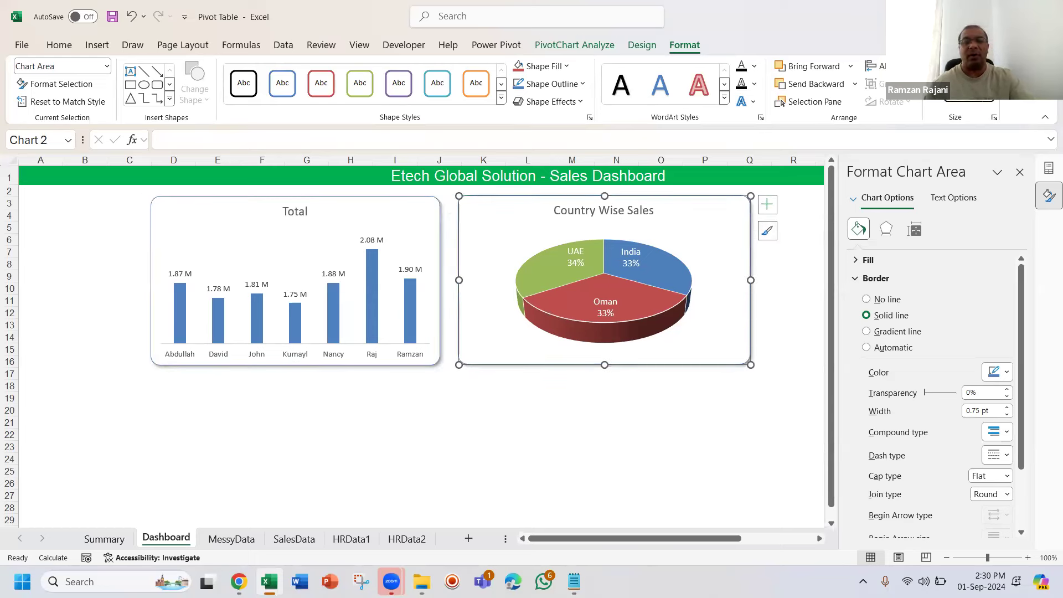
key(Return)
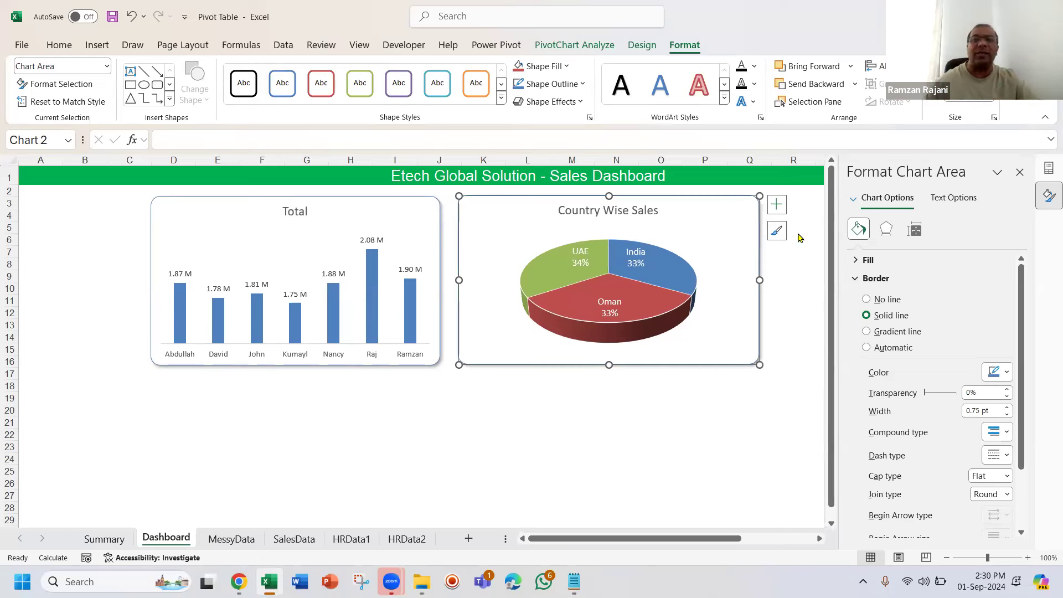
Step: Nudge the pie chart slightly left, and close the chart formatting and field panes
click(1020, 173)
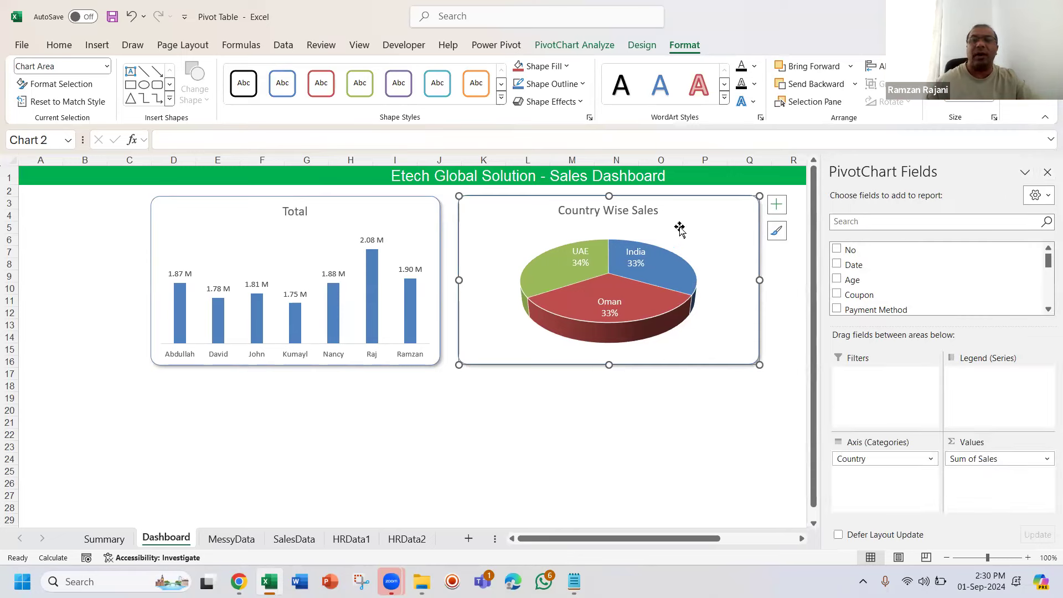
drag(680, 228, 679, 228)
click(1047, 172)
click(882, 399)
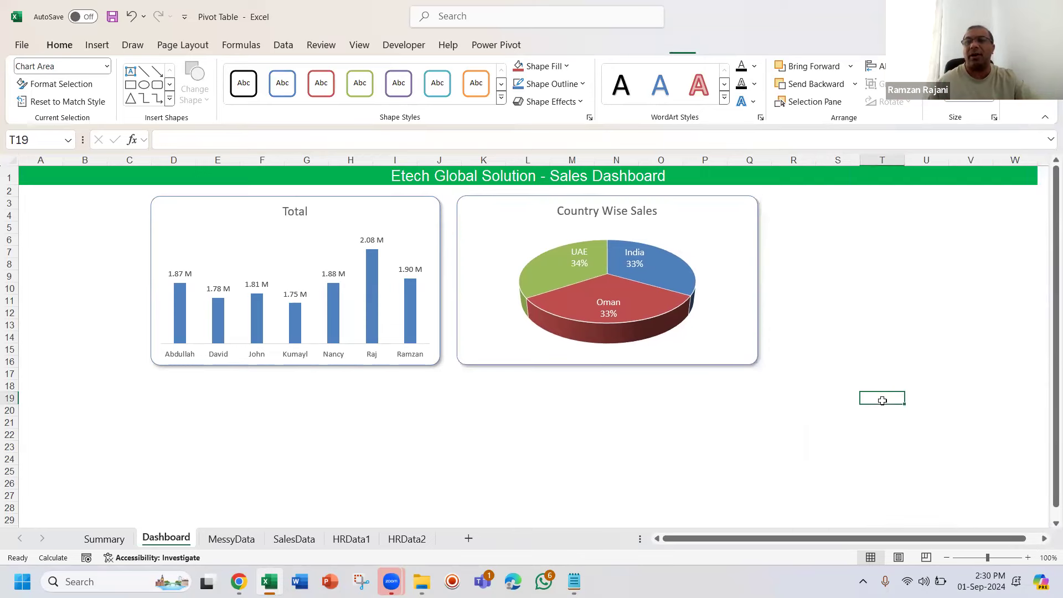
Step: Insert a 2-D clustered bar chart from the age group pivot table on the Summary sheet and position it beside the tables
click(105, 539)
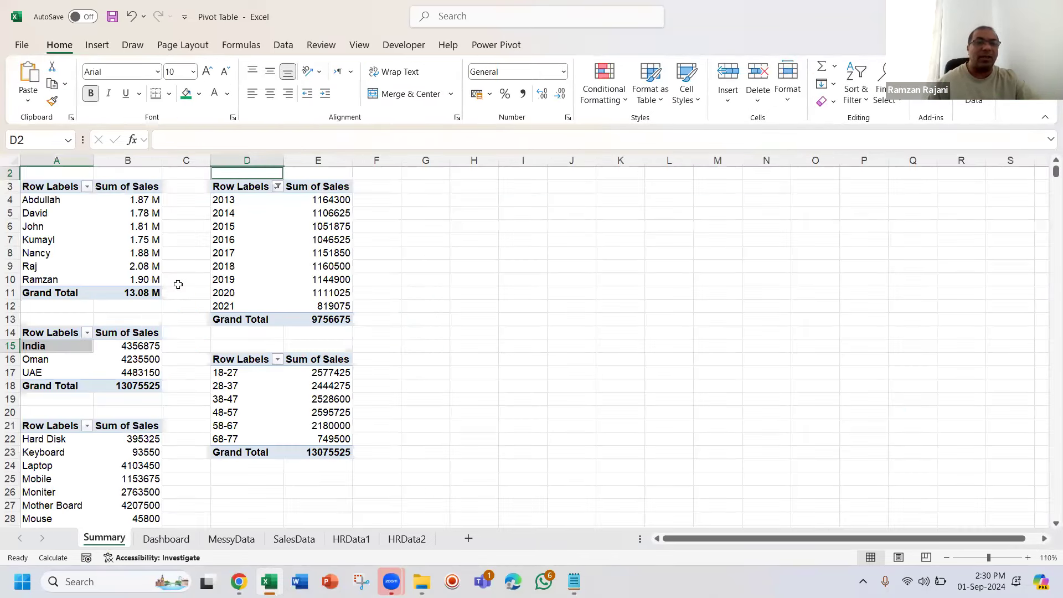
click(250, 374)
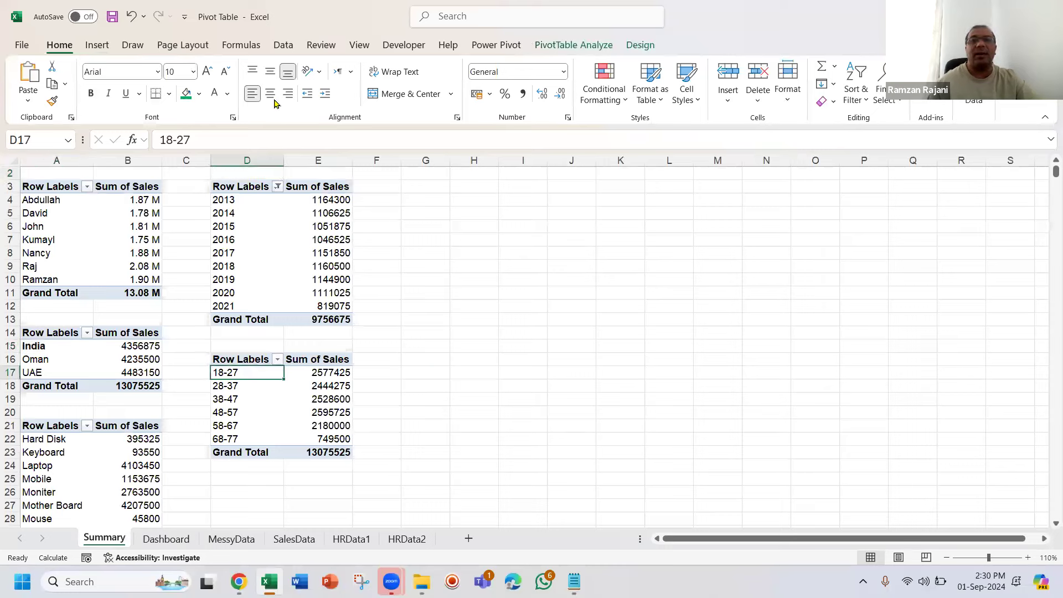
click(97, 46)
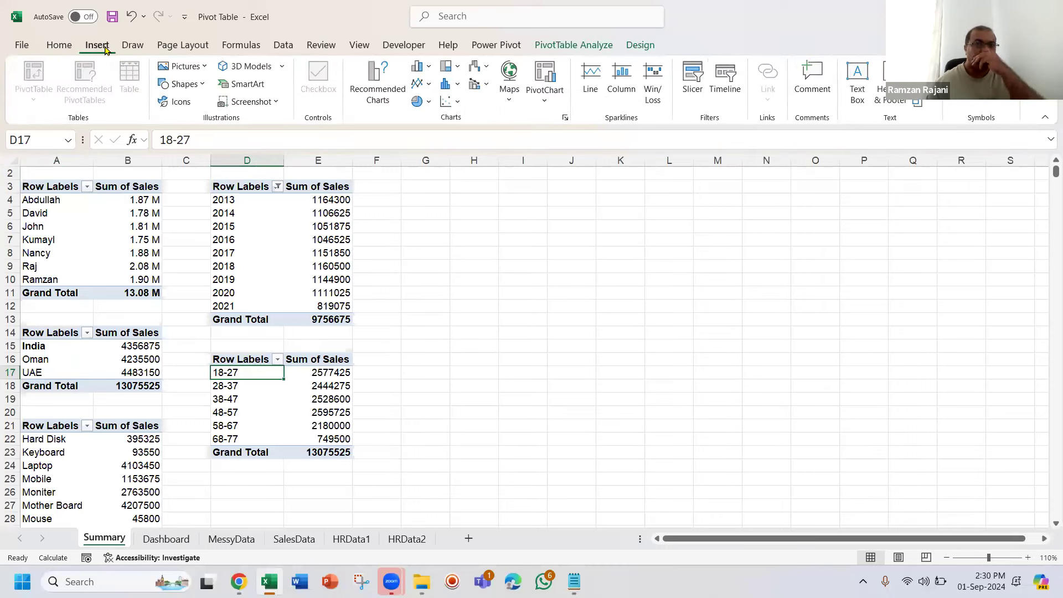
click(425, 67)
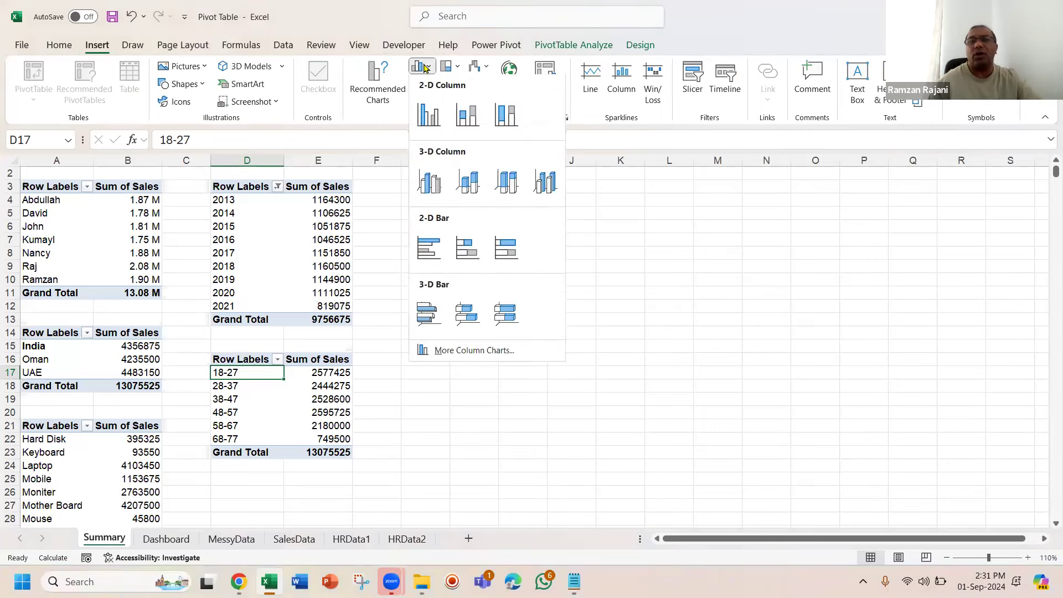
click(432, 250)
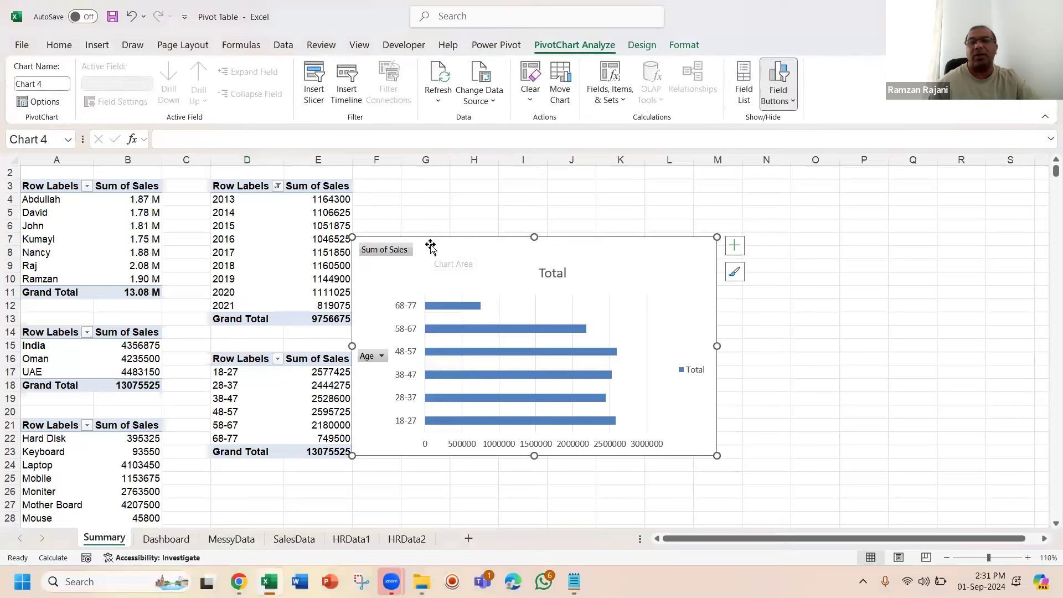
drag(457, 254, 475, 237)
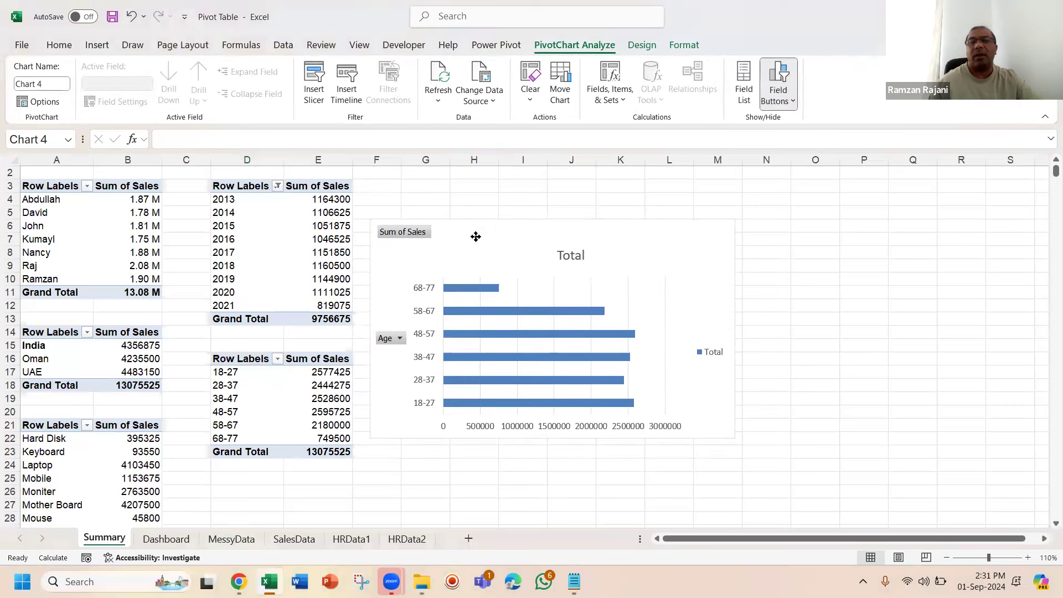
Step: Remove the legend and the vertical gridlines from the age group bar chart
click(711, 357)
key(Delete)
click(664, 311)
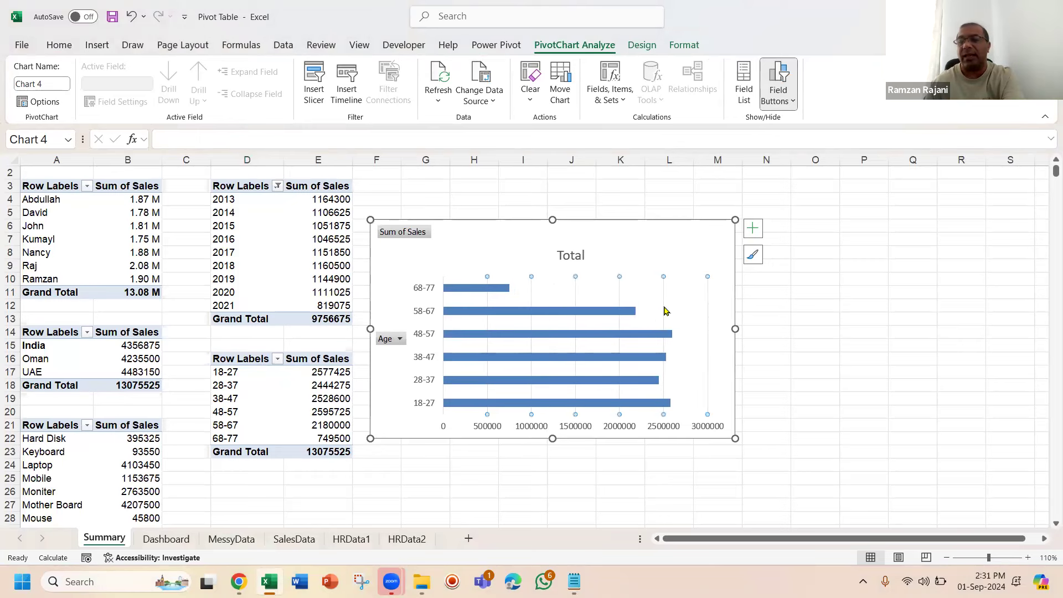
key(Delete)
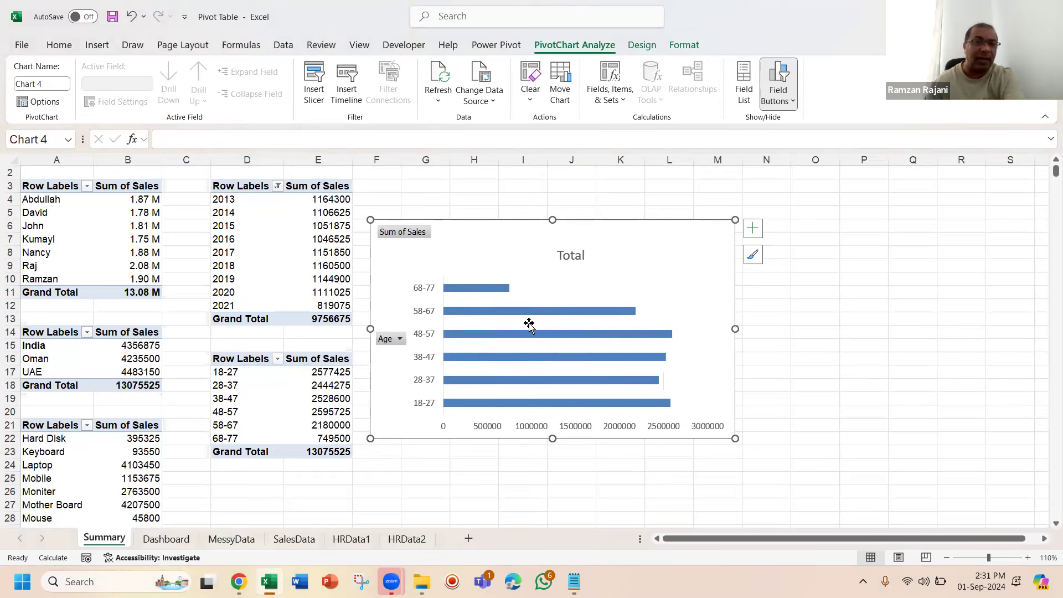
Step: Hide all field buttons on the age group bar chart and narrow the chart to end within column K
right_click(397, 235)
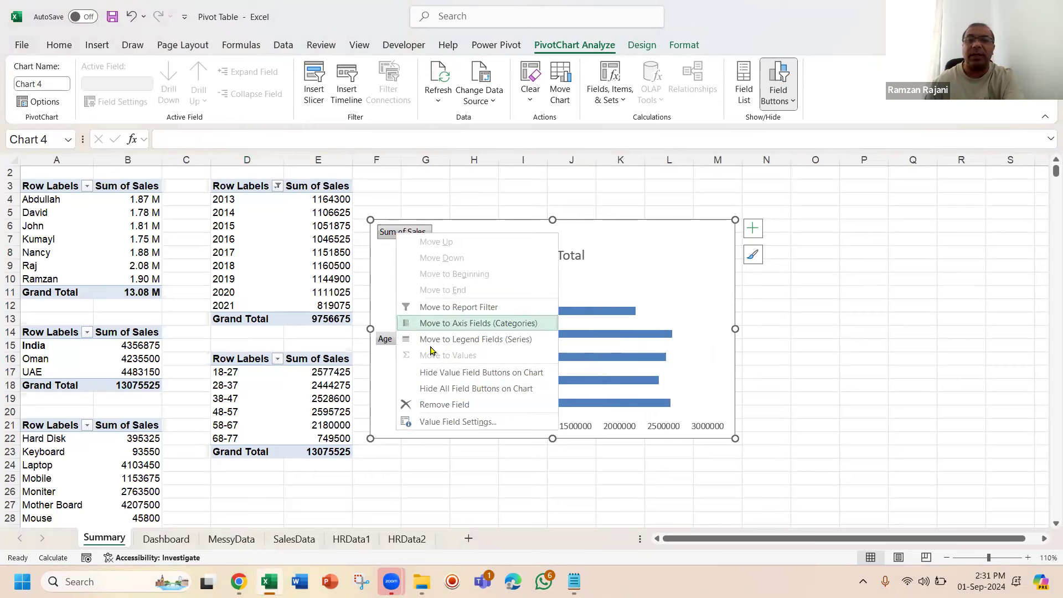
click(442, 386)
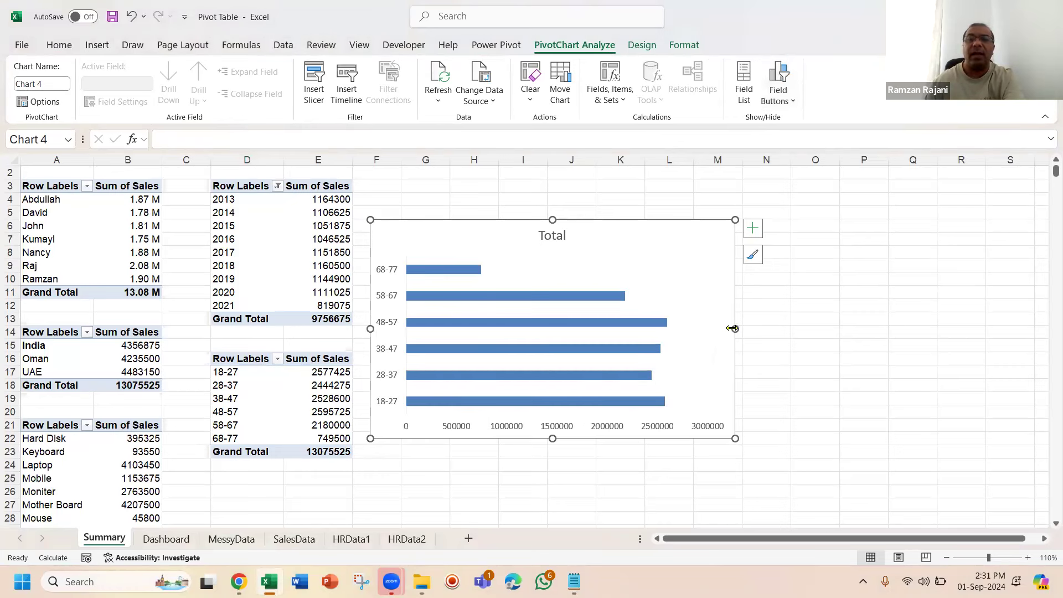
drag(735, 328, 645, 328)
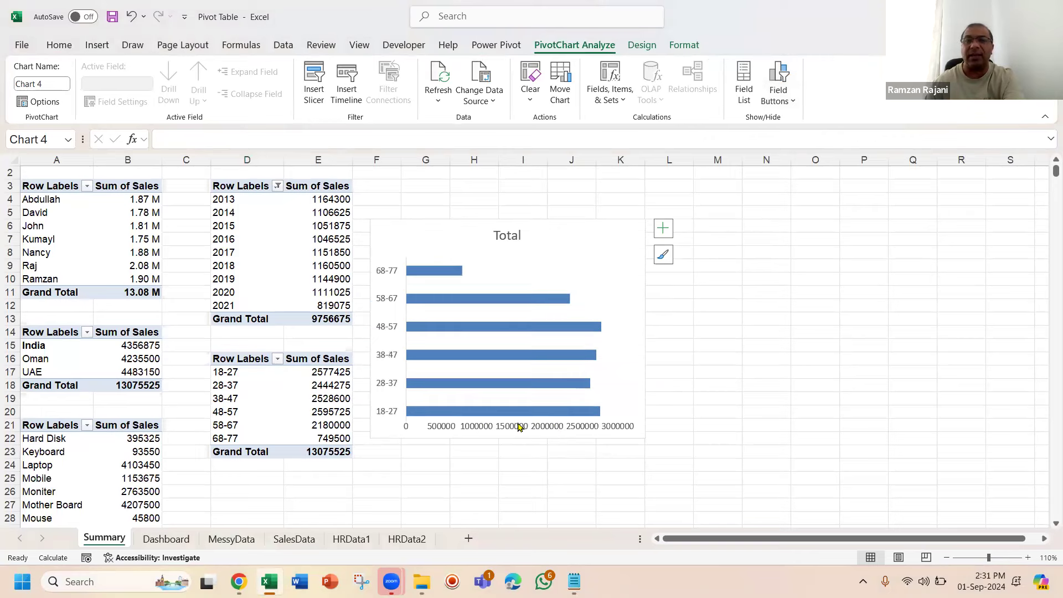
Step: Remove the horizontal value axis from the age group bar chart and add data labels to its bars
right_click(480, 302)
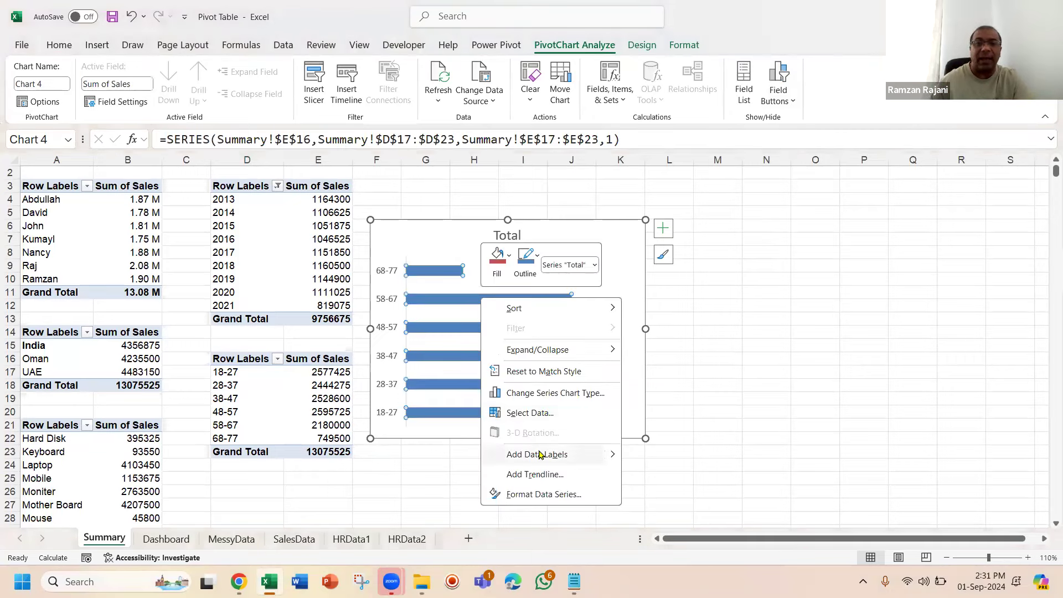
click(538, 454)
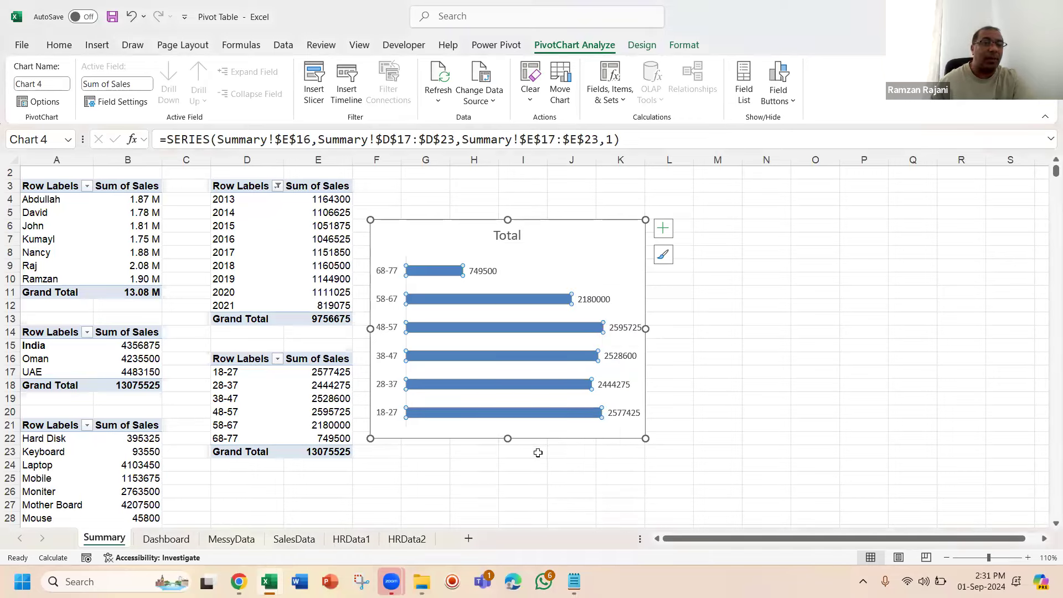
Step: Copy the millions number format from the salesperson pivot table to the sales values of the year, country and age group pivot tables
click(146, 230)
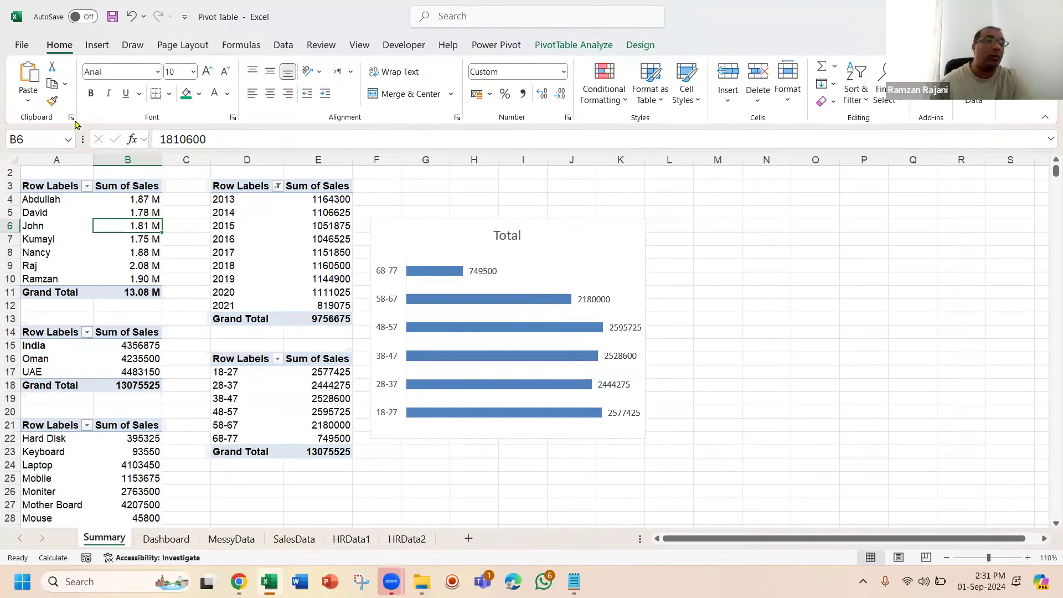
click(54, 100)
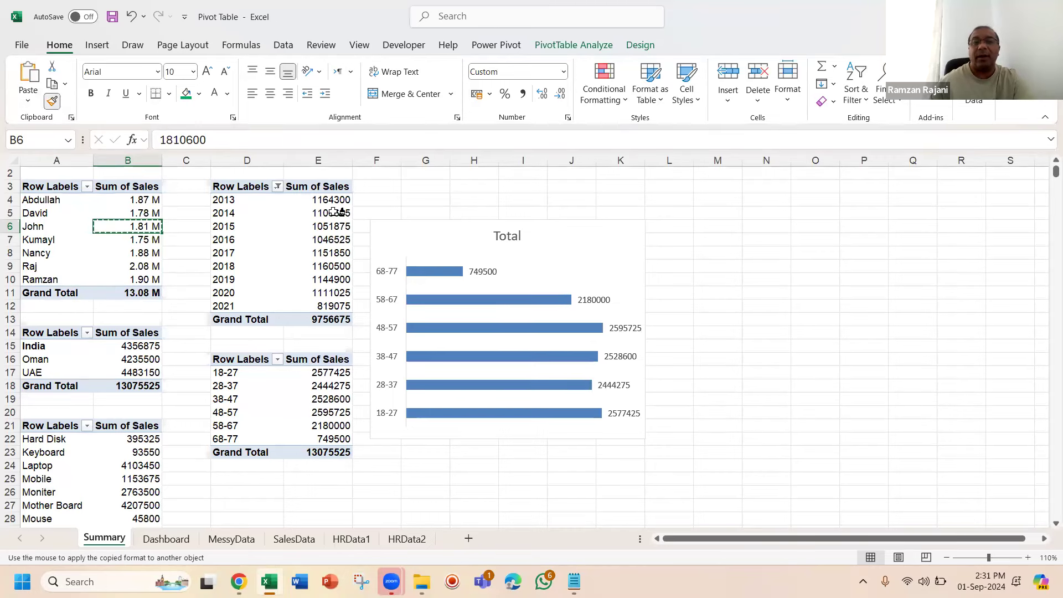
drag(338, 202, 331, 320)
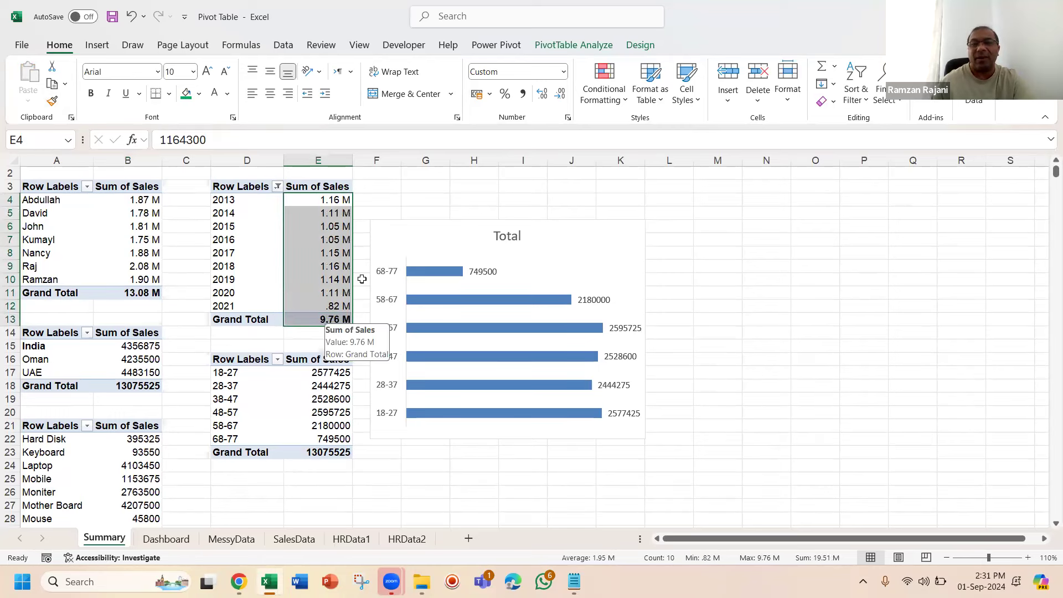
click(54, 104)
drag(145, 345, 146, 386)
drag(325, 372, 329, 452)
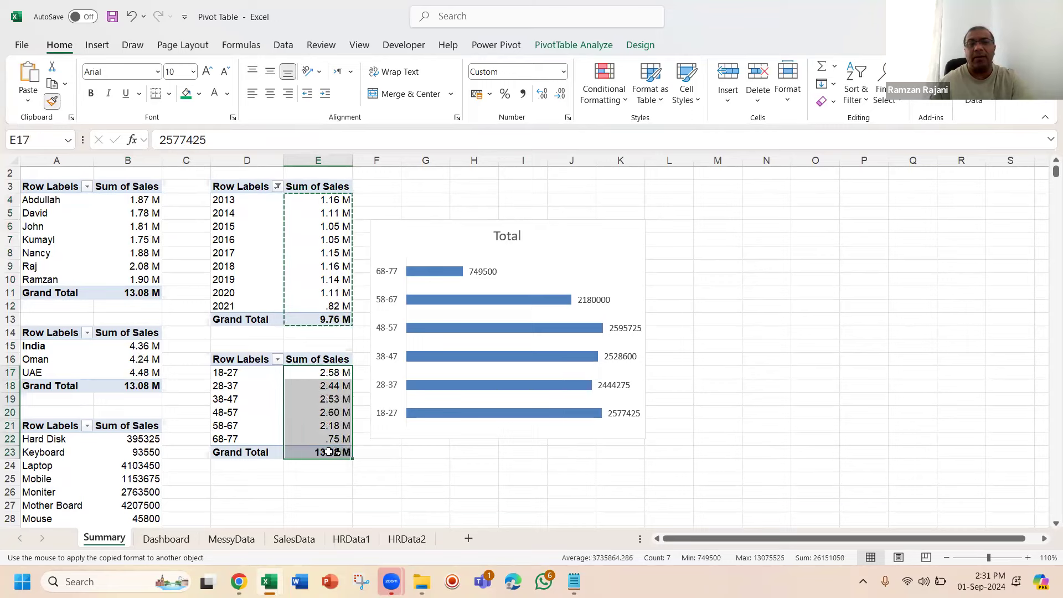
key(Escape)
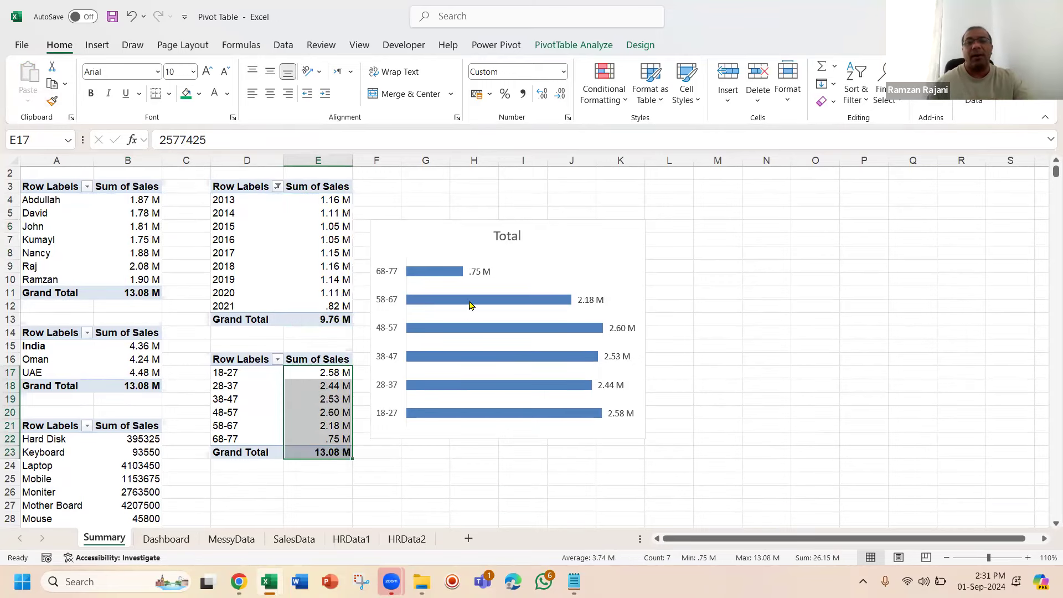
Step: Narrow the age group bar chart further to end within column J and apply a shadow effect to its chart area
click(556, 243)
drag(647, 329, 607, 329)
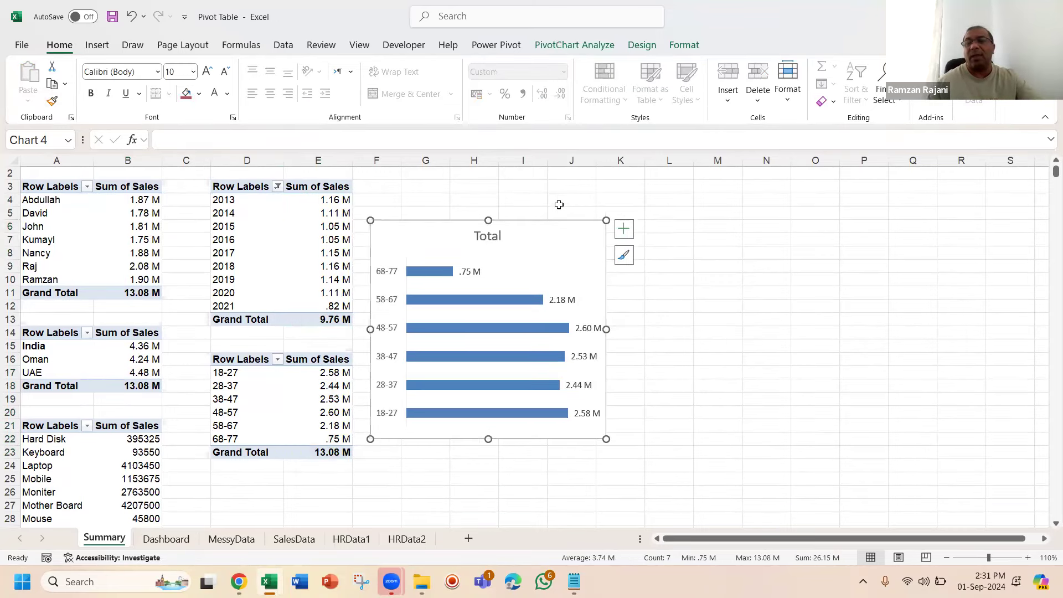
click(683, 45)
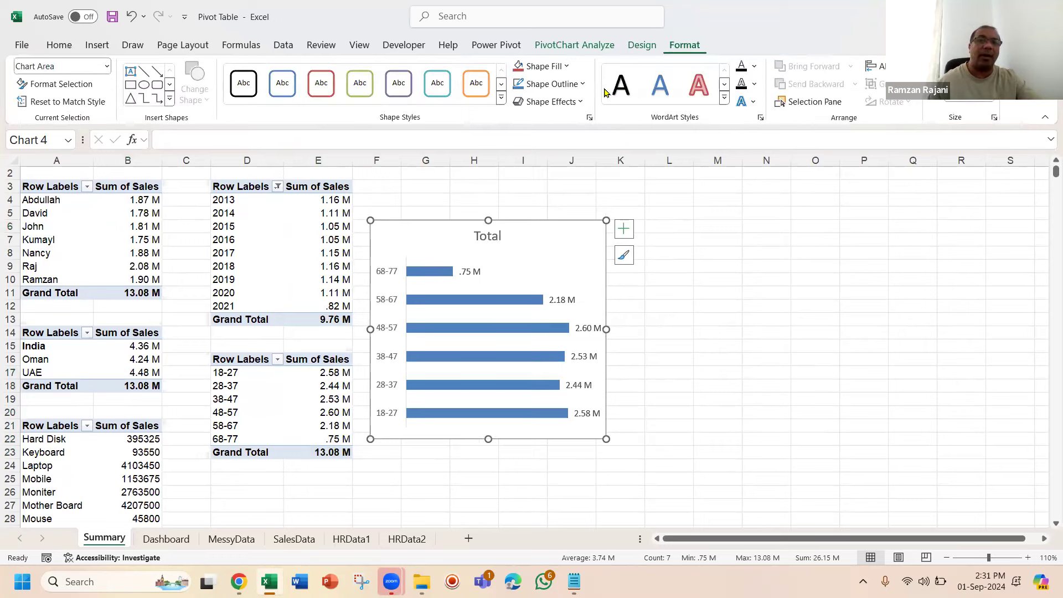
click(566, 102)
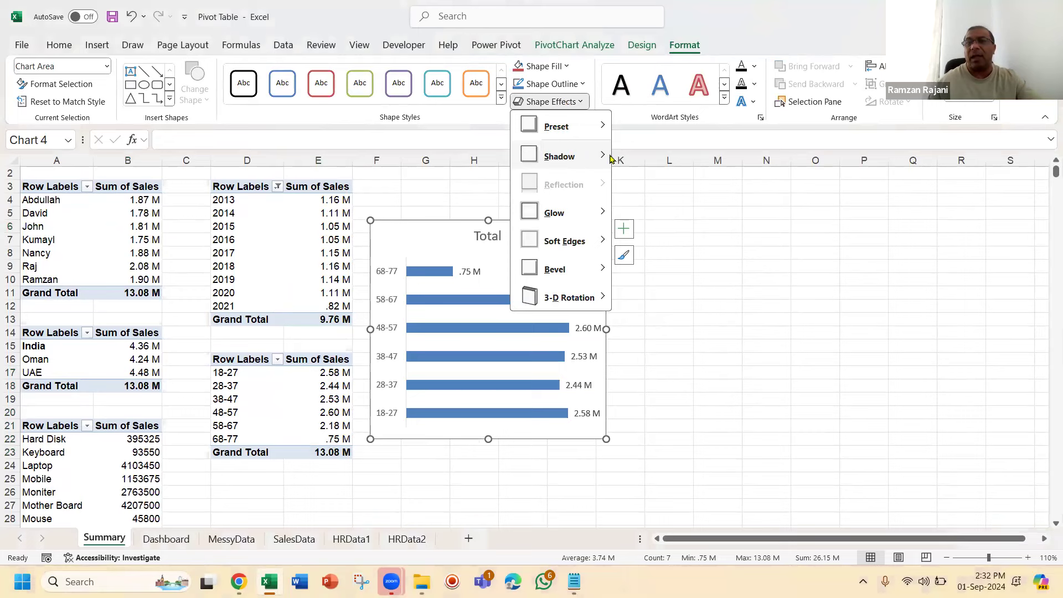
mouse_move(609, 158)
click(629, 183)
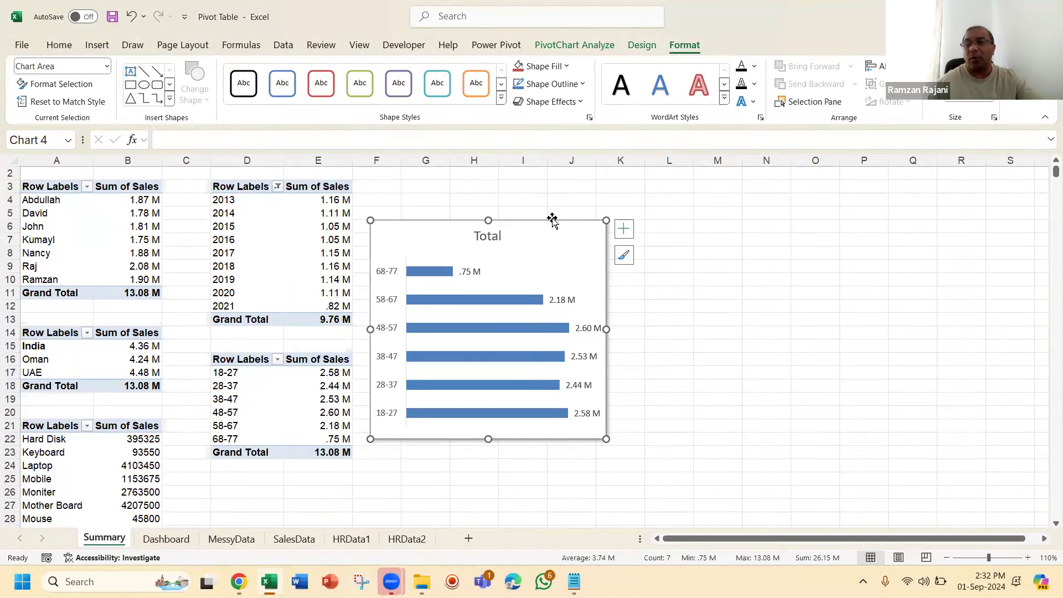
Step: Give the age group bar chart's border rounded corners
right_click(556, 222)
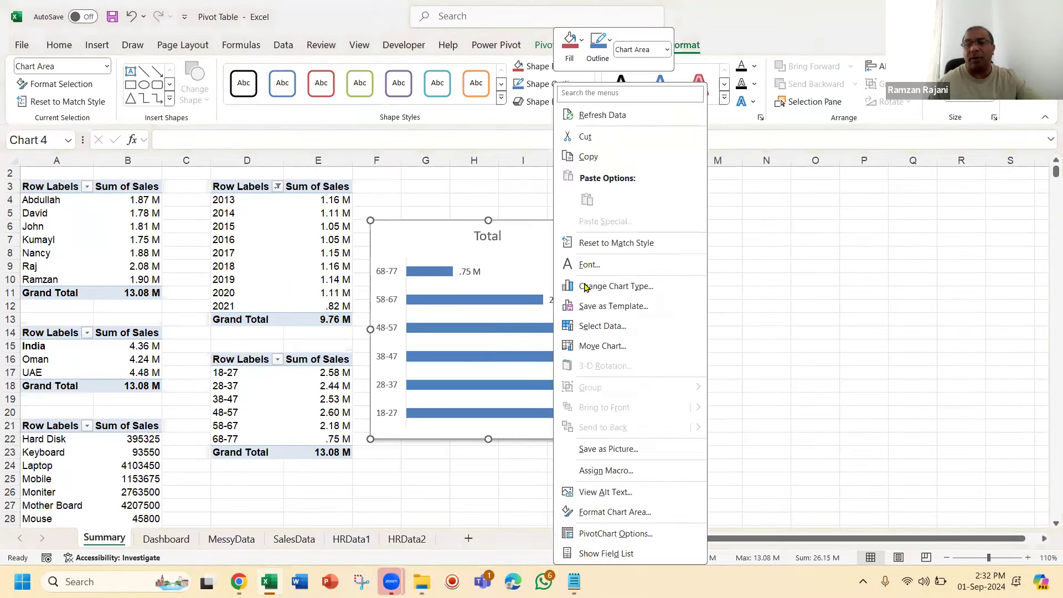
click(652, 513)
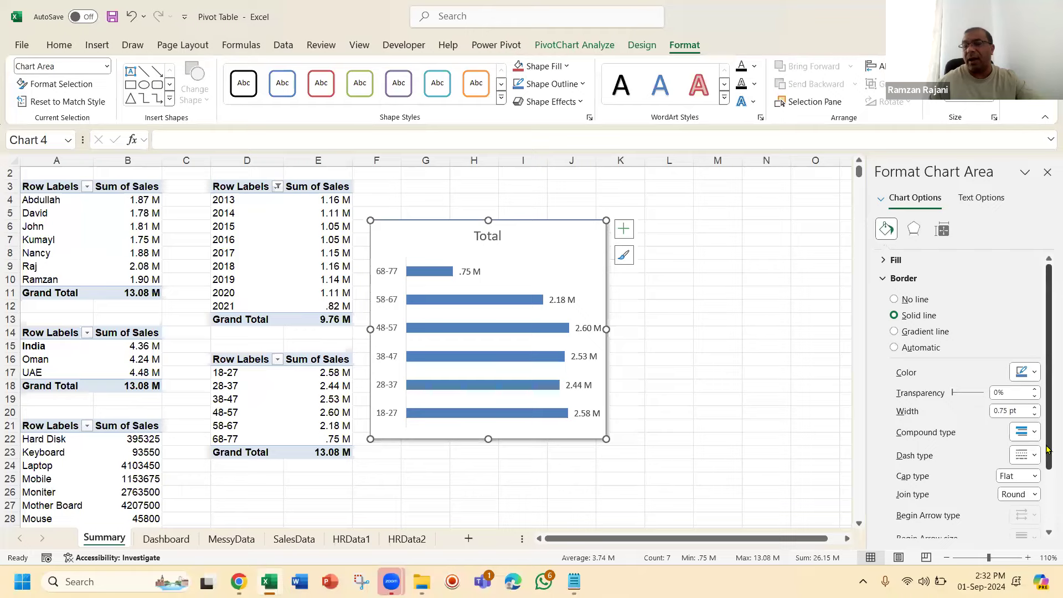
drag(1047, 346, 1047, 403)
click(907, 524)
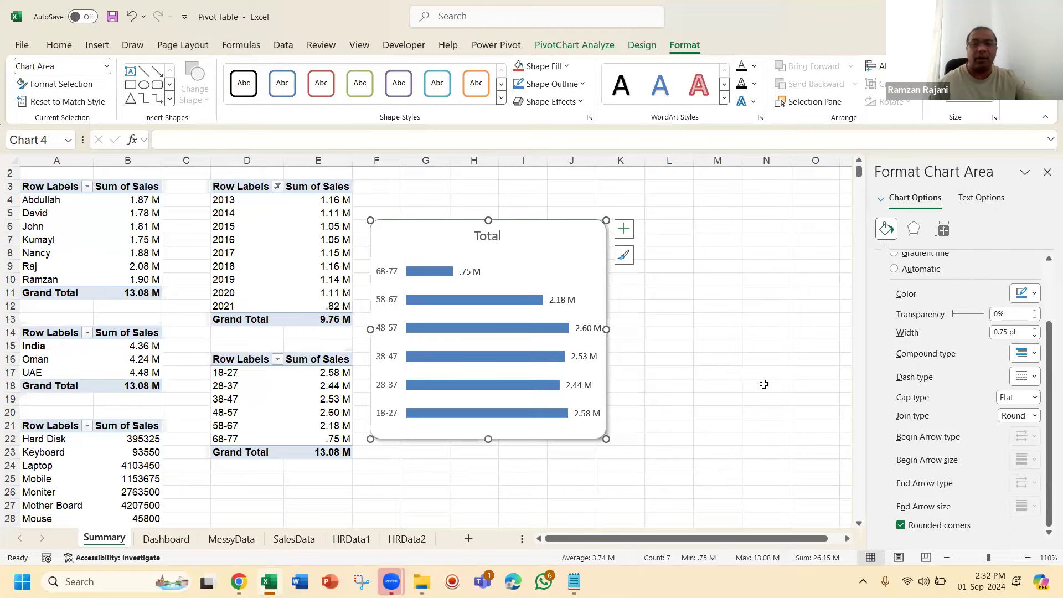
Step: Move the age group bar chart from the Summary sheet to the Dashboard sheet near the pie chart, and close the formatting pane
key(ctrl+x)
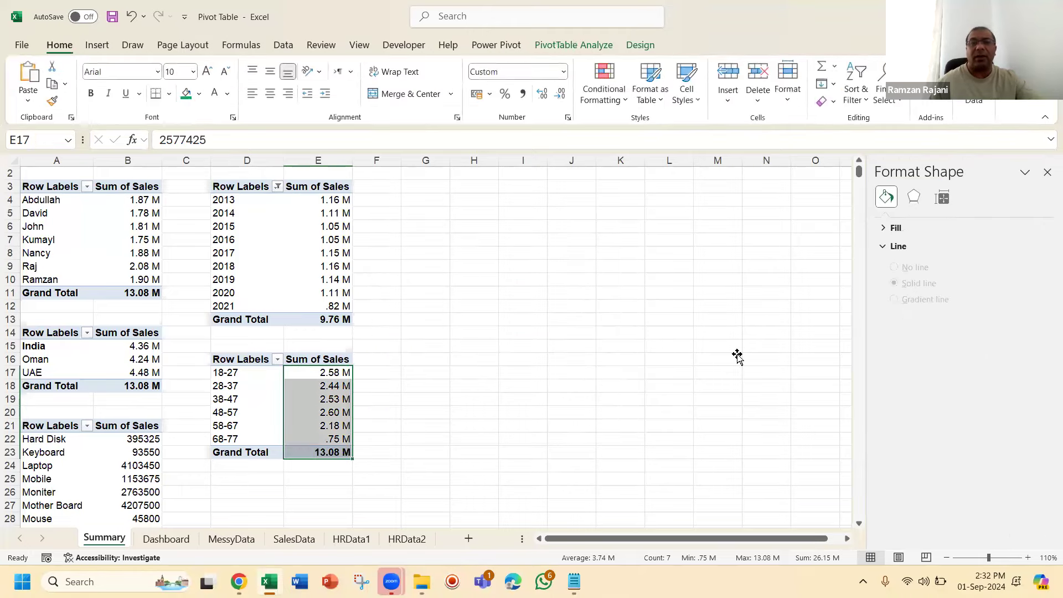
key(ctrl+Page_Down)
click(1045, 169)
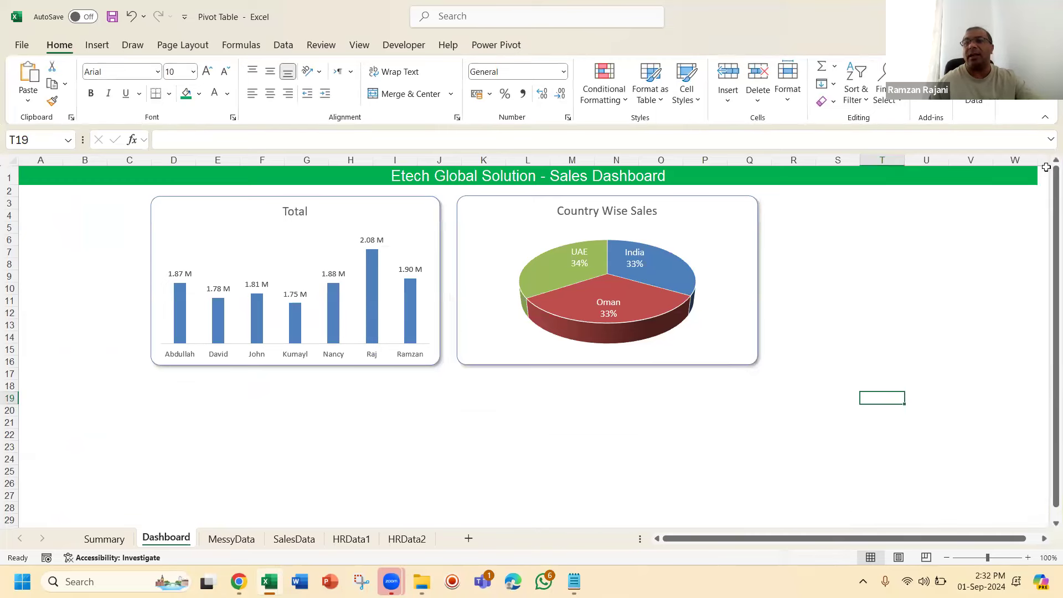
key(ctrl+v)
mouse_move(886, 408)
mouse_down()
mouse_move(613, 249)
mouse_move(569, 212)
mouse_up()
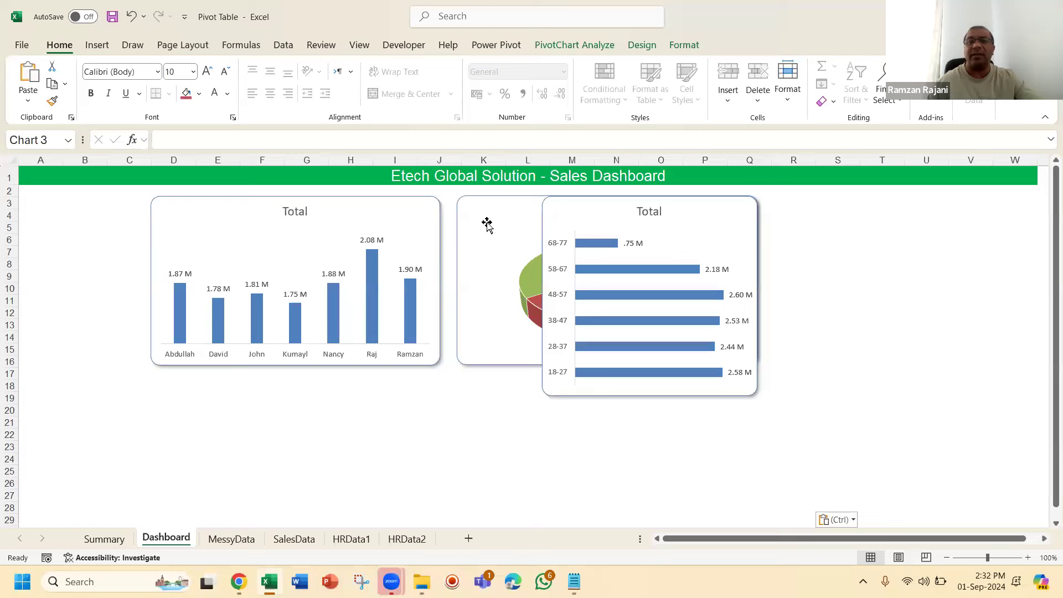
Step: Set the age group bar chart's height to match the pie chart and place it to the right of the pie chart
click(456, 229)
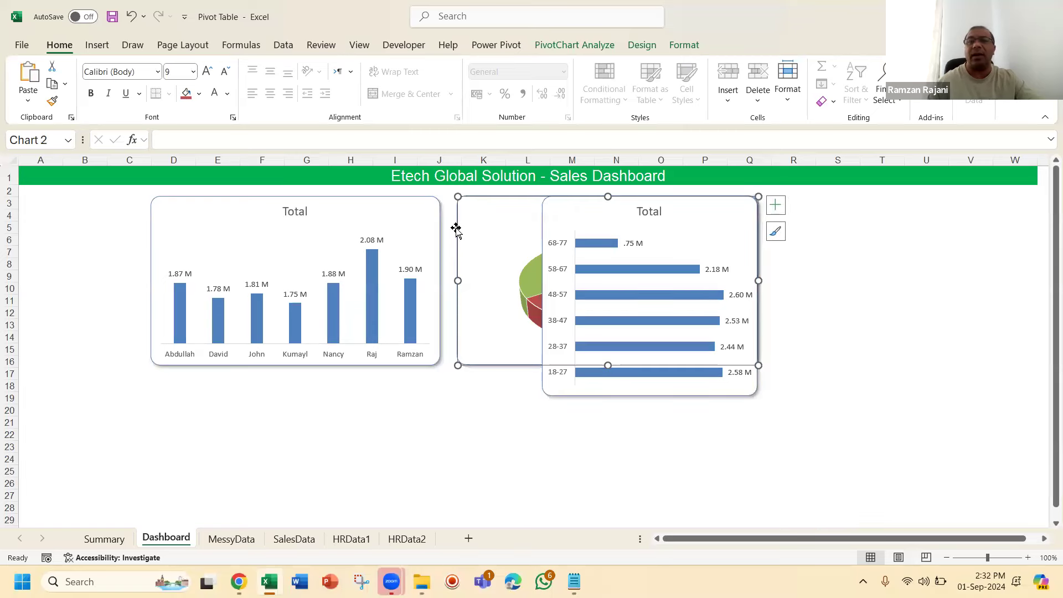
click(684, 44)
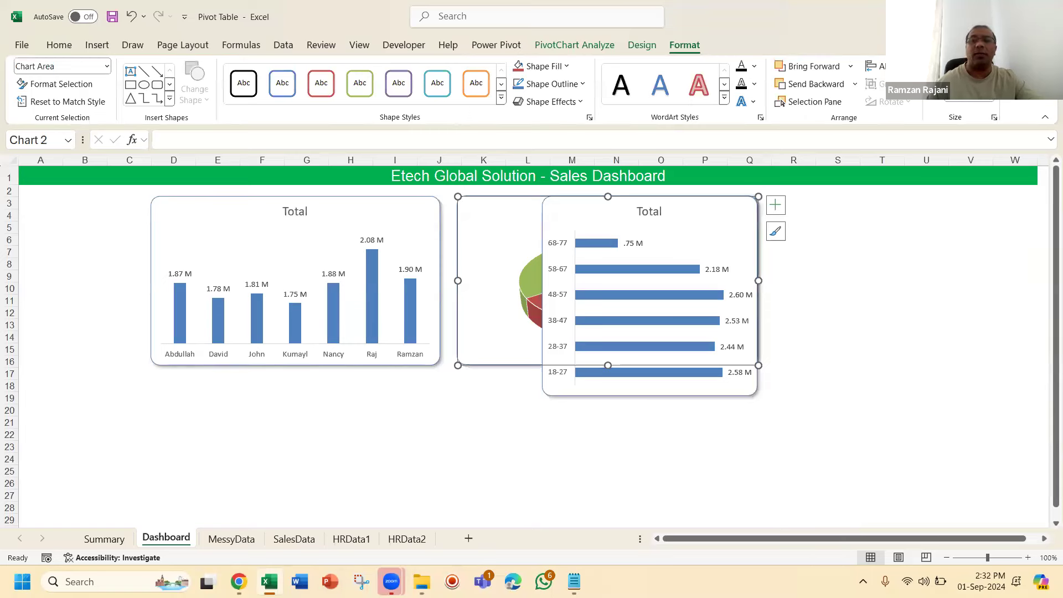
click(719, 210)
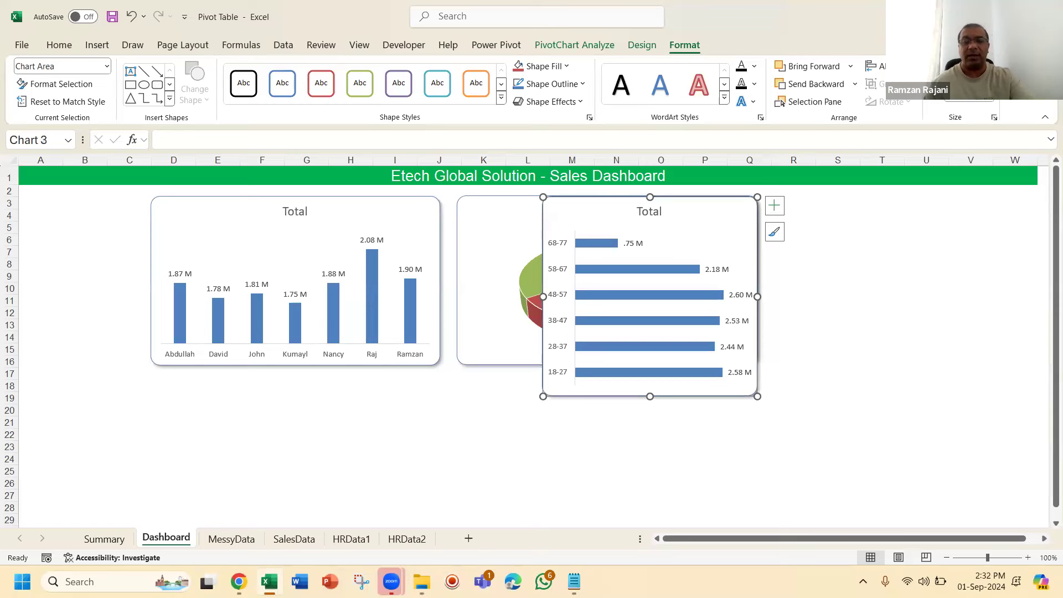
key(Return)
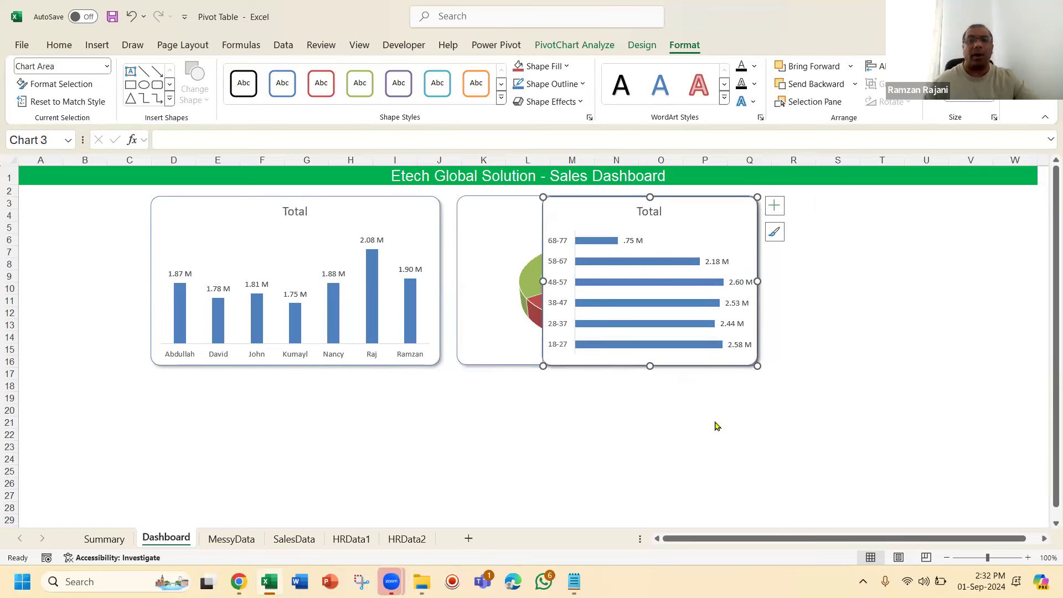
drag(584, 220, 819, 218)
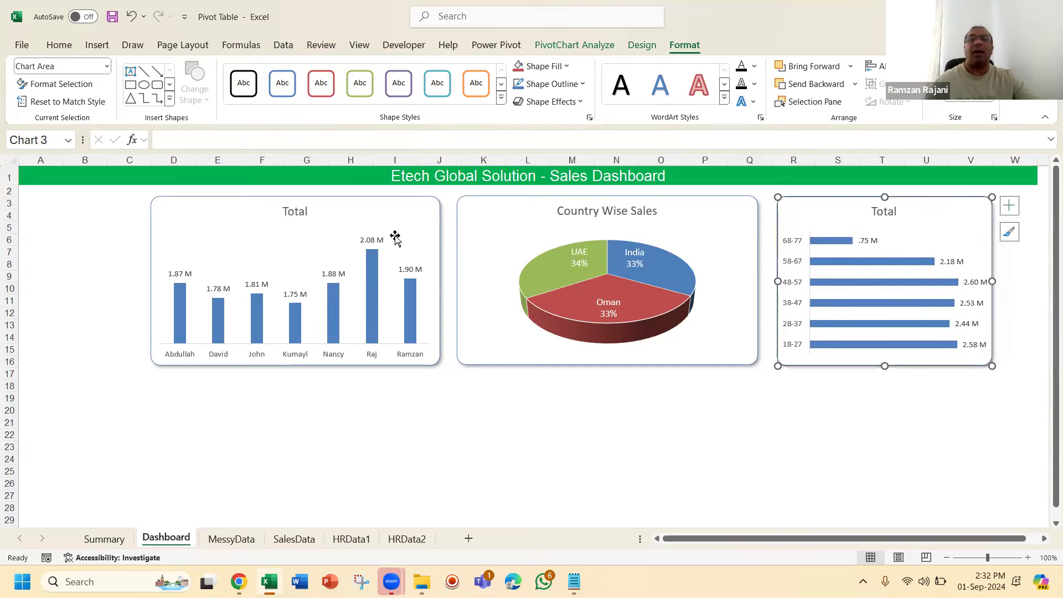
Step: Select the column, pie and bar charts on the Dashboard sheet together and align their top edges
click(396, 235)
click(371, 210)
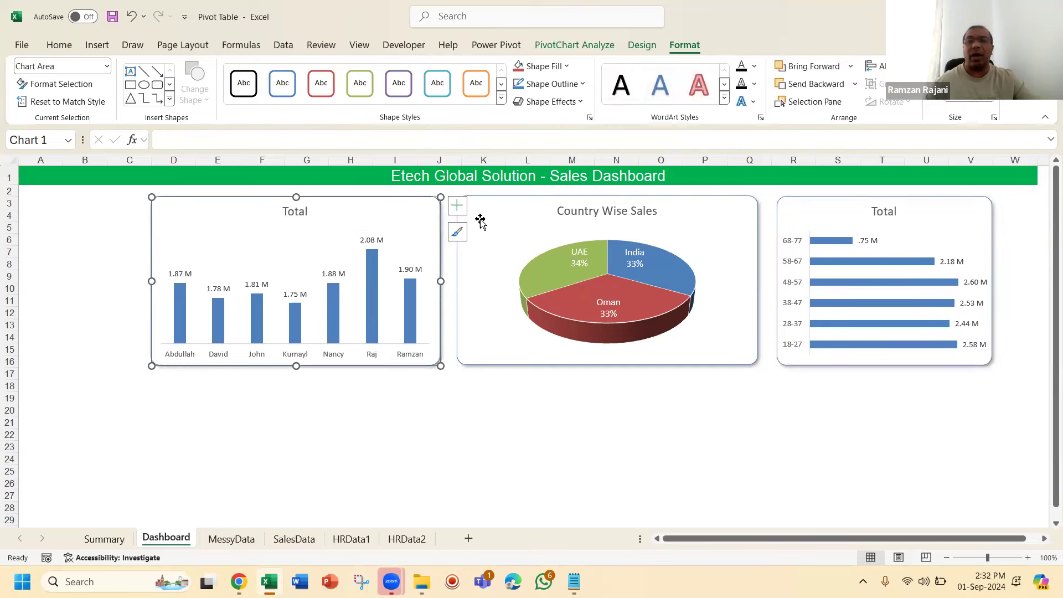
ctrl+click(480, 218)
ctrl+click(791, 216)
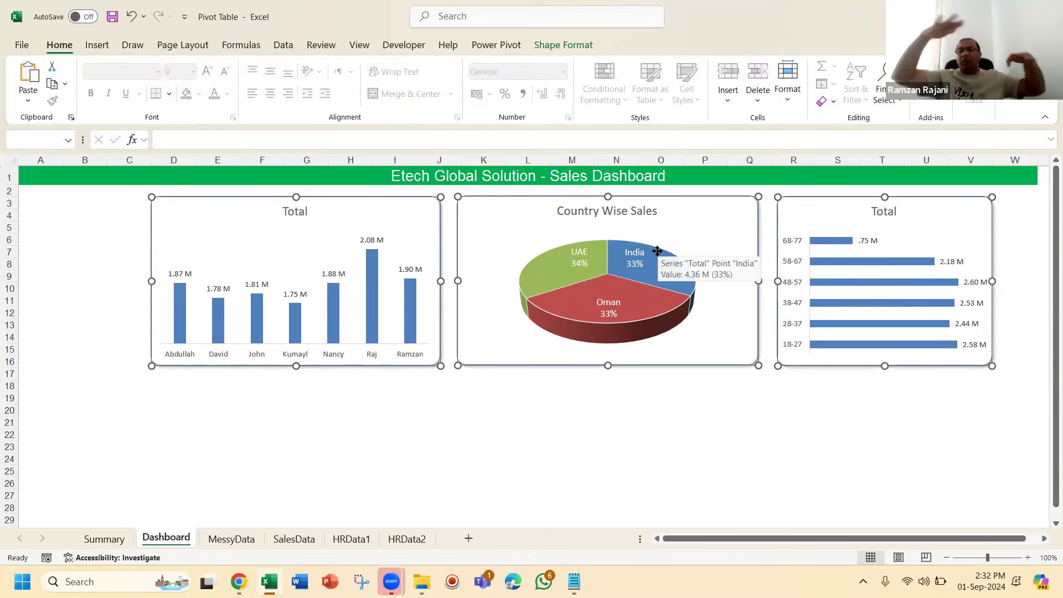
click(565, 45)
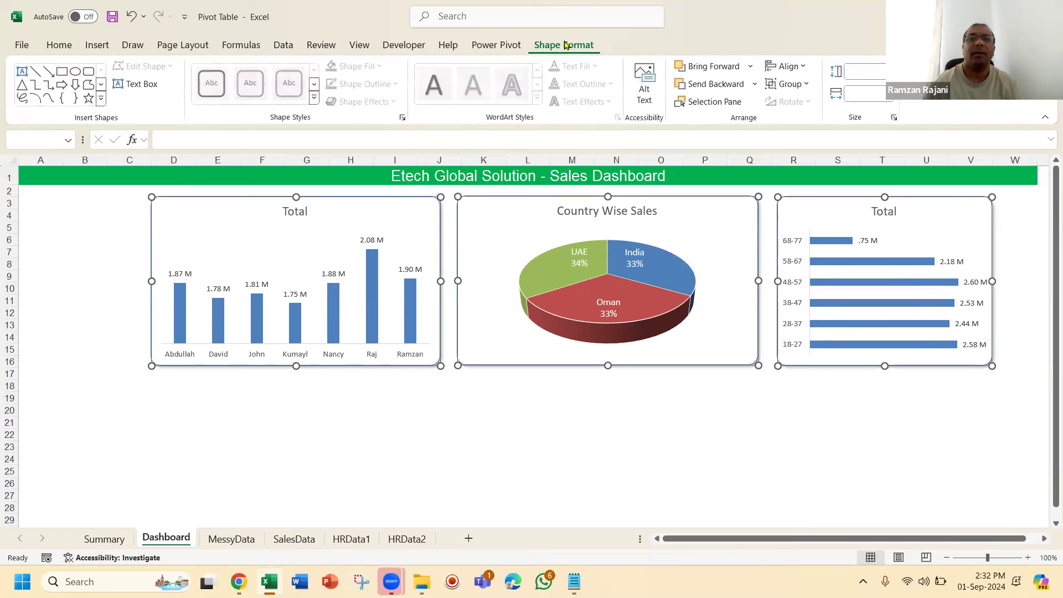
click(800, 67)
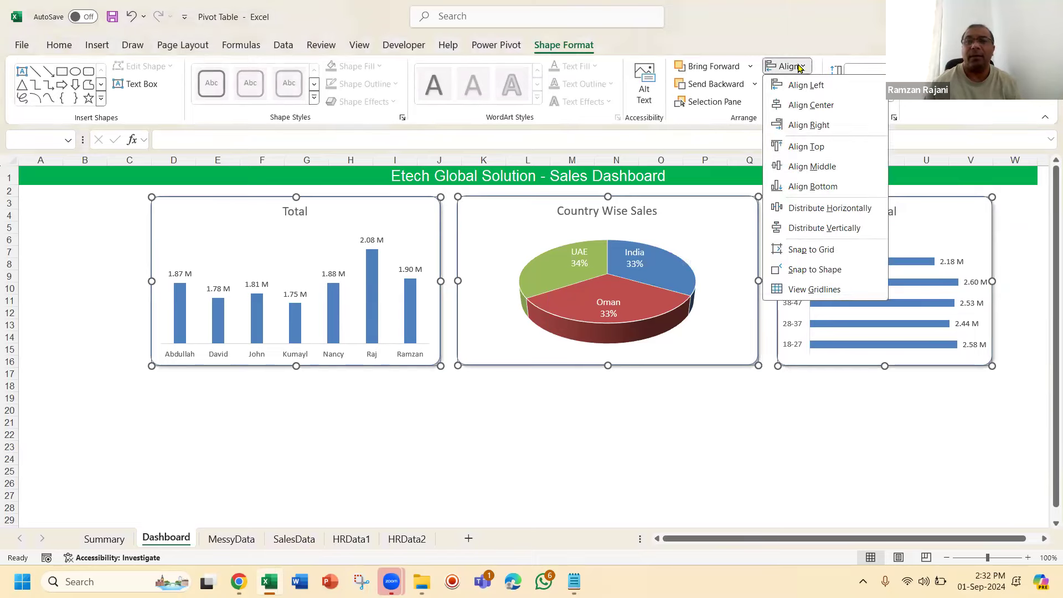
click(810, 146)
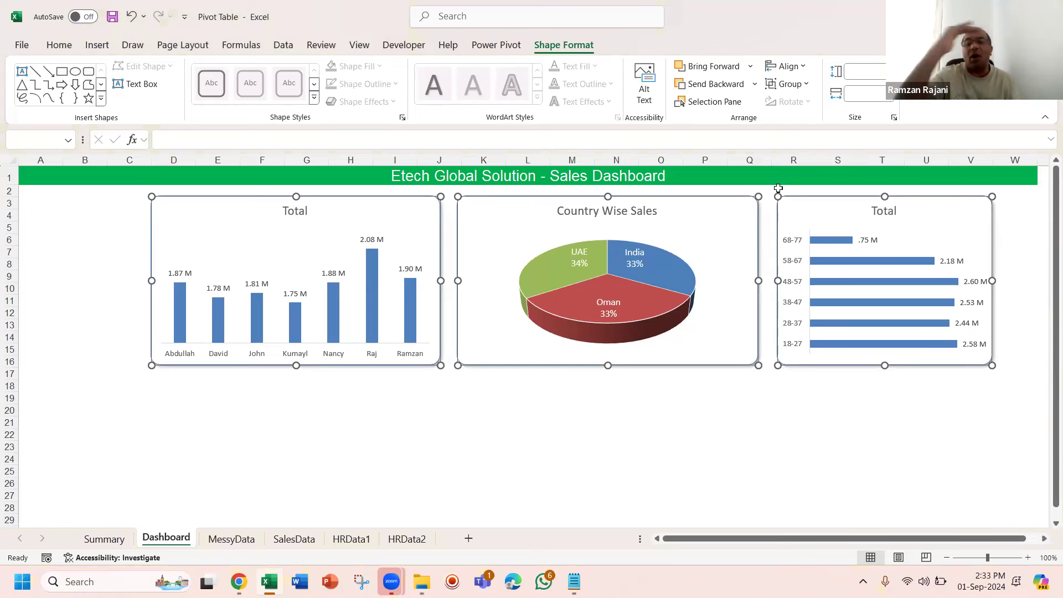
Step: Distribute the three selected dashboard charts horizontally so the gaps between them are equal
click(789, 69)
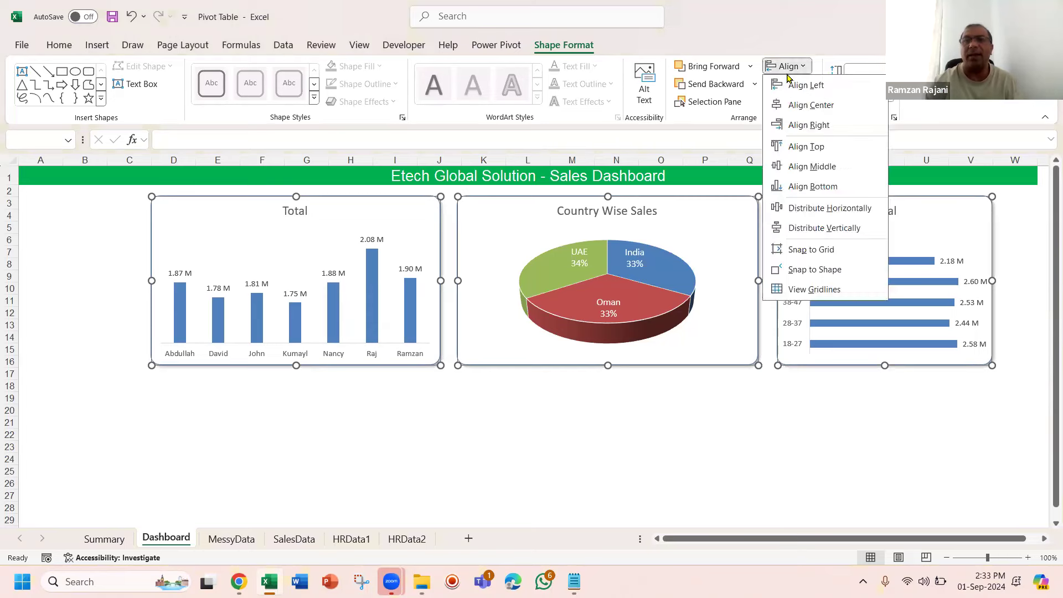
click(822, 209)
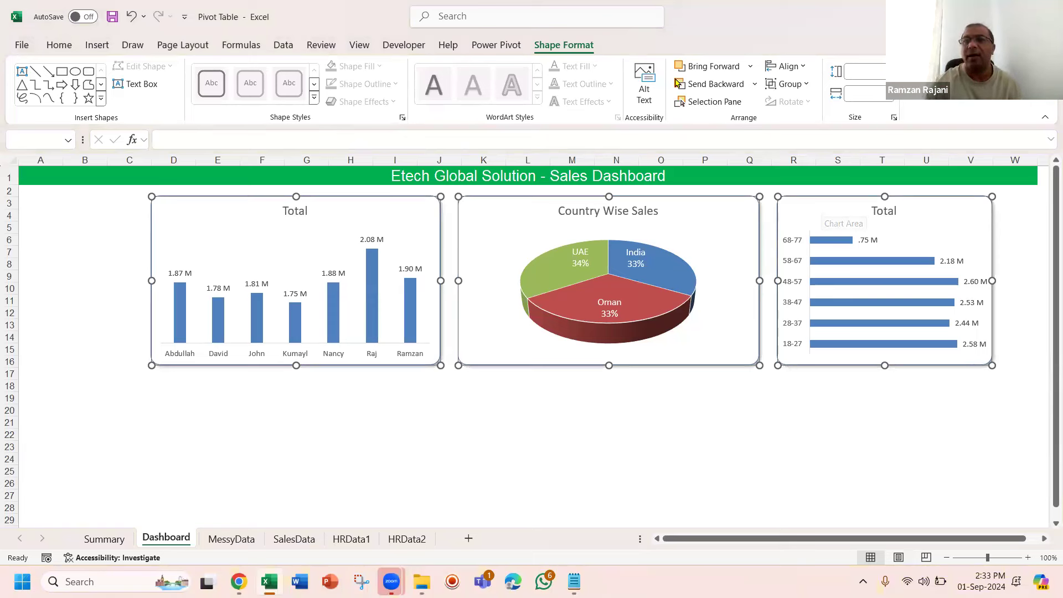
click(802, 20)
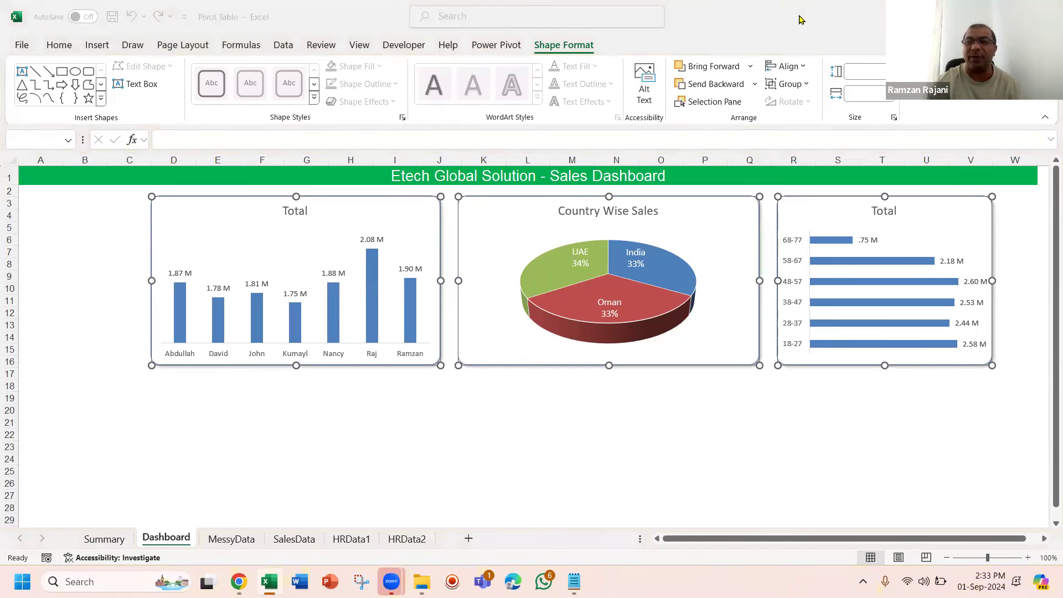
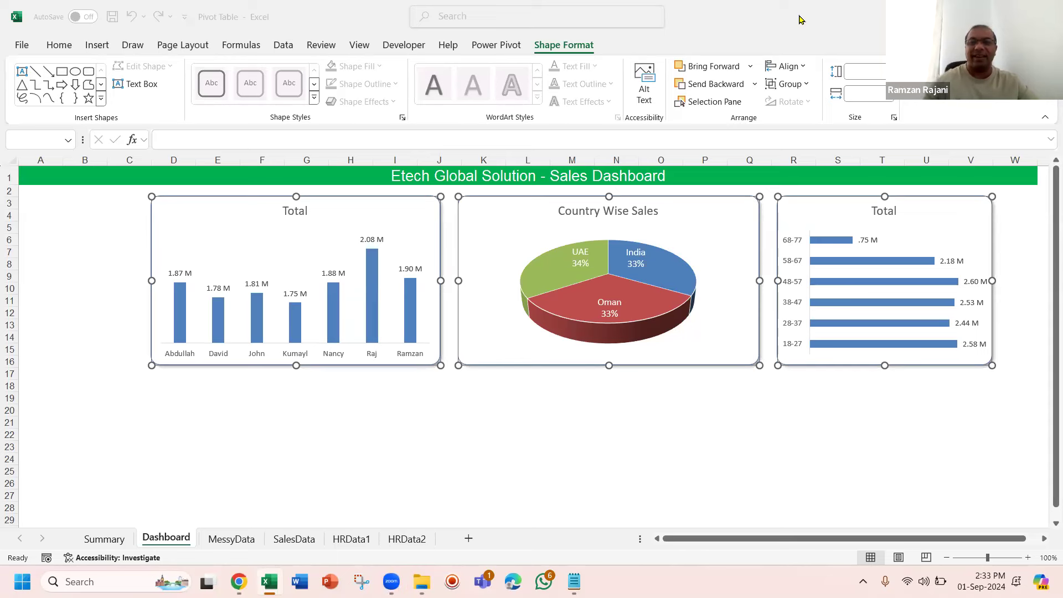
click(355, 437)
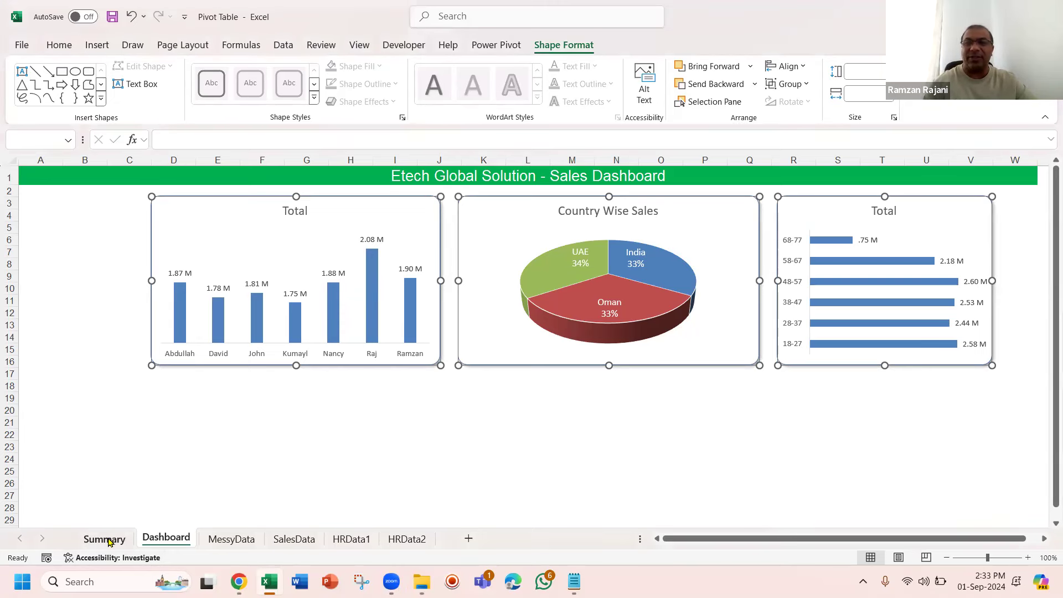
Step: Insert a 2-D line chart from the yearly sales pivot table on the Summary sheet and make it wider and slightly shorter
click(106, 540)
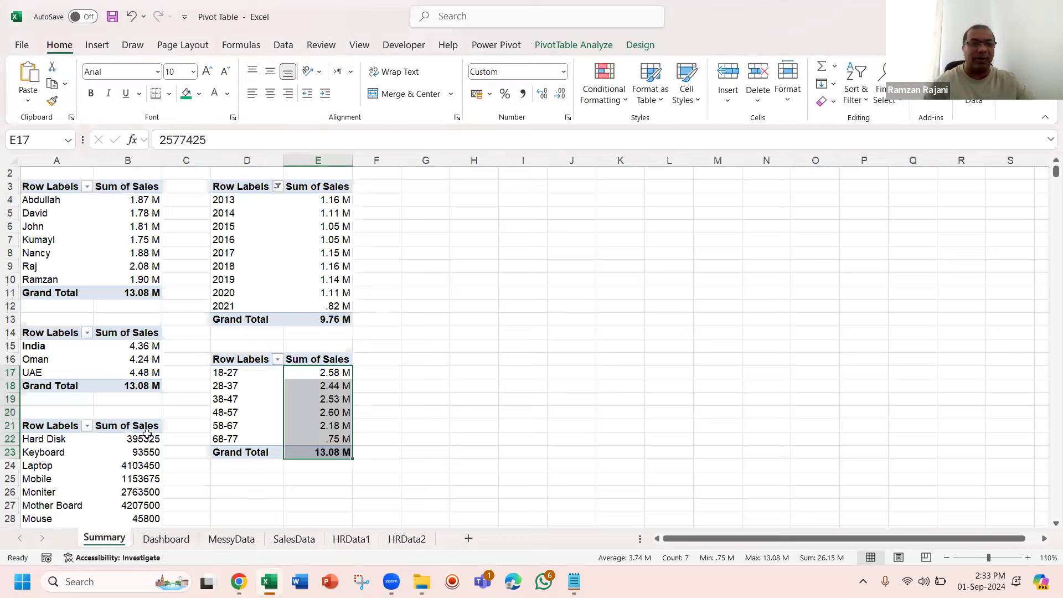
click(125, 467)
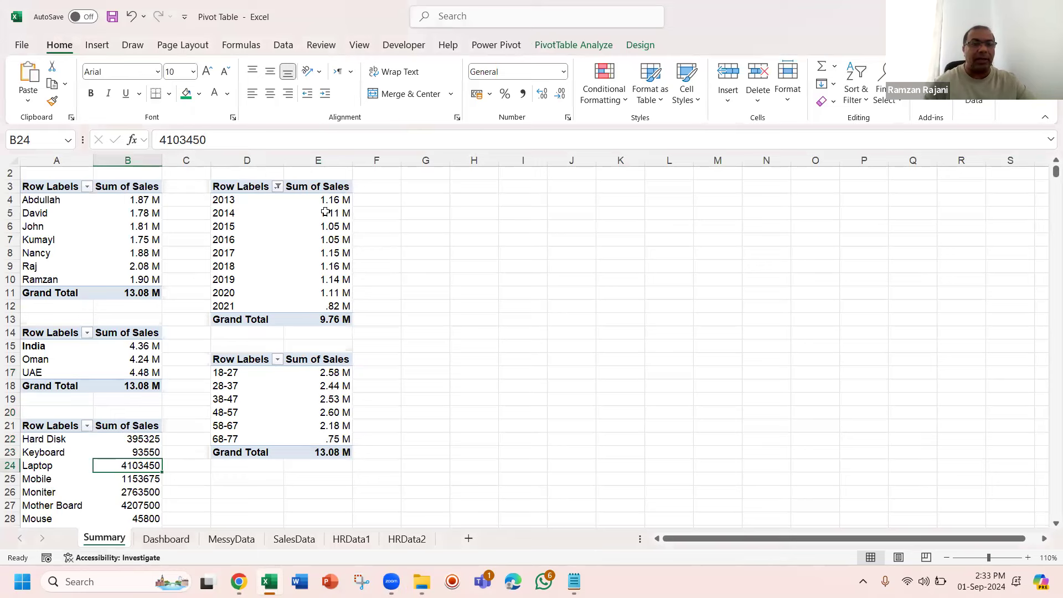
click(257, 202)
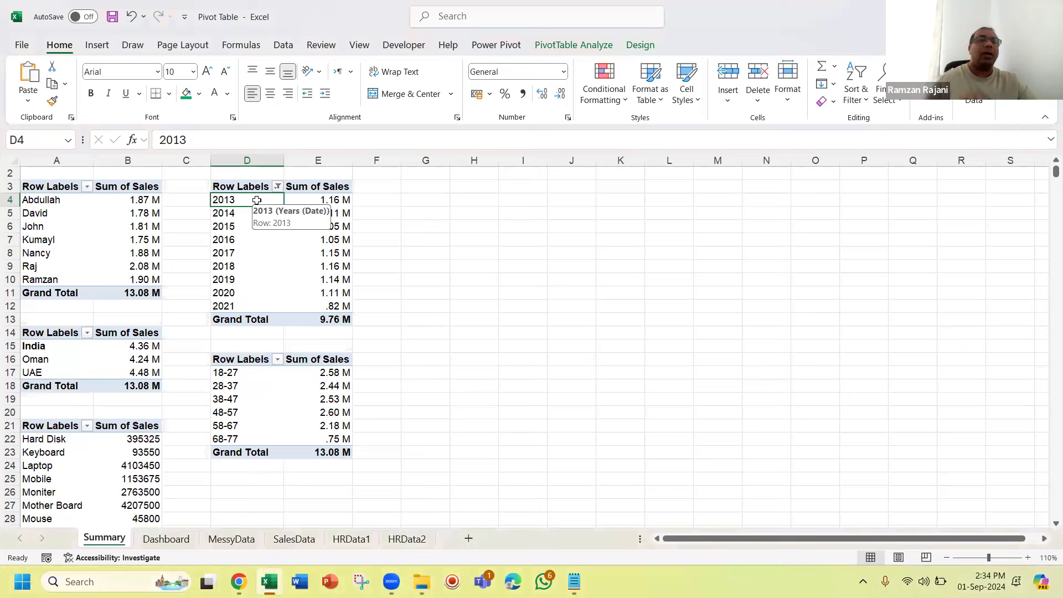
click(103, 45)
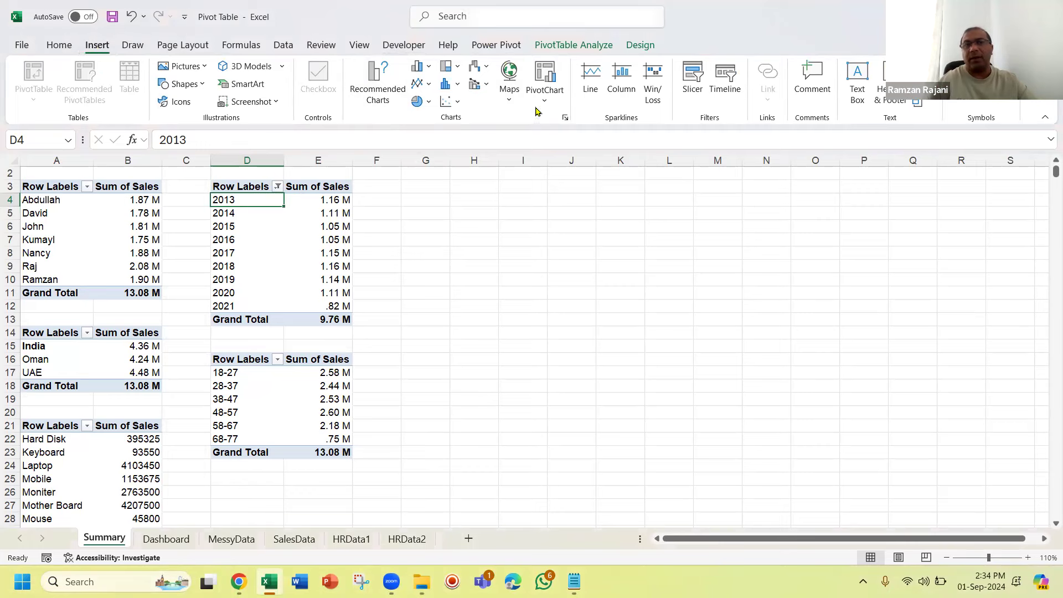
click(419, 84)
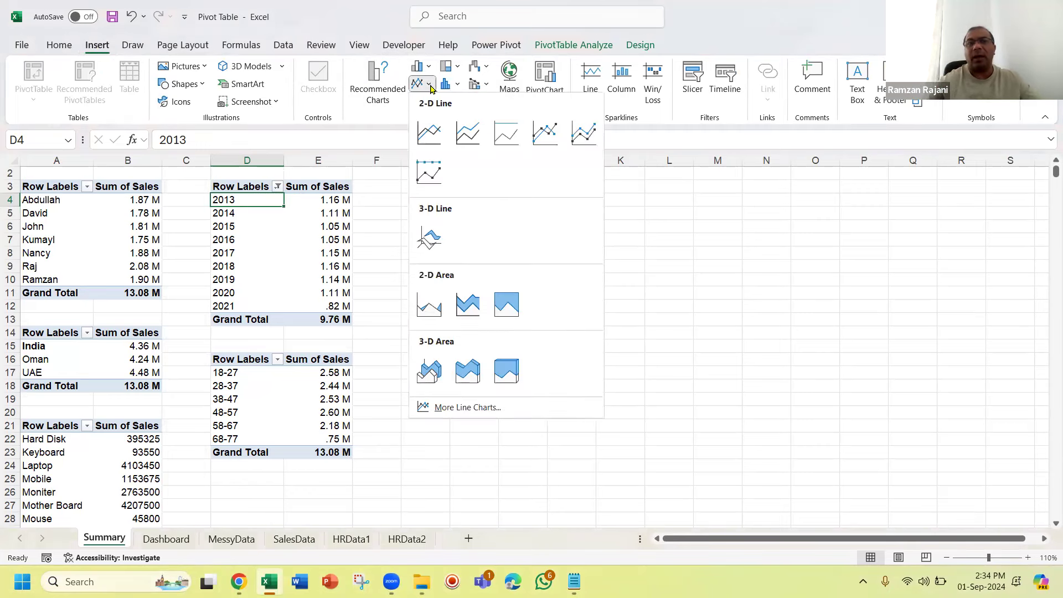
click(428, 131)
drag(326, 237, 278, 224)
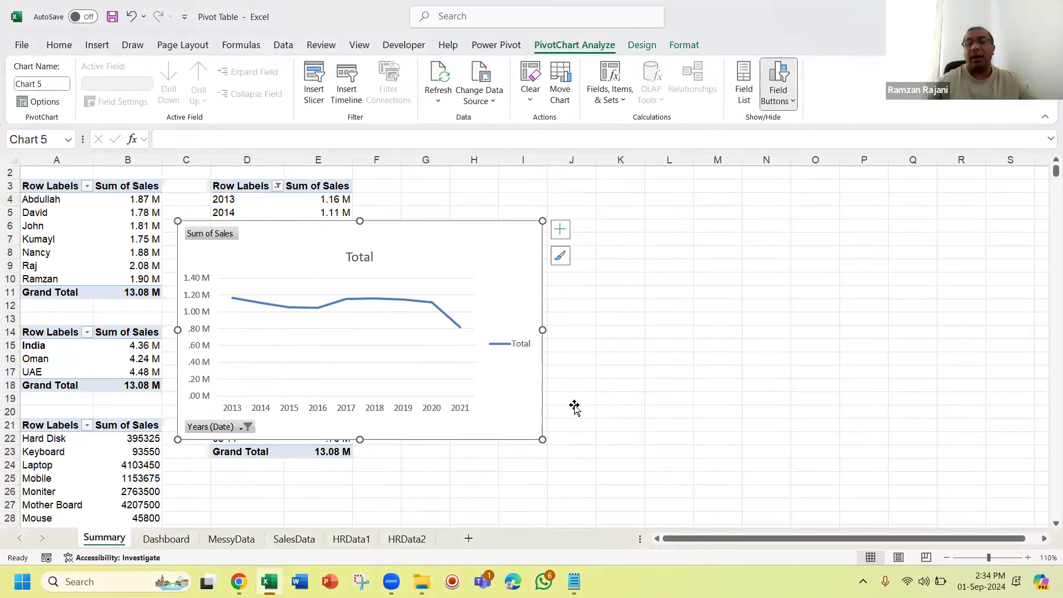
drag(543, 441, 630, 419)
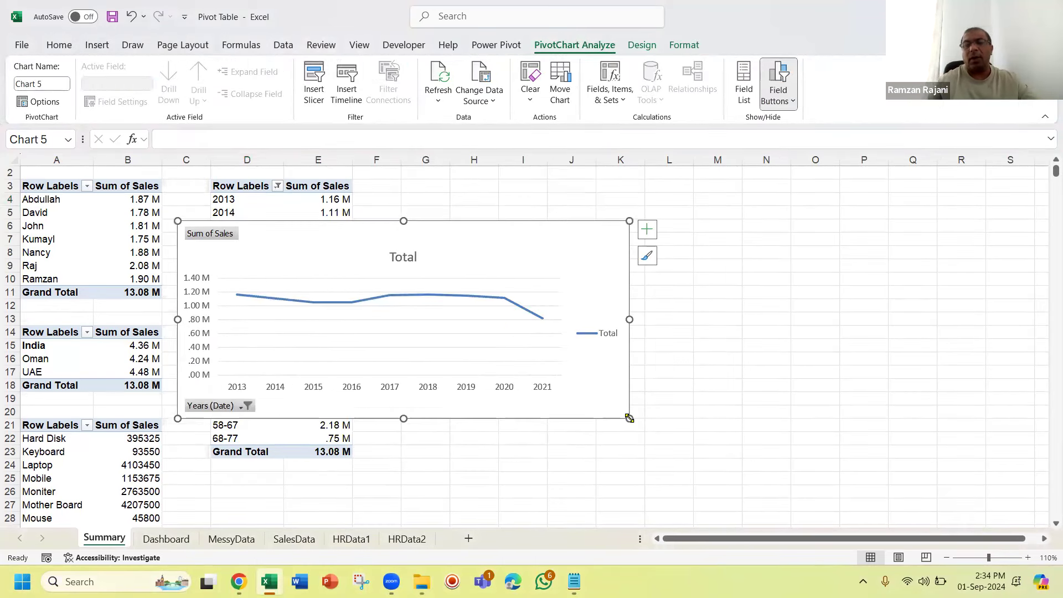
Step: Remove the legend, gridlines, vertical axis and all field buttons from the yearly line chart
click(603, 335)
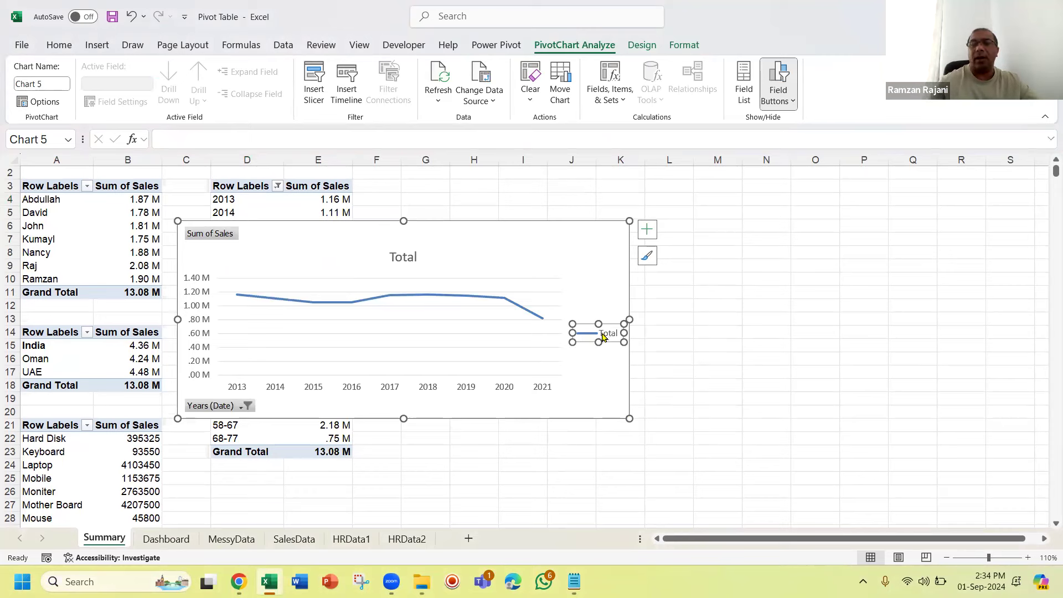
key(Delete)
click(554, 323)
key(Delete)
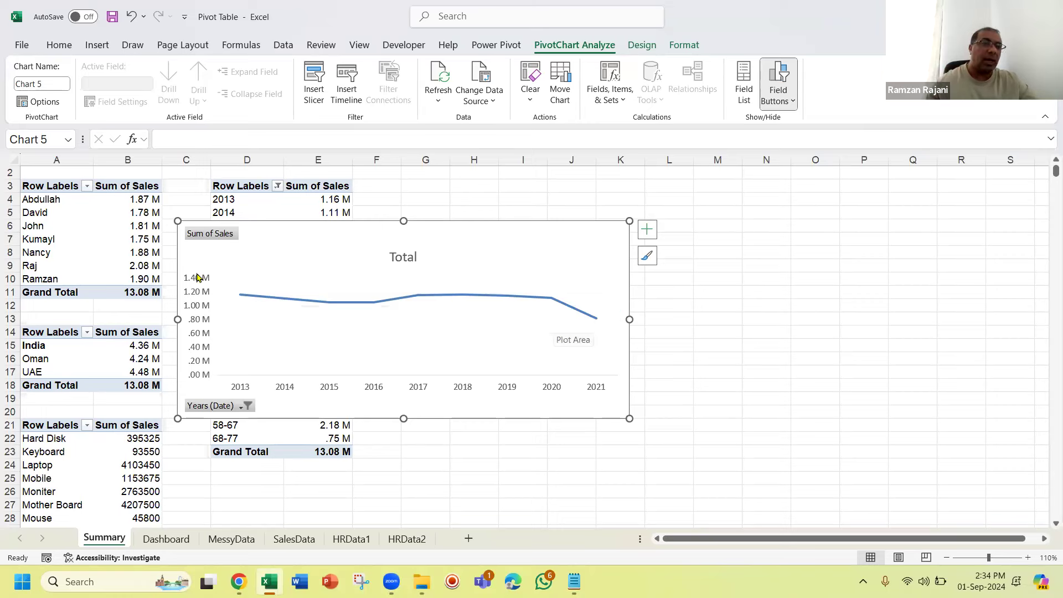
click(199, 292)
key(Delete)
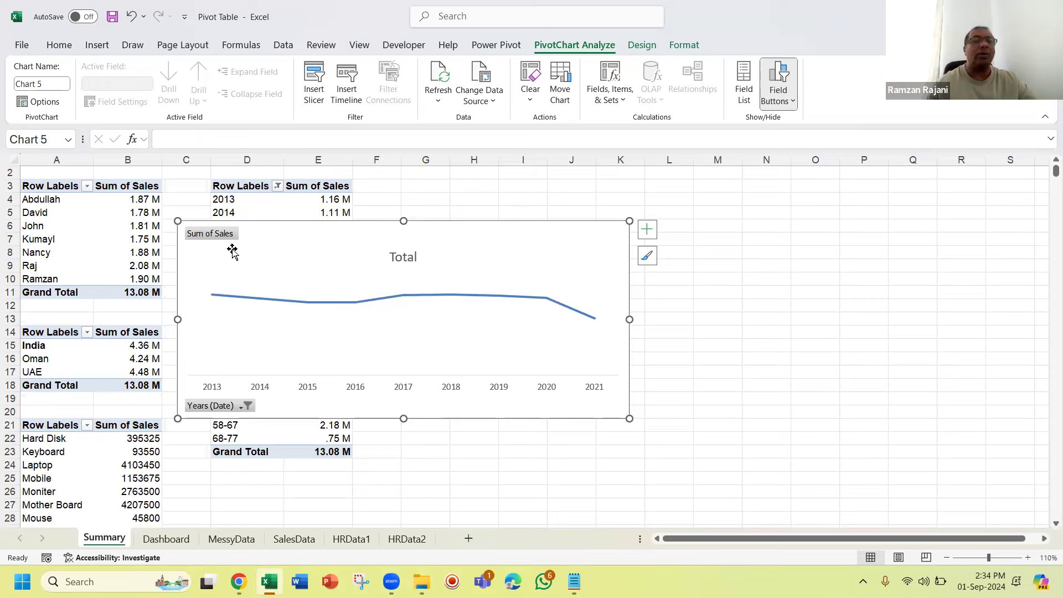
right_click(203, 234)
click(265, 386)
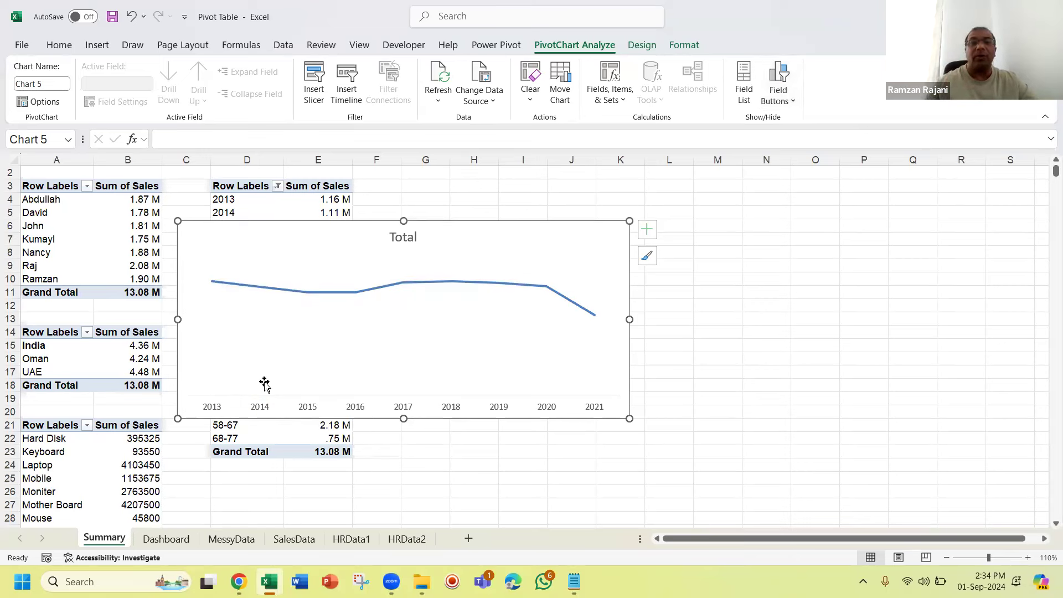
Step: Change the line chart's title to "Yearly Sales"
click(400, 243)
double_click(400, 243)
text(Yearly Sales)
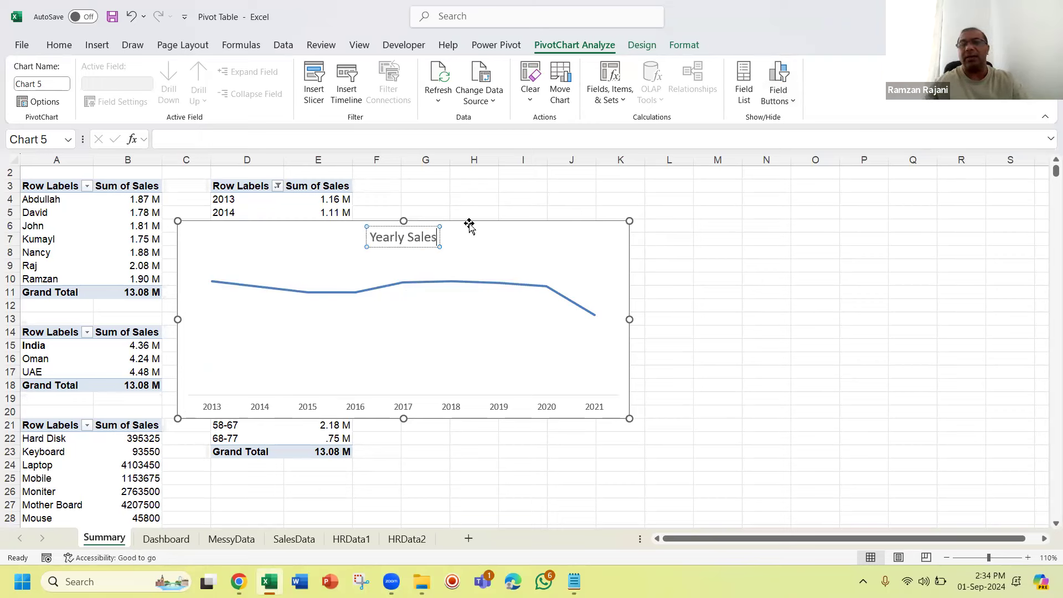
click(527, 195)
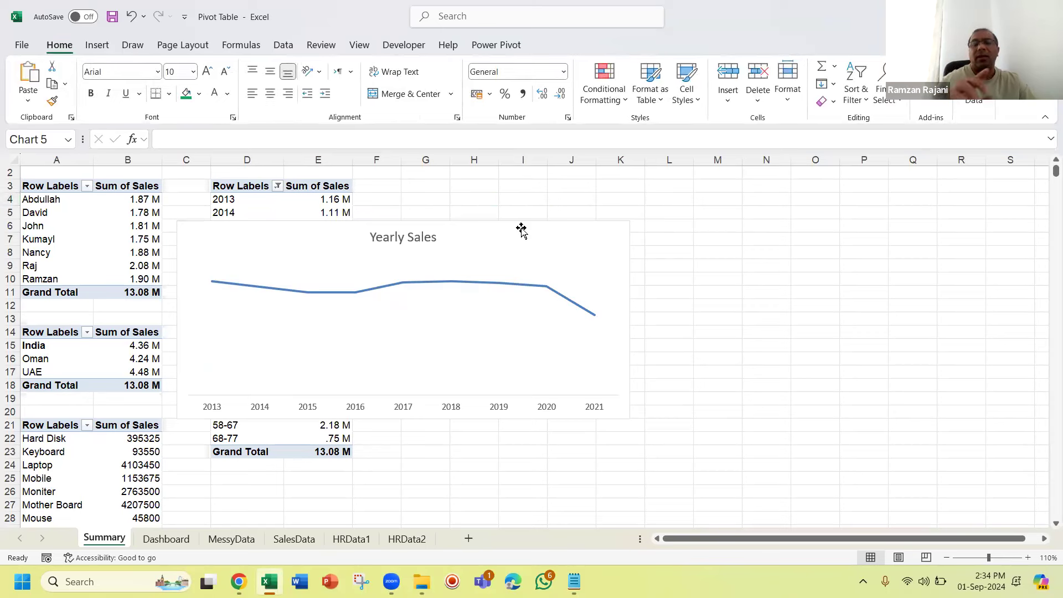
Step: Apply the first outer shadow effect to the Yearly Sales chart area
click(520, 228)
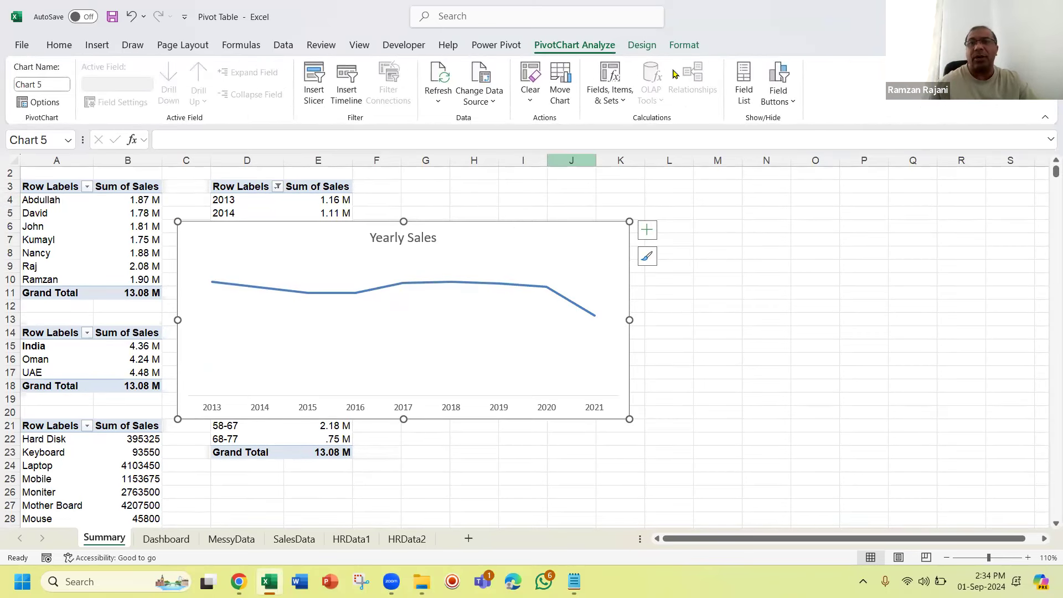
click(821, 8)
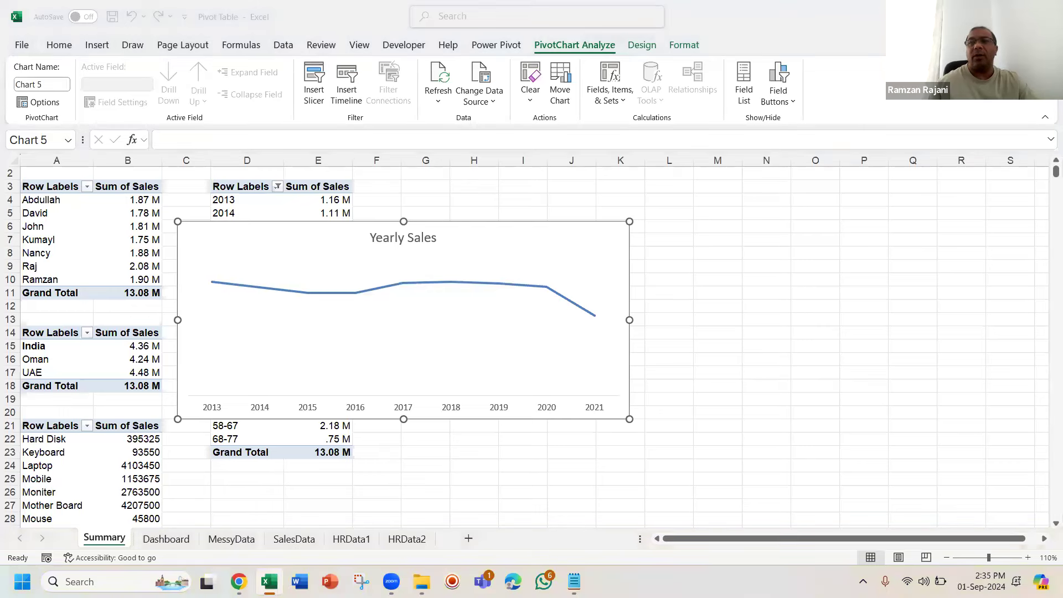
click(683, 43)
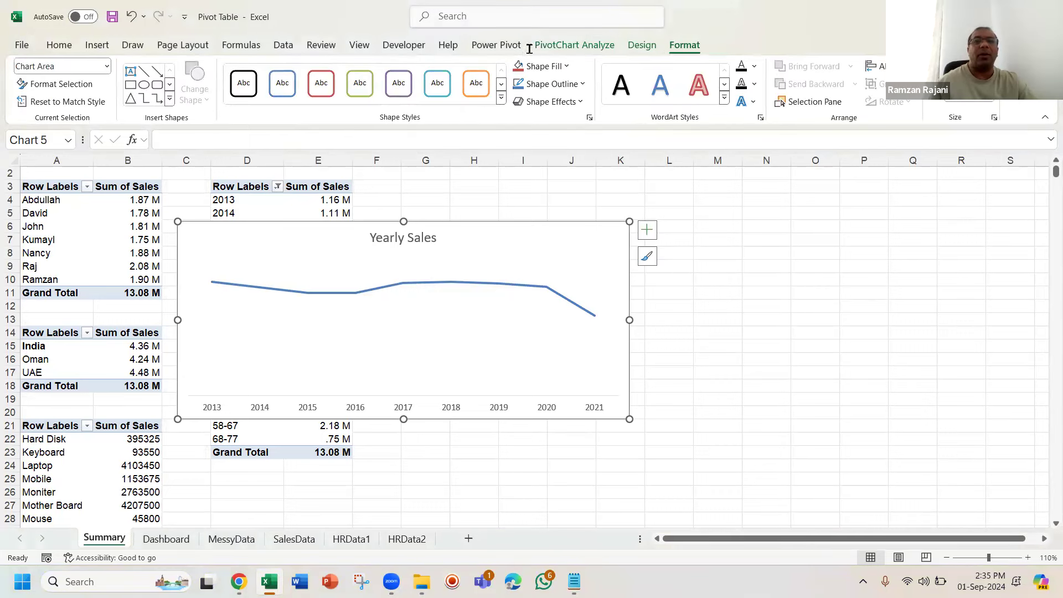
click(556, 102)
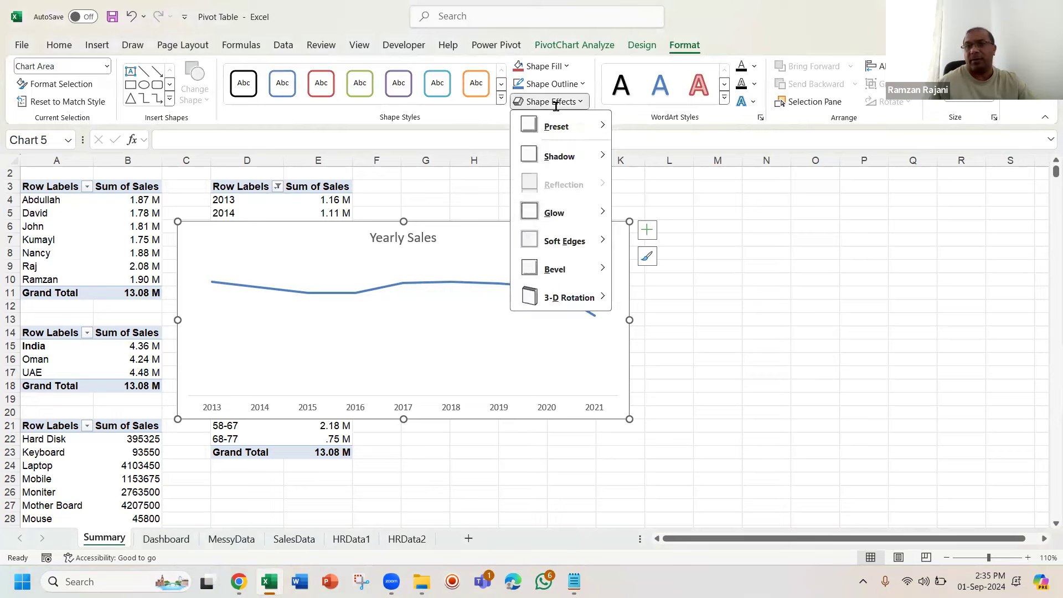
mouse_move(562, 154)
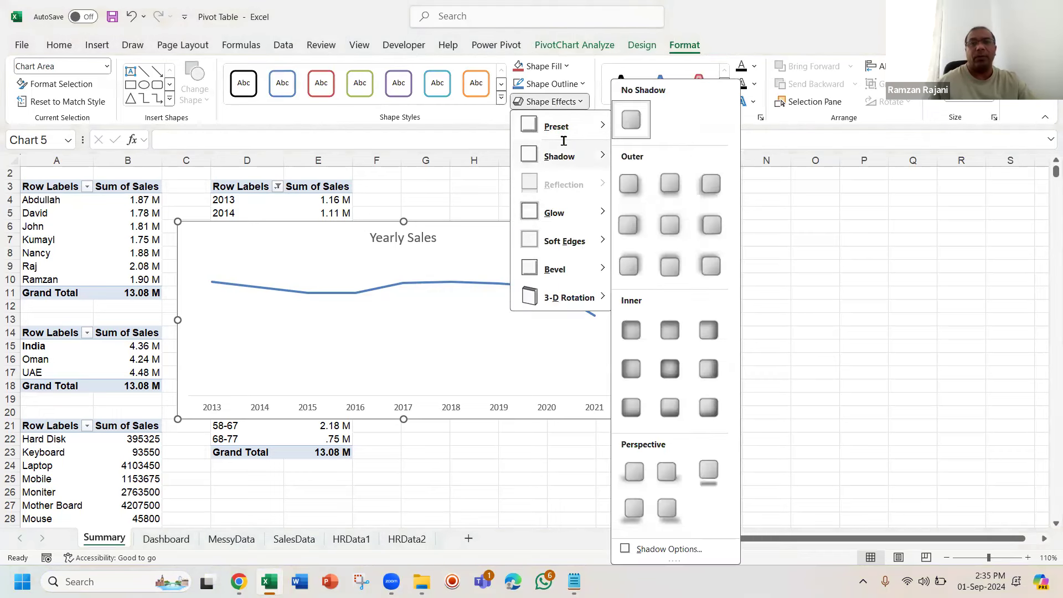
click(629, 183)
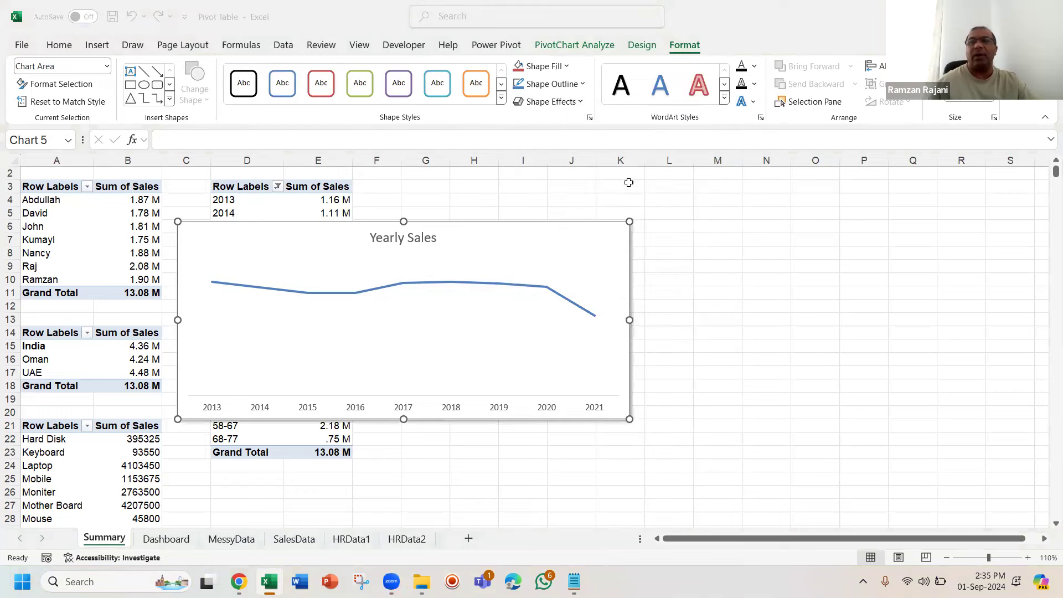
Step: Give the Yearly Sales chart area a solid line border with rounded corners
click(573, 225)
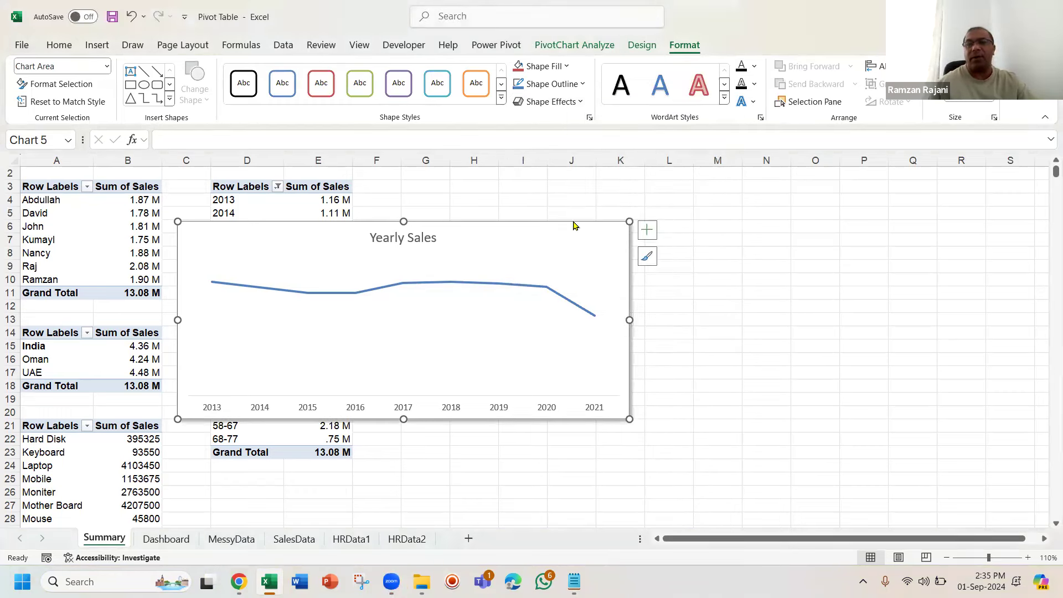
right_click(573, 225)
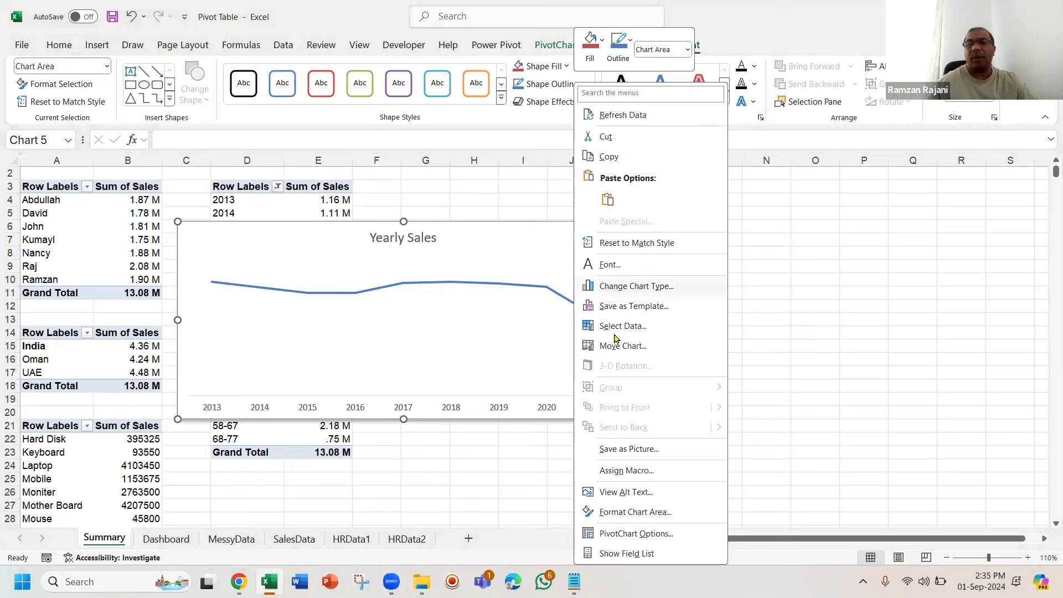
click(641, 510)
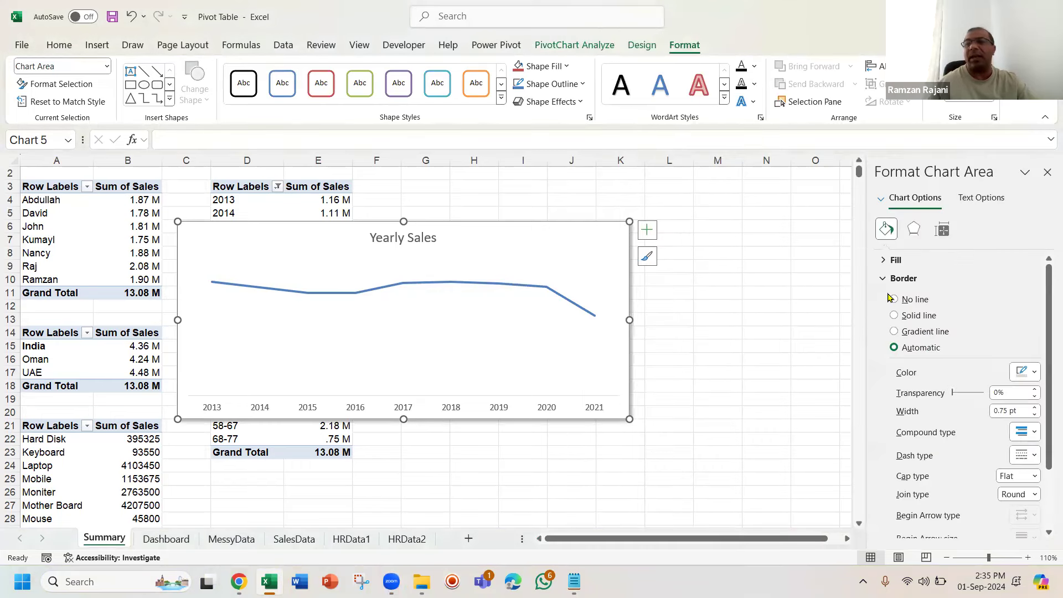
click(915, 316)
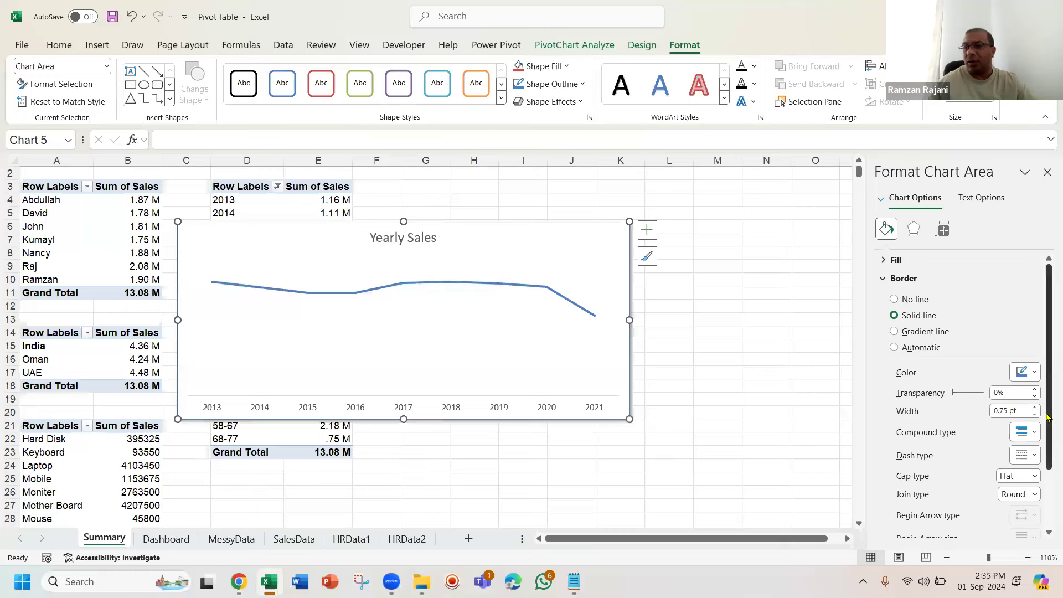
scroll(1001, 478, down, 3)
click(939, 528)
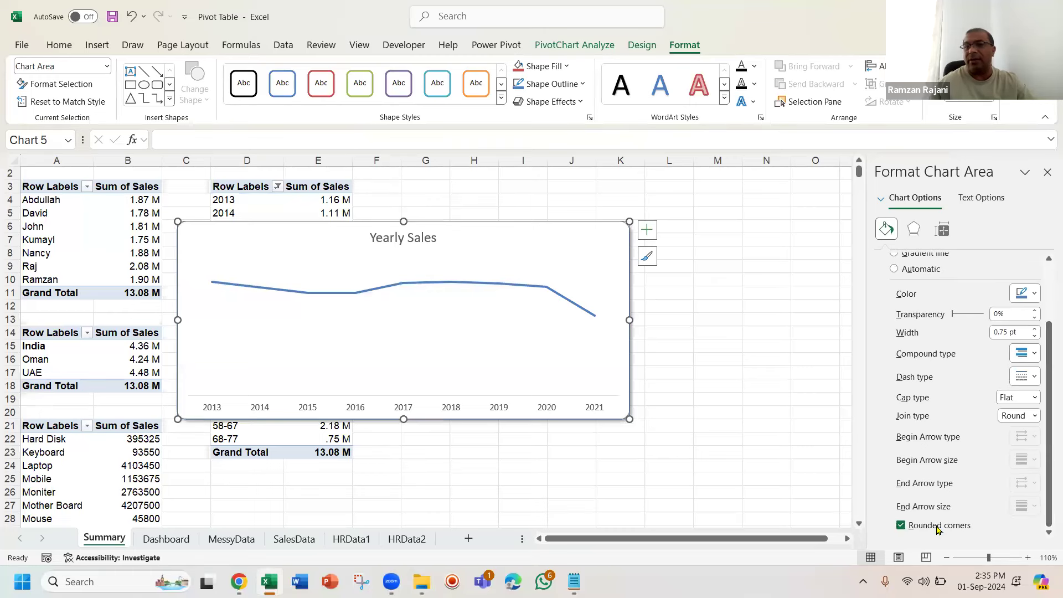
Step: Add data labels to the Yearly Sales line, position them below the line, and move the chart clear of the pivot tables
right_click(464, 286)
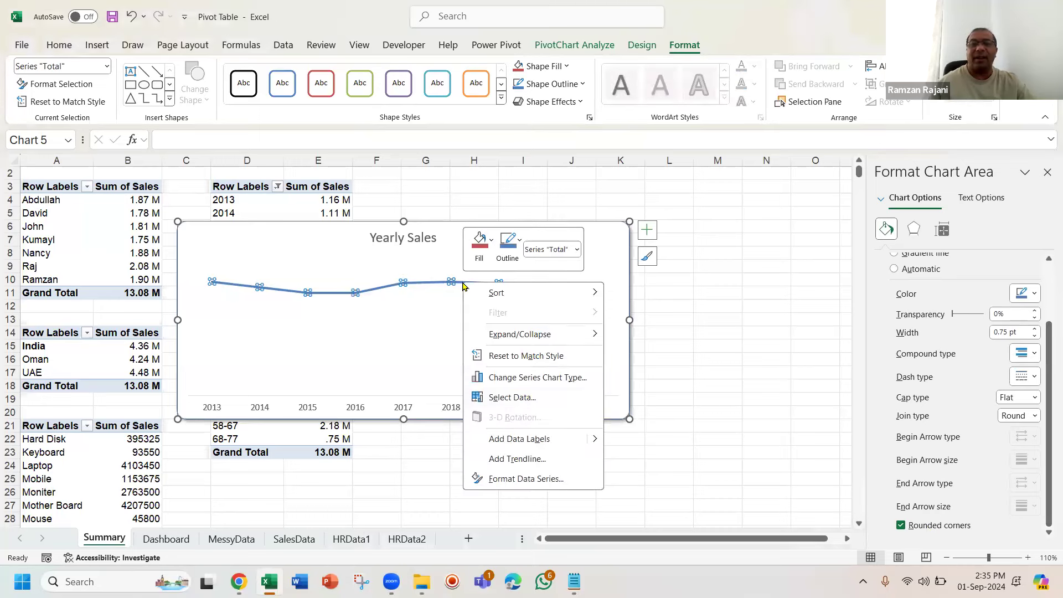
click(519, 439)
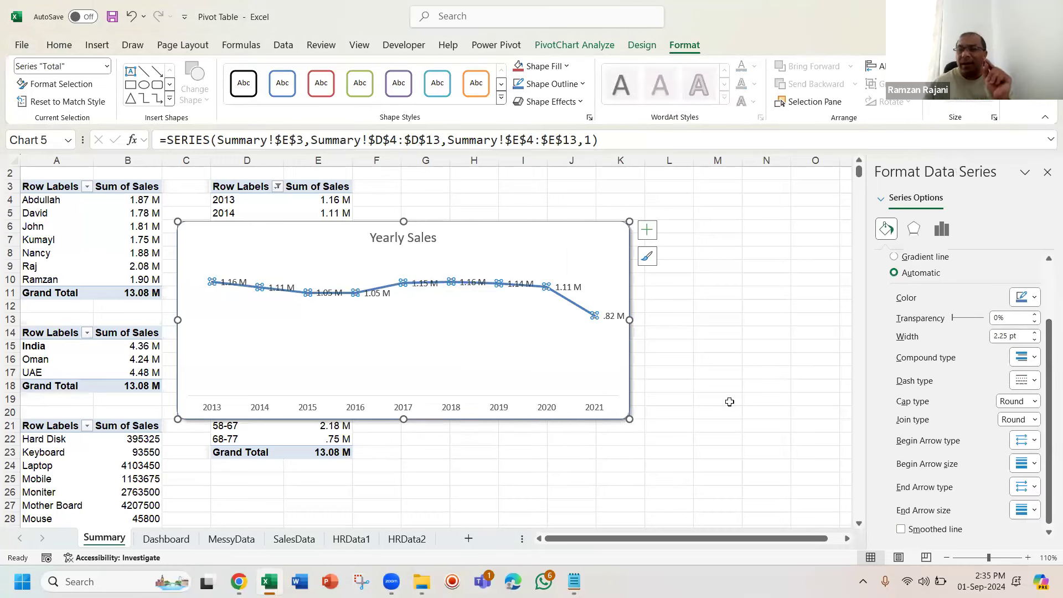
drag(535, 244, 725, 243)
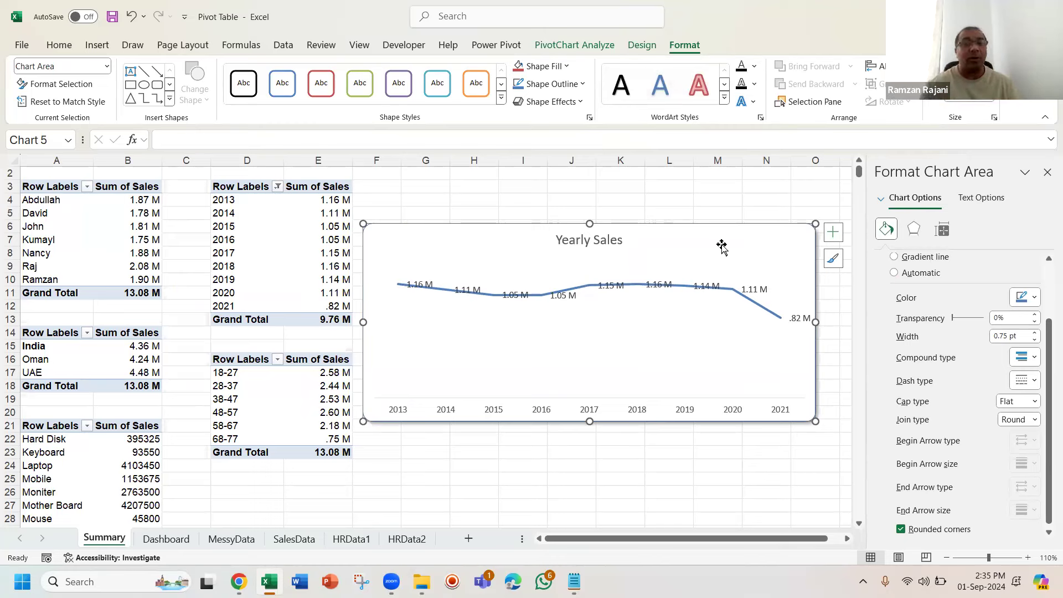
right_click(563, 300)
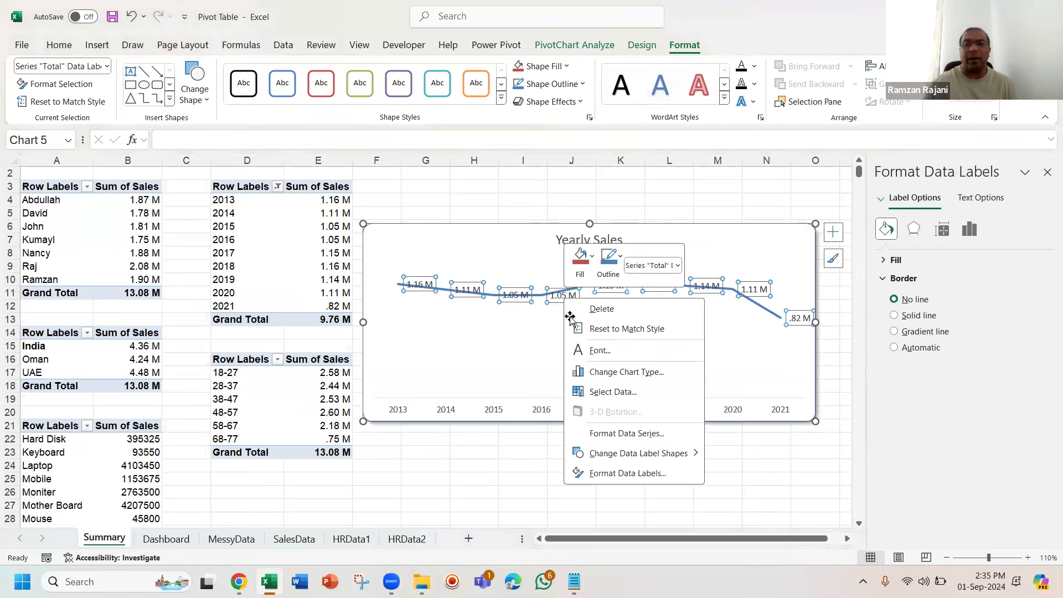
click(628, 474)
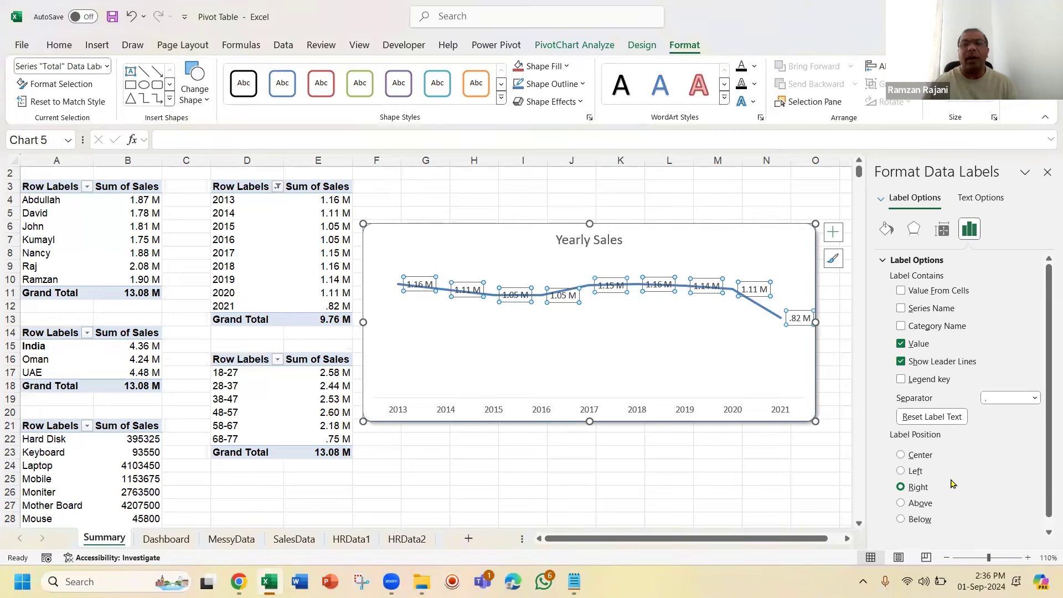
click(923, 520)
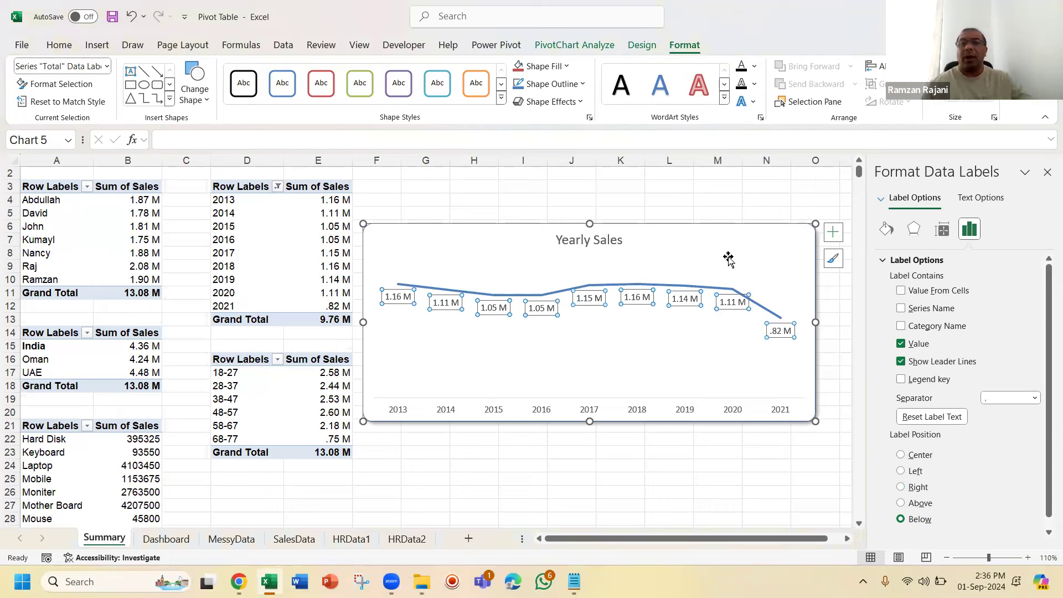
Step: Move the Yearly Sales chart from the Summary sheet to the Dashboard sheet, pasting it at cell J22
drag(728, 254, 711, 250)
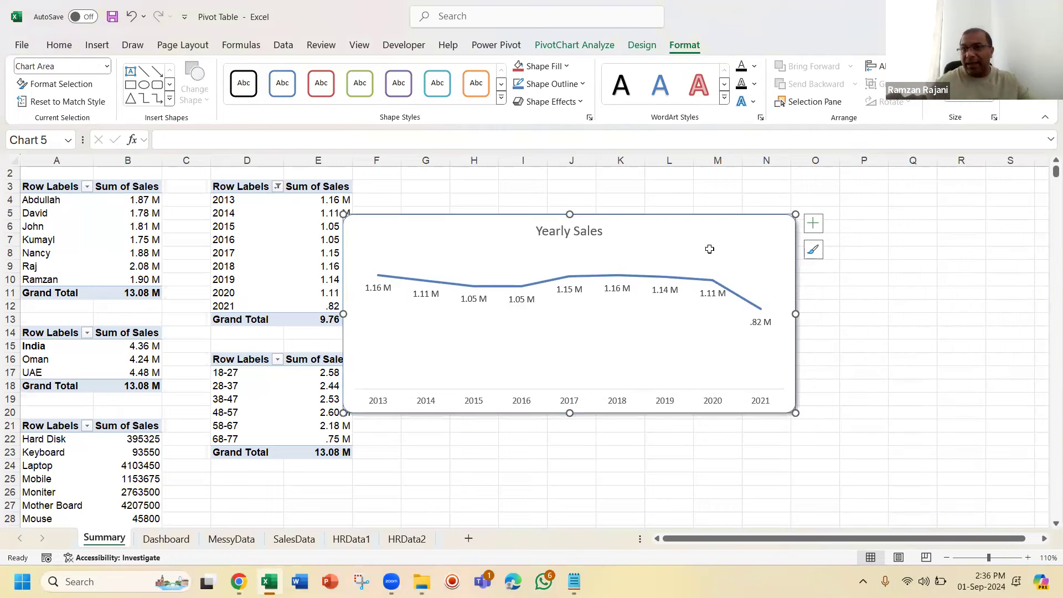
key(Delete)
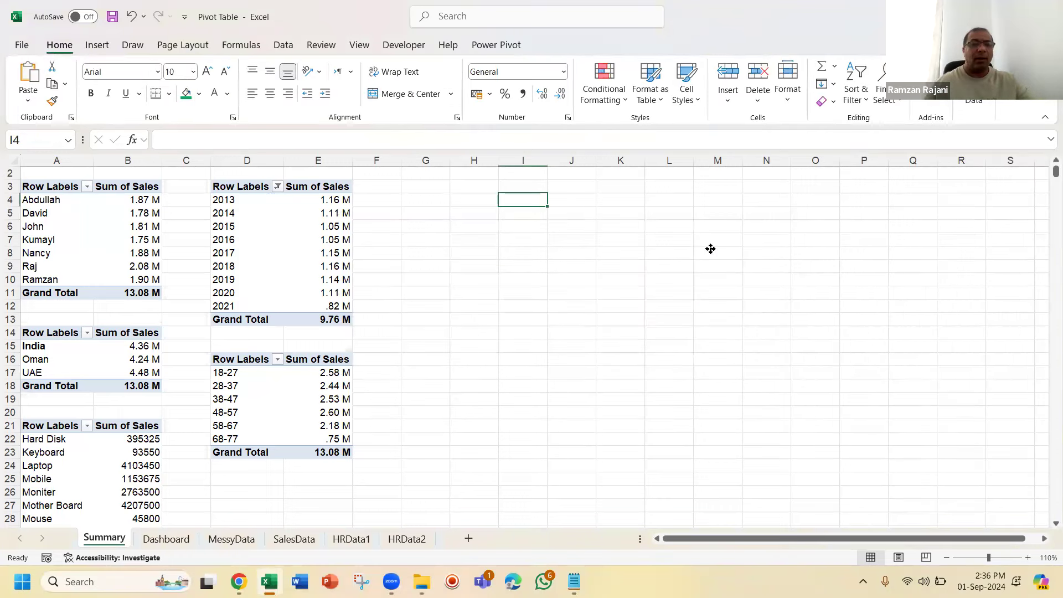
key(ctrl+Page_Down)
click(433, 432)
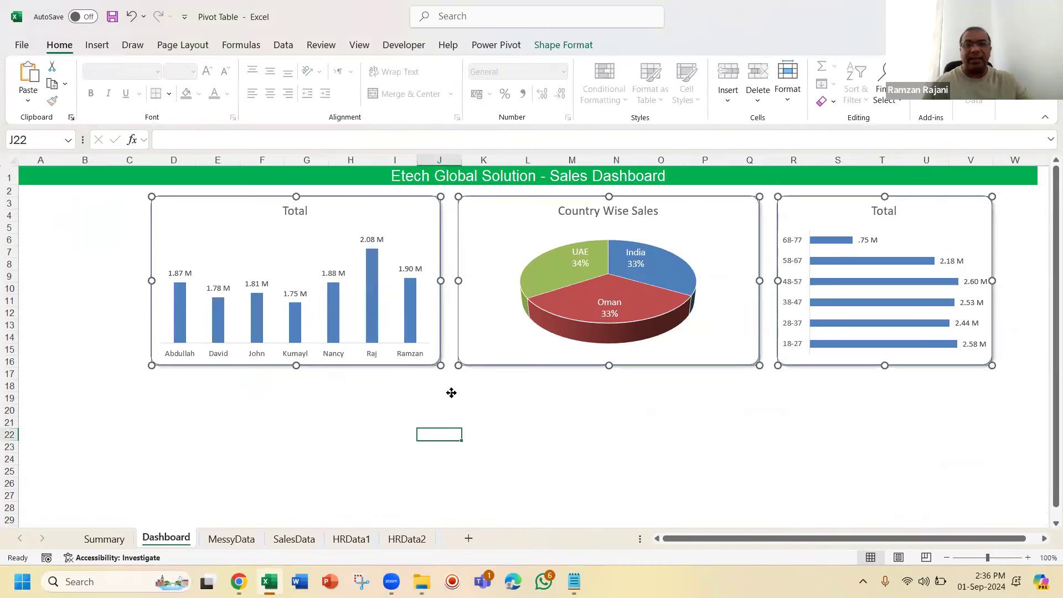
key(ctrl+v)
Step: Place the Yearly Sales chart beneath the column chart, aligned near its left edge, make it slightly taller, and return to the Summary sheet
mouse_move(465, 428)
mouse_down()
mouse_move(240, 351)
mouse_move(187, 274)
mouse_move(198, 257)
mouse_up()
mouse_move(359, 259)
mouse_down()
mouse_move(339, 340)
mouse_move(294, 394)
mouse_up()
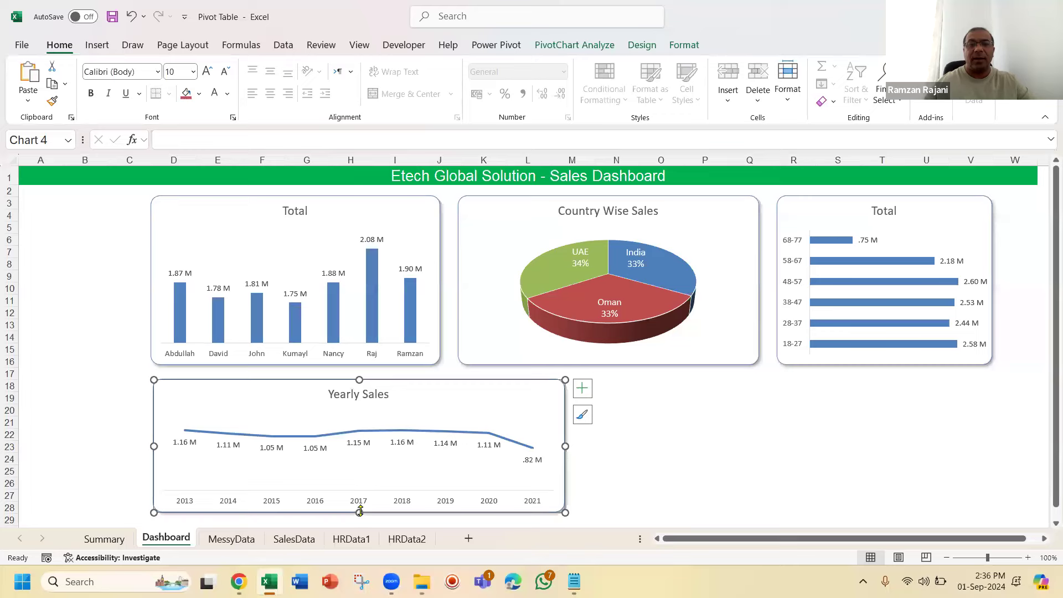
drag(360, 512, 359, 516)
click(731, 438)
key(ctrl+Page_Up)
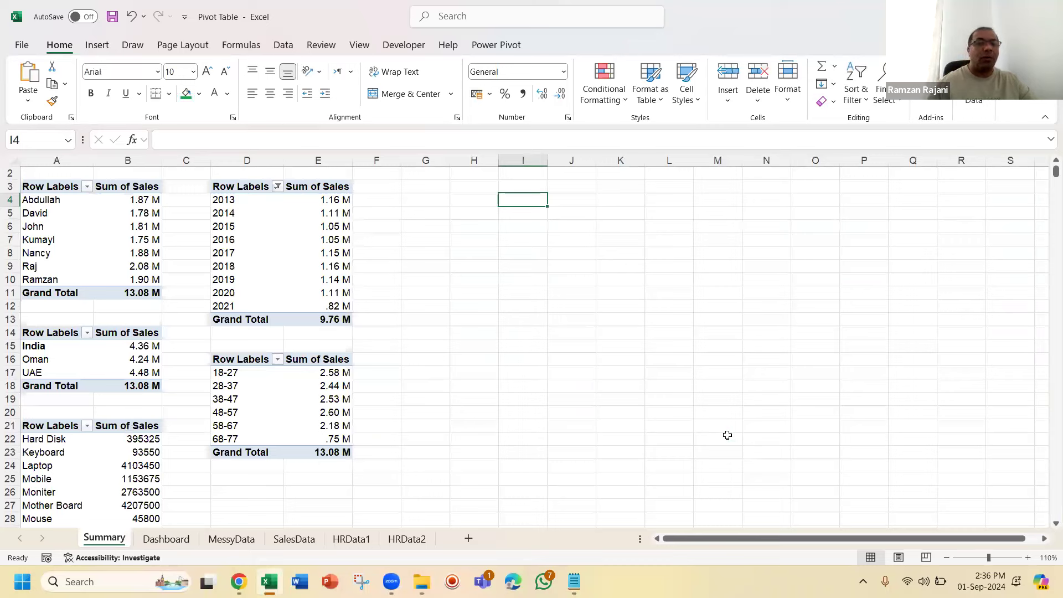
Step: Insert a 2-D clustered column pivot chart from the product sales pivot table and move it clear of the pivot tables
click(128, 441)
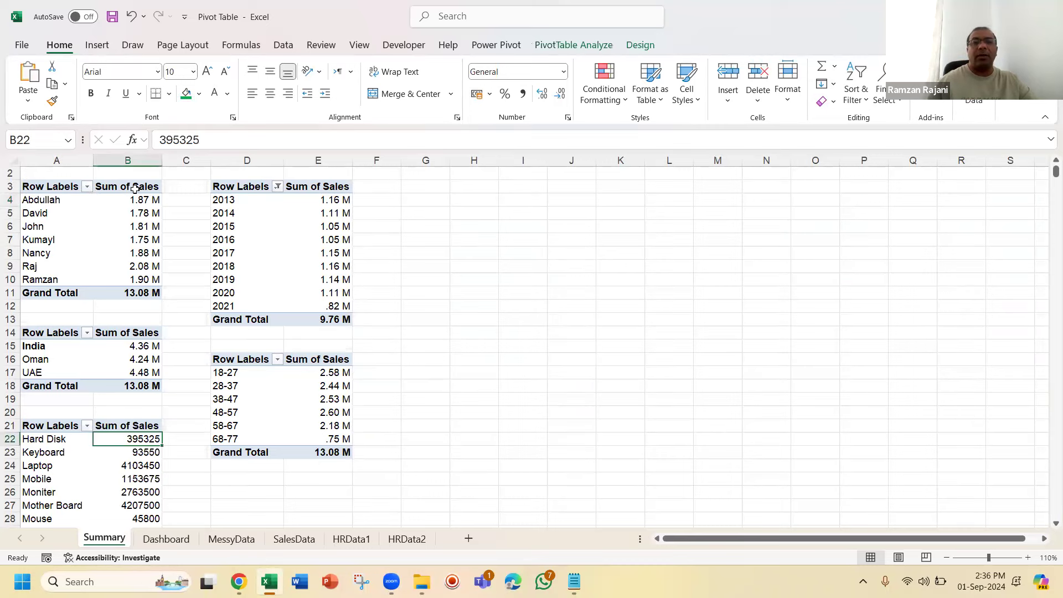
click(95, 47)
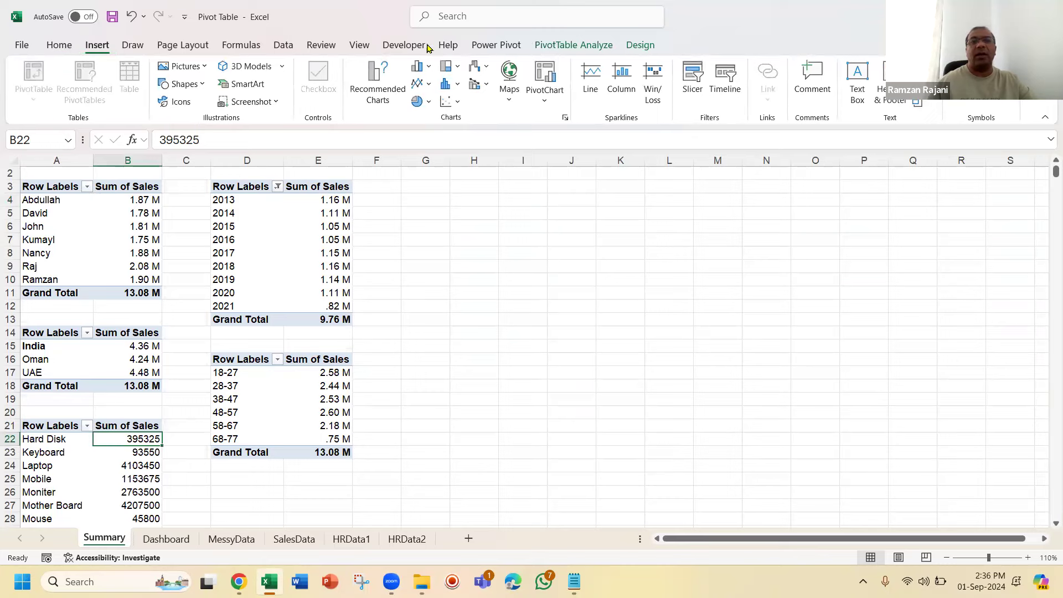
click(429, 69)
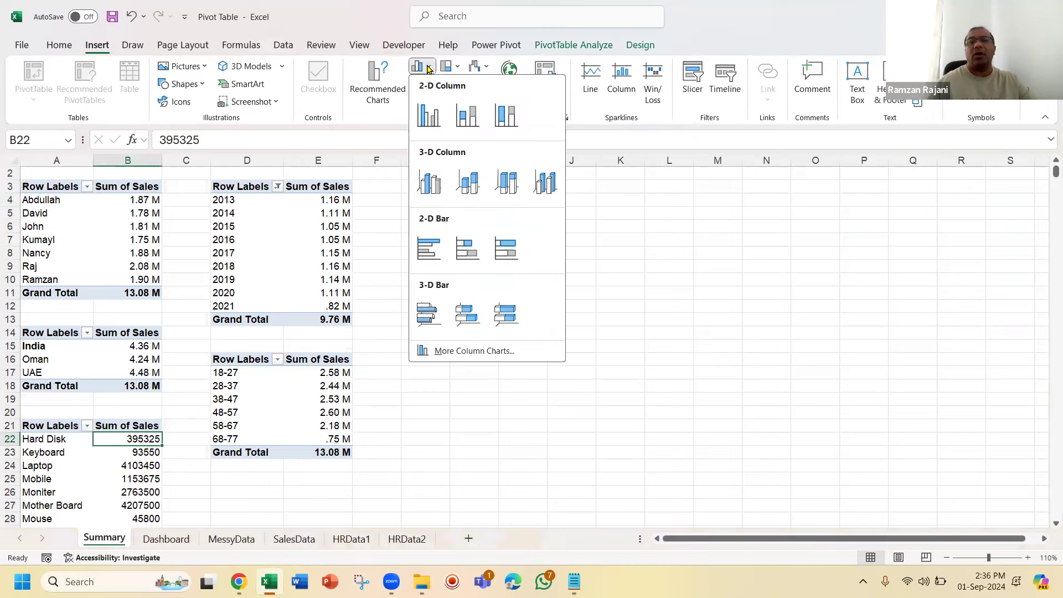
click(427, 114)
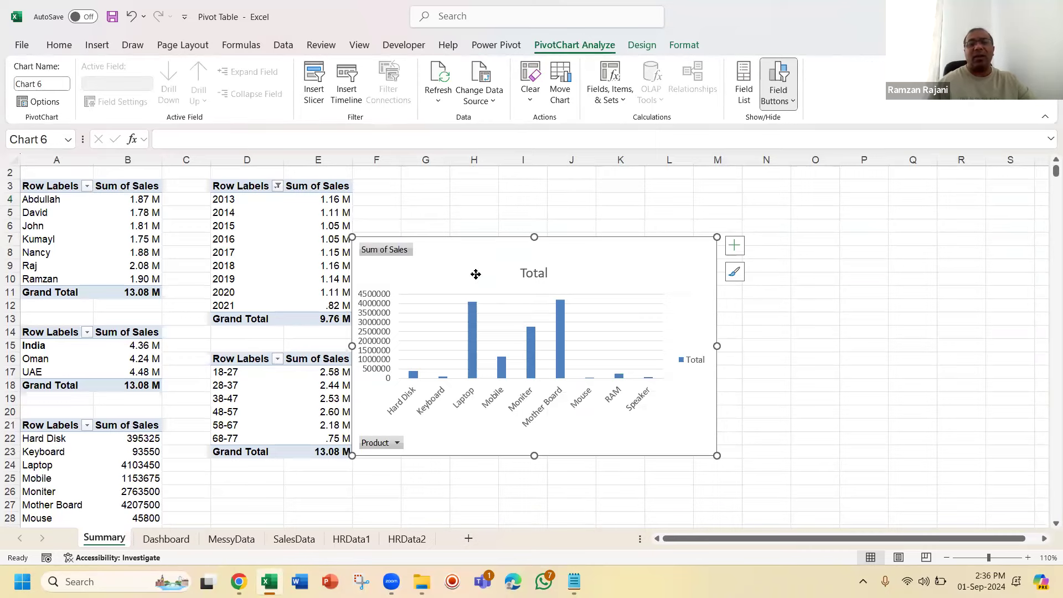
click(244, 400)
Step: Sort the product pivot table by Sum of Sales from largest to smallest
click(133, 464)
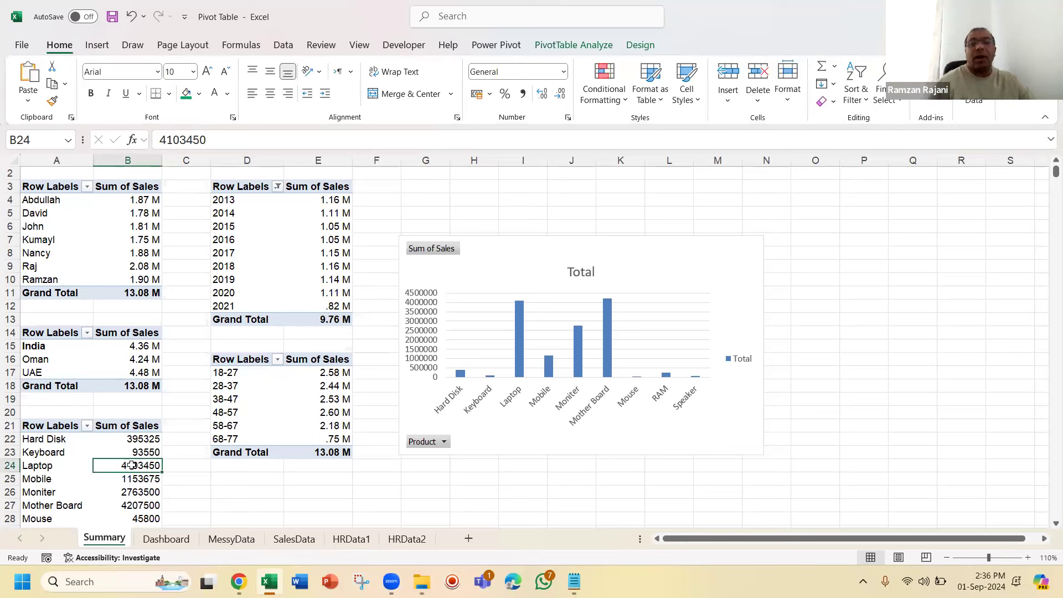
right_click(133, 467)
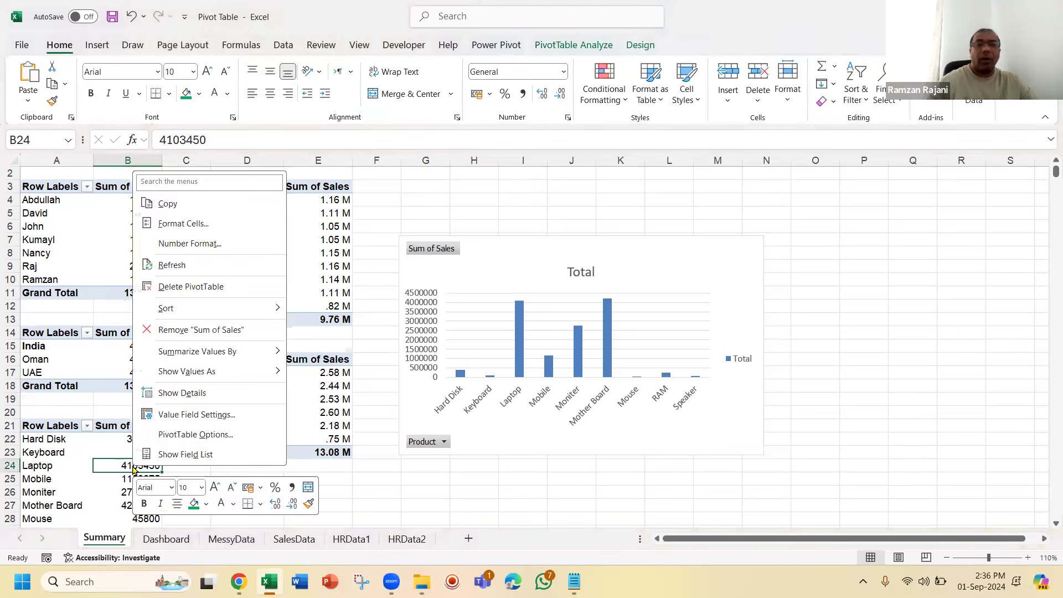
mouse_move(252, 314)
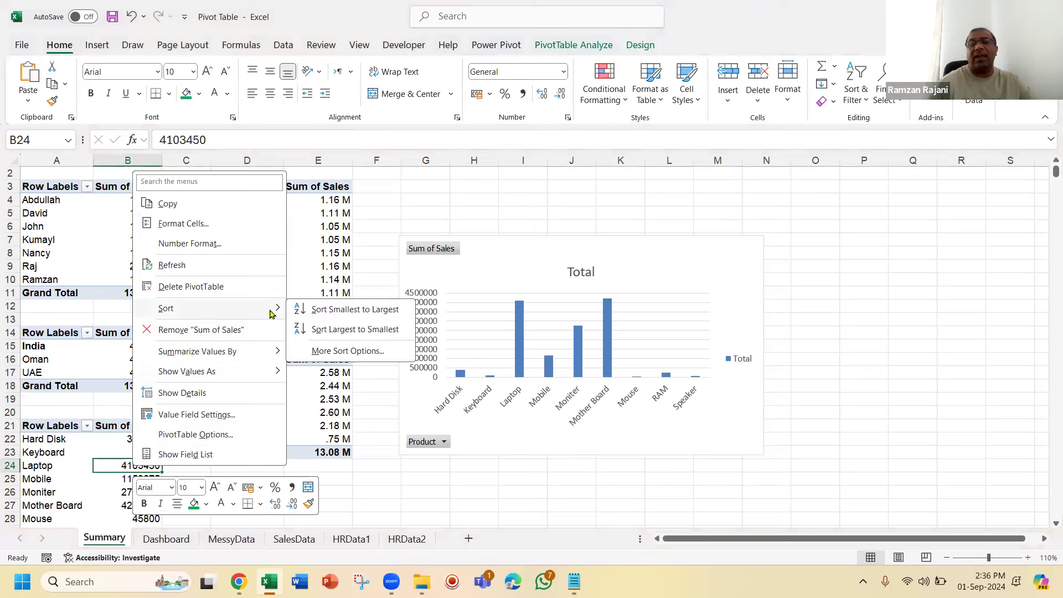
click(313, 330)
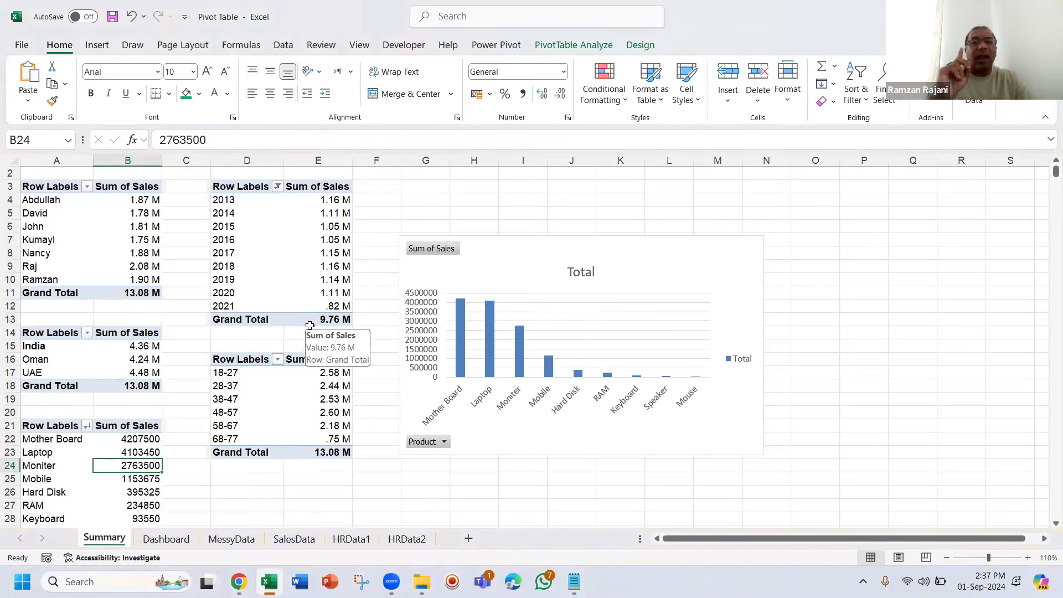
Step: Make the product chart slightly taller and remove its legend and gridlines
click(615, 251)
drag(578, 220, 578, 220)
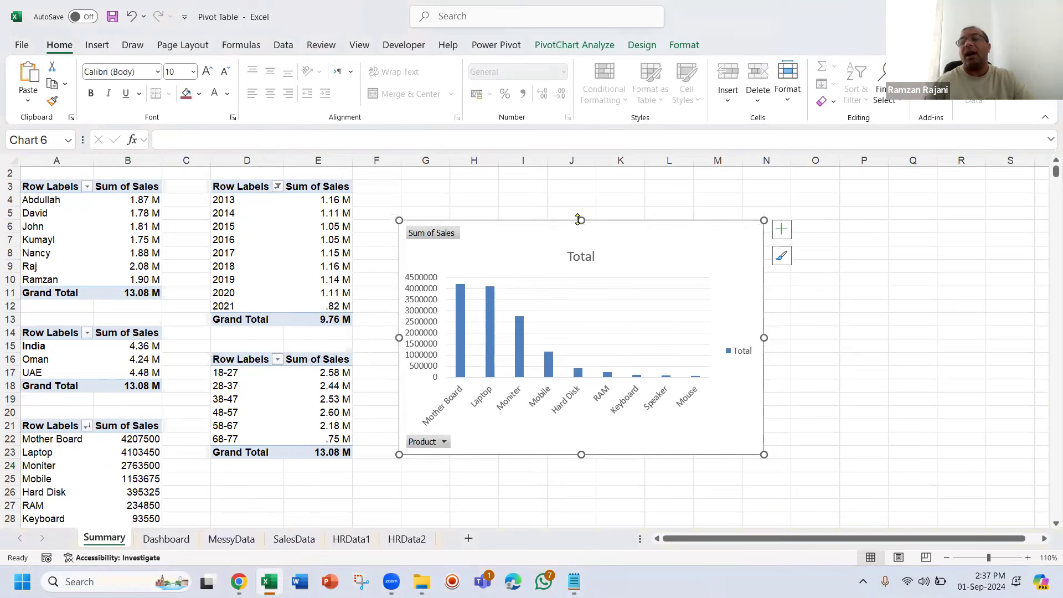
click(740, 352)
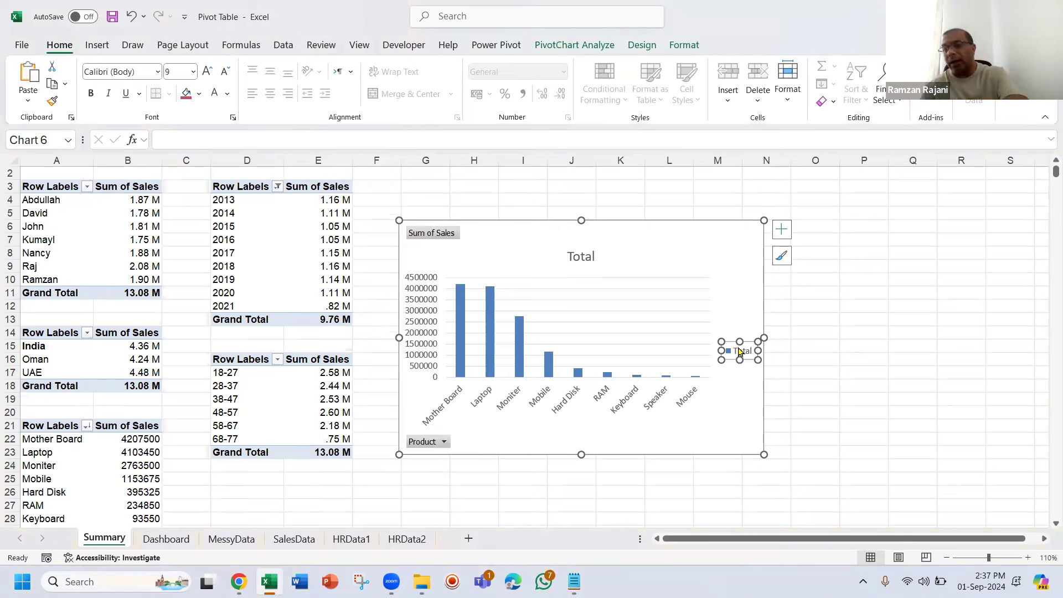
key(Delete)
click(698, 328)
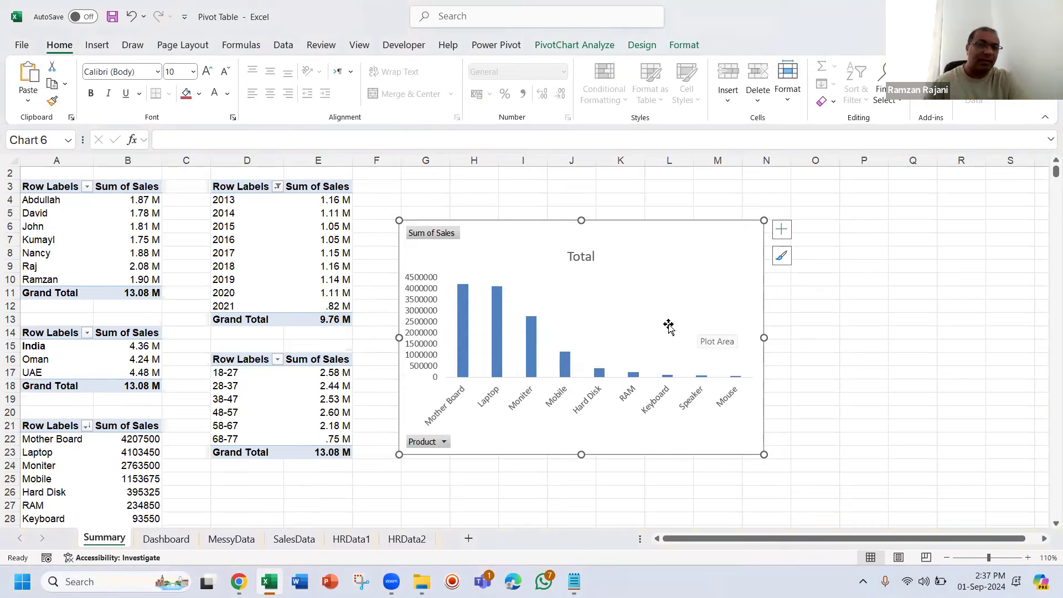
Step: Remove the product chart's vertical axis and hide all of its field buttons
click(425, 300)
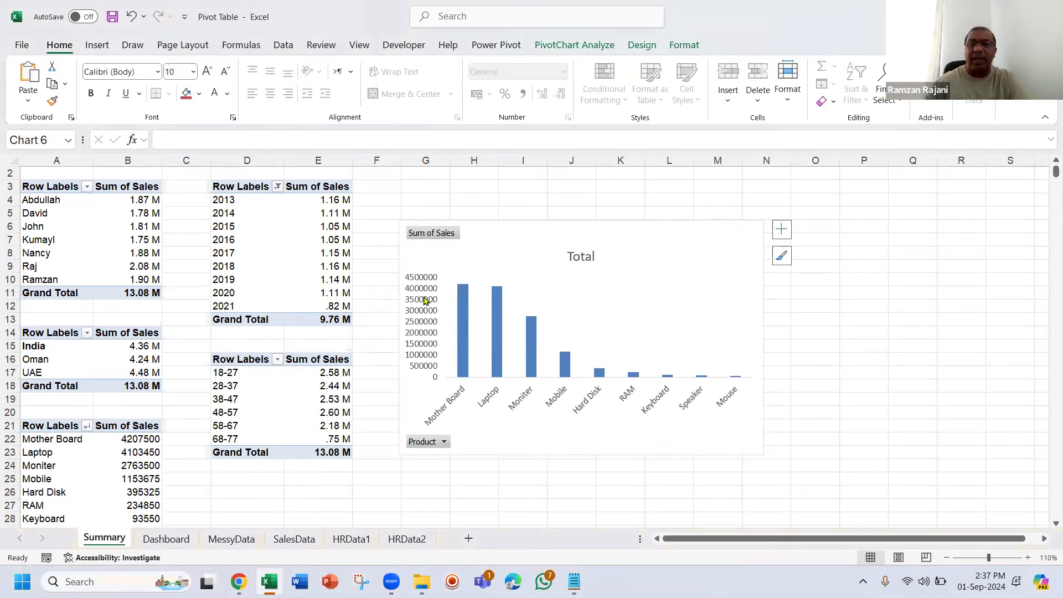
key(Delete)
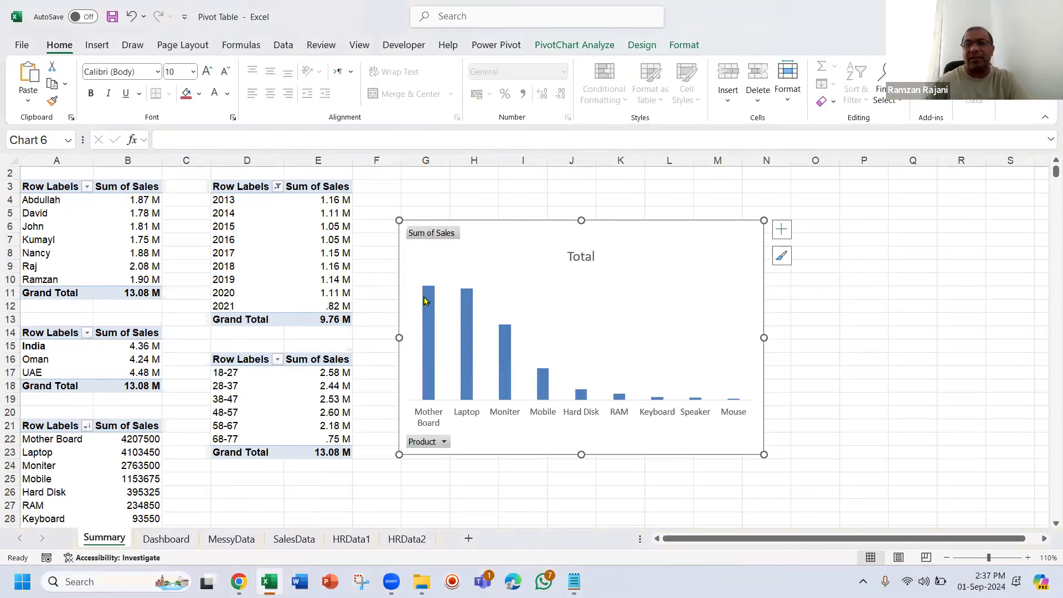
right_click(432, 237)
click(475, 391)
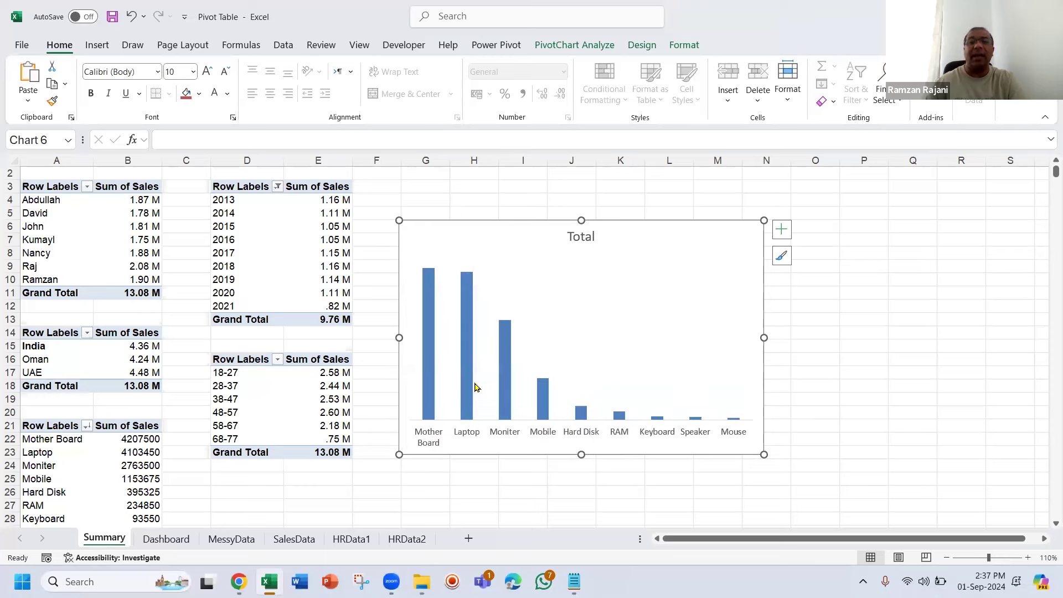
Step: Change the product chart's title to "Product Wise Sales"
click(585, 238)
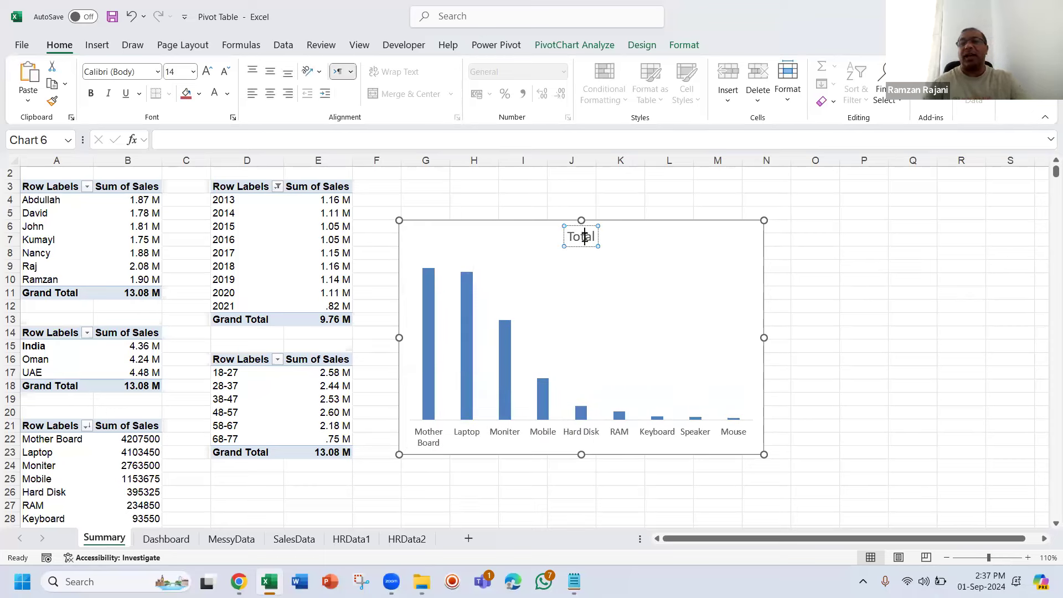
double_click(586, 240)
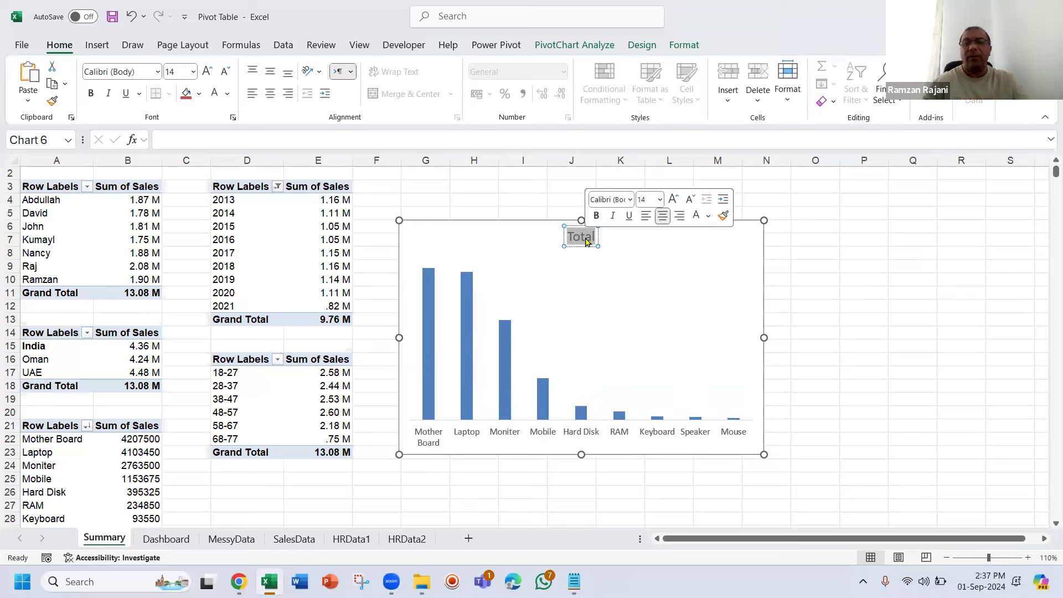
text(Product Wise Sales)
click(482, 237)
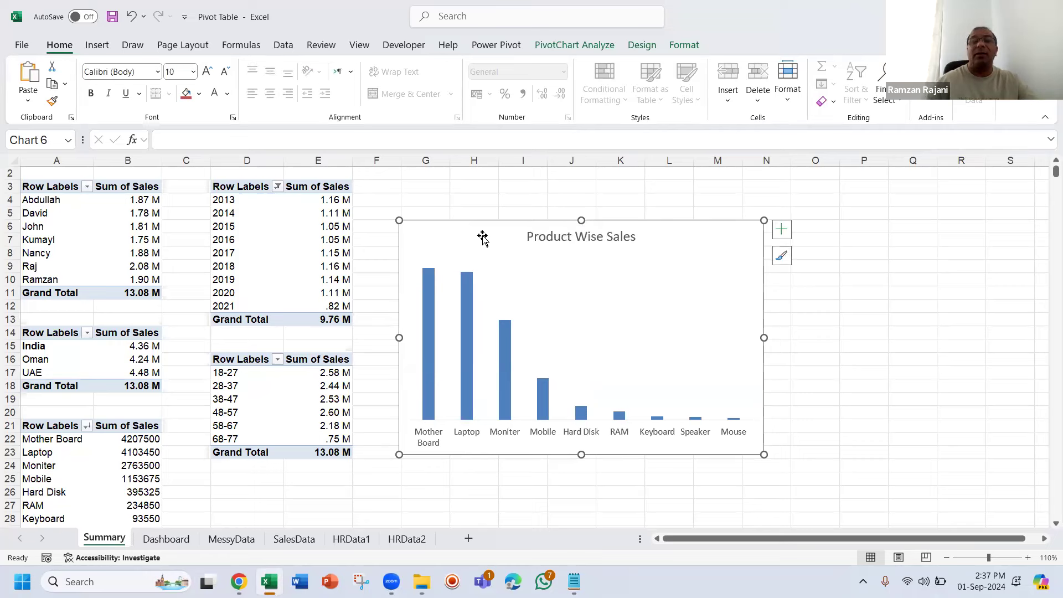
Step: Apply the first outer shadow preset to the Product Wise Sales chart area
click(684, 46)
click(551, 101)
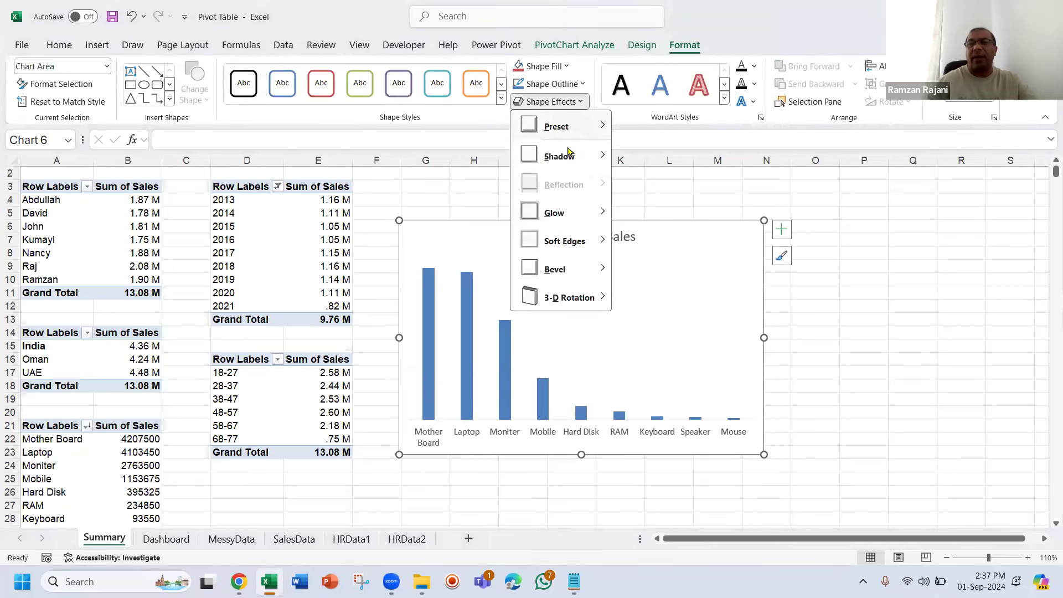
mouse_move(587, 156)
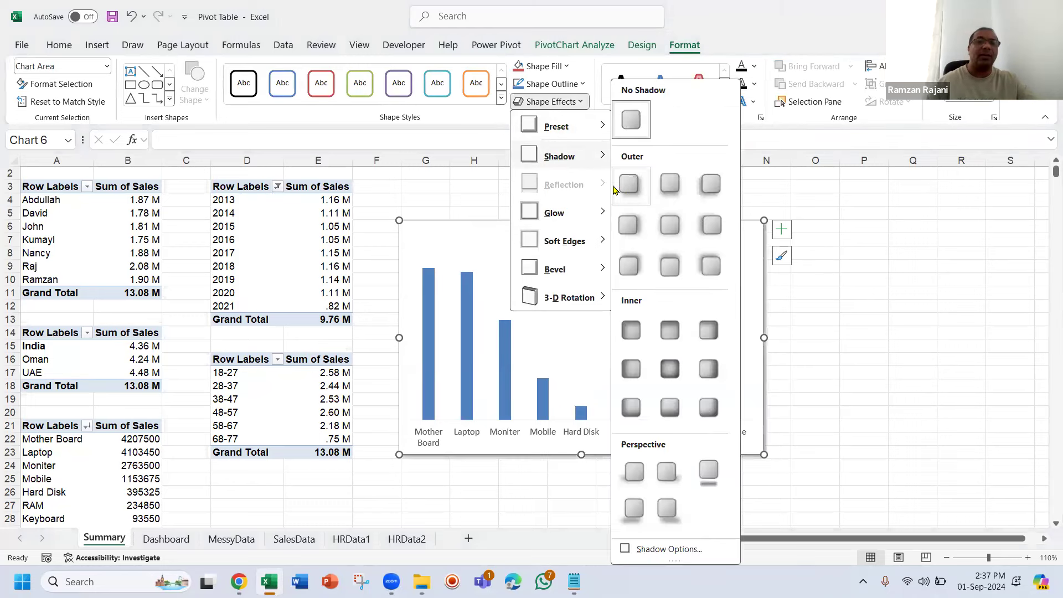
click(621, 187)
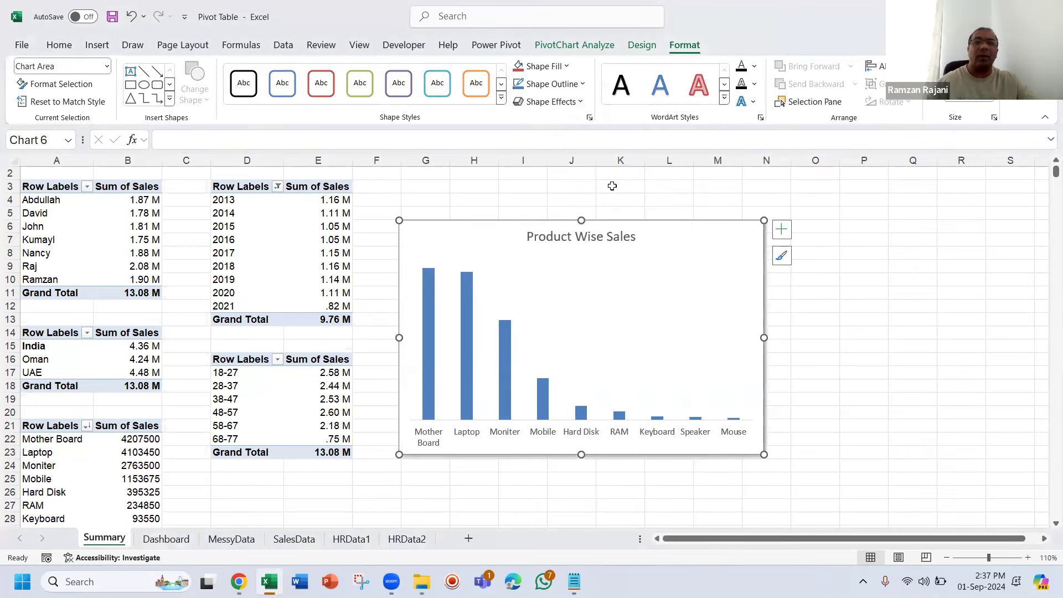
Step: Give the Product Wise Sales chart area a solid line border with rounded corners
right_click(606, 223)
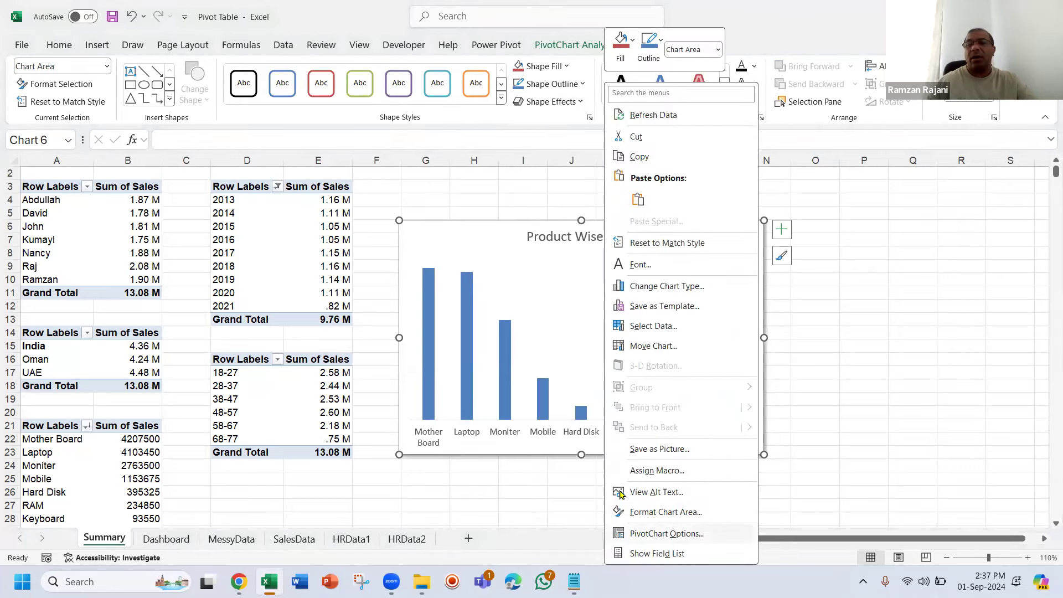
click(690, 513)
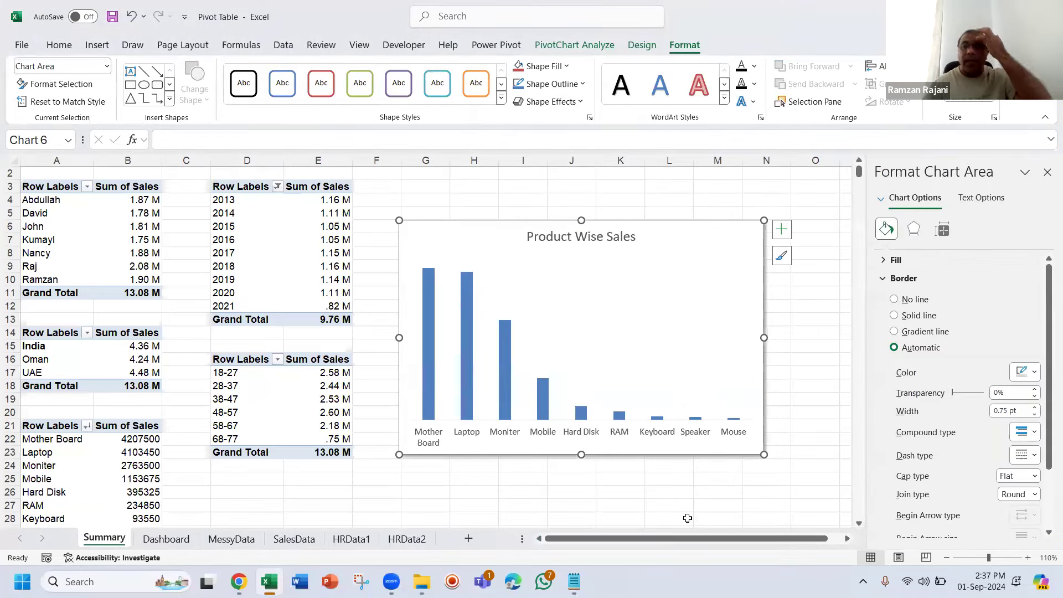
click(917, 319)
drag(1048, 388, 1048, 479)
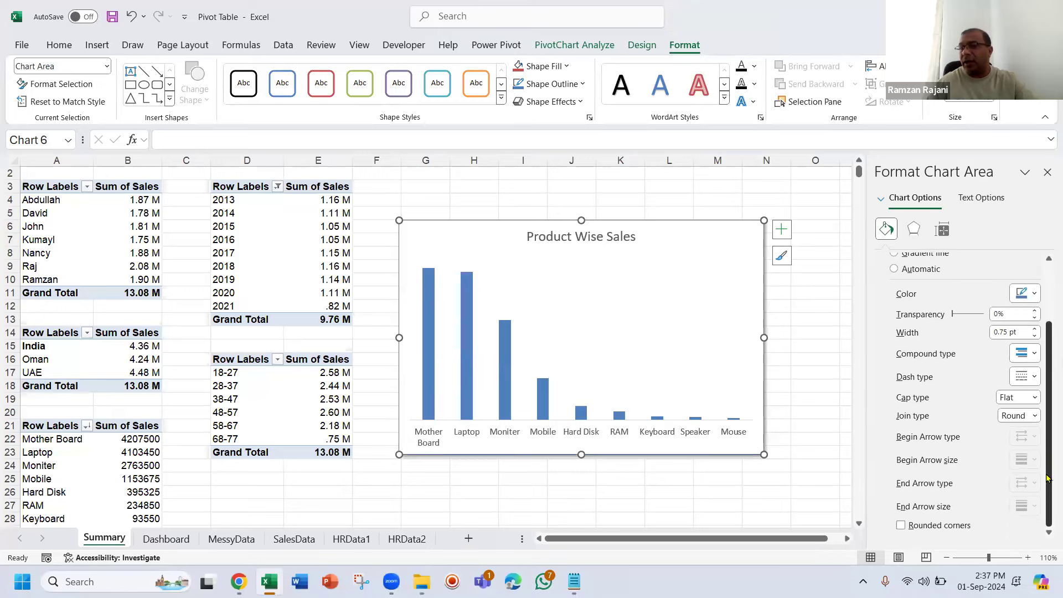
click(936, 527)
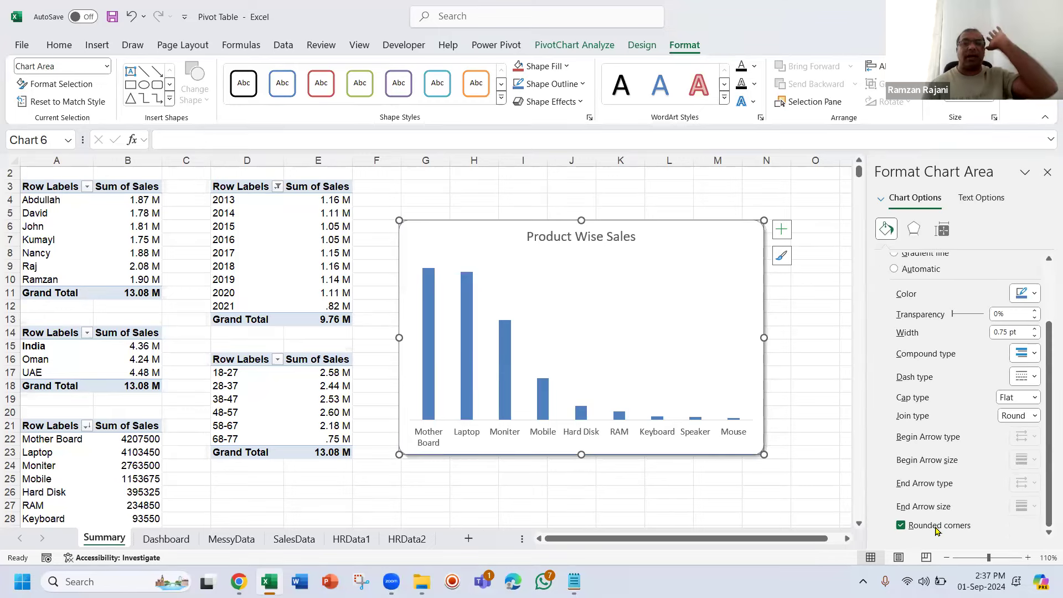
Step: Shrink the Product Wise Sales chart slightly and fill its columns with standard green
drag(738, 438, 735, 436)
click(478, 284)
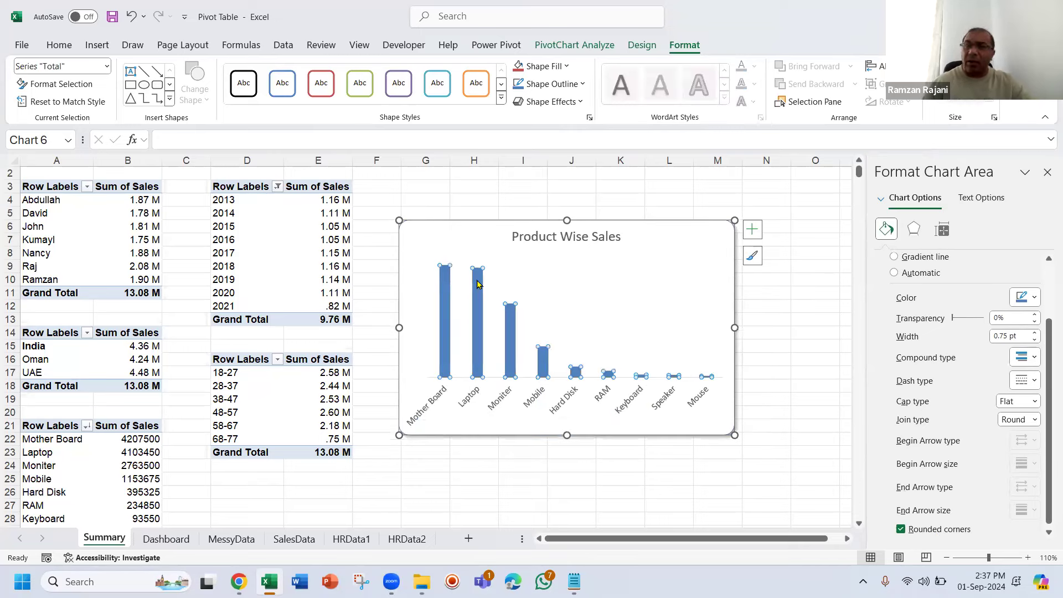
click(542, 69)
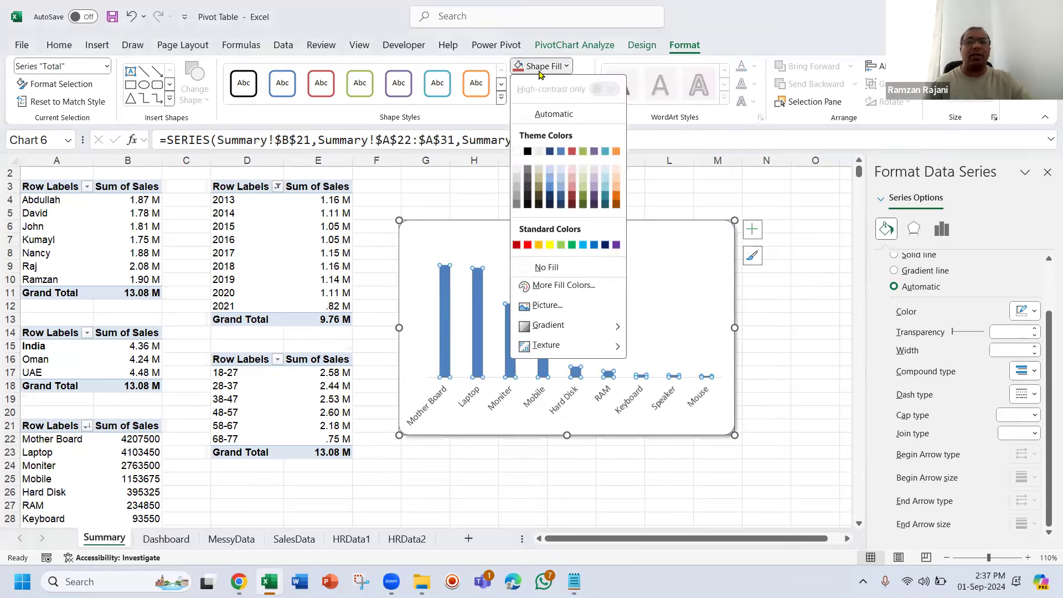
click(571, 245)
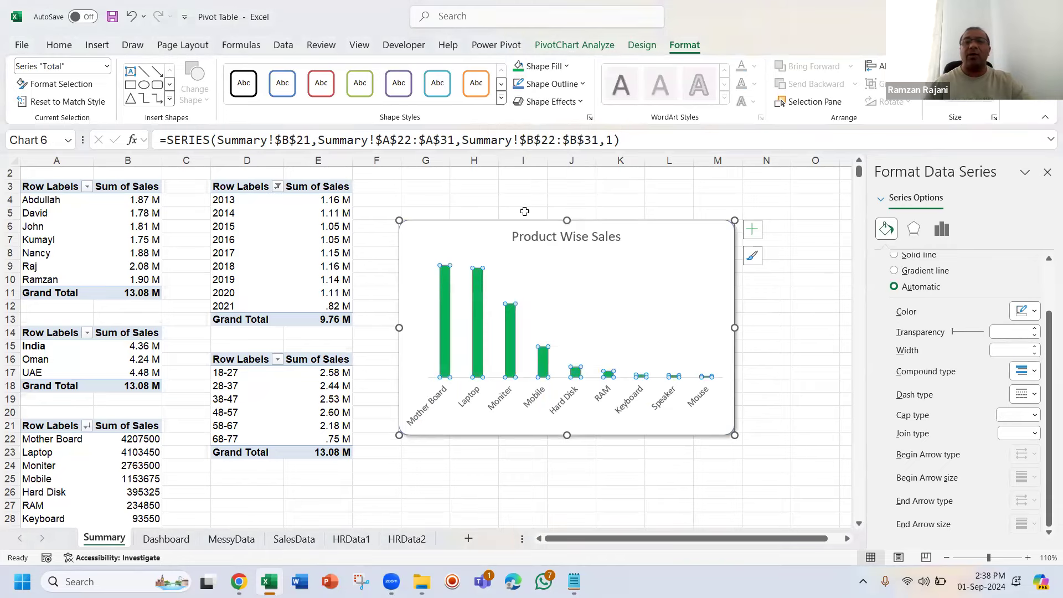
Step: Move the Product Wise Sales chart from the Summary sheet to cell Q22 of the Dashboard sheet and close the formatting pane
click(477, 235)
key(ctrl+x)
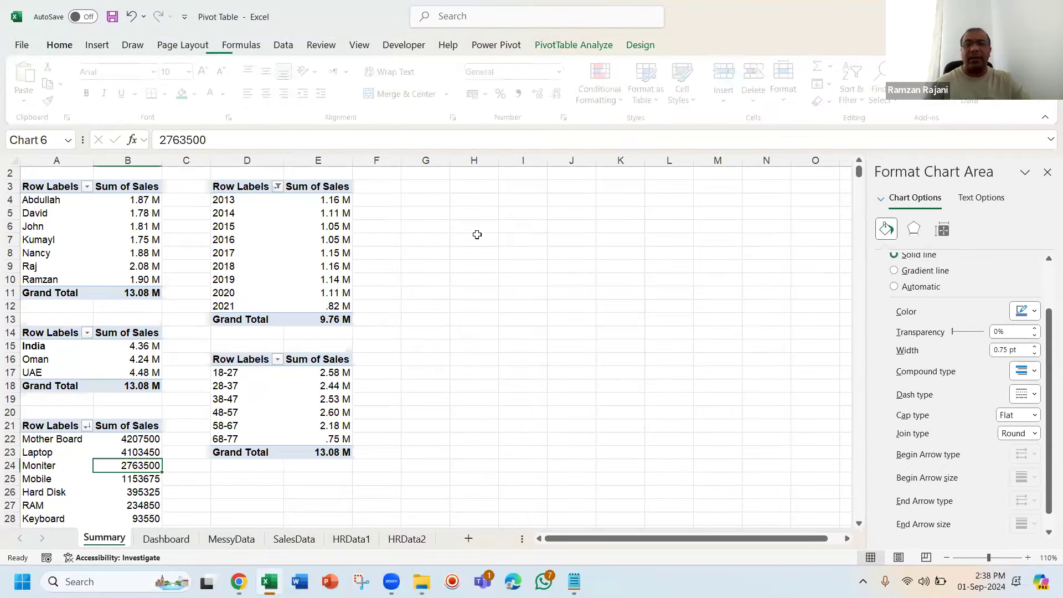
key(ctrl+Page_Down)
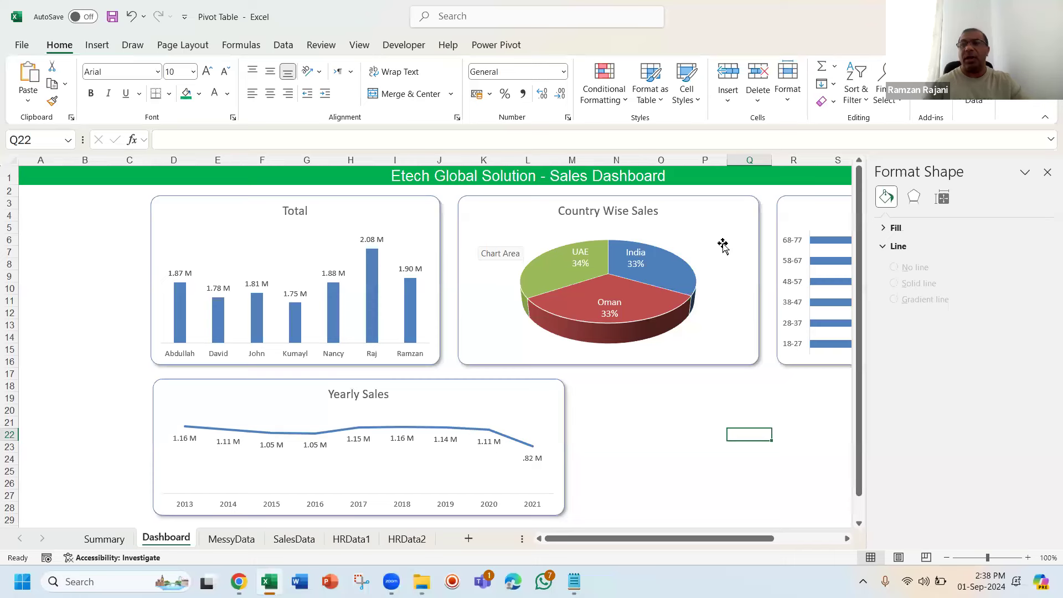
click(1046, 171)
key(ctrl+v)
Step: Place the Product Wise Sales chart beneath the age-group bar chart, making it shorter and wider and aligning their right edges
drag(765, 437, 601, 289)
click(500, 202)
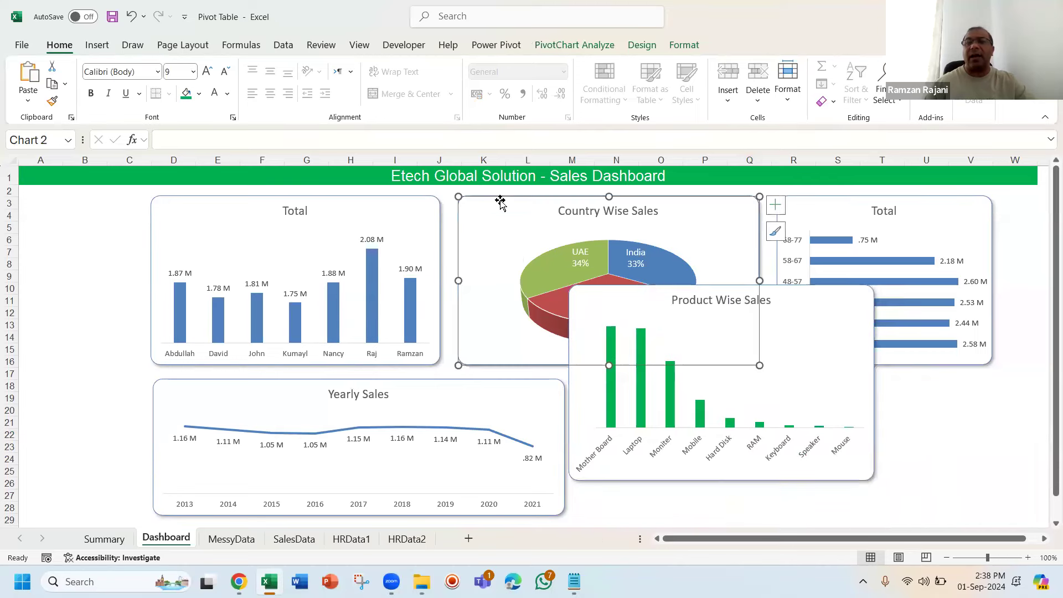
drag(628, 315, 637, 347)
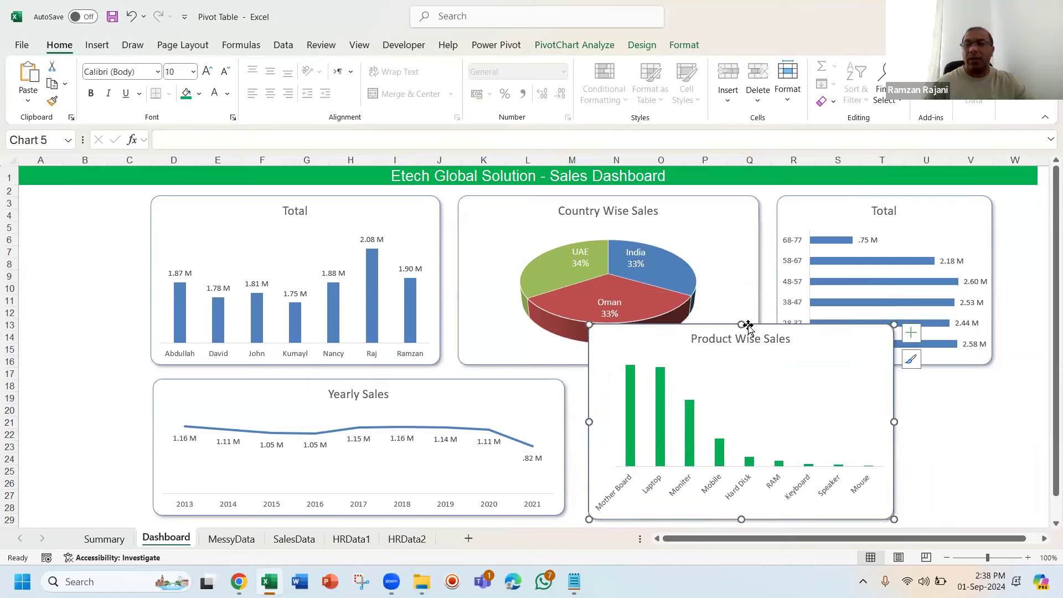
drag(741, 325, 739, 380)
drag(897, 450, 921, 449)
drag(852, 399, 928, 397)
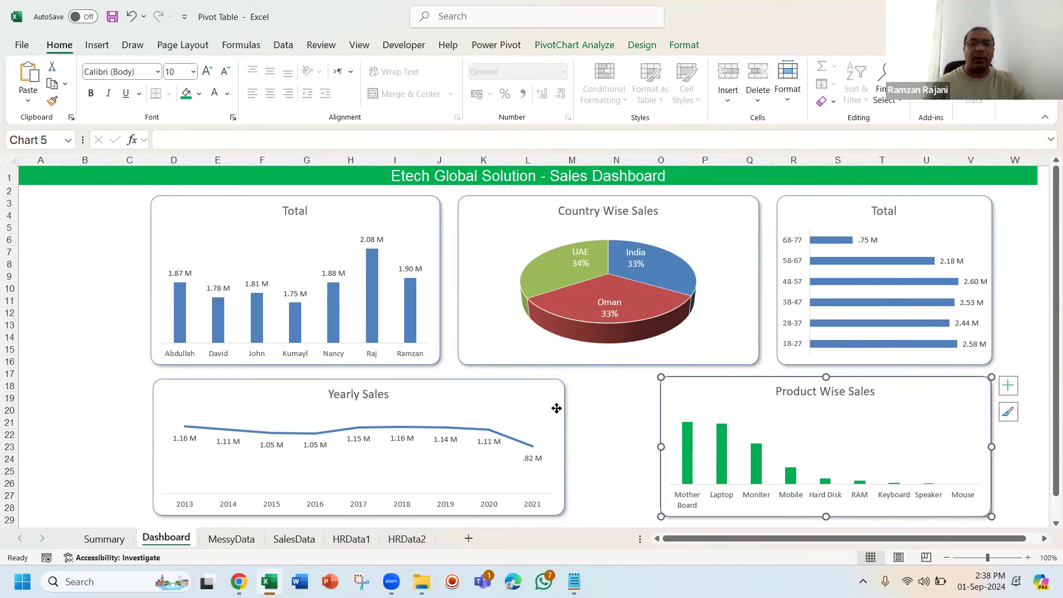
Step: Widen the Yearly Sales chart to fill the gap beside the Product Wise Sales chart
click(558, 410)
drag(616, 445, 643, 449)
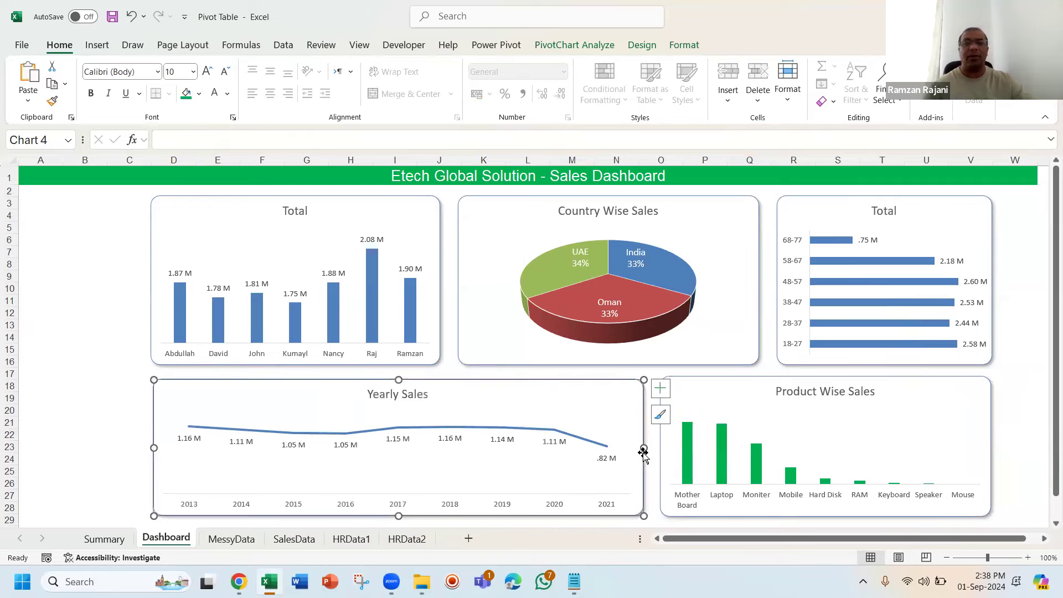
click(110, 376)
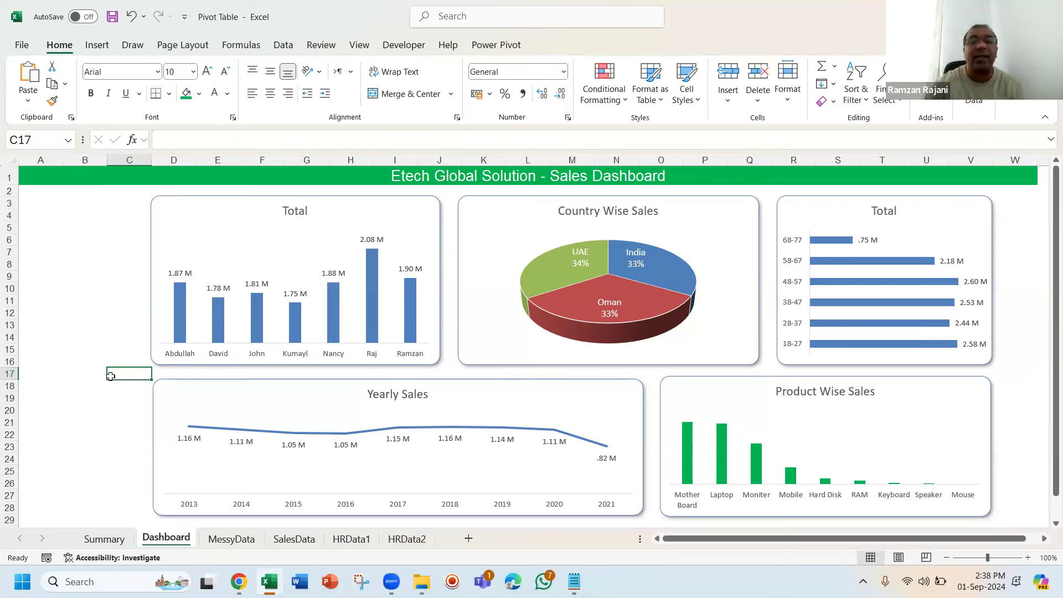
Step: Insert Sales Person, Country and Product slicers for the salesperson column chart
click(194, 221)
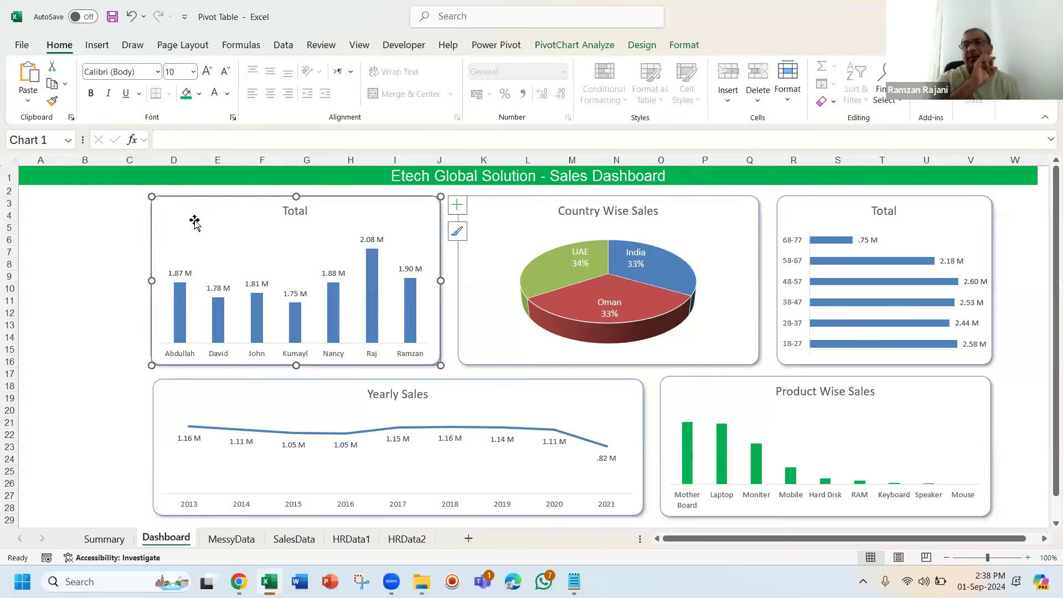
click(105, 44)
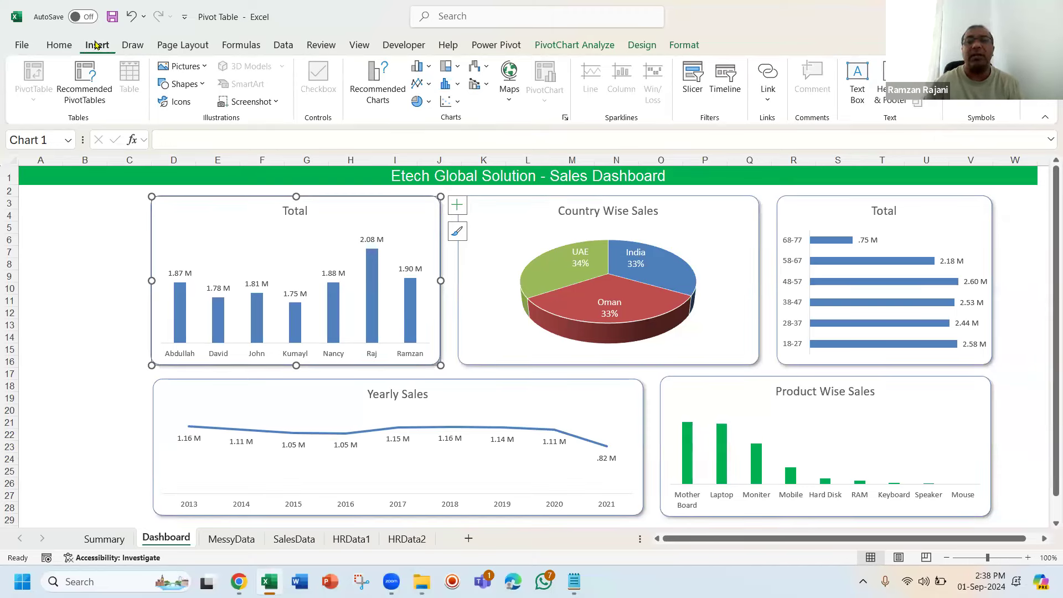
click(691, 83)
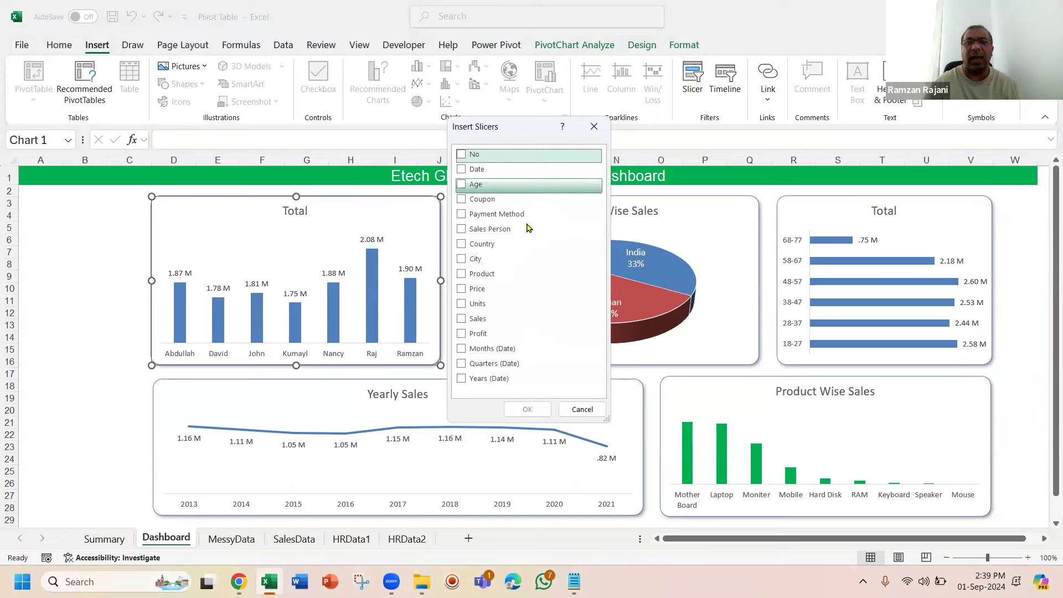
click(462, 247)
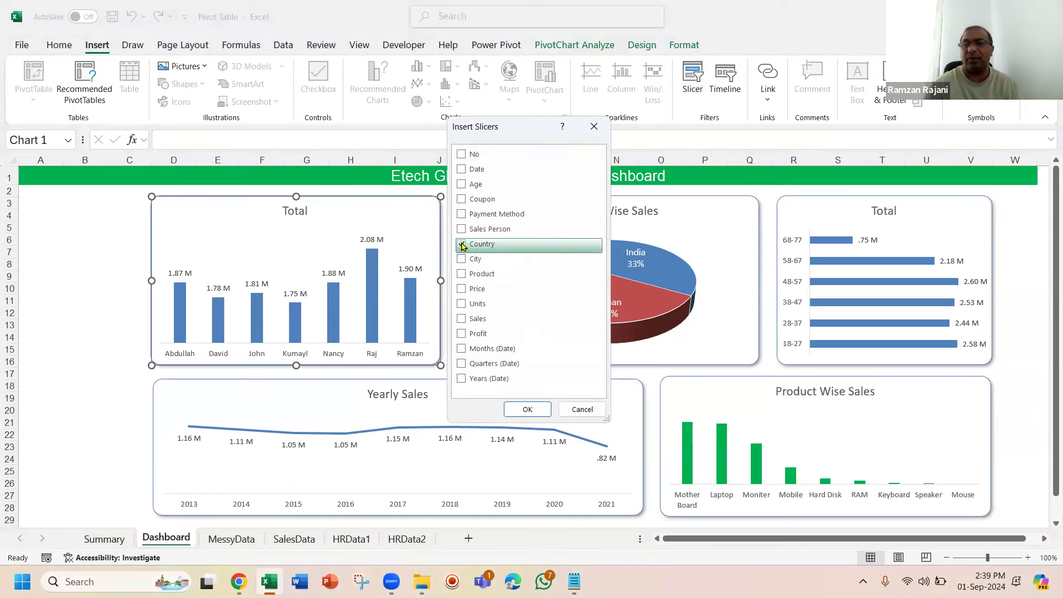
click(463, 230)
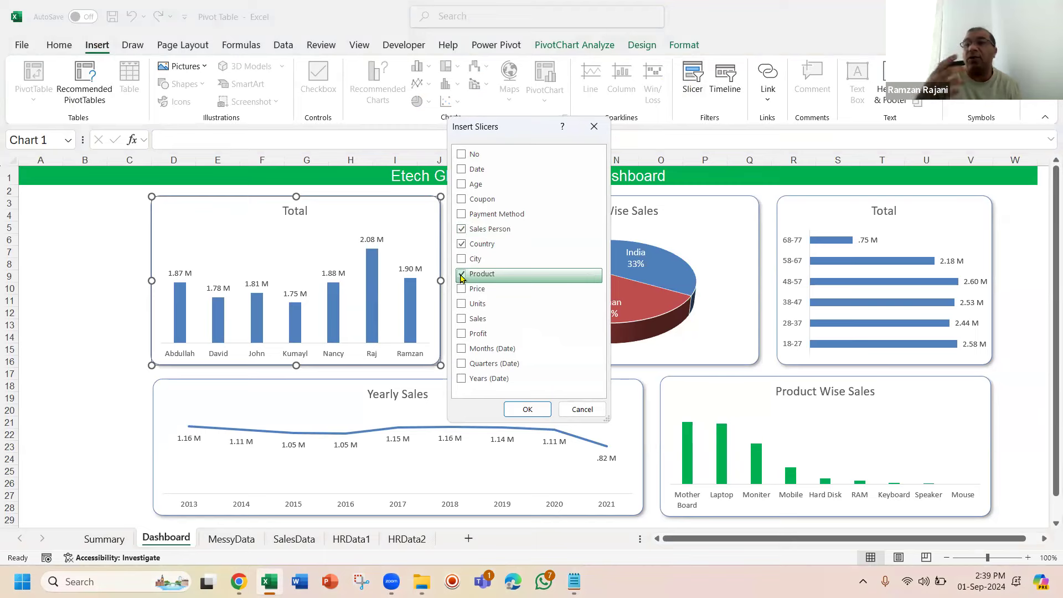
click(527, 409)
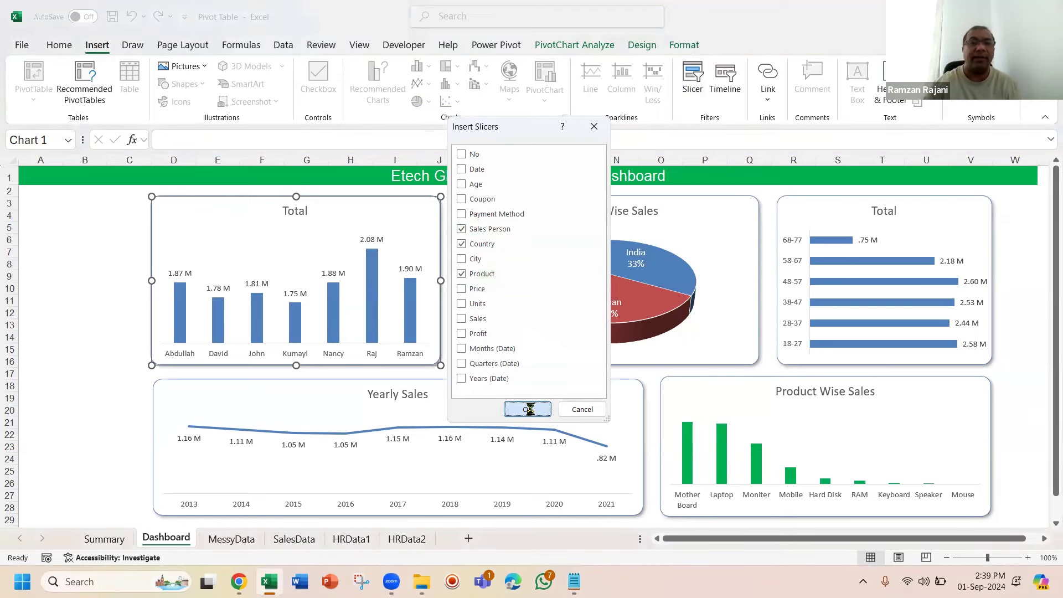
Step: Place the Country slicer beside the salesperson chart, sized about 2.41 × 4.53 cm, with two columns and the light green style
drag(540, 262, 90, 202)
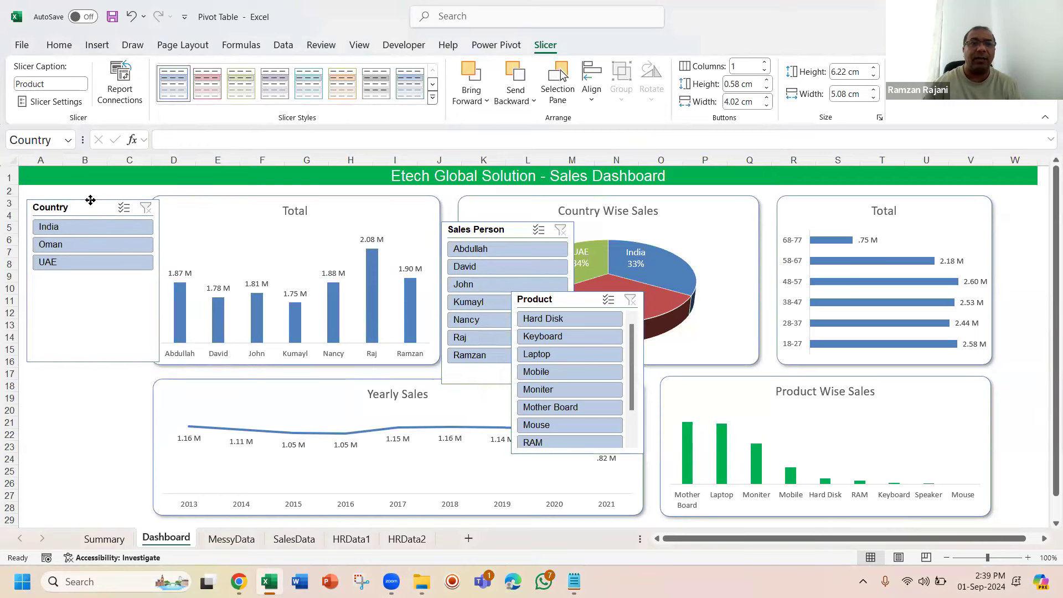
drag(160, 278, 87, 285)
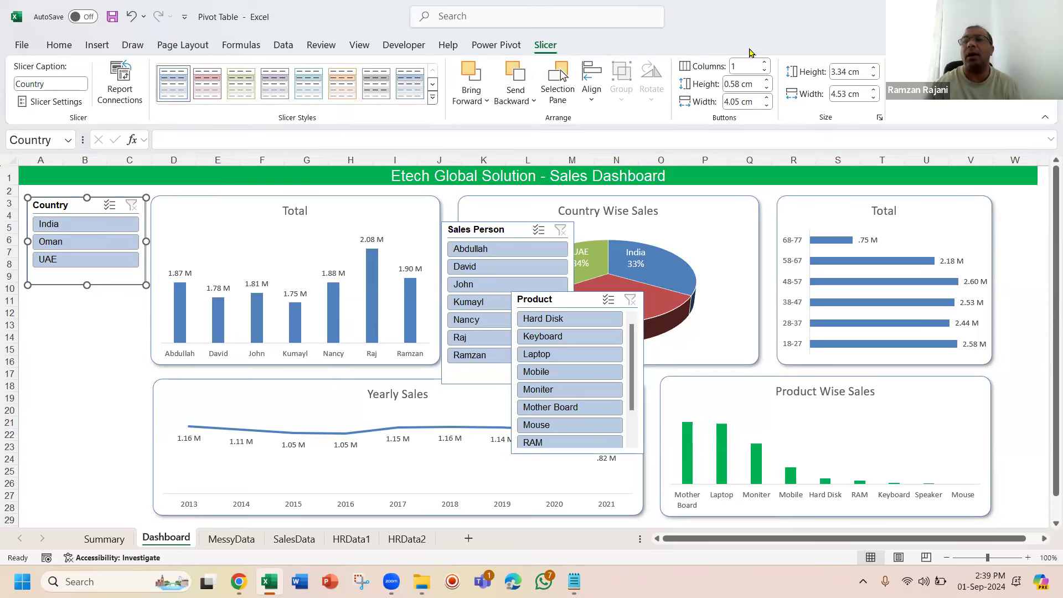
click(766, 63)
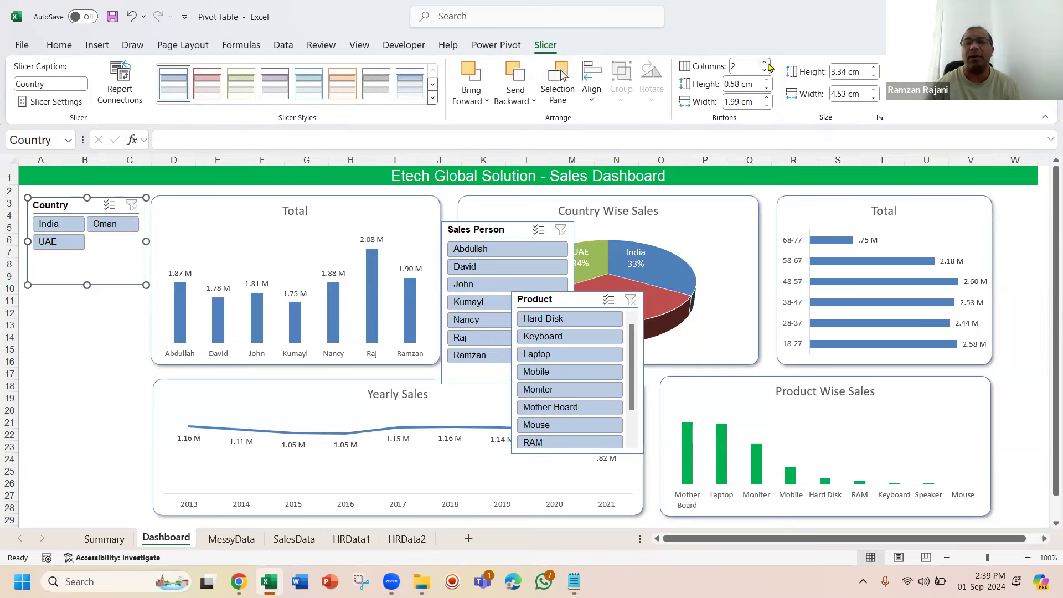
click(239, 85)
drag(87, 284, 87, 260)
drag(67, 206, 65, 249)
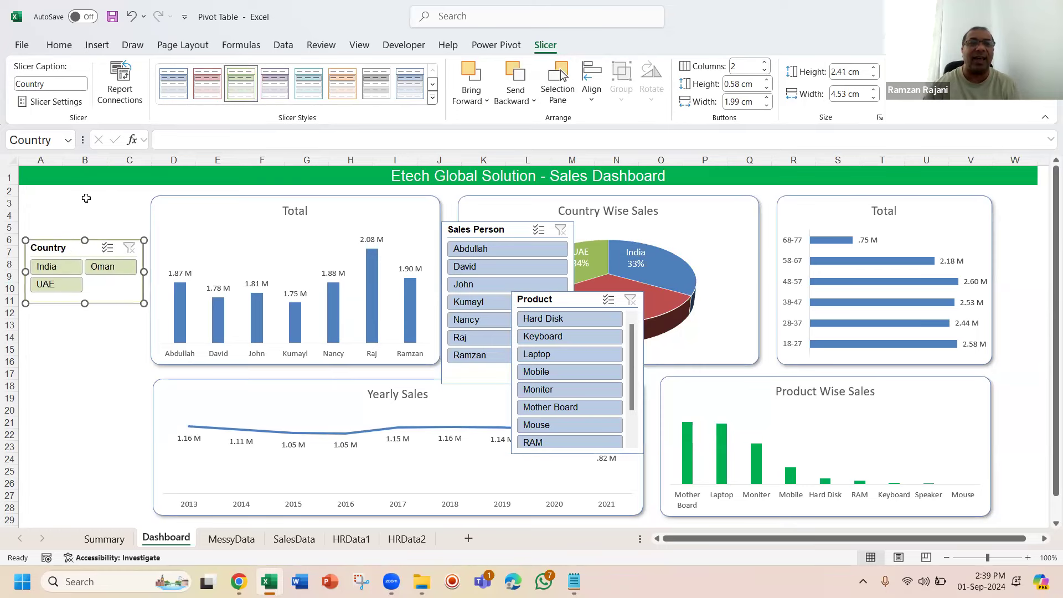
Step: Give the Product slicer two columns and the light orange style, then place it beneath the Country slicer at about 4.49 × 4.51 cm
click(536, 299)
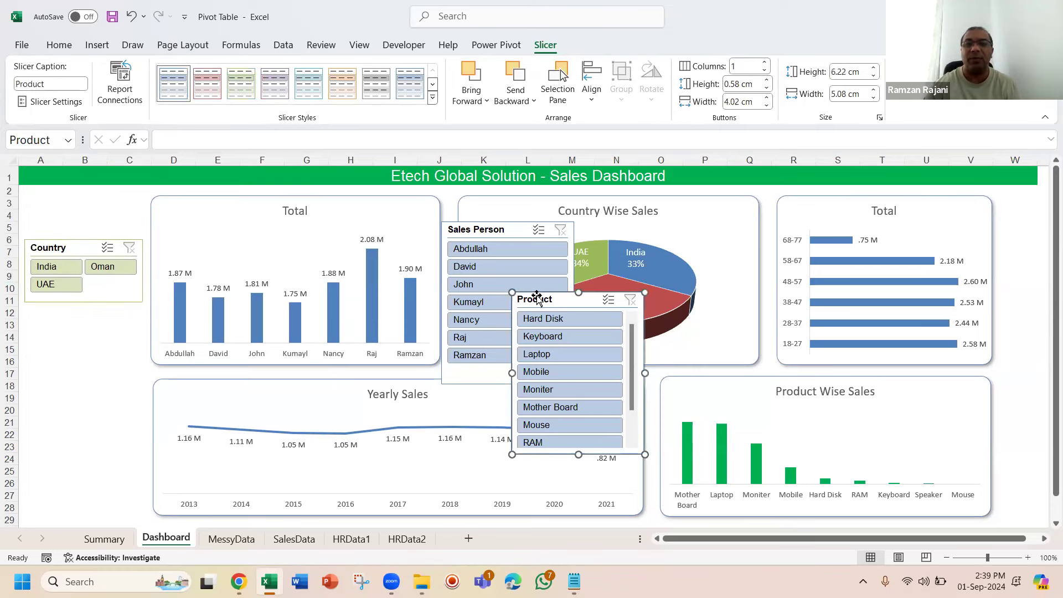
click(766, 64)
drag(580, 438, 578, 410)
click(337, 92)
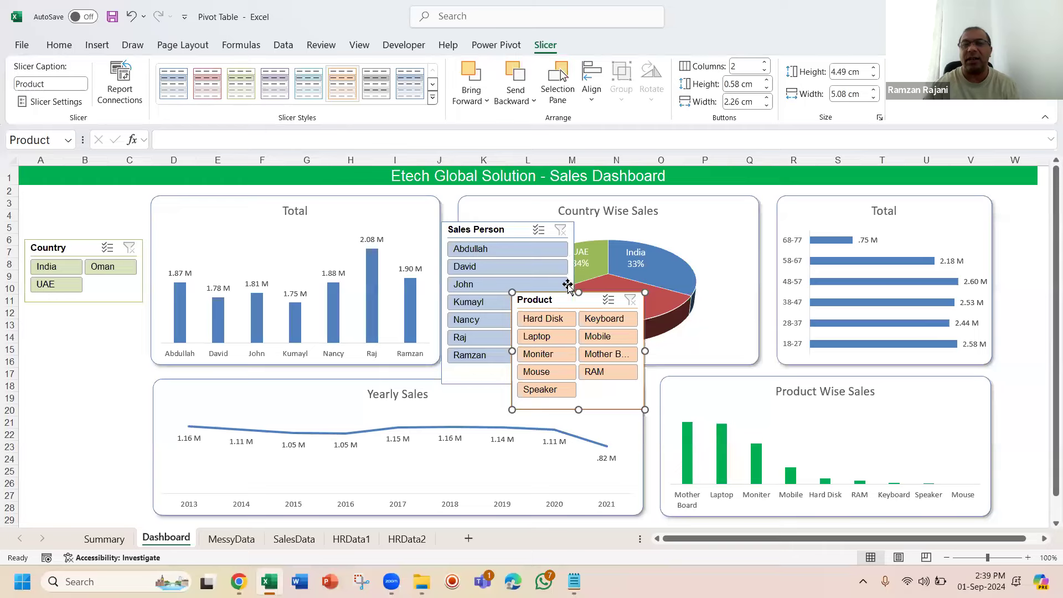
drag(546, 307, 76, 318)
drag(158, 368, 143, 369)
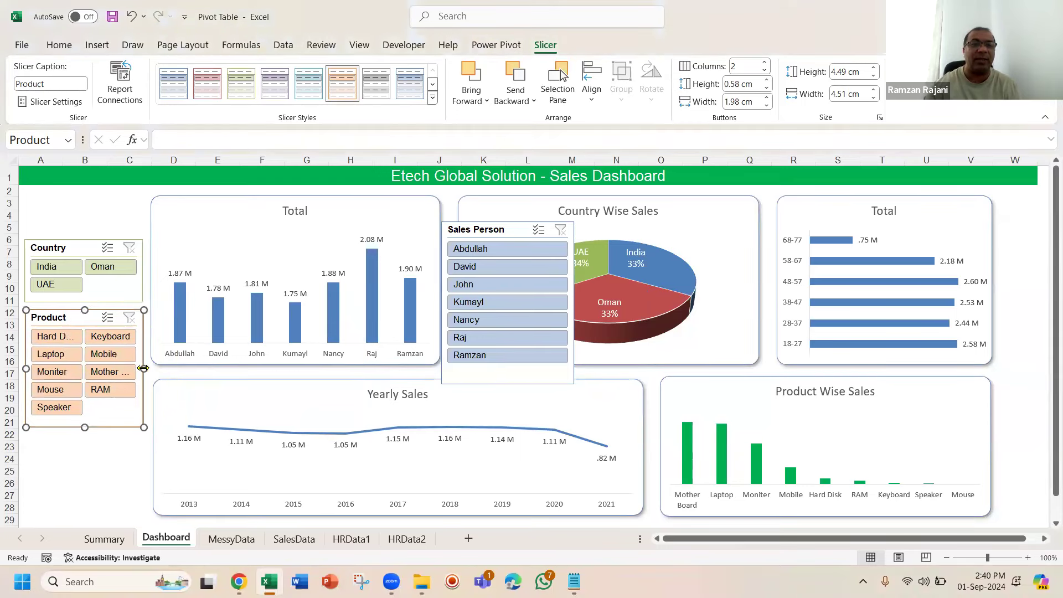
Step: Give the Sales Person slicer two columns and the light red style, shorten it to about 3.77 cm, and place it narrower beneath the Product slicer
click(513, 234)
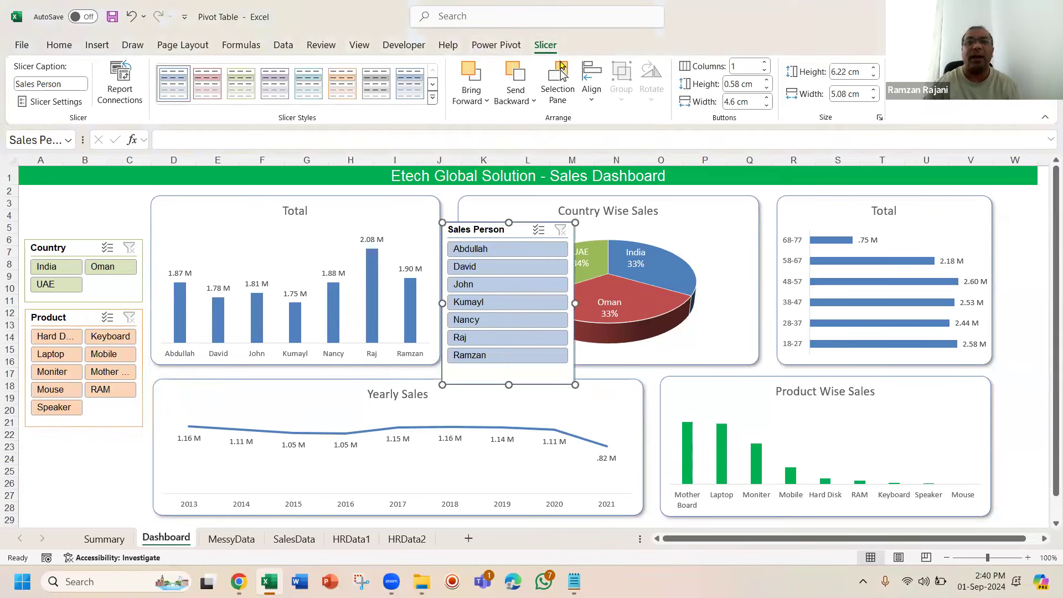
click(767, 64)
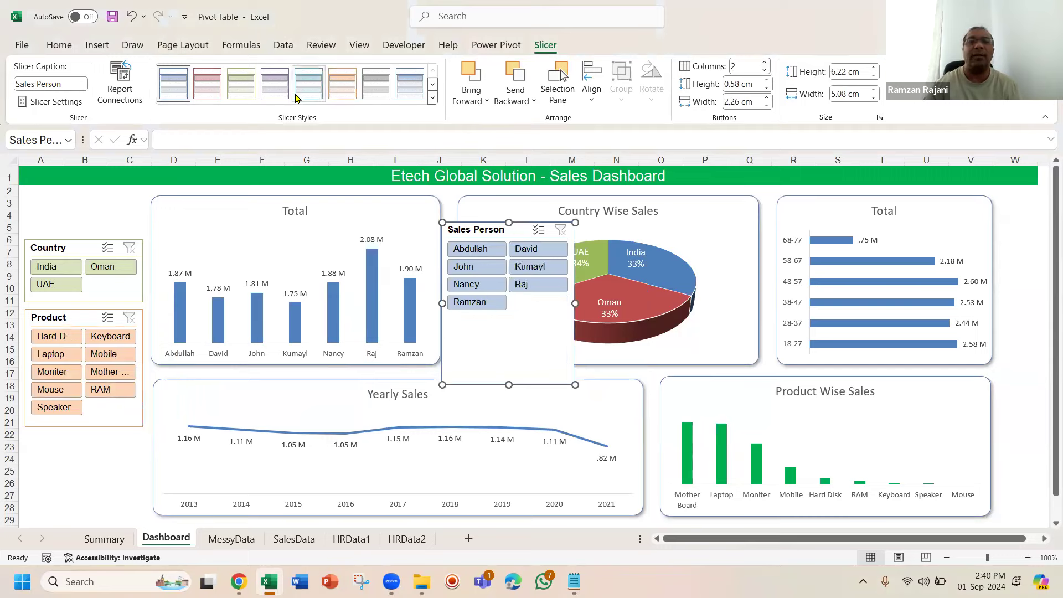
click(205, 88)
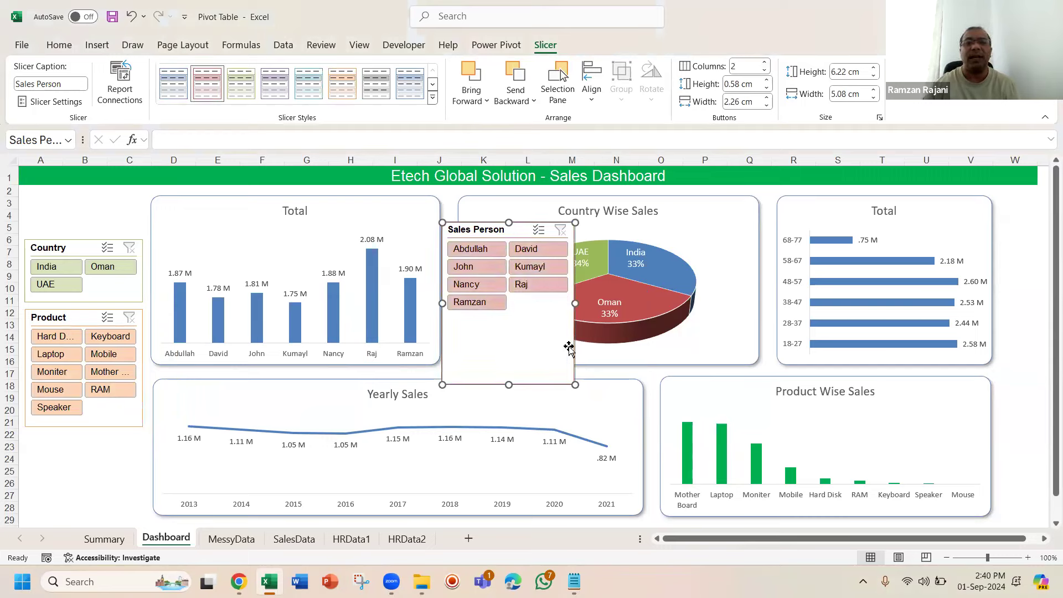
drag(510, 386, 507, 321)
drag(491, 228, 69, 441)
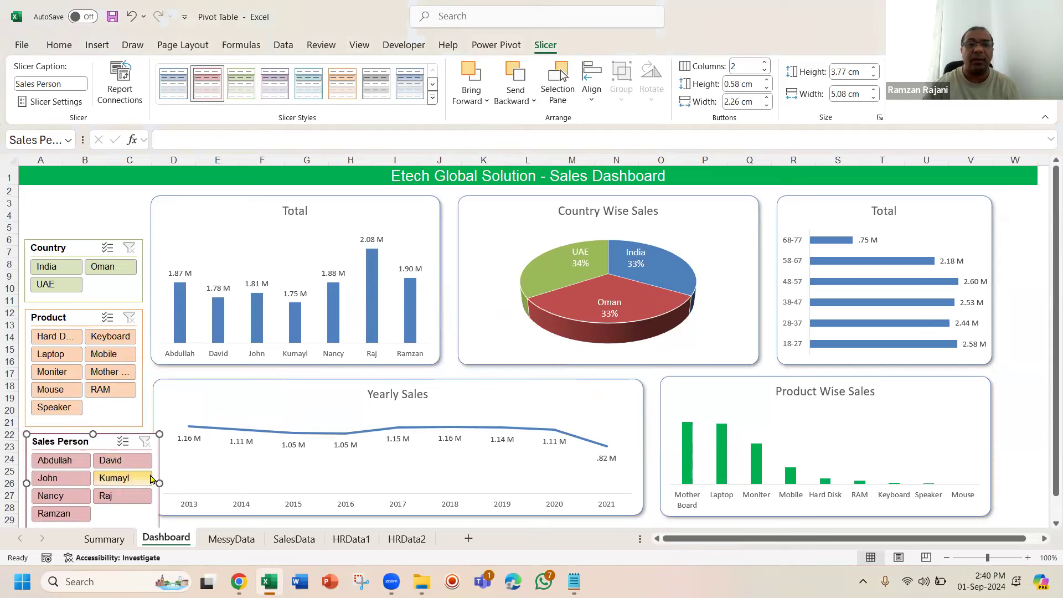
drag(159, 484, 147, 486)
Step: Select the Sales Person, Product and Country slicers together and nudge them up slightly
ctrl+click(75, 324)
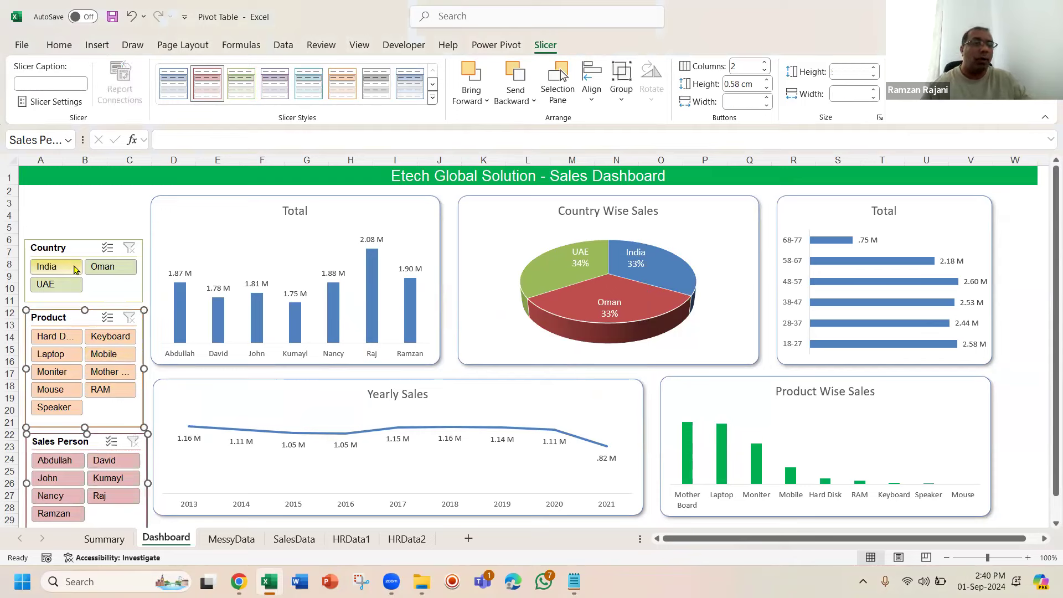
ctrl+click(74, 249)
key(Up)
key(Up)
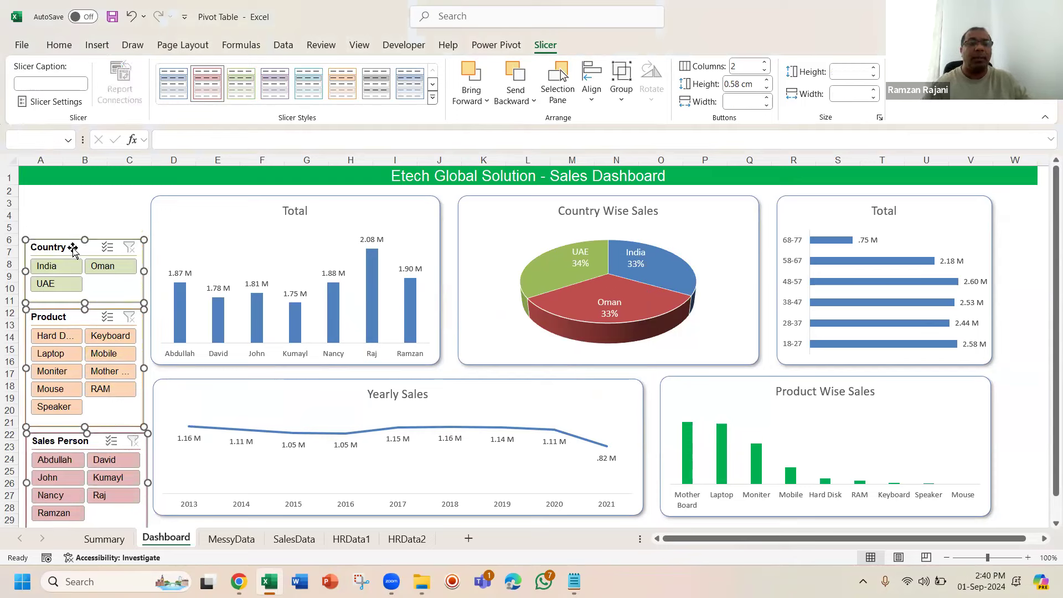
key(Up)
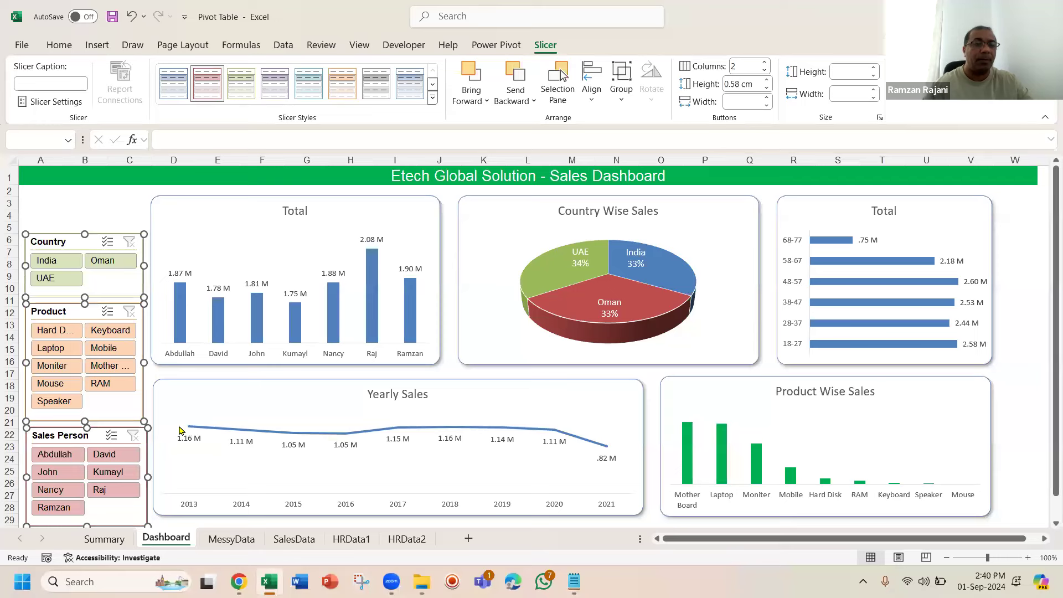
key(Escape)
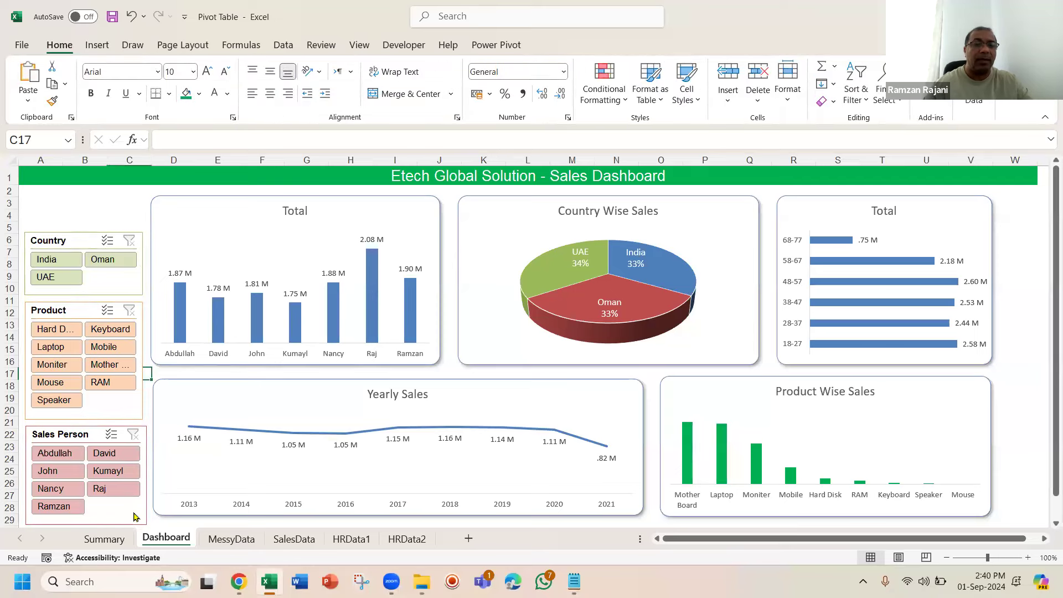
Step: Narrow the Sales Person slicer slightly so its right edge lines up with the slicers above
click(118, 519)
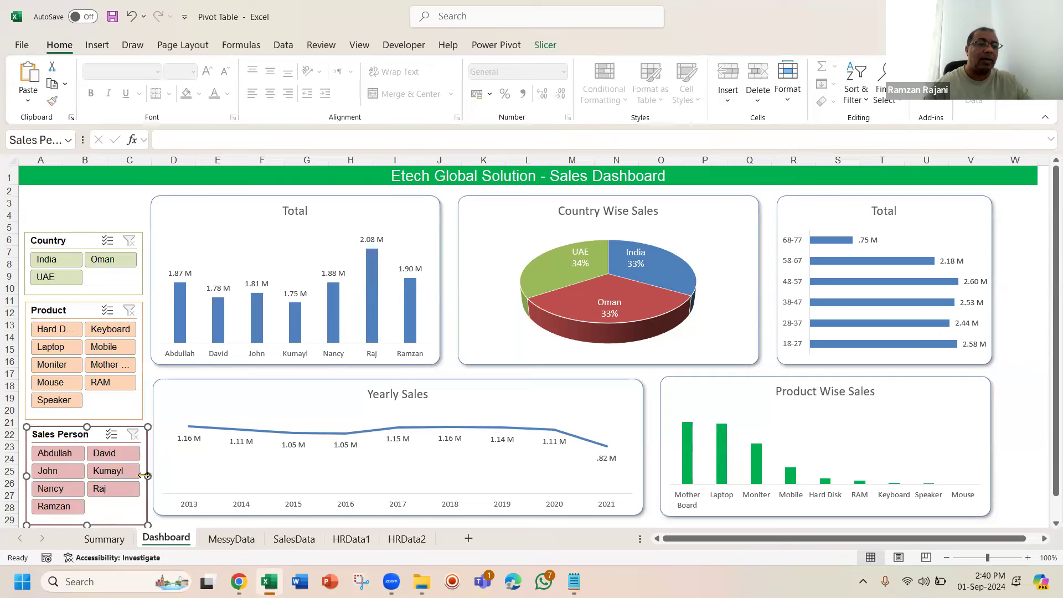
drag(143, 476, 142, 475)
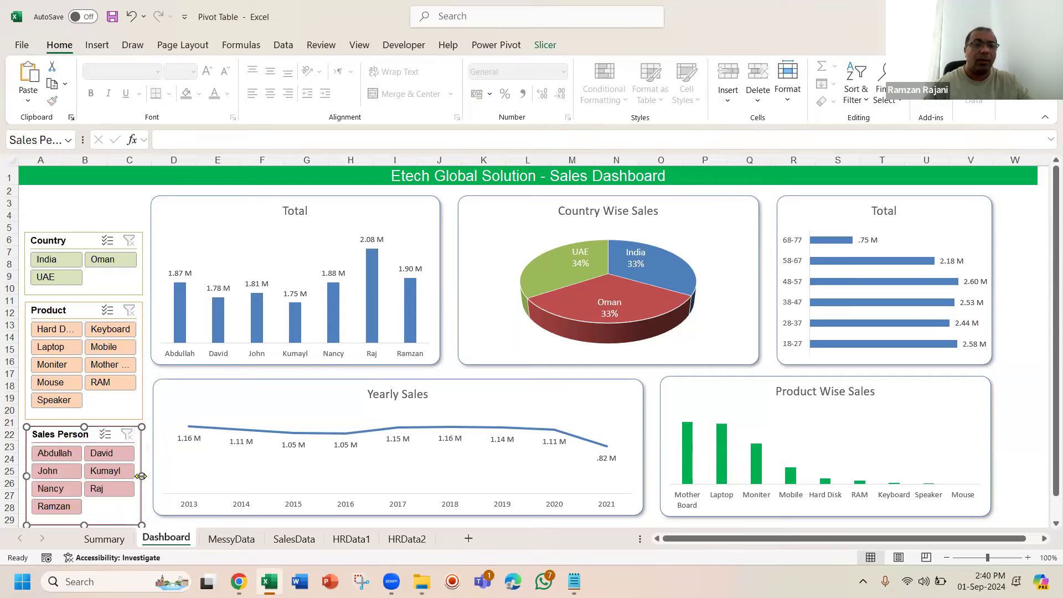
key(Escape)
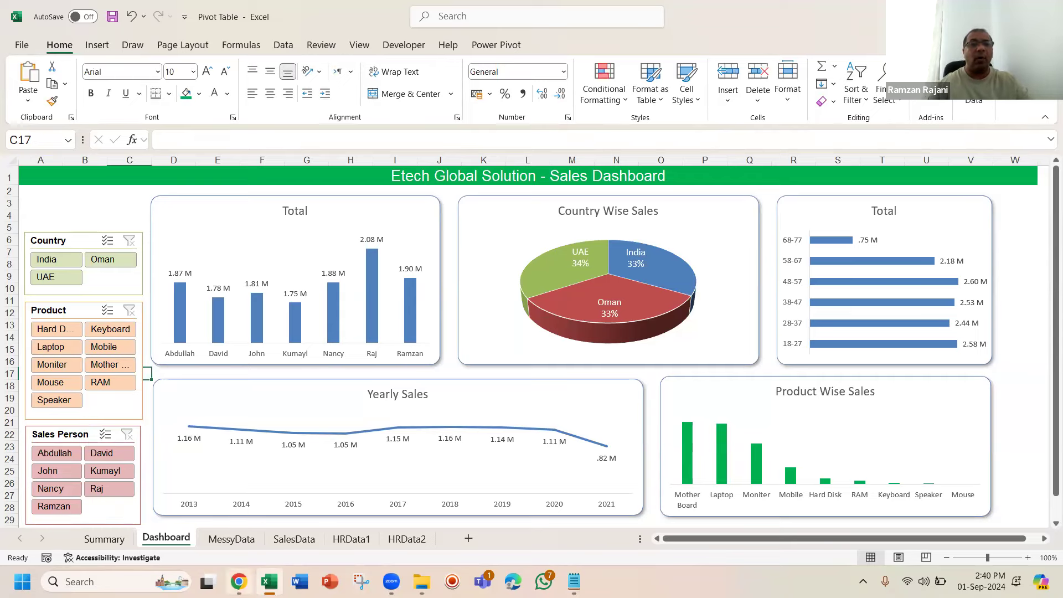
Step: Switch to Chrome, open google.com in a new tab and search for "sample logo"
click(238, 581)
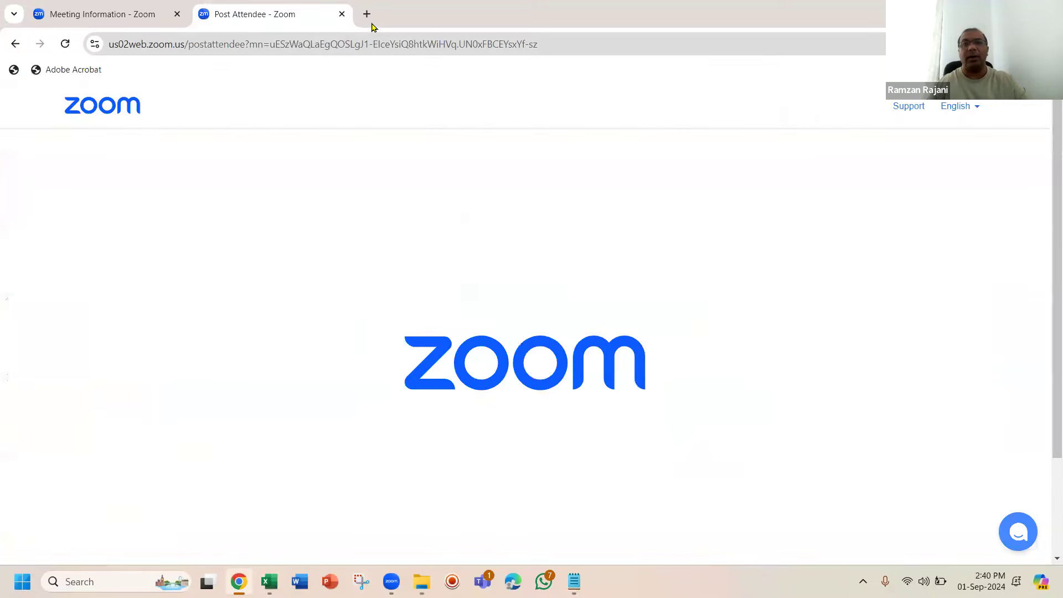
click(371, 23)
text(google.com)
key(Return)
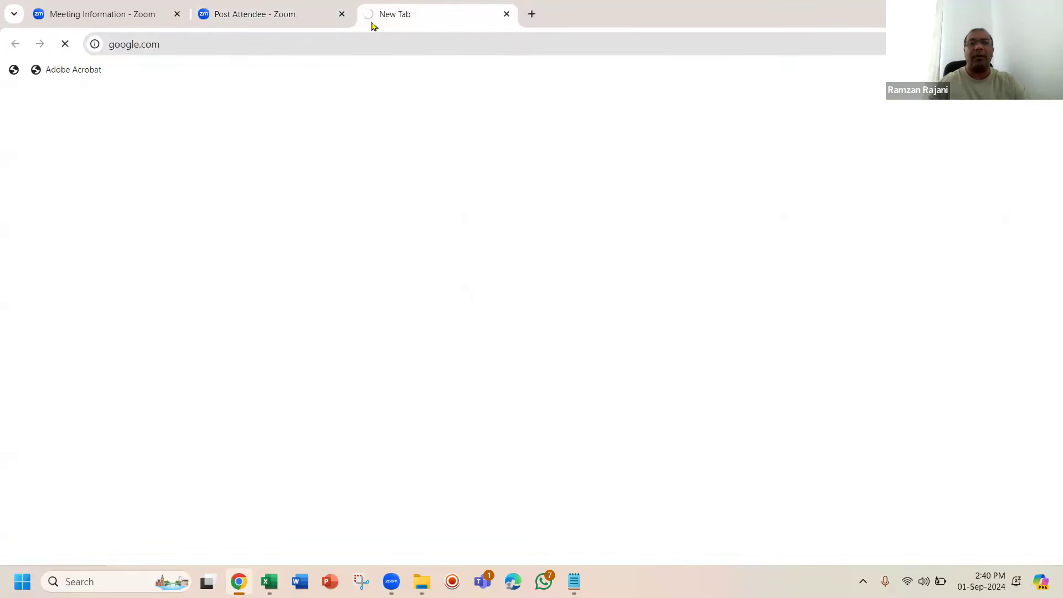
text(p)
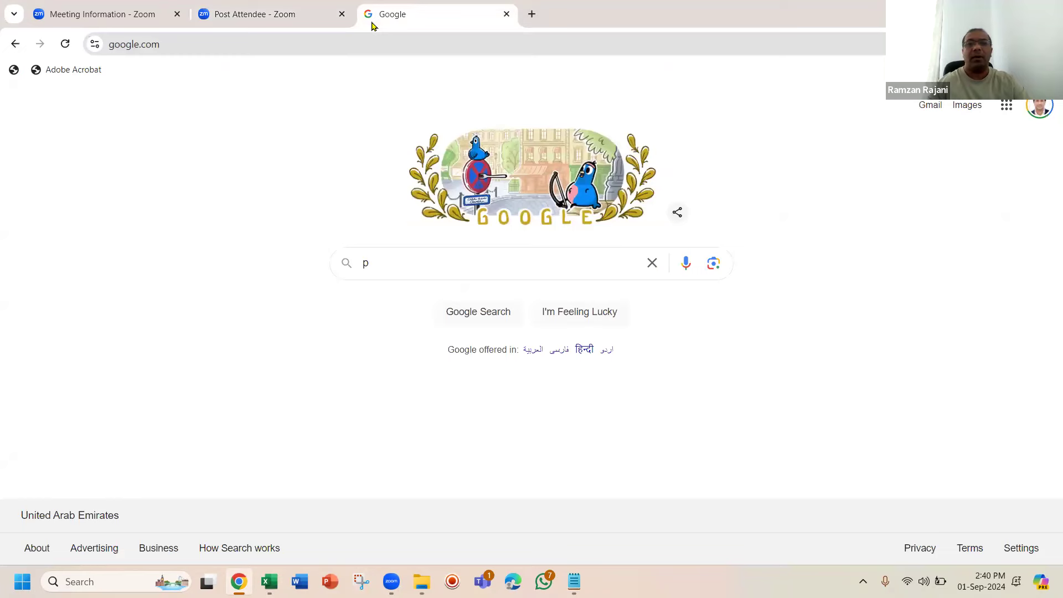
text(ample logo)
key(Return)
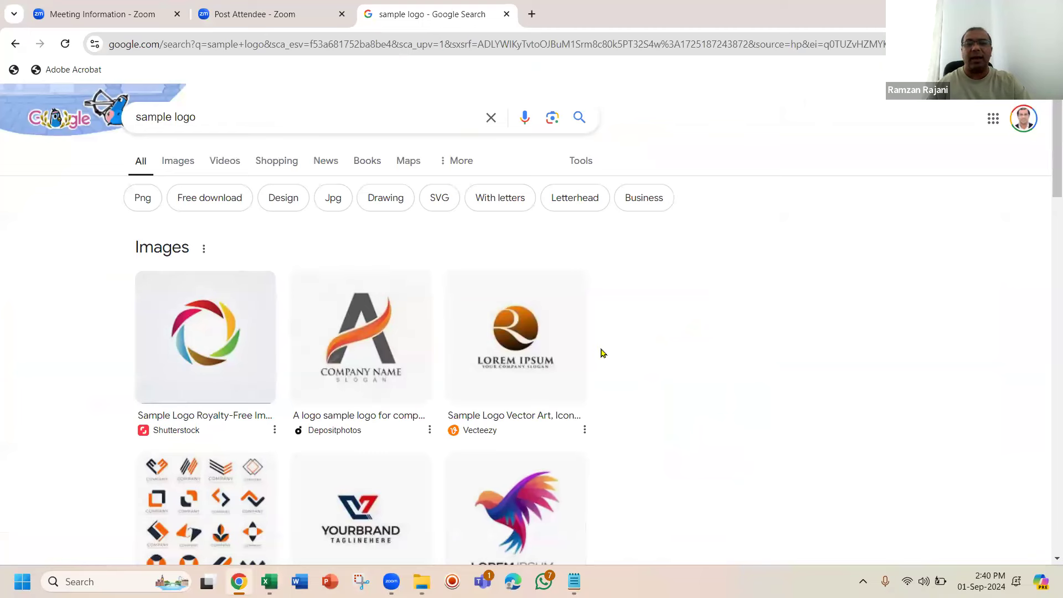
Step: Copy the YOURBRAND logo image from the search results and paste it at cell B3 of the Excel Dashboard sheet
click(402, 542)
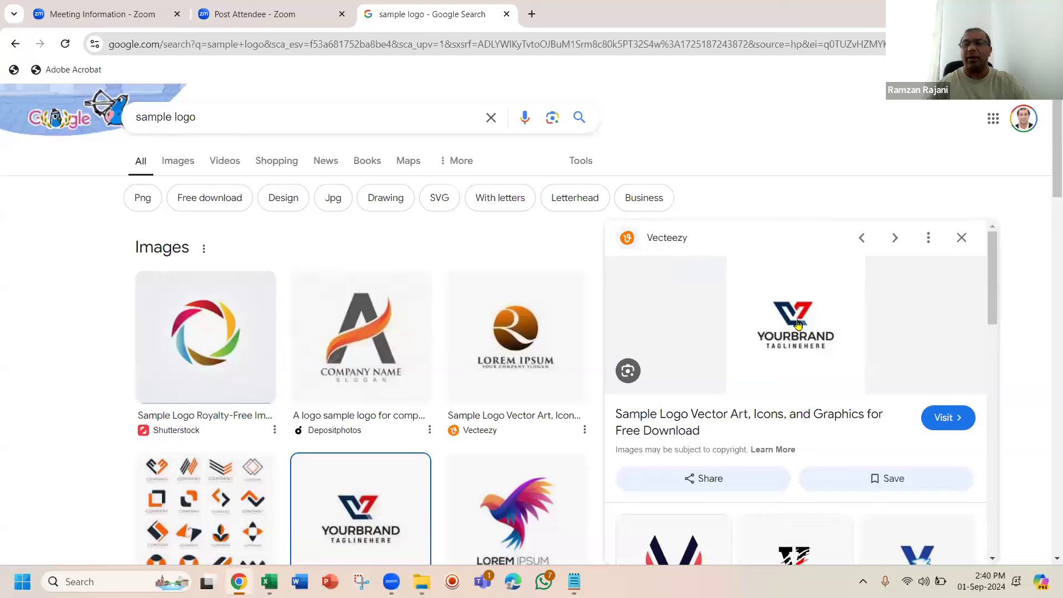
right_click(839, 286)
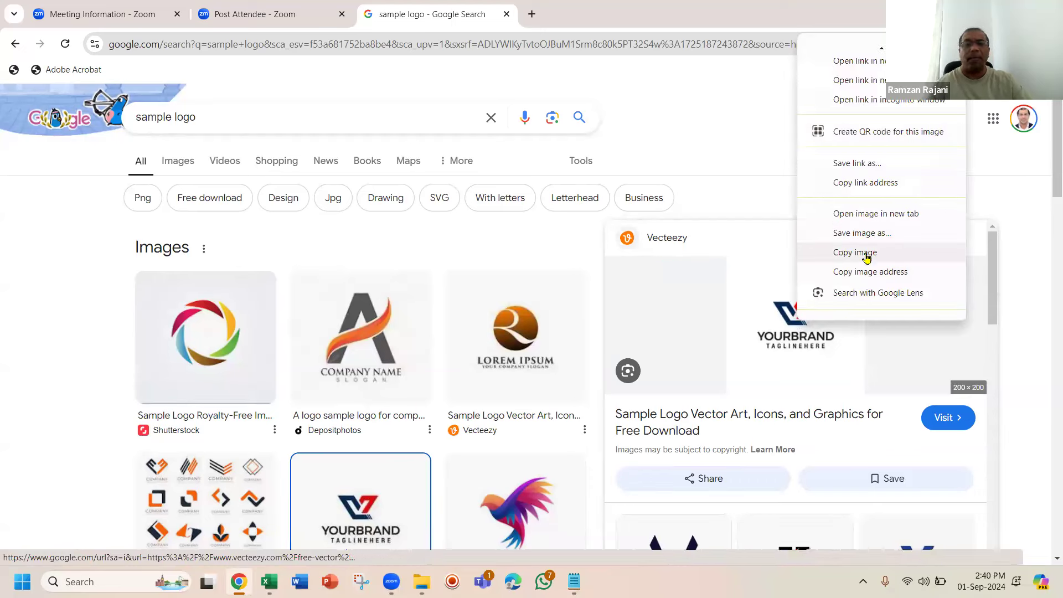
click(868, 252)
key(alt+Tab)
click(78, 201)
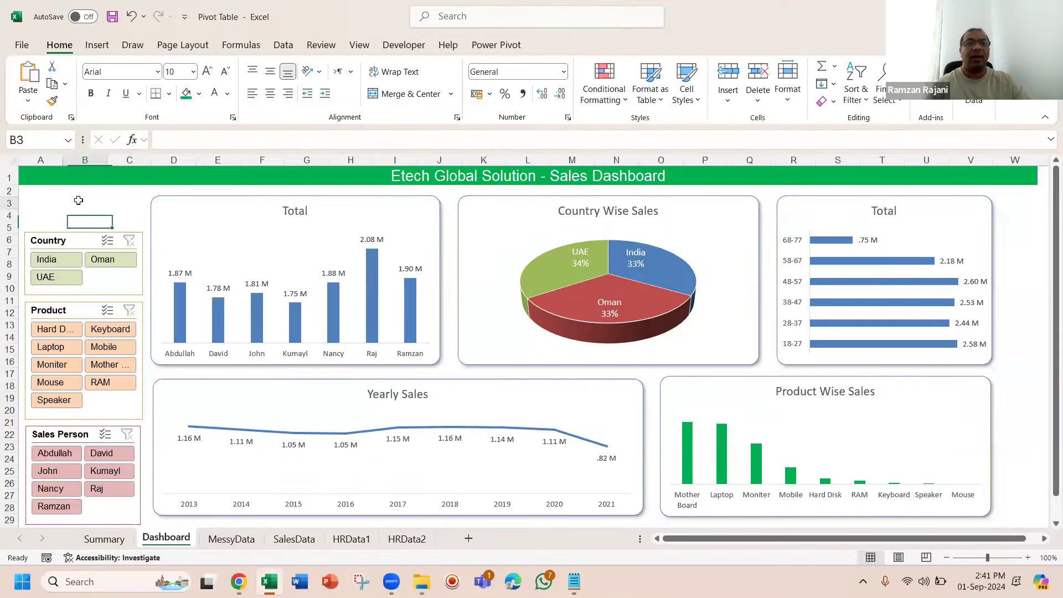
key(ctrl+v)
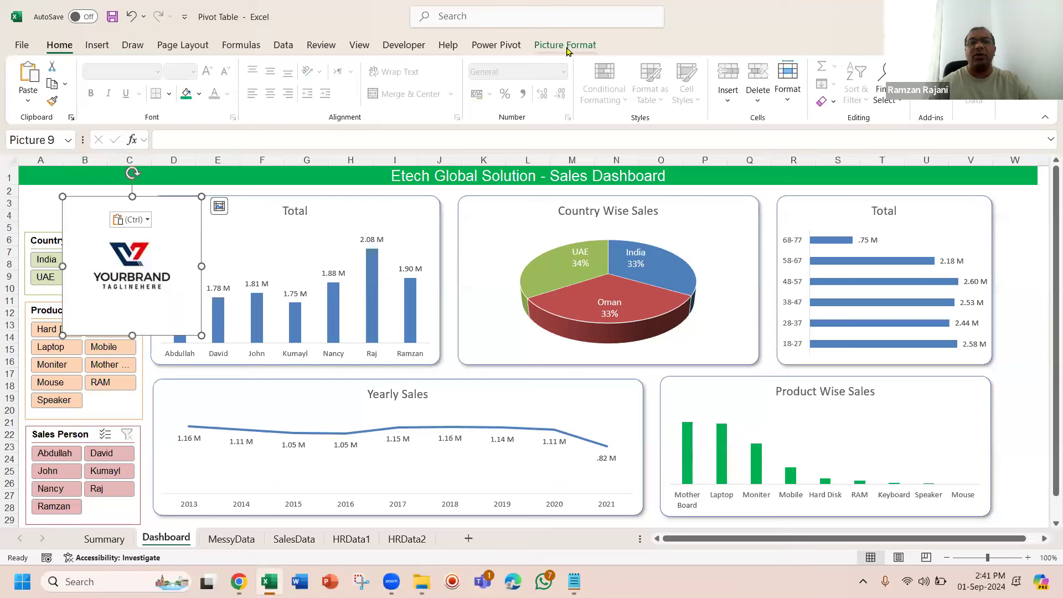
Step: Crop the blank margins off the top, bottom and sides of the YOURBRAND logo picture
click(565, 46)
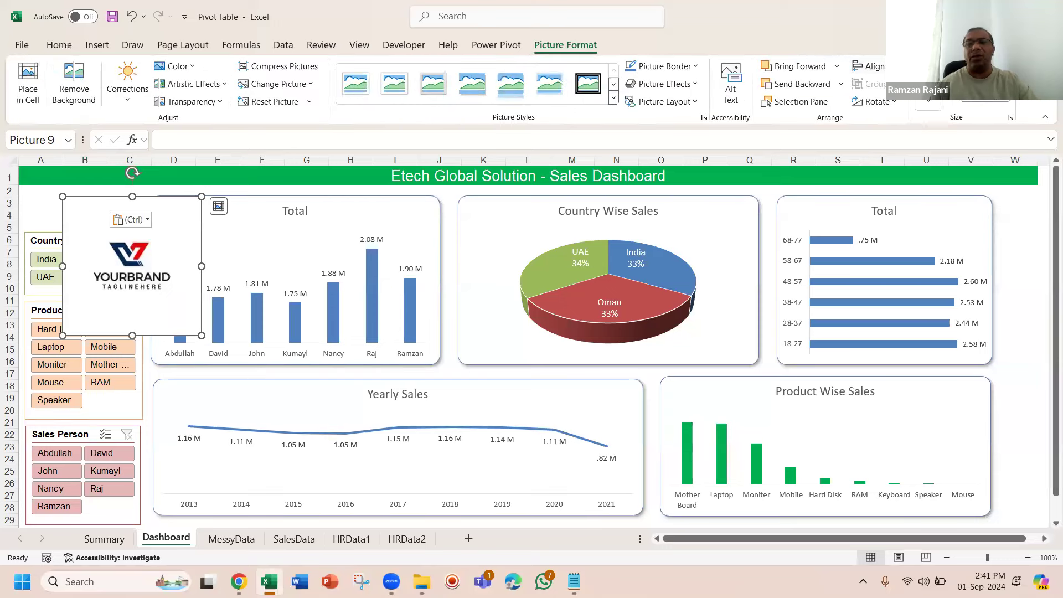
click(929, 103)
drag(133, 334, 132, 298)
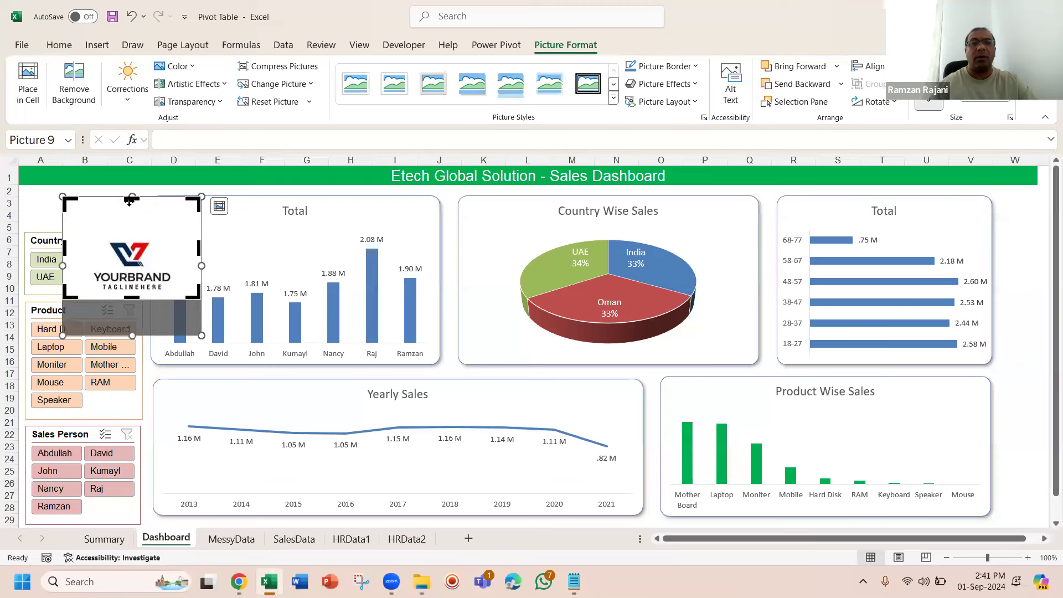
drag(132, 197, 132, 234)
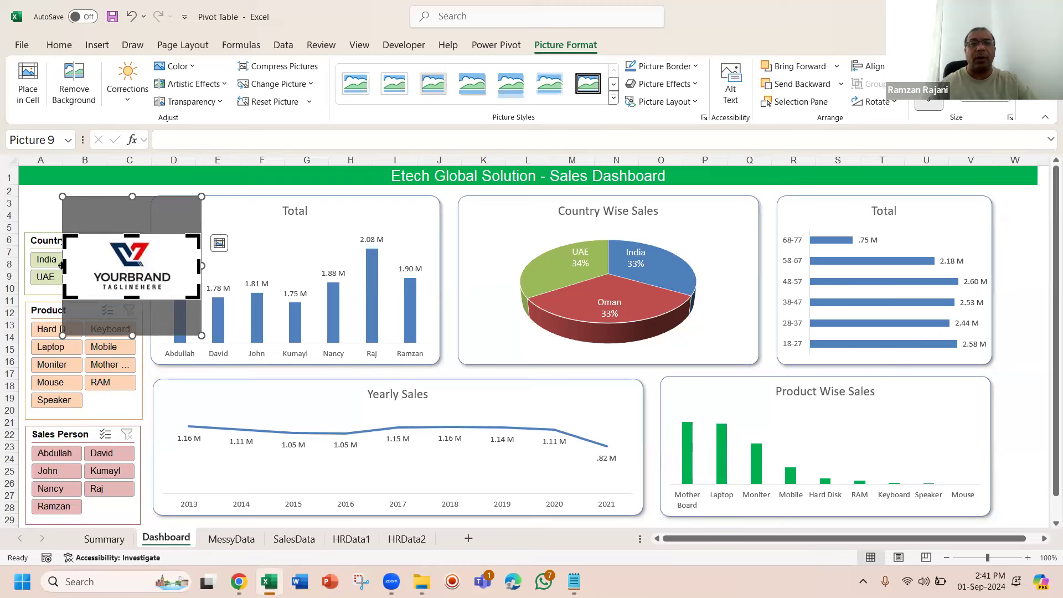
drag(63, 265, 85, 266)
drag(186, 261, 178, 261)
key(Escape)
Step: Shrink the cropped logo and place it in the empty space directly above the Country slicer
drag(179, 300, 86, 206)
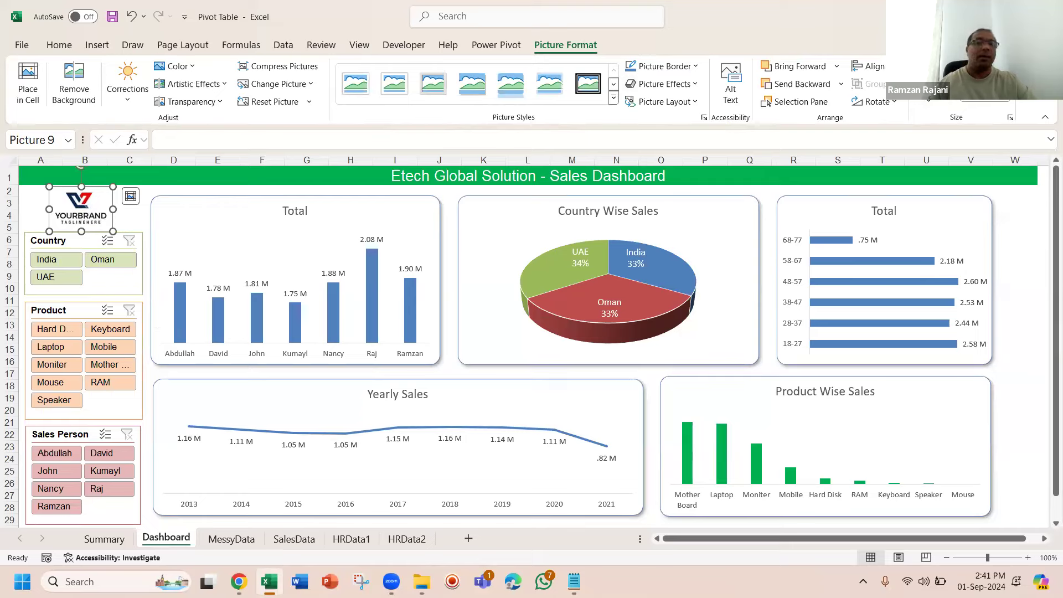
key(Escape)
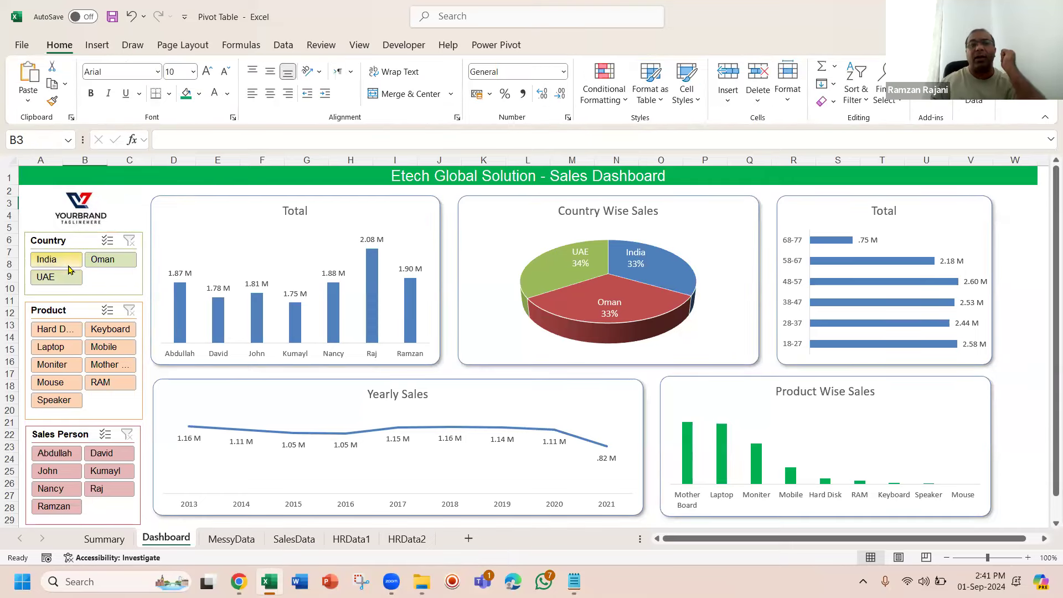
Step: Test the Country slicer with India and Oman in turn to see which charts respond, and clear its filter
click(71, 266)
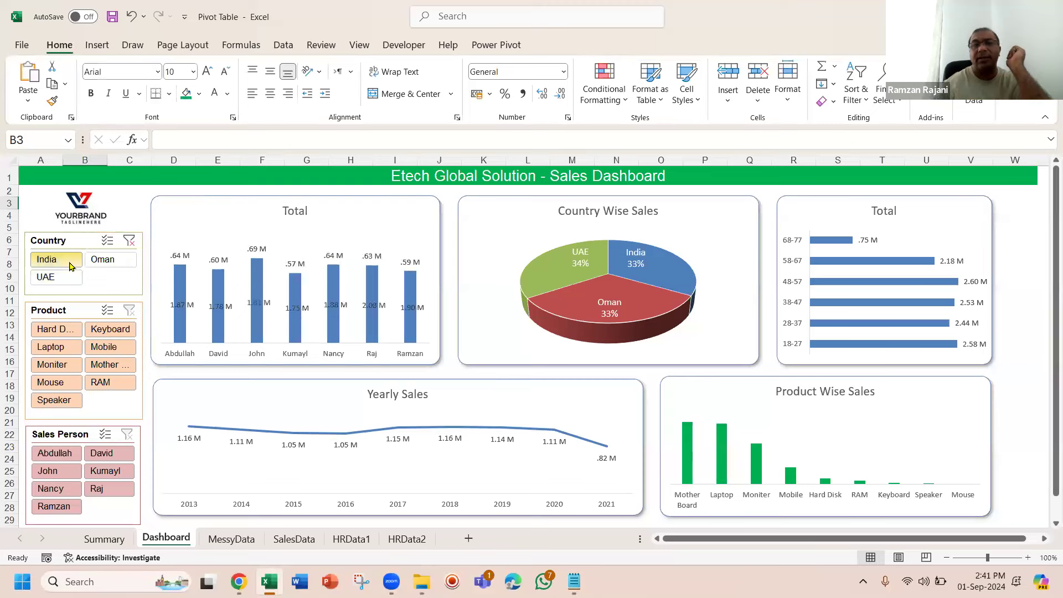
click(110, 265)
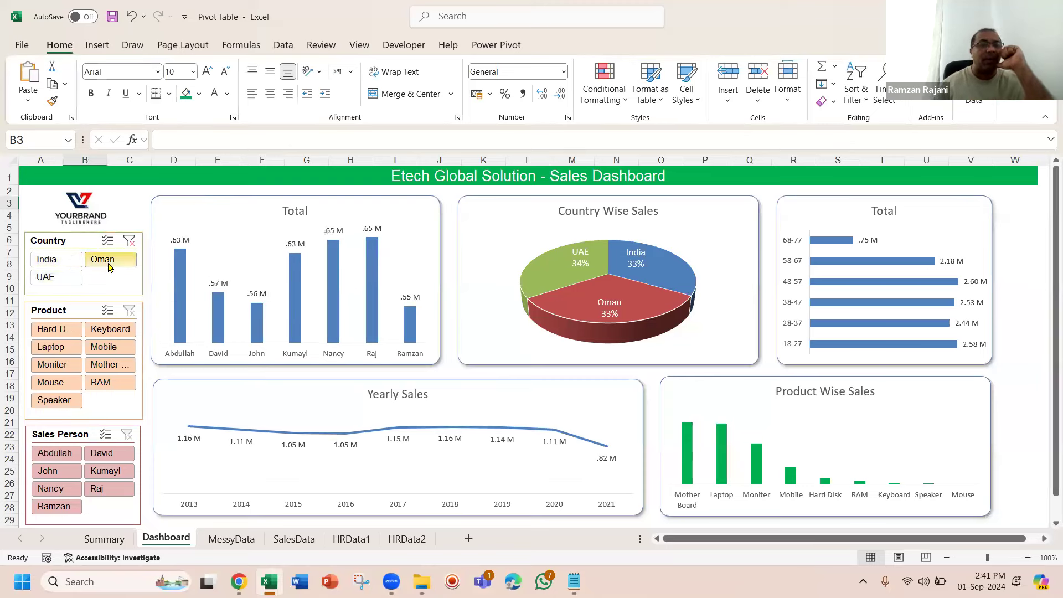
click(129, 244)
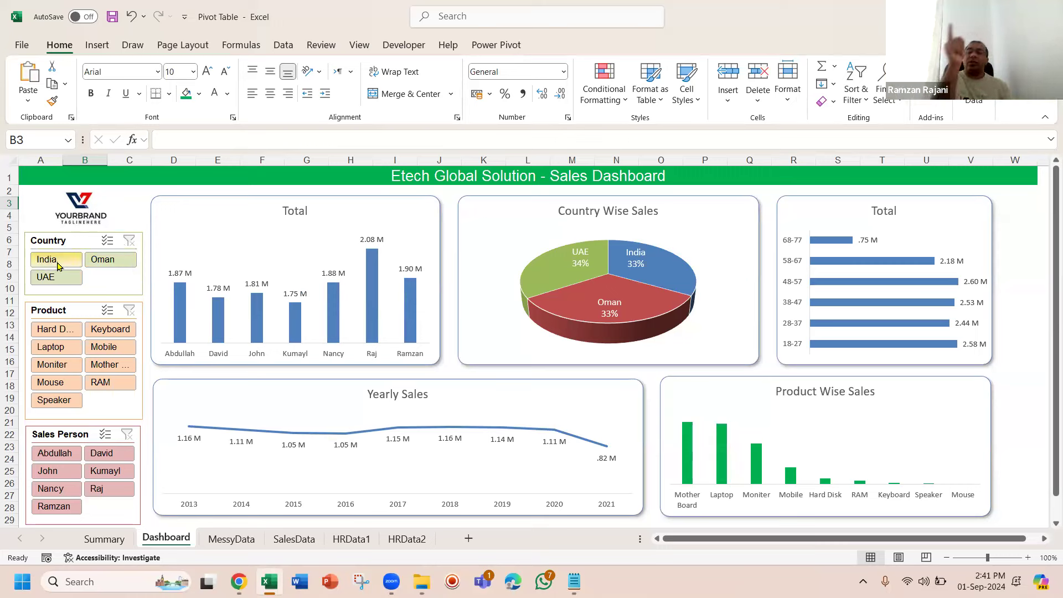
Step: Look over the pivot tables on the Summary sheet and return to the Dashboard sheet
click(103, 557)
click(104, 539)
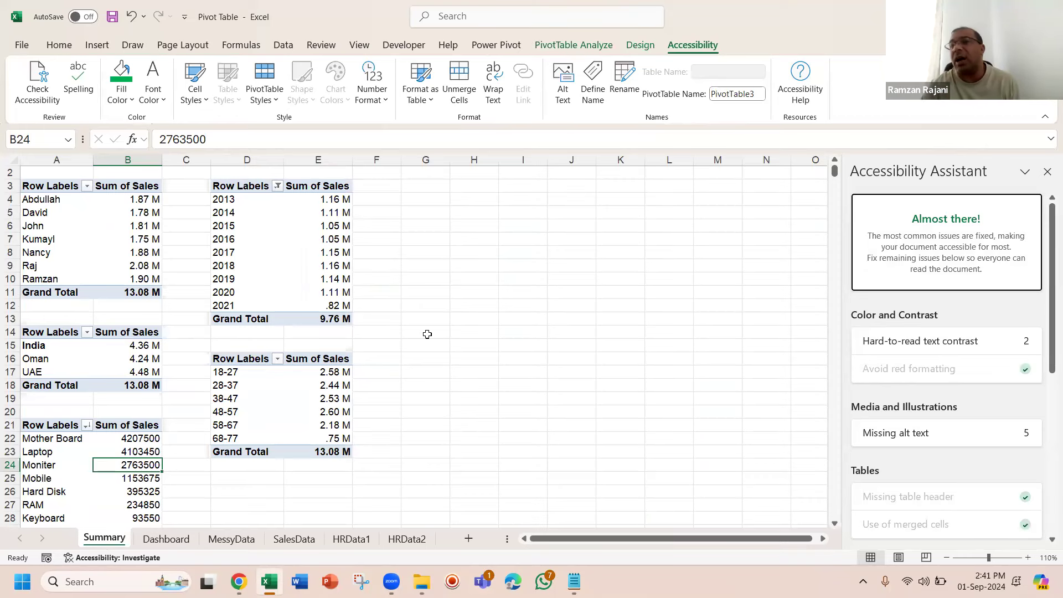
click(1047, 172)
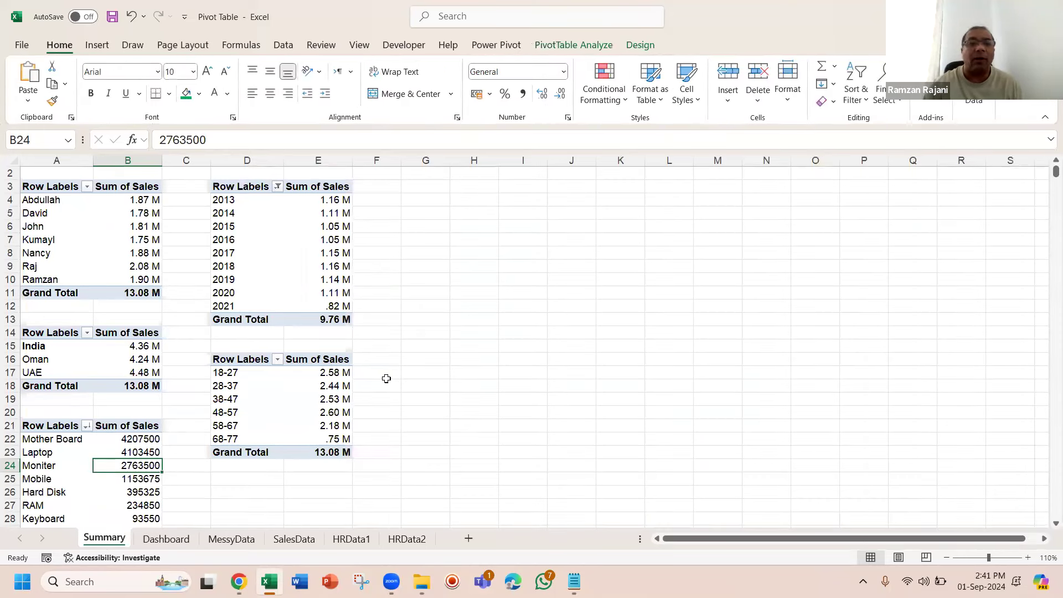
click(161, 545)
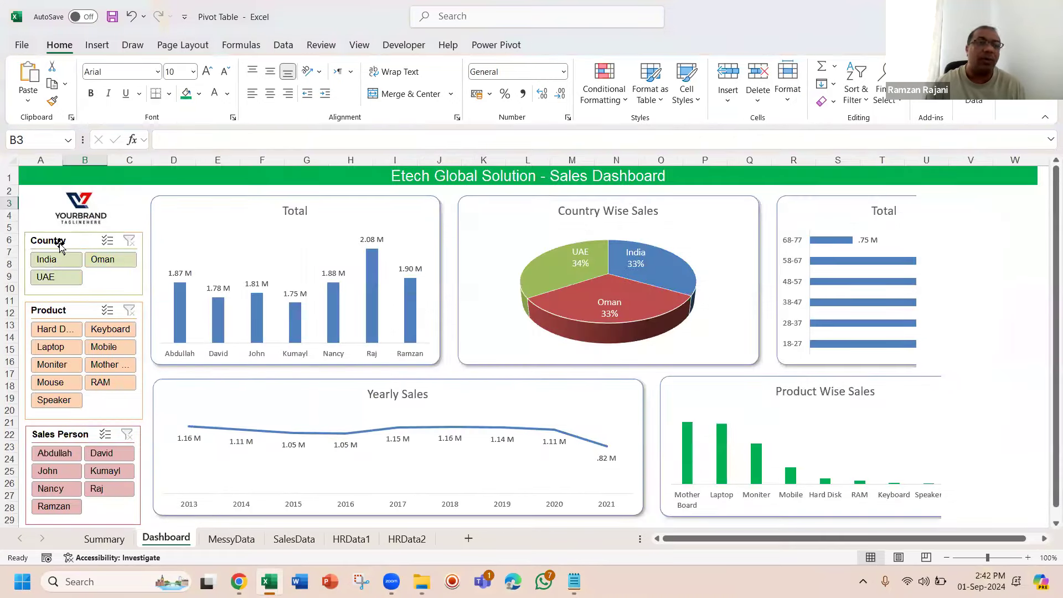
Step: Connect the Country slicer to PivotTable2, PivotTable3, PivotTable4 and PivotTable5 through its report connections
click(61, 248)
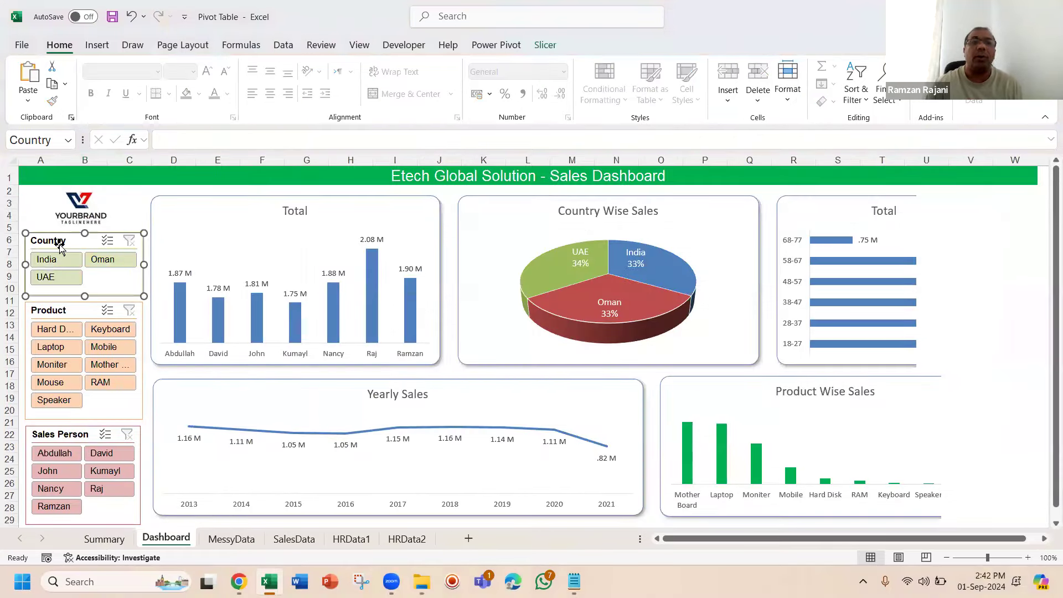
click(527, 572)
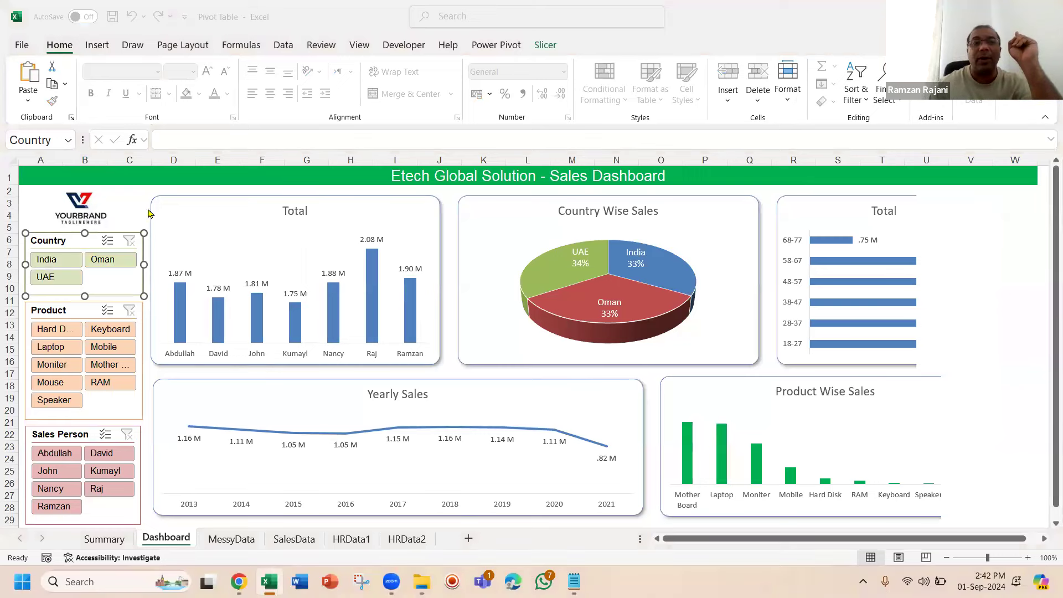
click(540, 47)
click(545, 45)
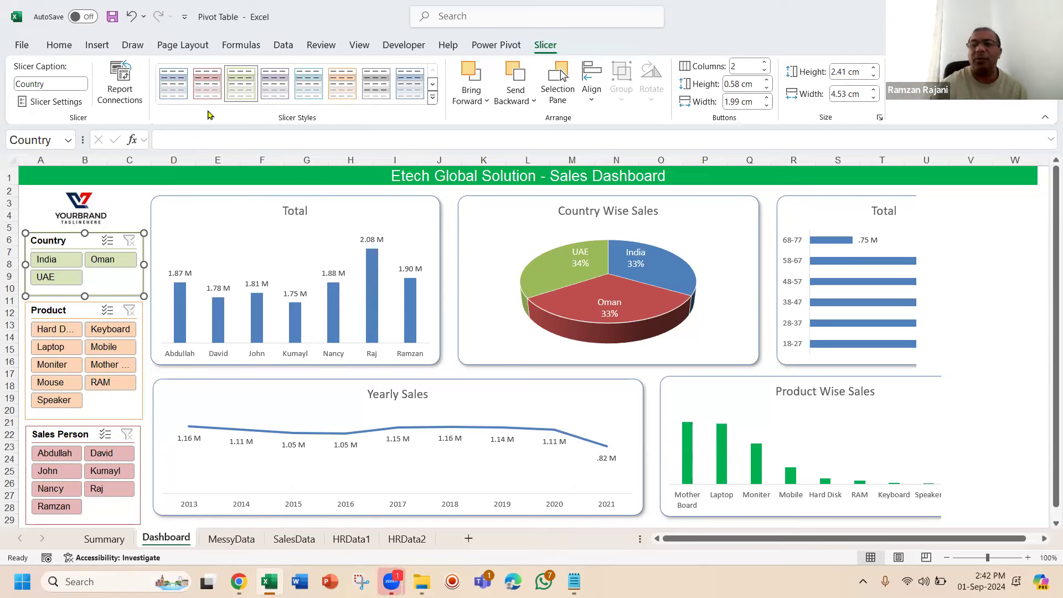
click(117, 81)
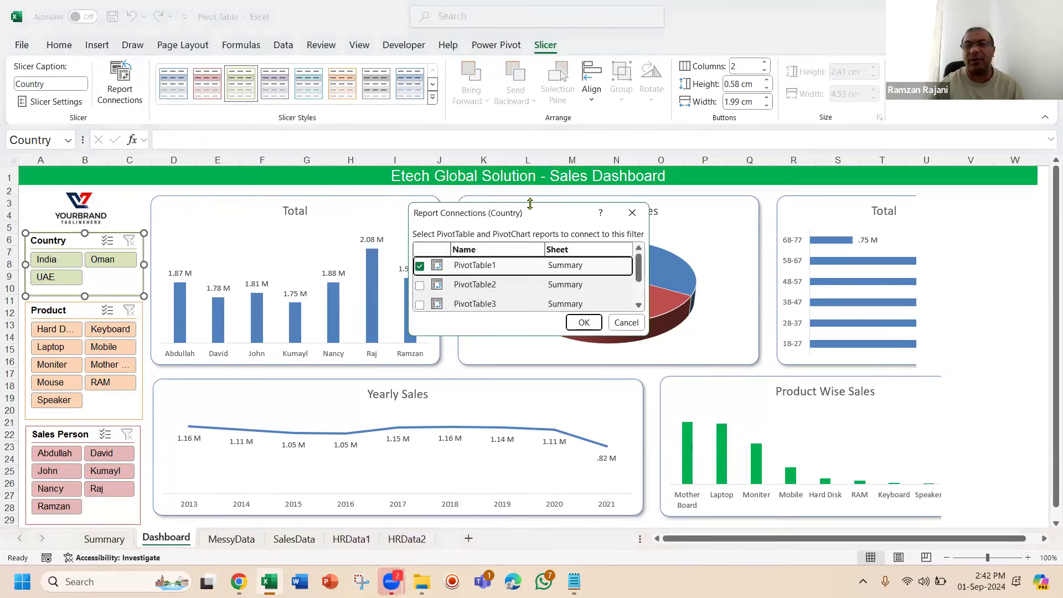
drag(517, 161, 517, 161)
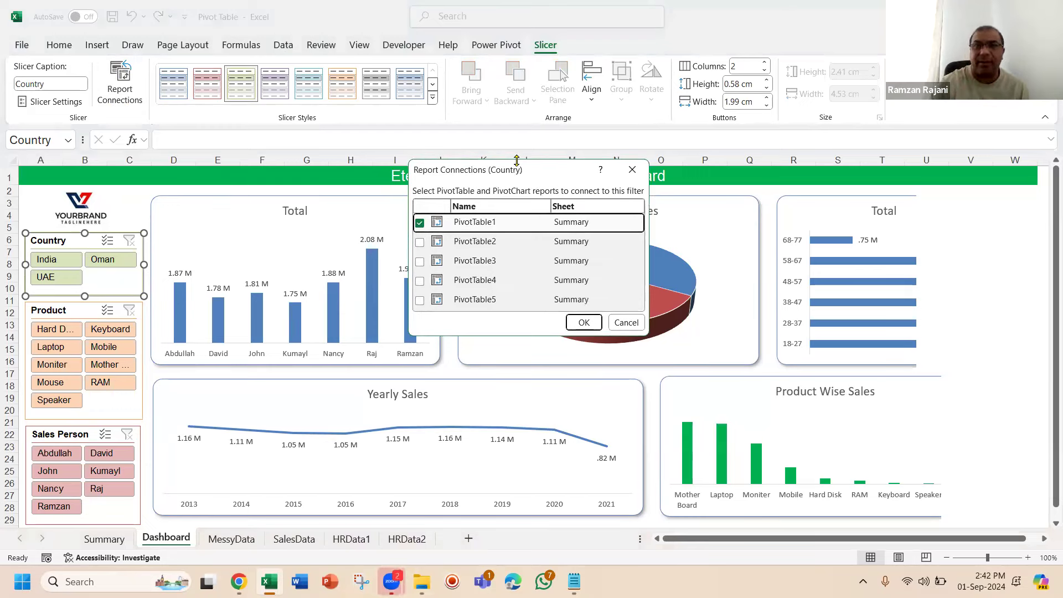
click(420, 242)
click(419, 262)
click(420, 281)
click(420, 300)
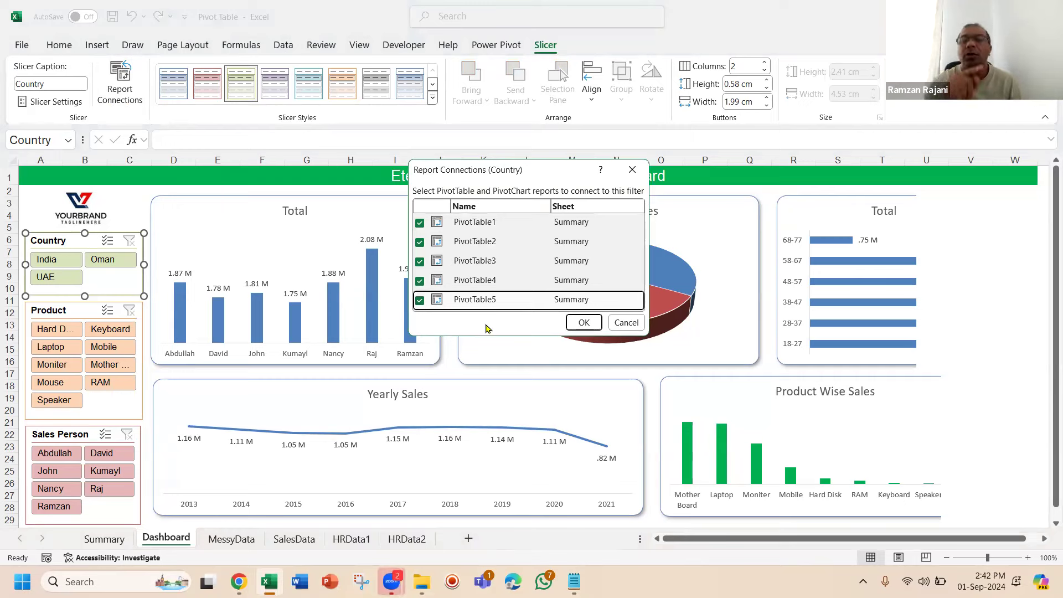
click(585, 323)
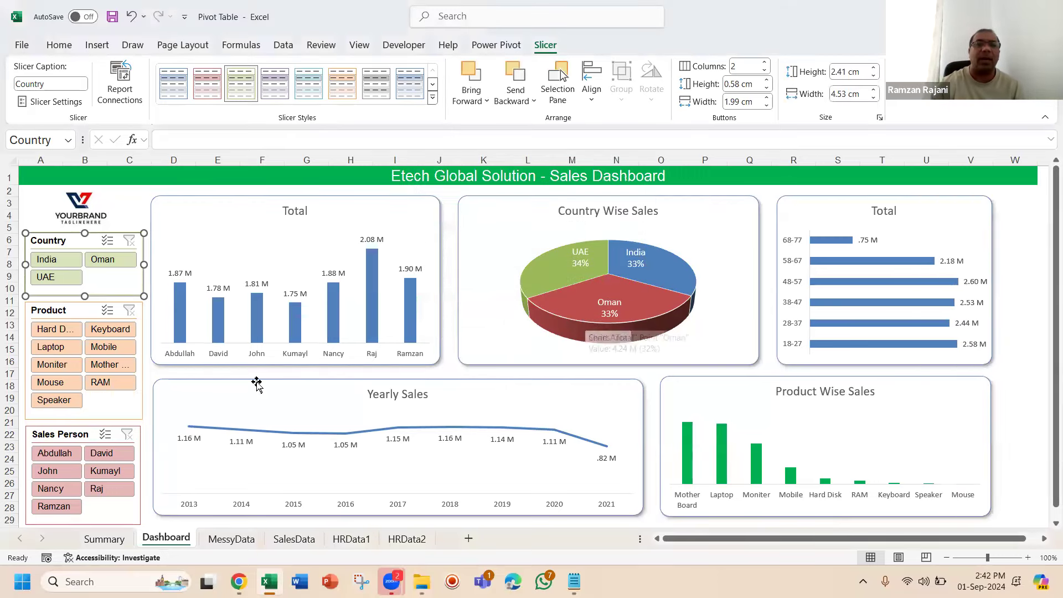
Step: Connect the Product slicer to PivotTable2 through PivotTable5 as well as PivotTable1
click(78, 310)
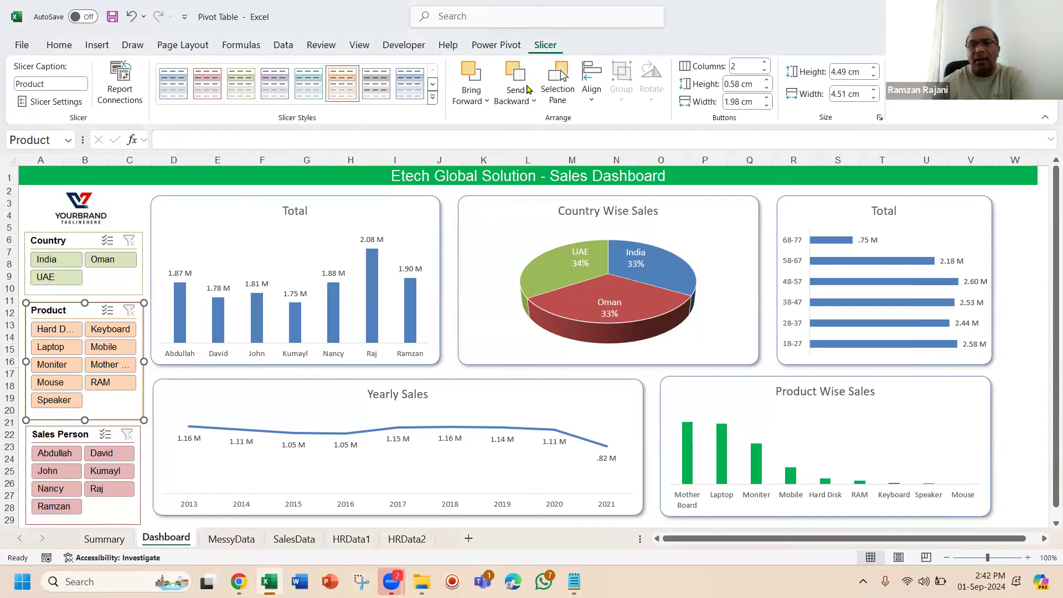
click(119, 82)
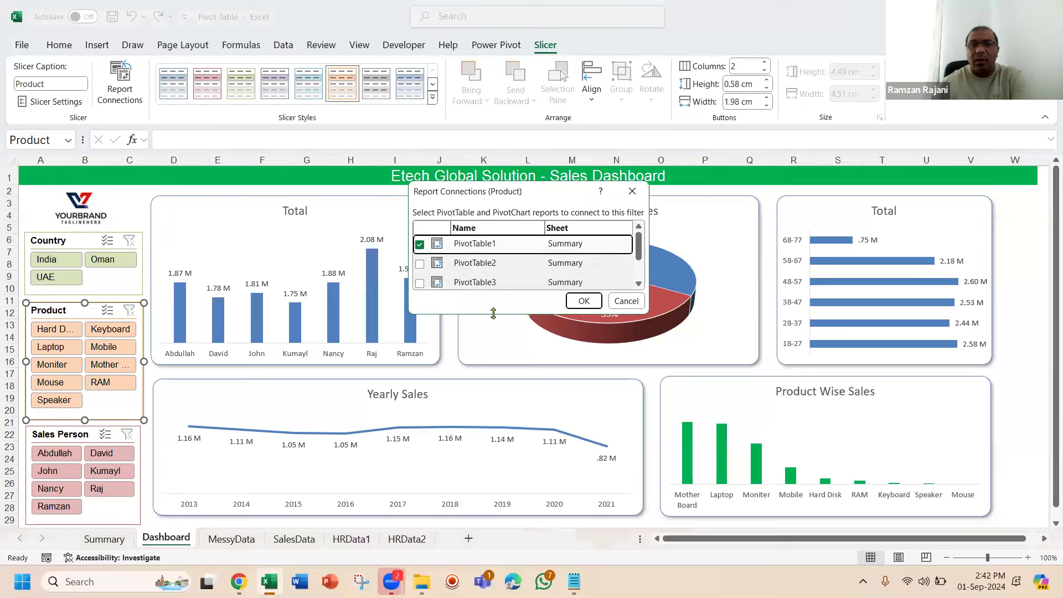
drag(493, 314, 493, 349)
click(419, 321)
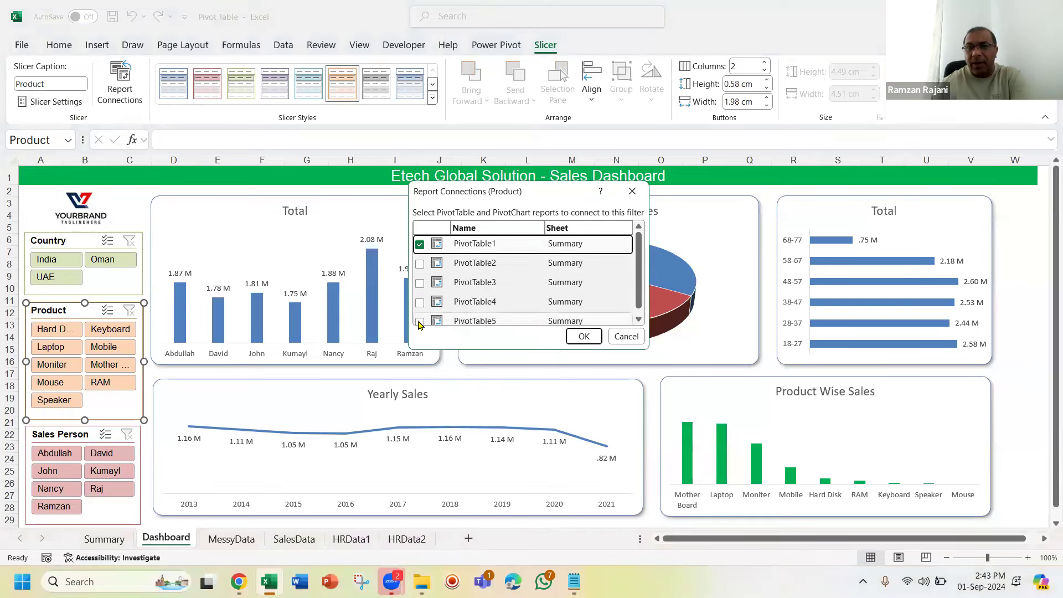
click(420, 302)
click(420, 282)
click(420, 263)
click(585, 337)
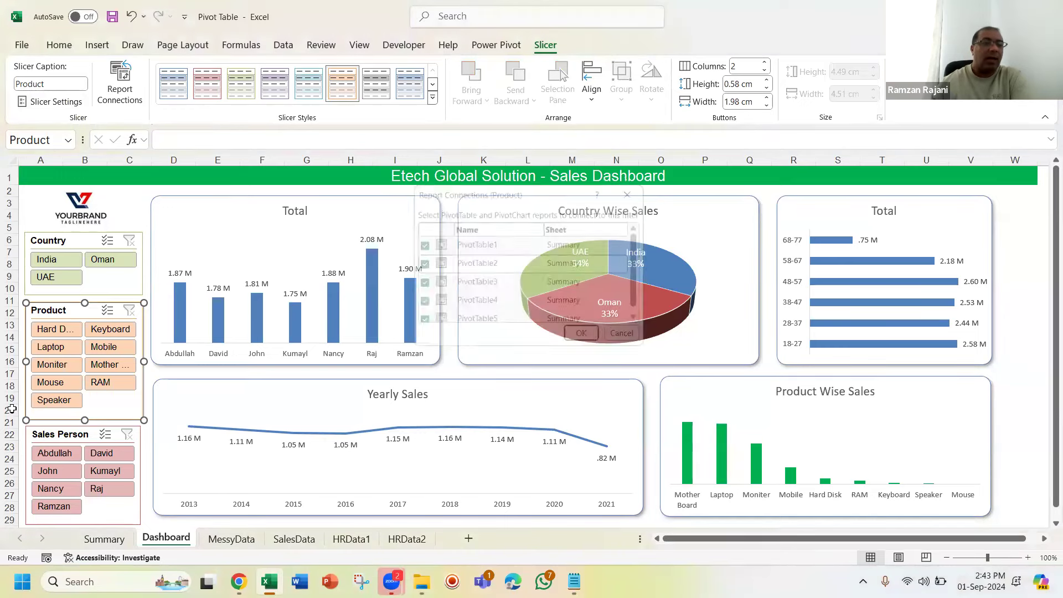
Step: Add PivotTable2 through PivotTable5 to the report connections of the Sales Person slicer
click(57, 443)
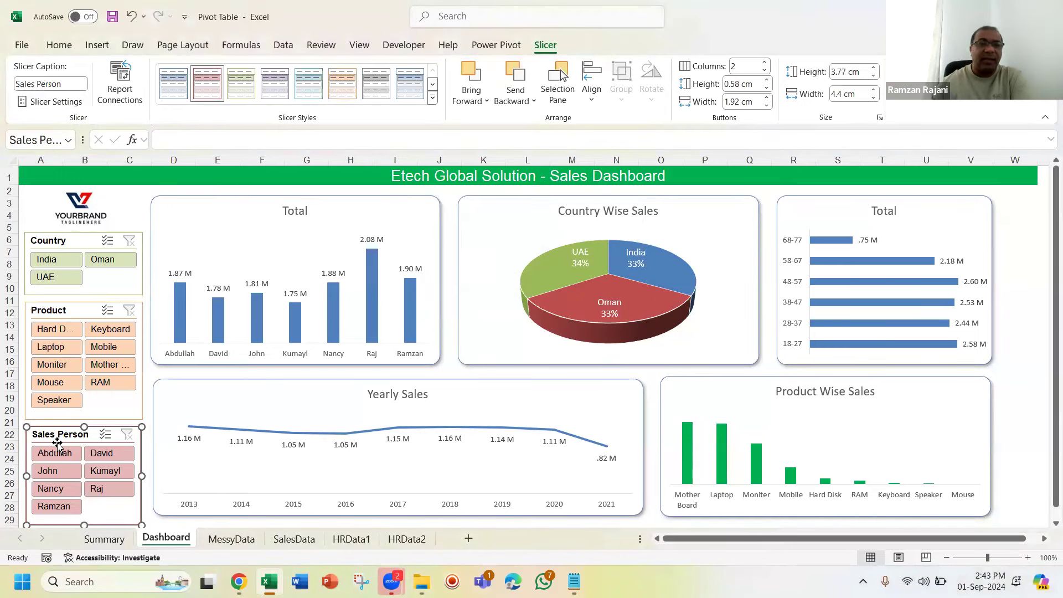
click(117, 89)
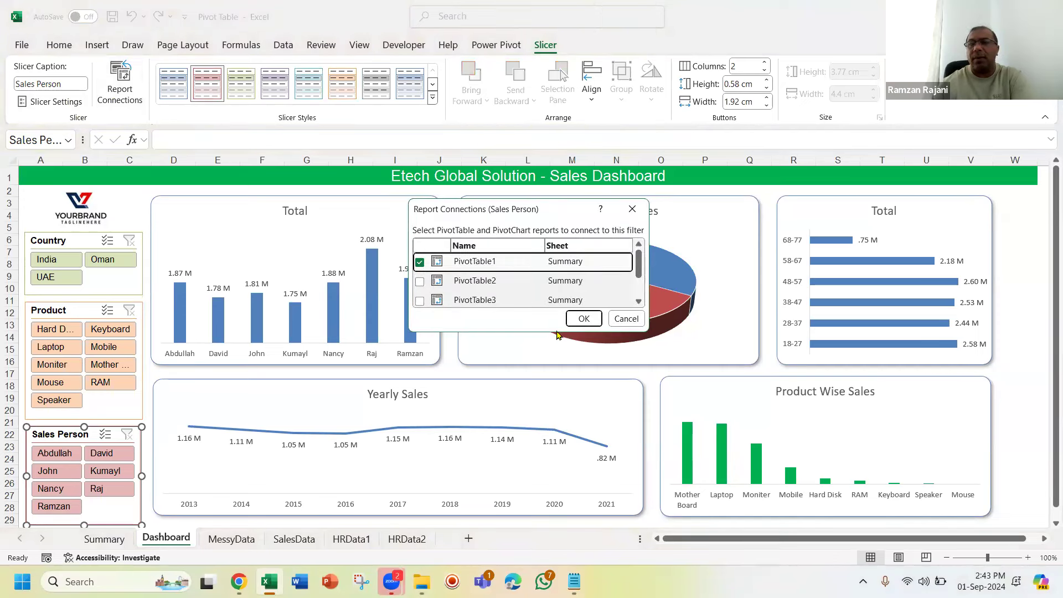
drag(555, 333, 556, 405)
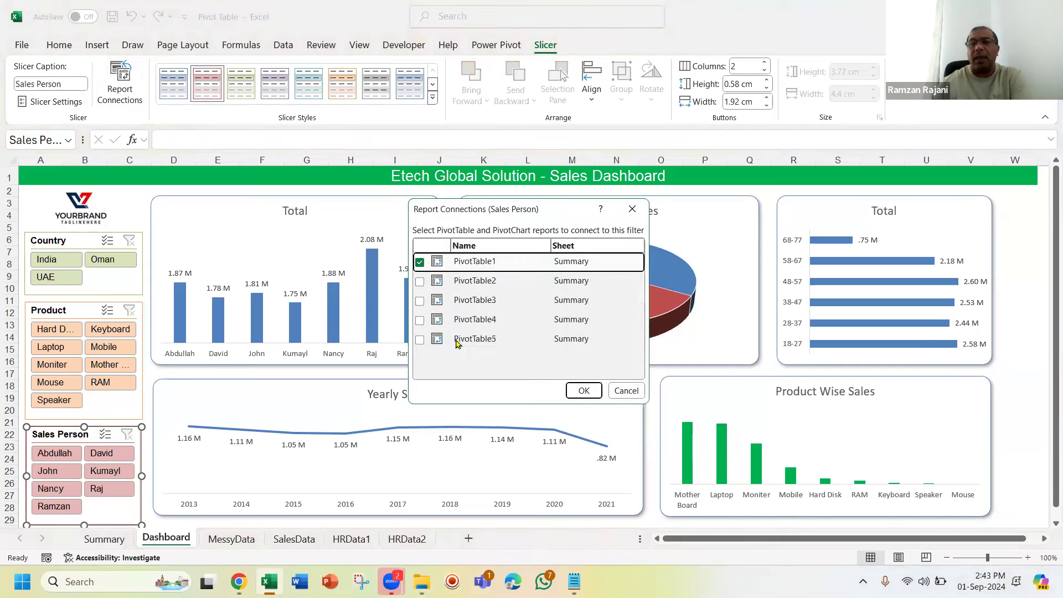
click(419, 339)
click(420, 325)
click(420, 320)
click(419, 301)
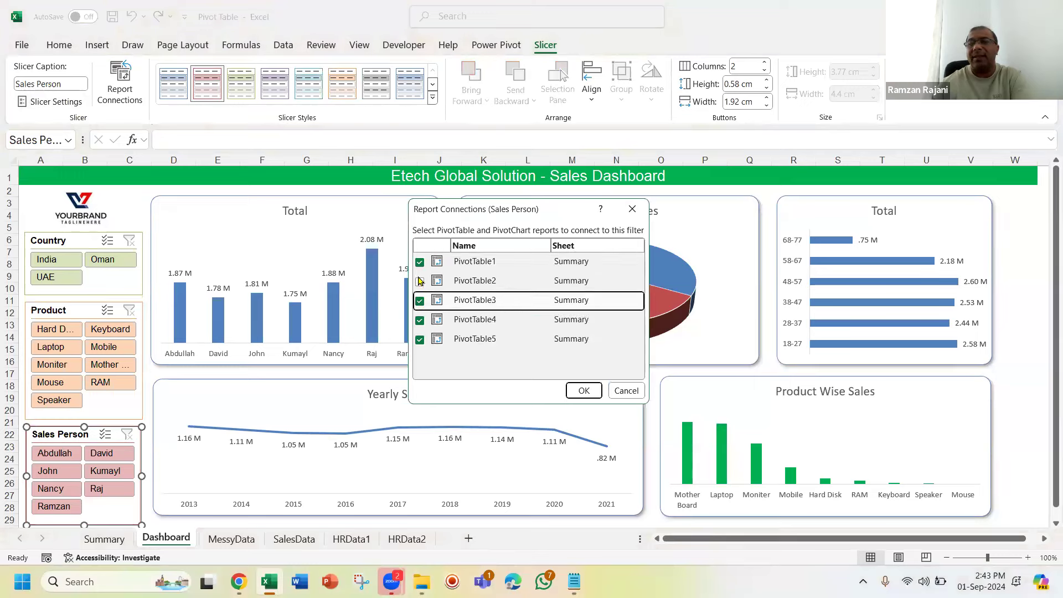
click(420, 282)
click(582, 390)
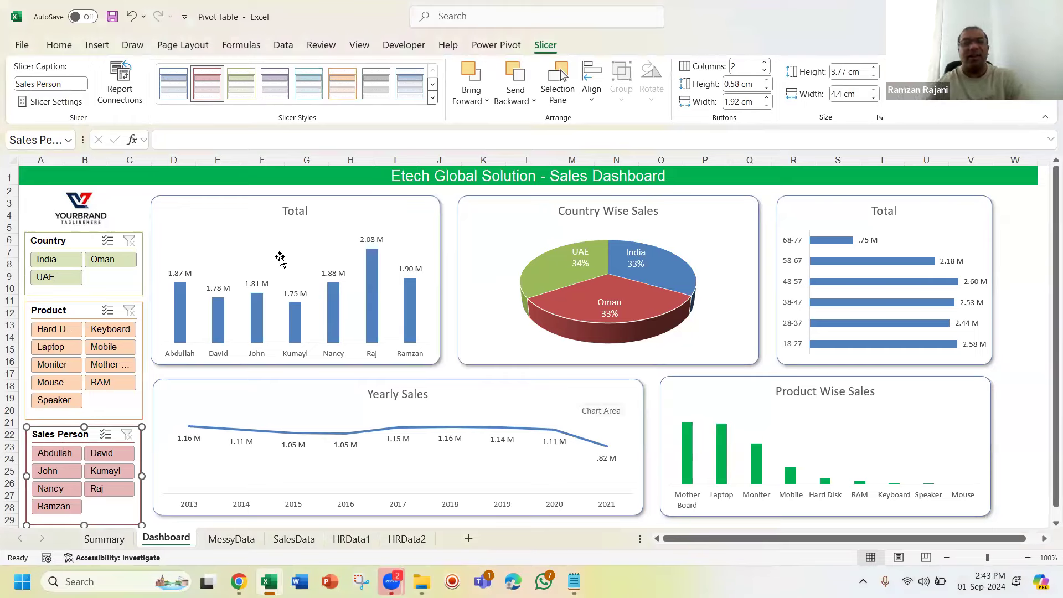
Step: Check that all charts follow the Country slicer by filtering to India, Oman and UAE in turn, and clear the filter
click(155, 185)
click(72, 257)
click(117, 259)
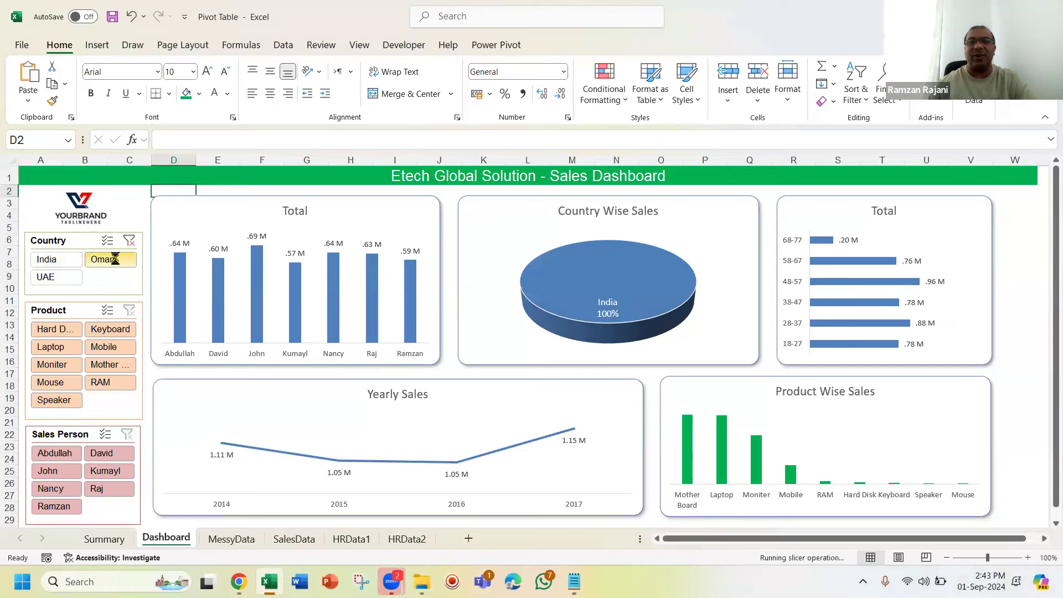
click(49, 280)
click(129, 240)
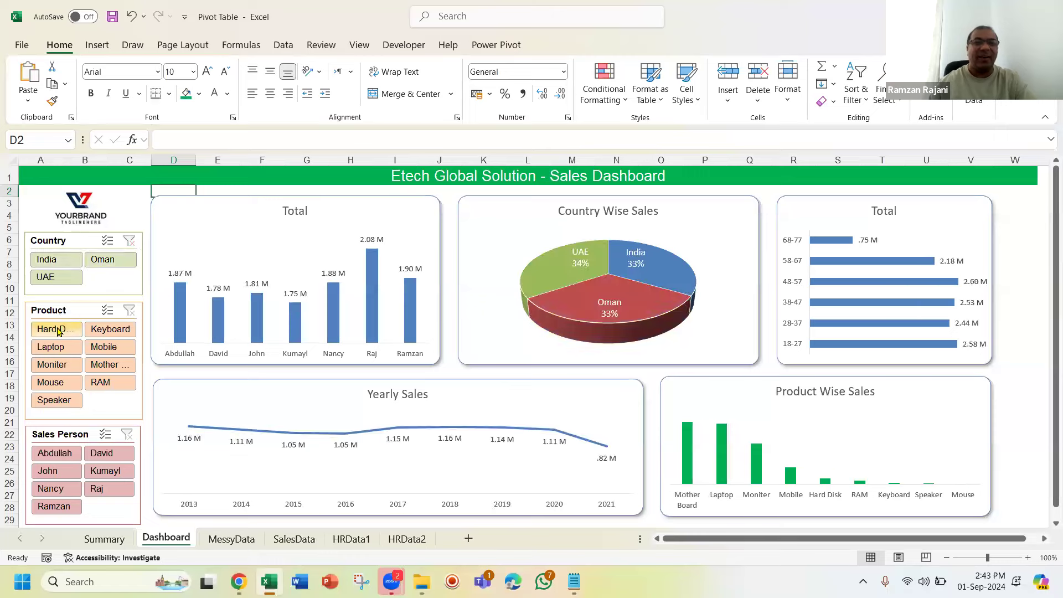
Step: Filter the dashboard by Hard Disk, Laptop and Moniter in turn with the Product slicer to check the charts
click(53, 329)
click(51, 347)
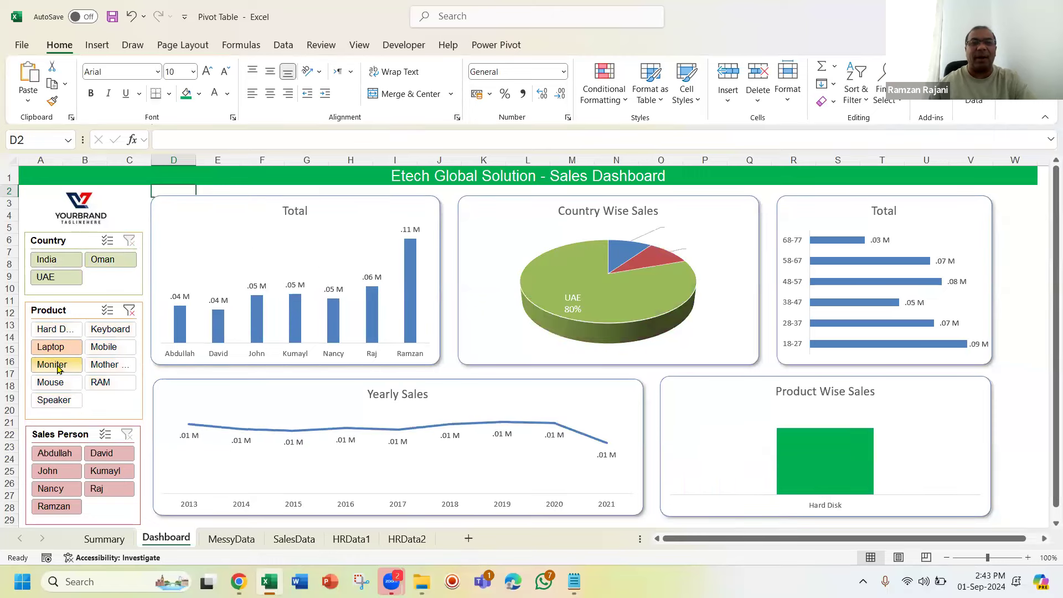
click(52, 365)
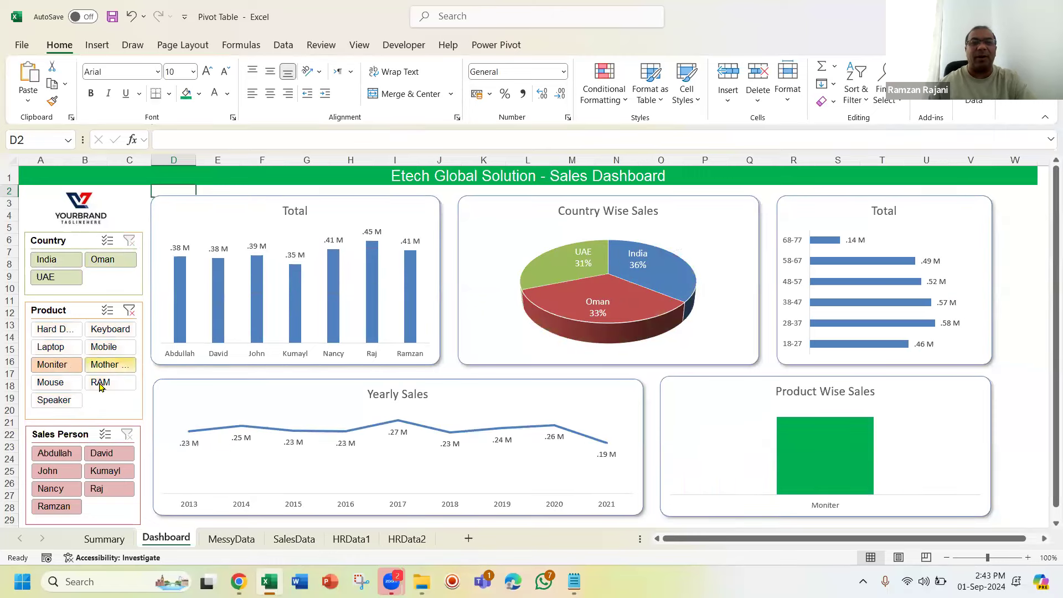
Step: Try several salespeople in the Sales Person slicer, and clear the Sales Person and Product filters
click(106, 453)
click(63, 455)
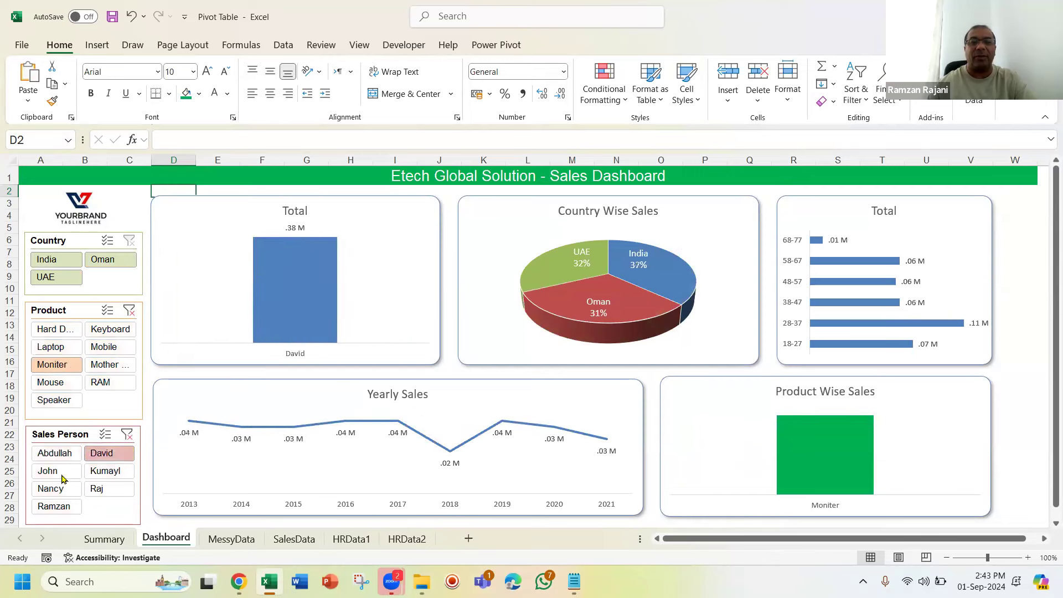
click(97, 491)
click(127, 434)
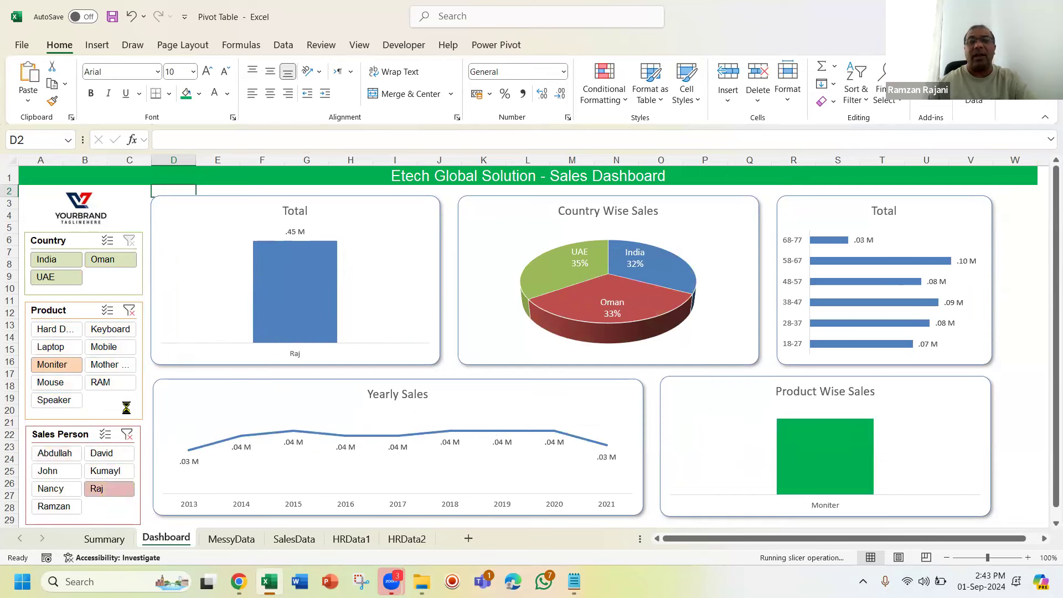
click(129, 313)
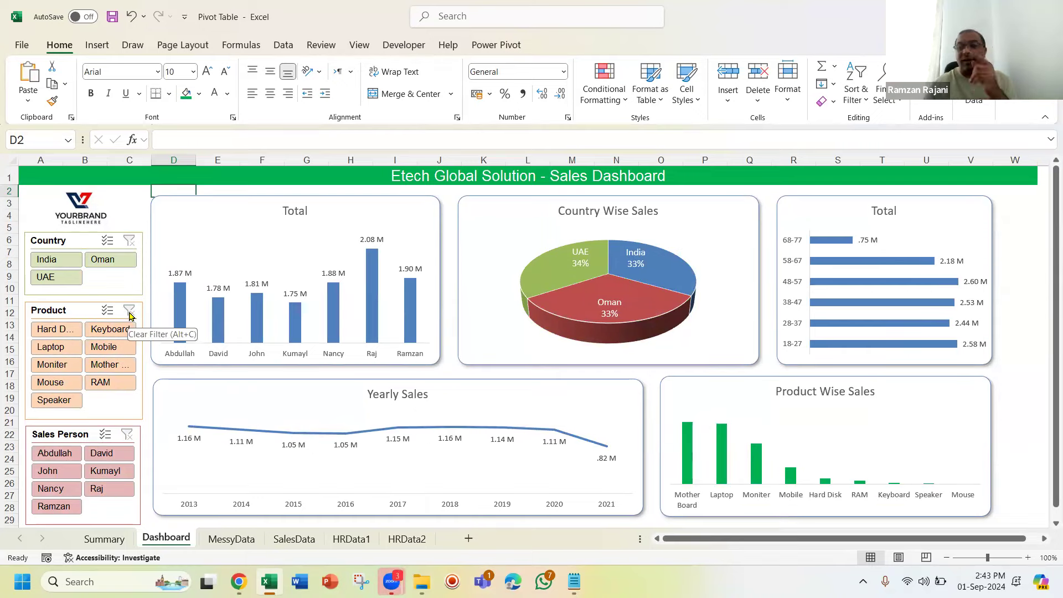
Step: Hide the Summary and MessyData worksheets
click(110, 544)
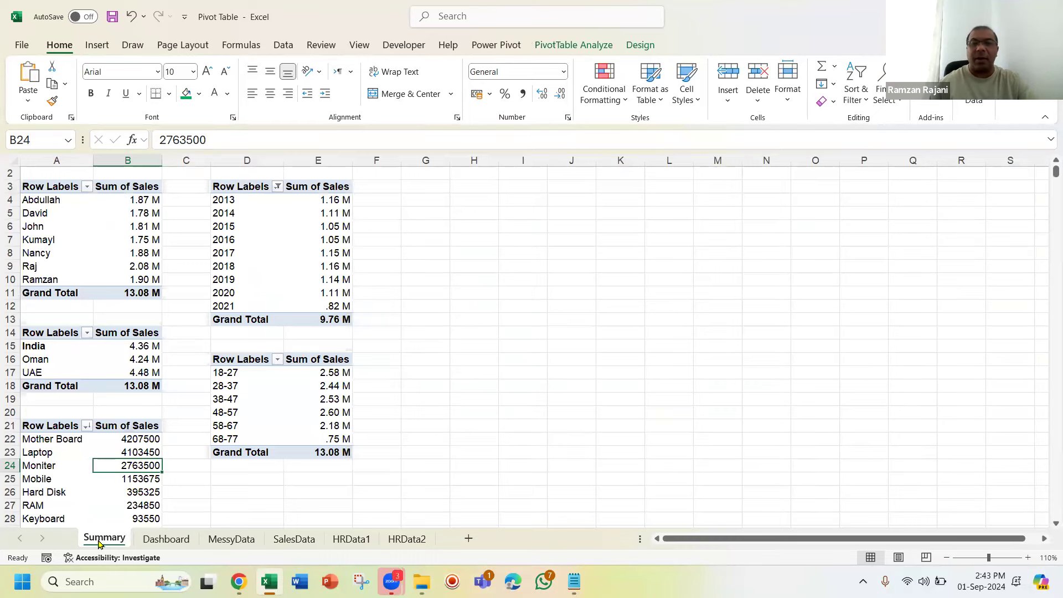
right_click(102, 540)
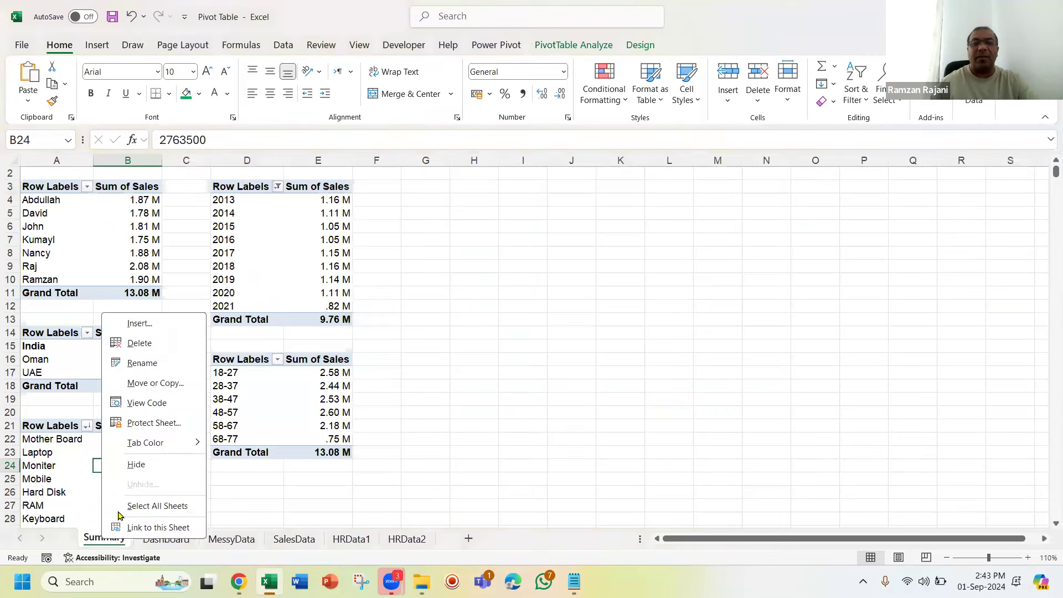
click(140, 466)
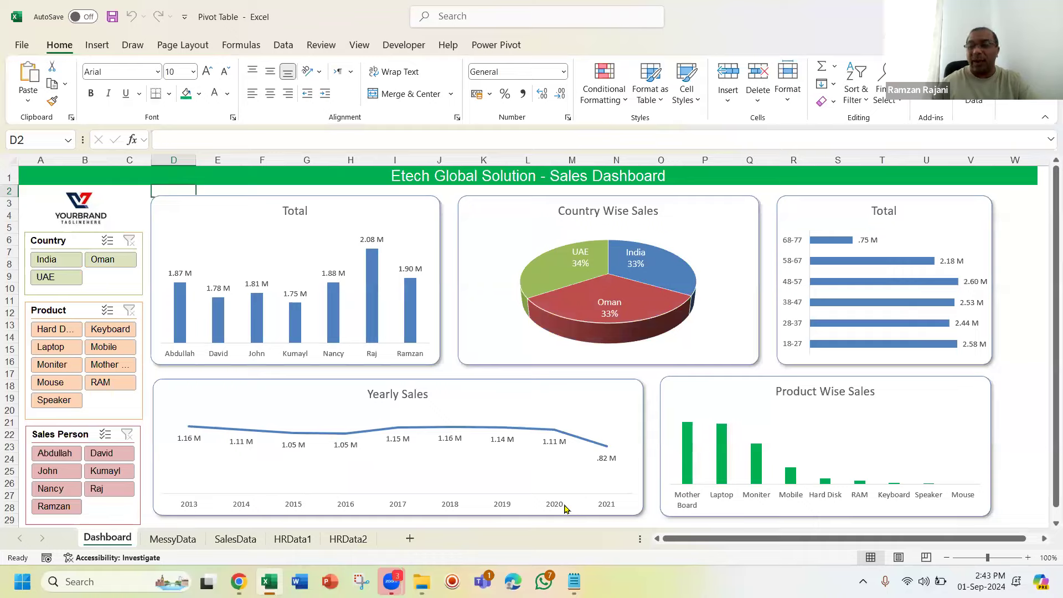
click(182, 543)
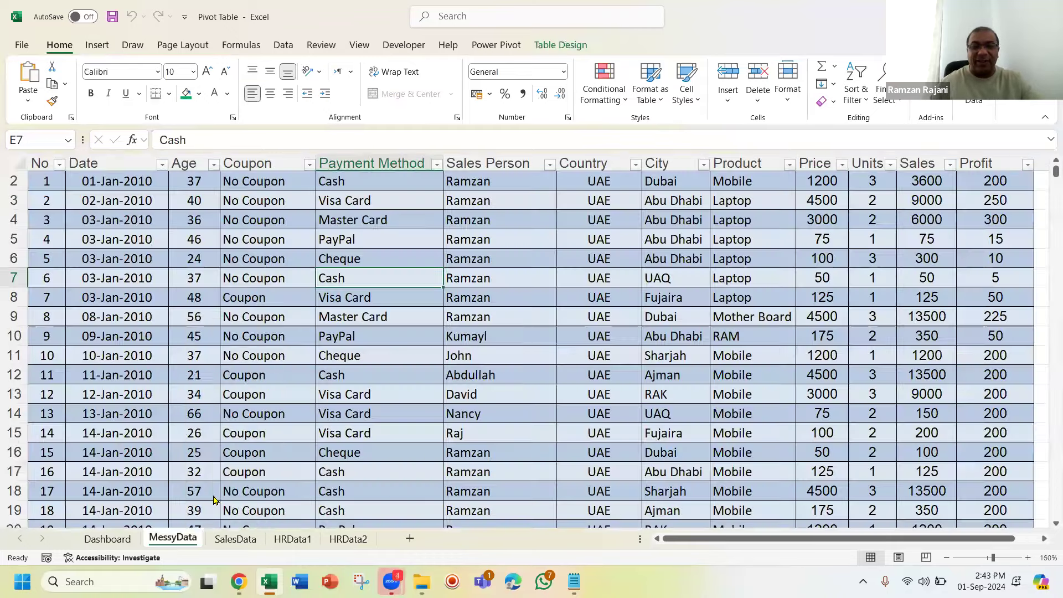
right_click(186, 538)
click(231, 478)
Step: Select the HRData1 and HRData2 worksheets together and permanently delete them from the workbook
click(239, 545)
ctrl+click(284, 545)
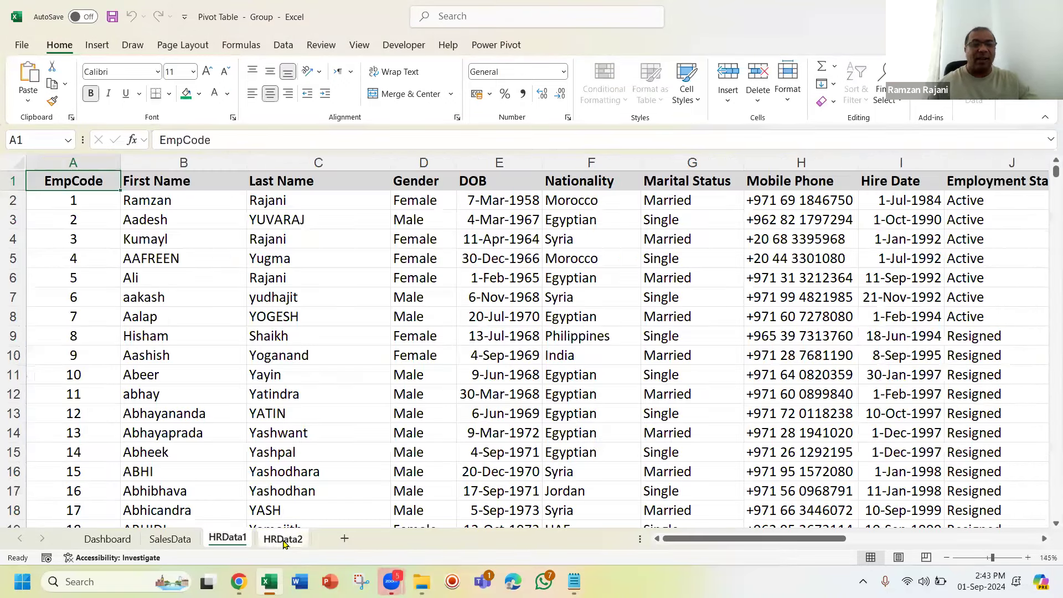
right_click(284, 545)
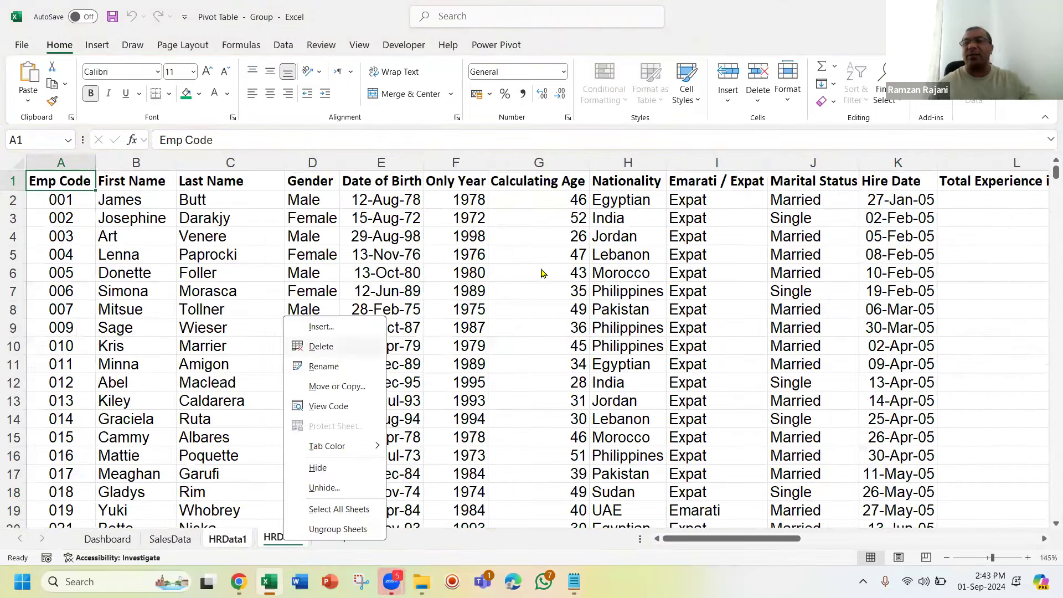
key(d)
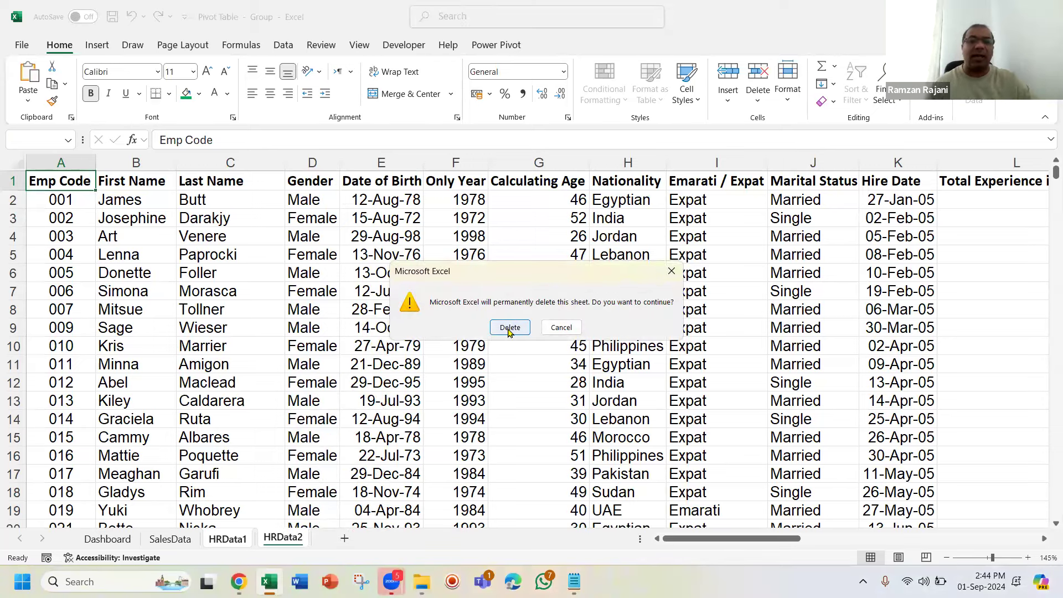
Step: Hide the SalesData worksheet so only the Dashboard sheet is shown, and save the workbook
right_click(179, 545)
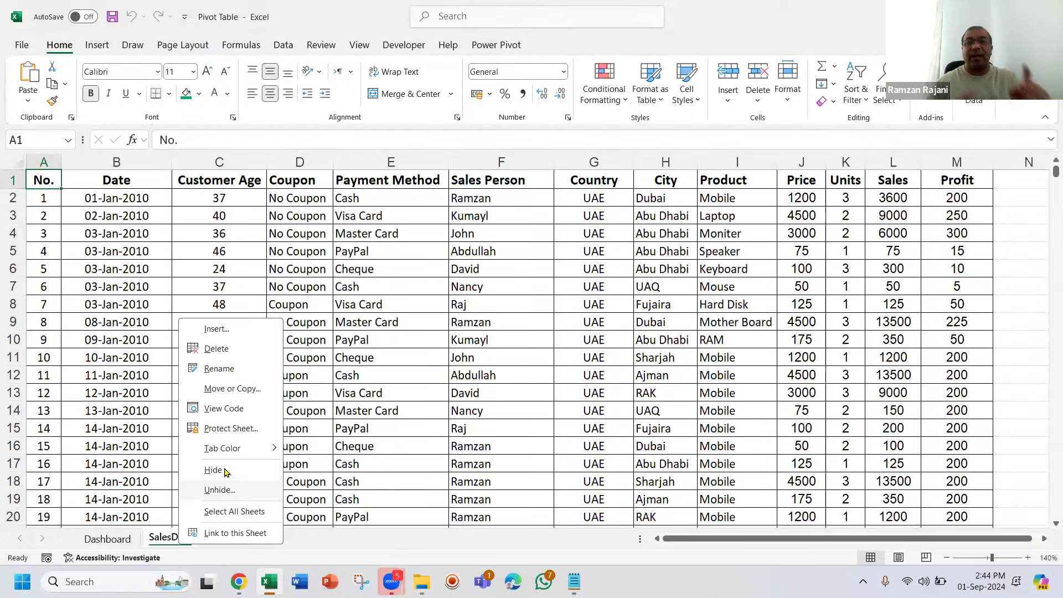
click(213, 470)
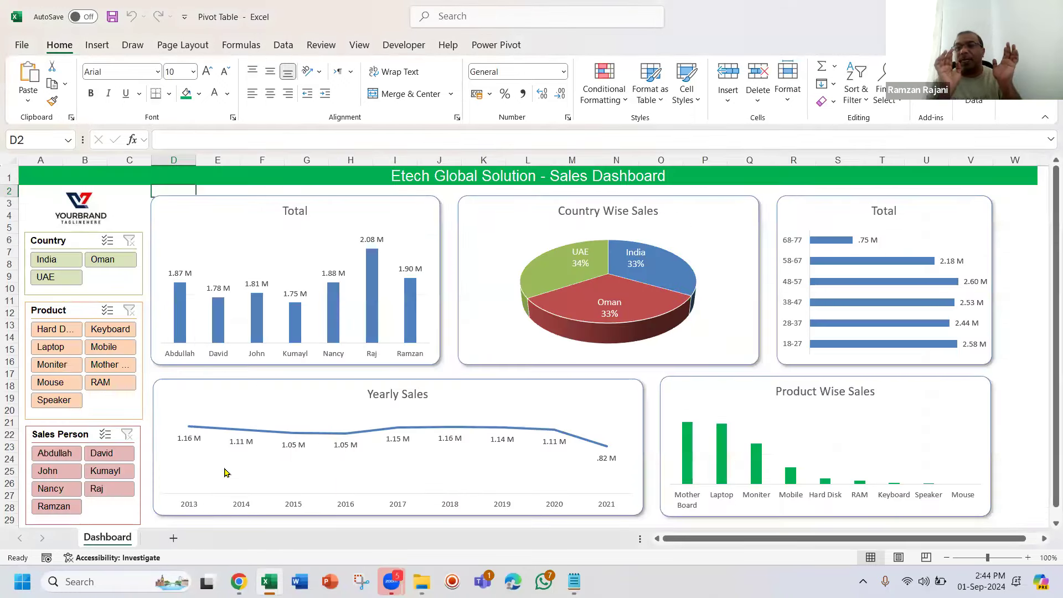
key(ctrl+s)
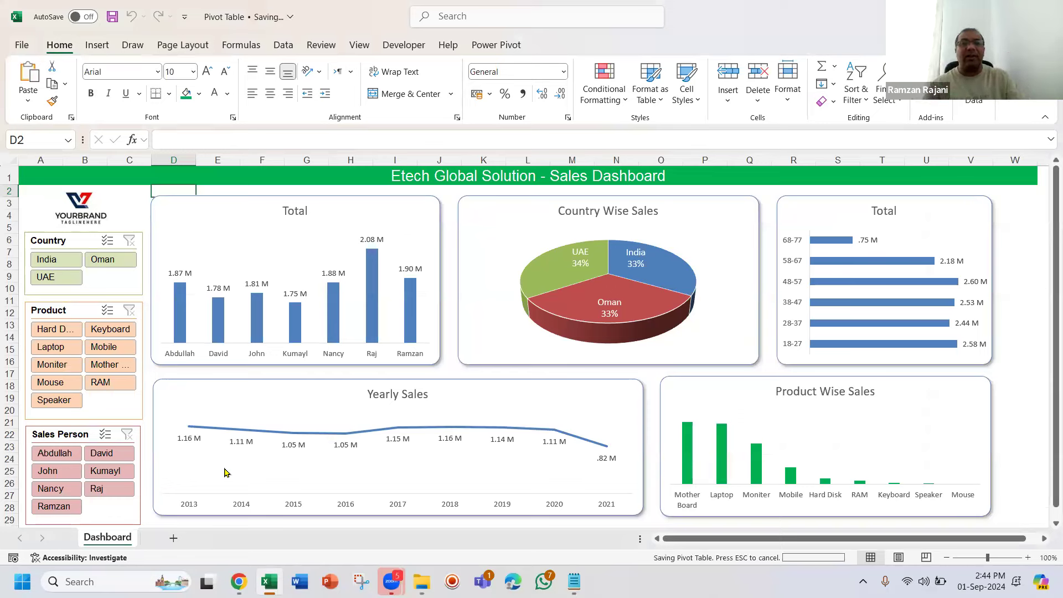